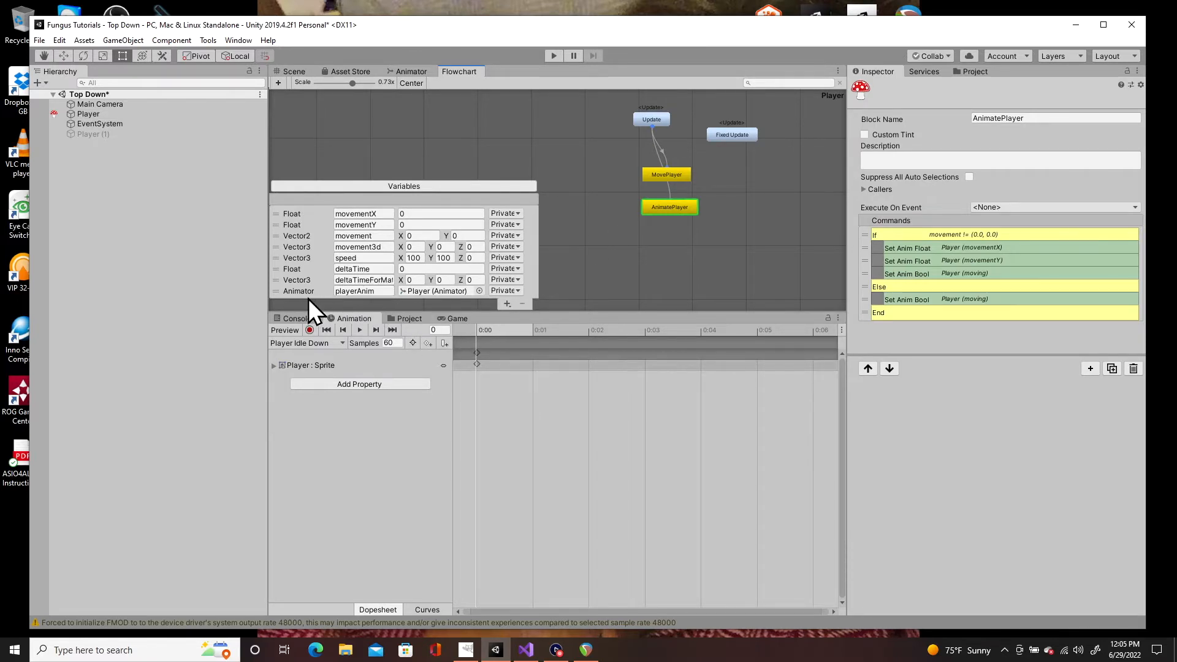
Step: Examine the Player object's components down to its Animator, and check where an Animation window can be added
left_click(104, 114)
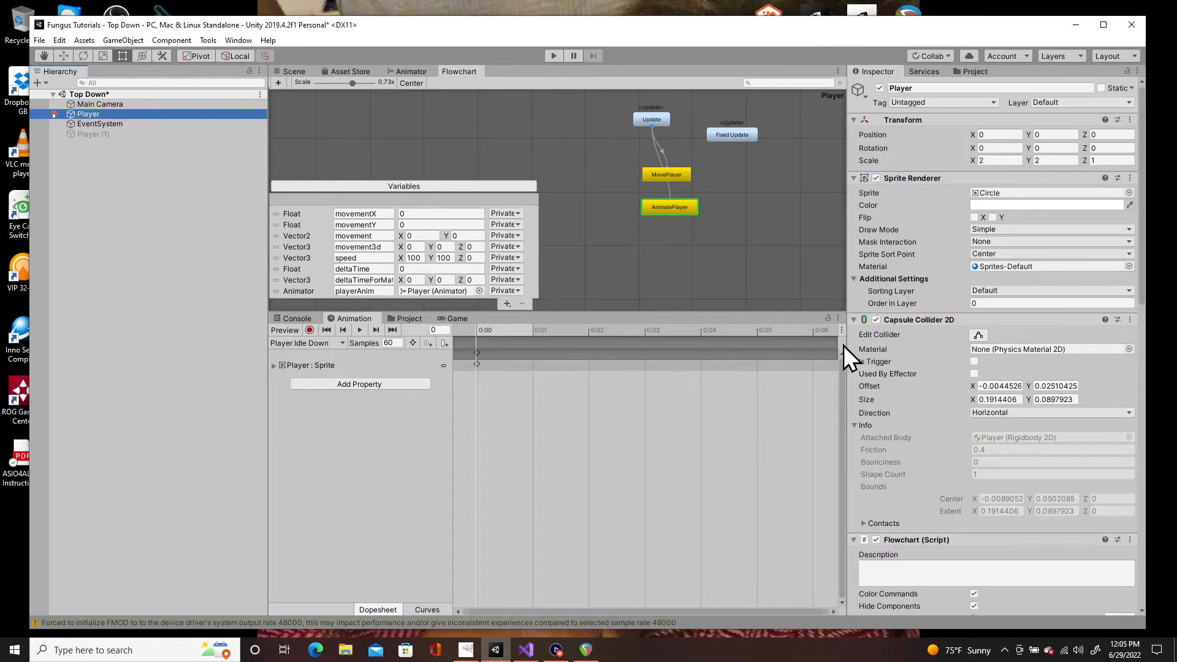
left_click_drag(1142, 229, 1119, 598)
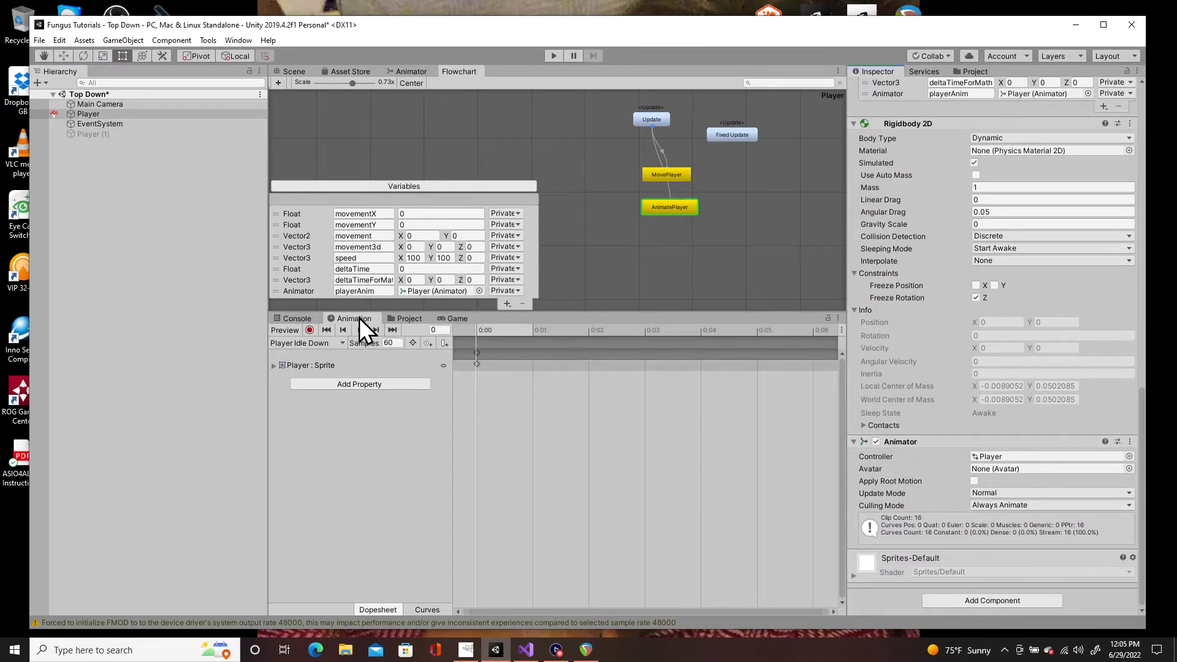
left_click(838, 318)
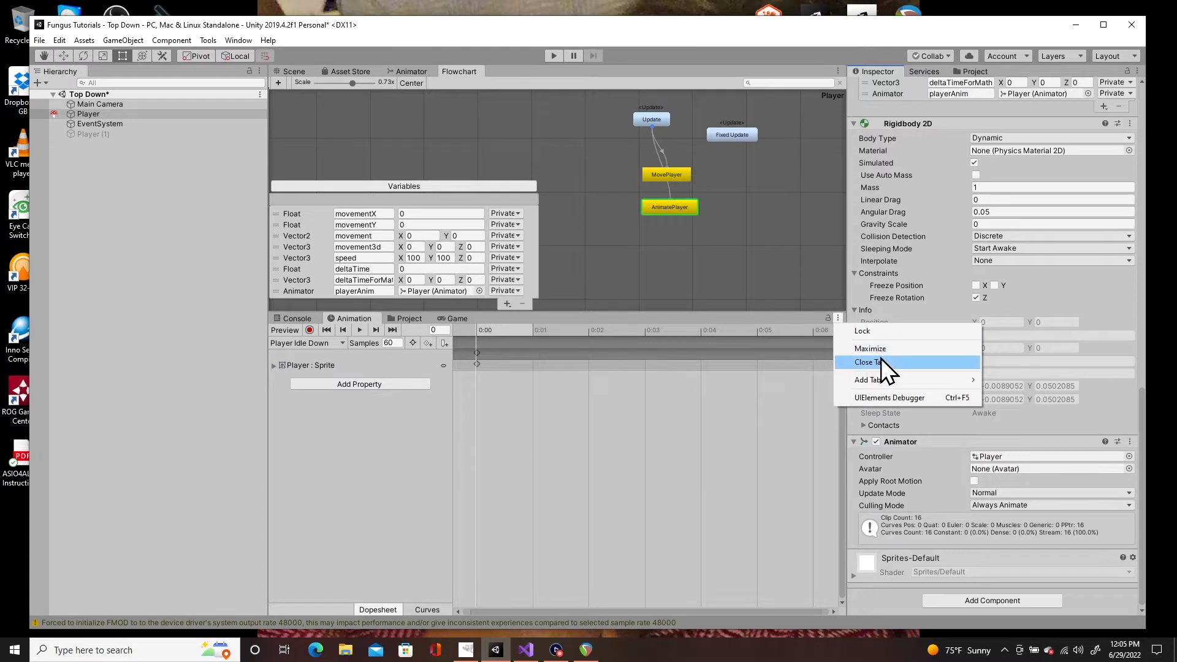
mouse_move(884, 382)
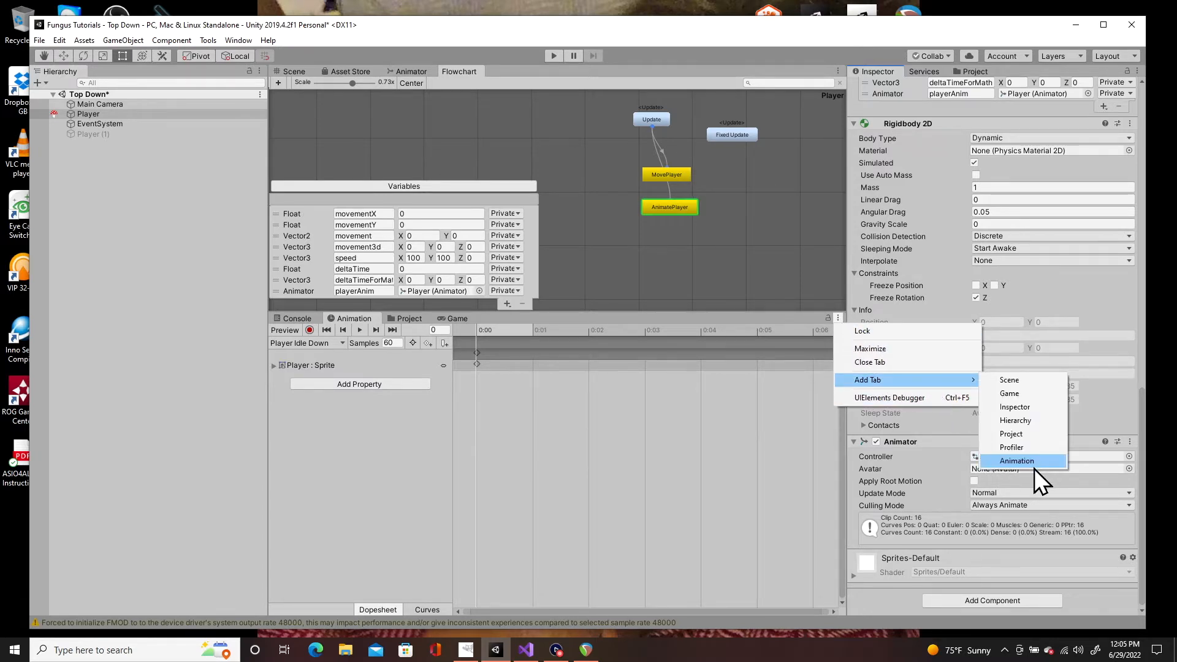
left_click(237, 41)
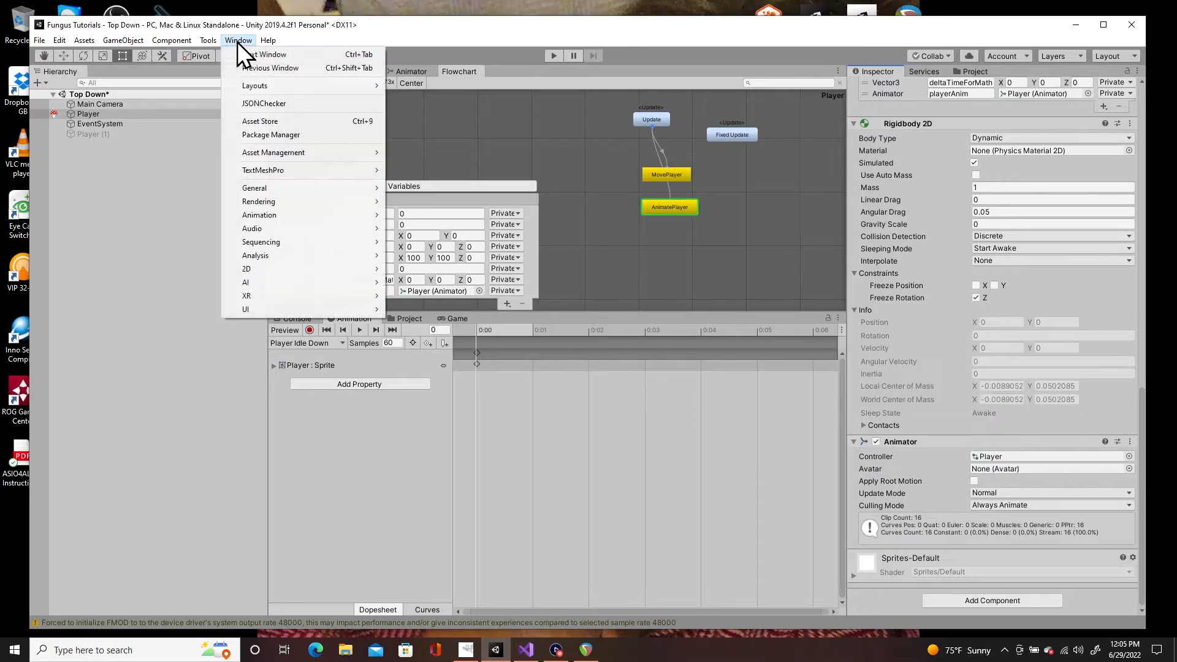
mouse_move(305, 220)
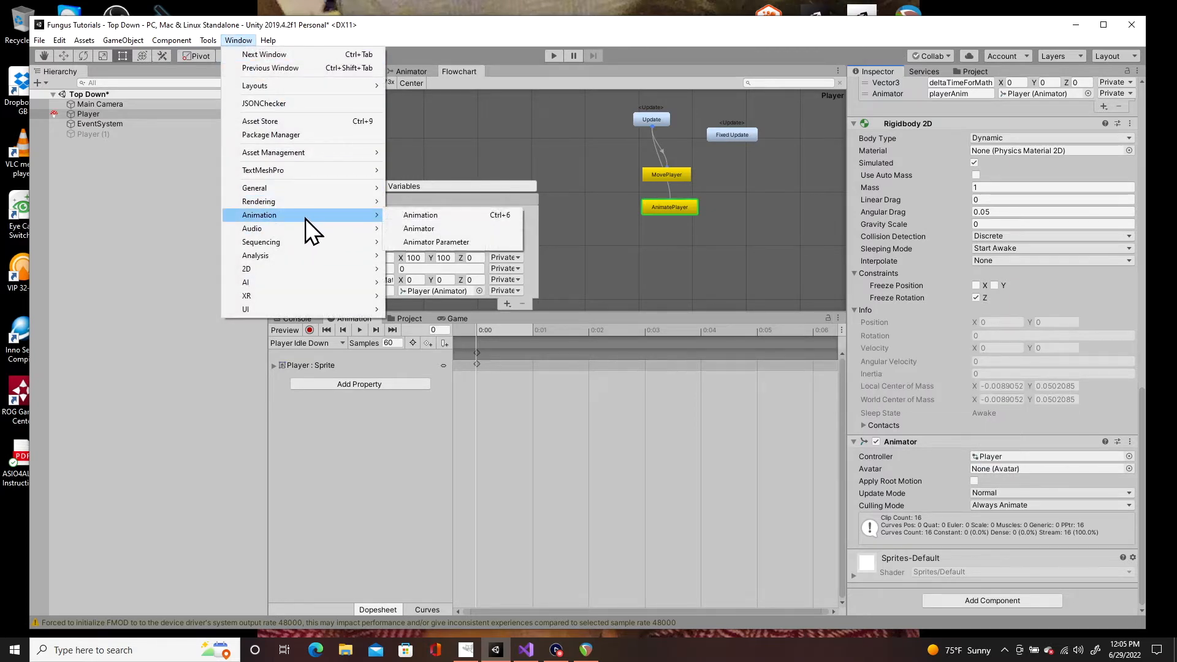
left_click(627, 314)
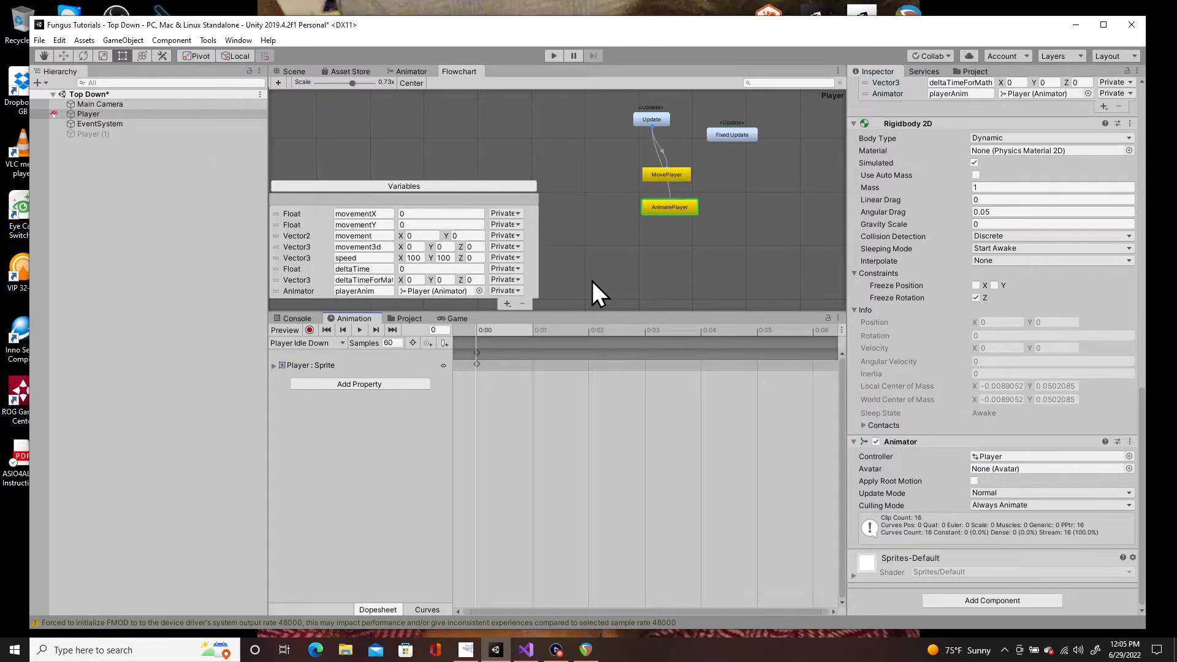
Step: Show the Player's Animator graph and move the Exit node to just above the Idle state's far end
left_click(415, 73)
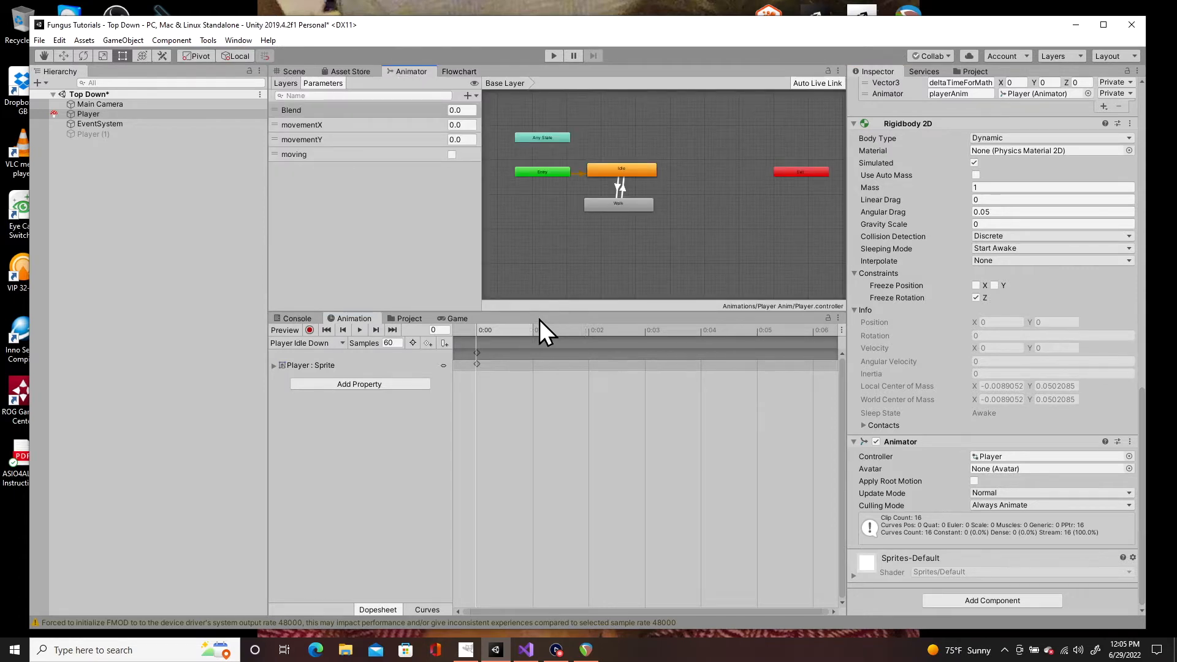
left_click(109, 104)
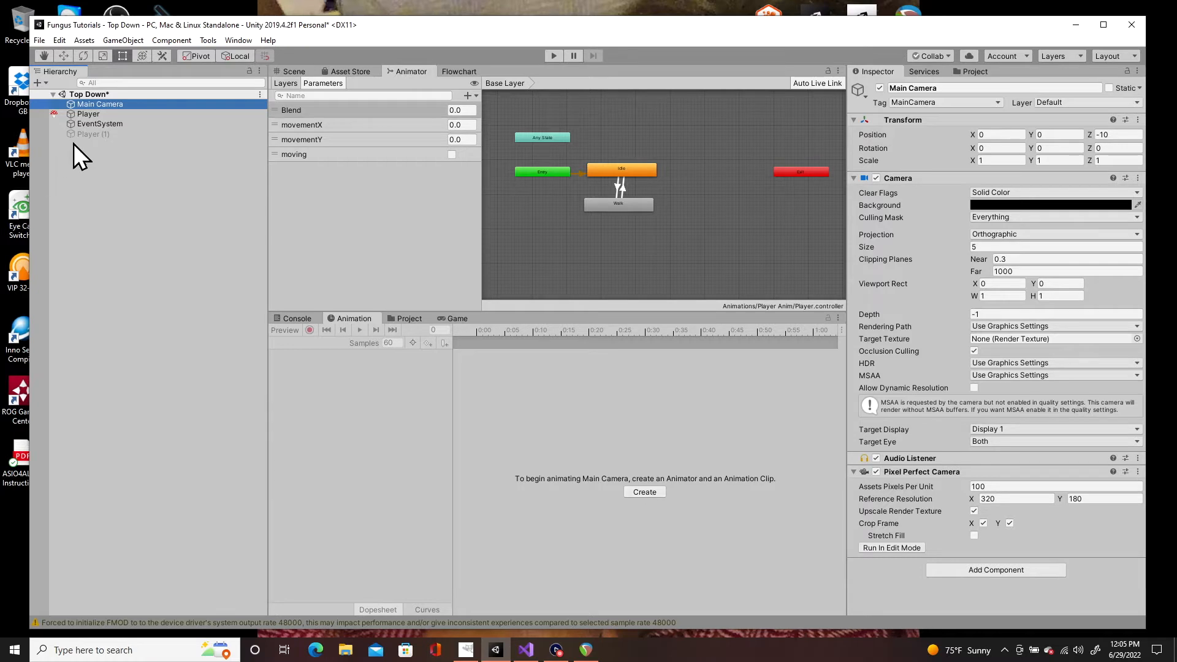
left_click(102, 113)
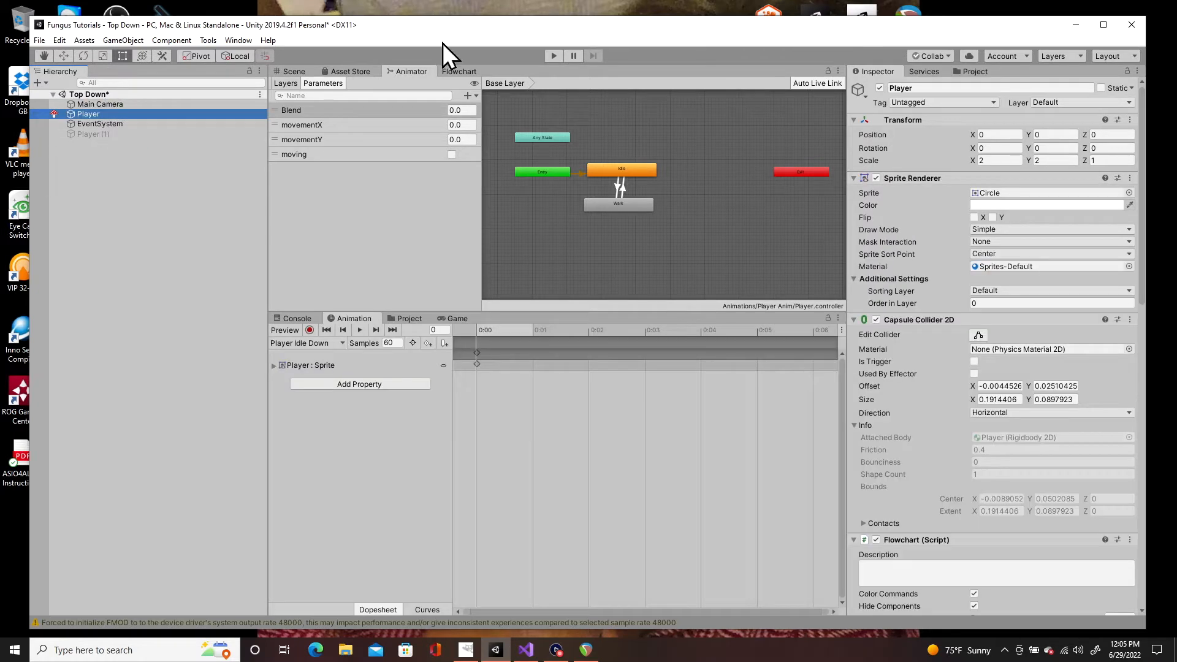
left_click_drag(618, 124, 680, 134)
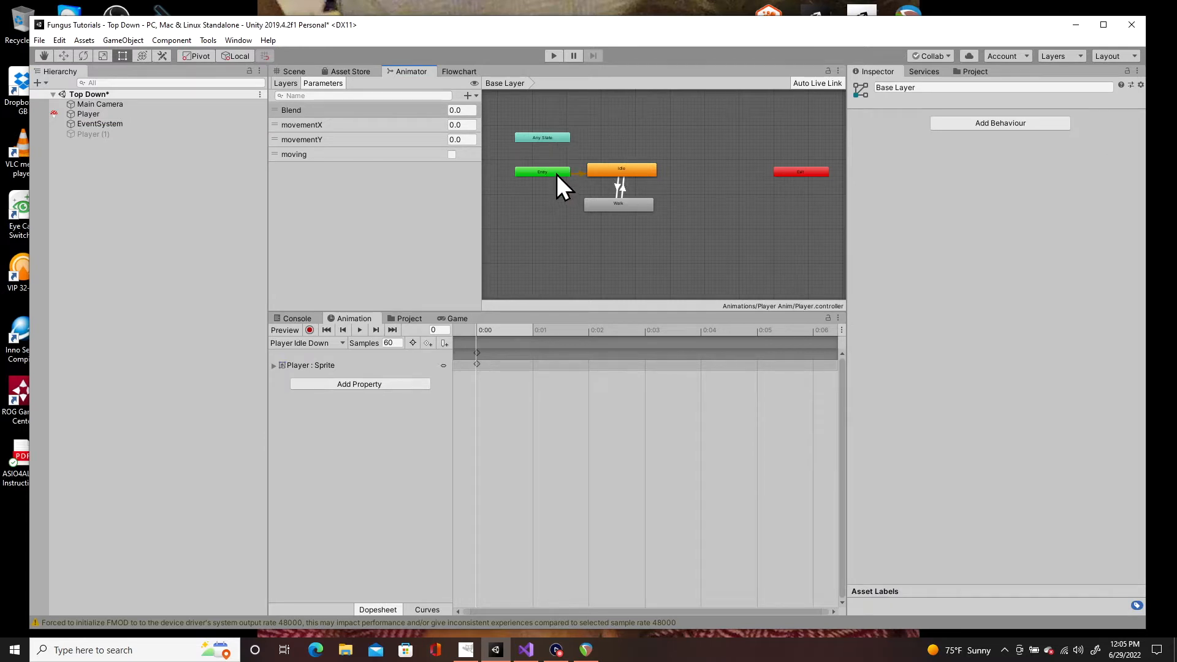
left_click(798, 174)
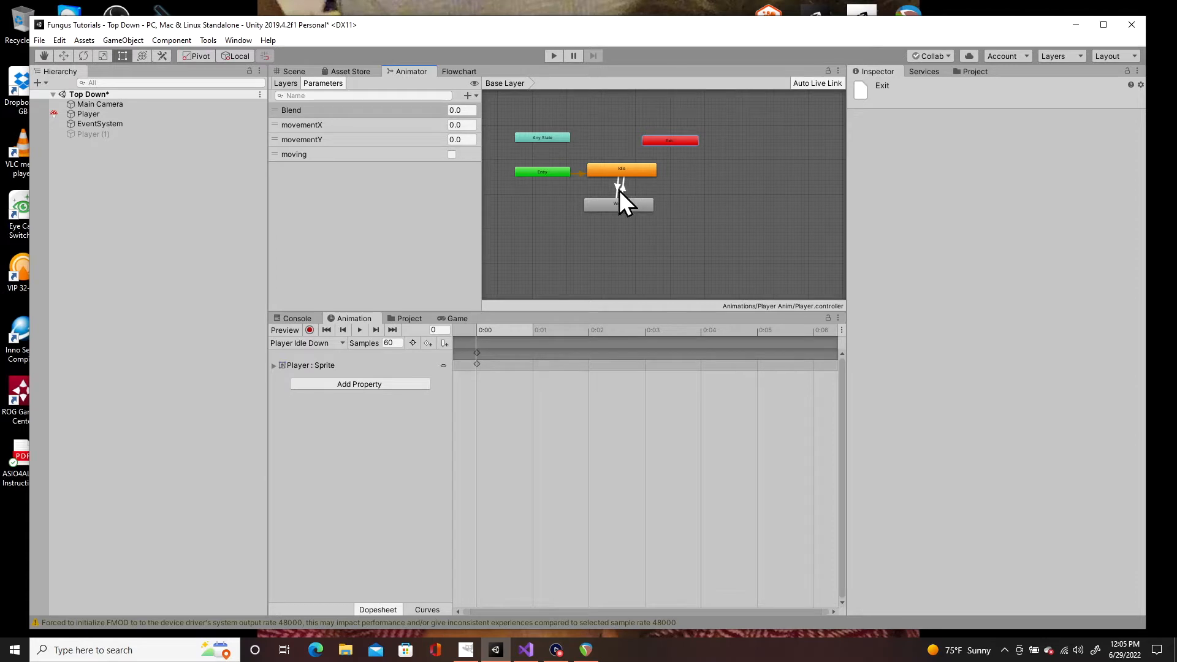
Step: Examine the movementX, movementY, moving and Blend animator parameters, the parameter types that can be added, and the Idle state
left_click(364, 125)
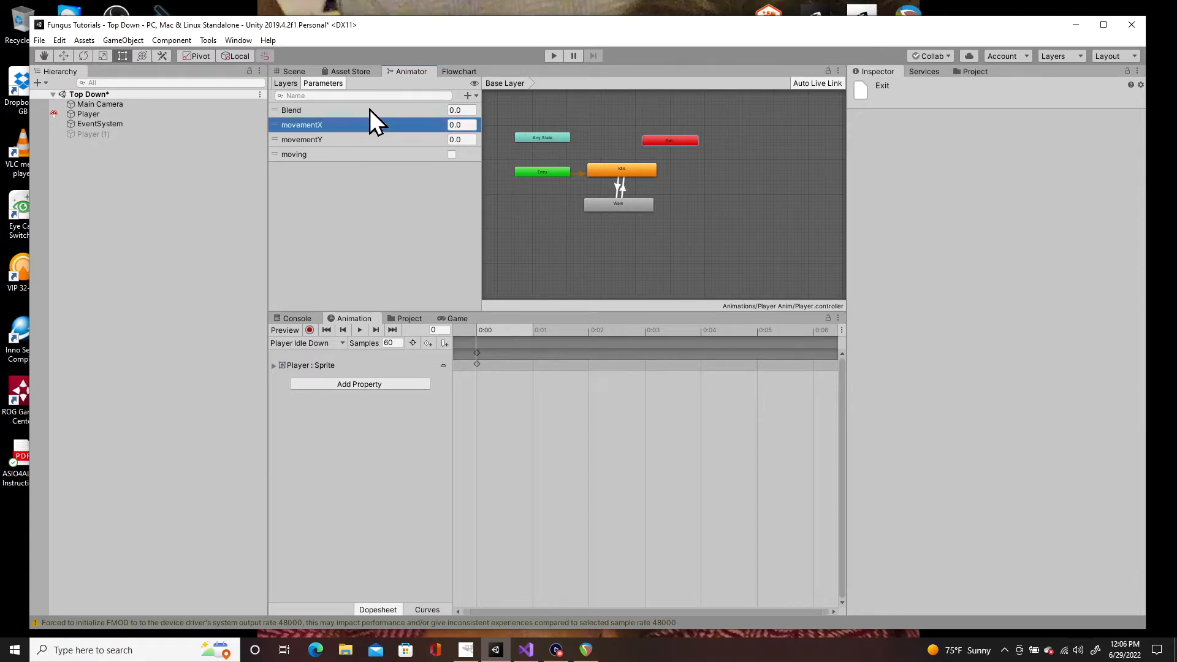
left_click(468, 95)
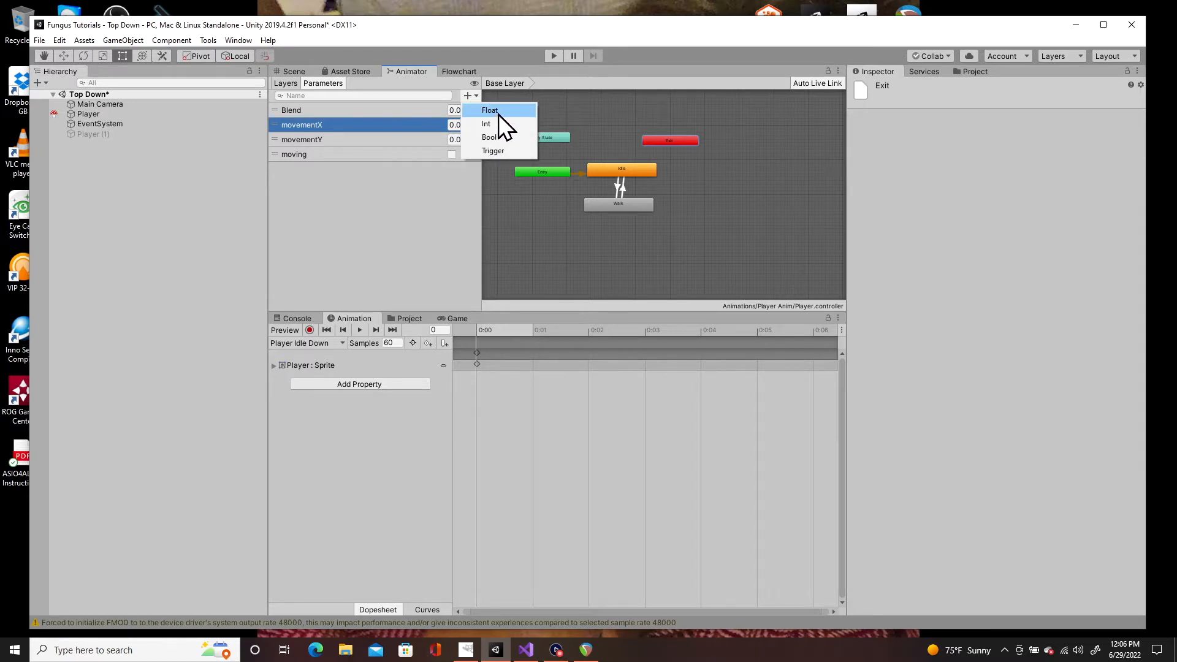
left_click(369, 127)
double_click(375, 124)
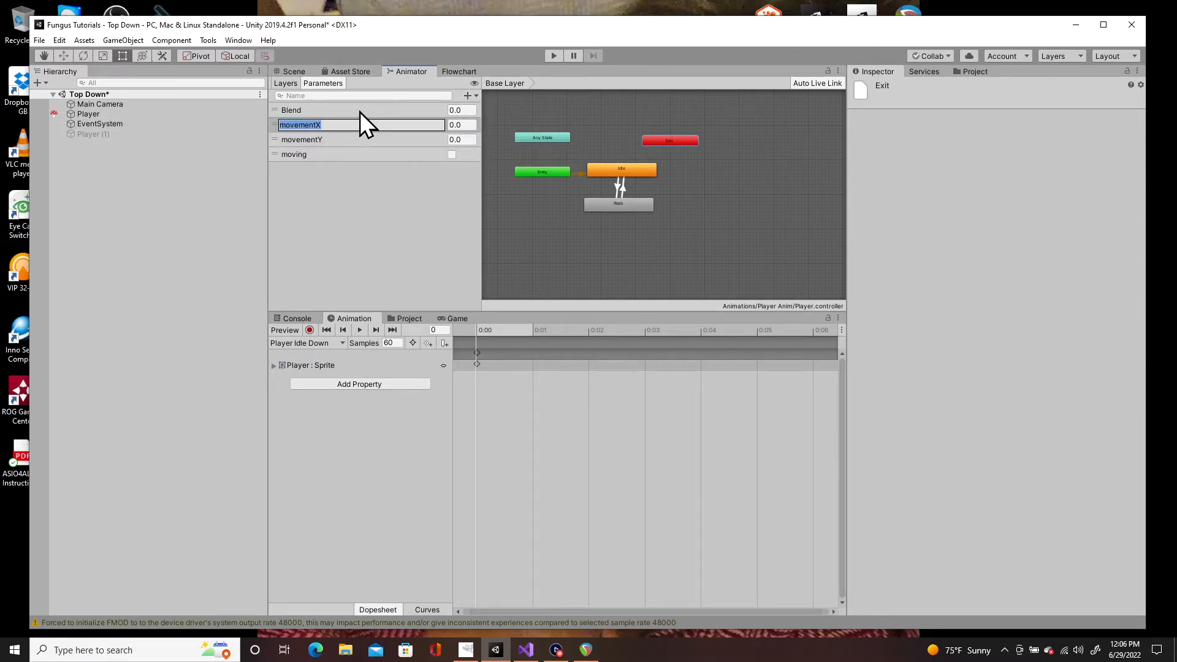
left_click(359, 111)
left_click(355, 138)
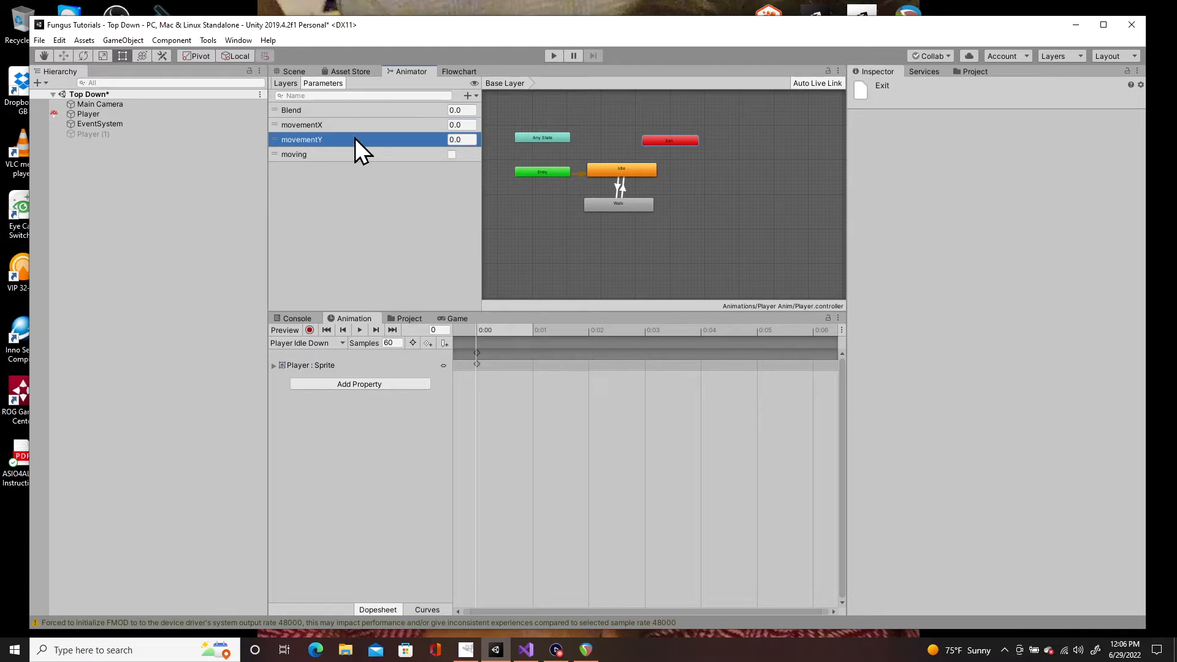
left_click(333, 158)
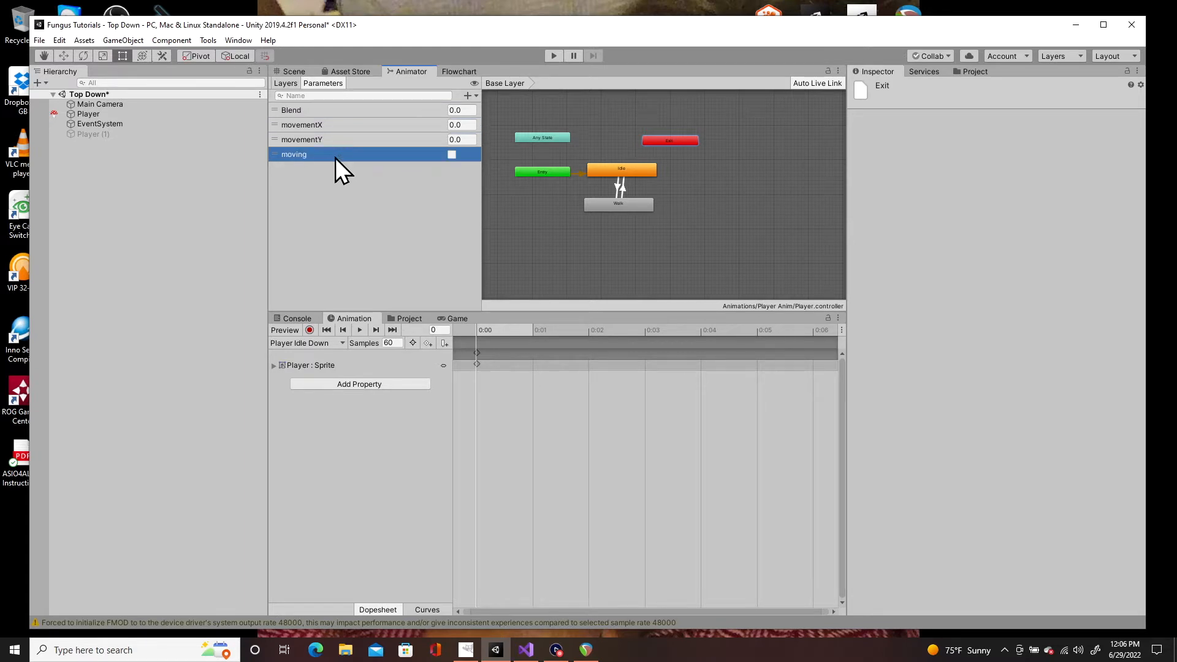
left_click(471, 96)
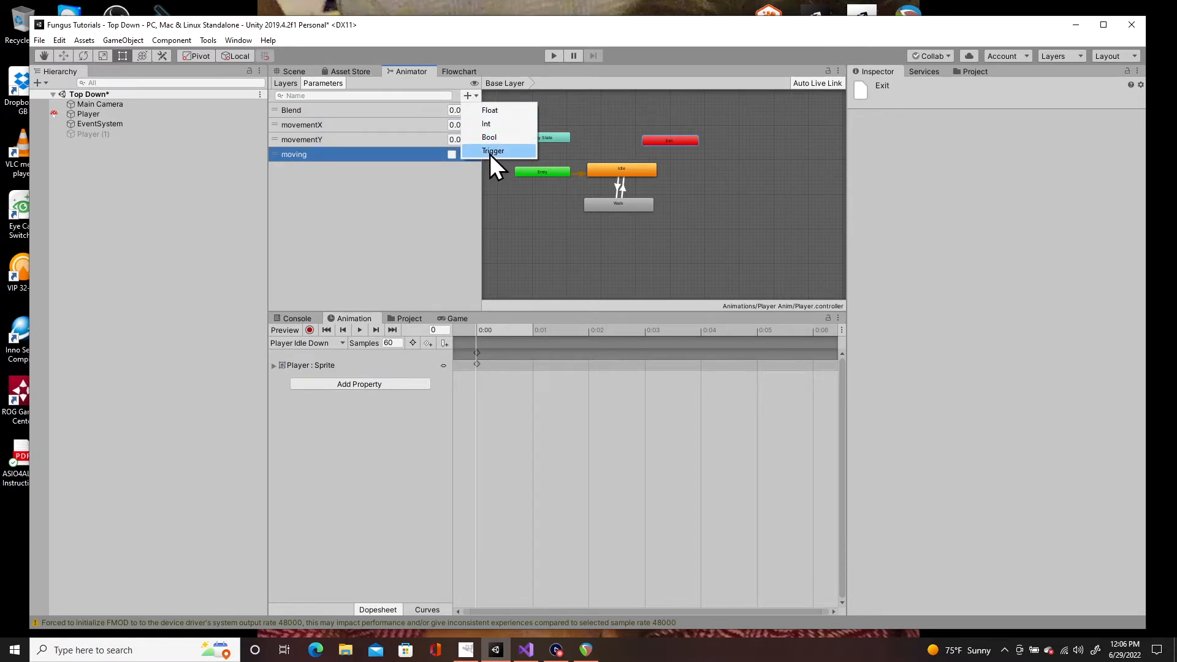
left_click(346, 154)
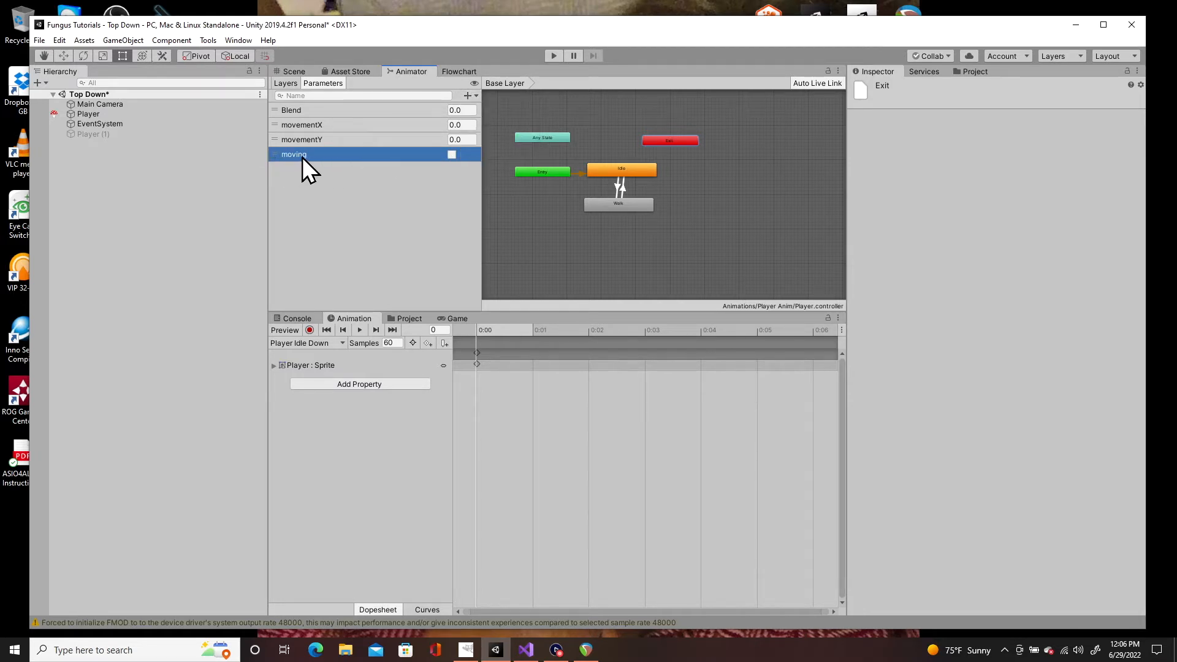
left_click(621, 173)
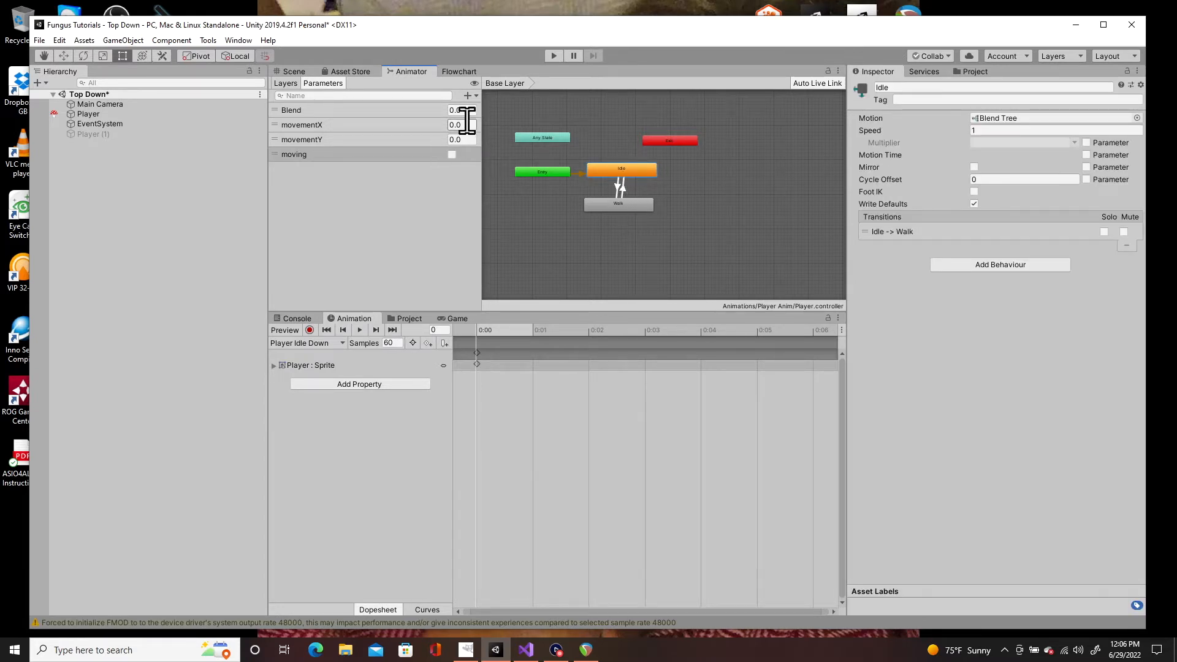
left_click(326, 110)
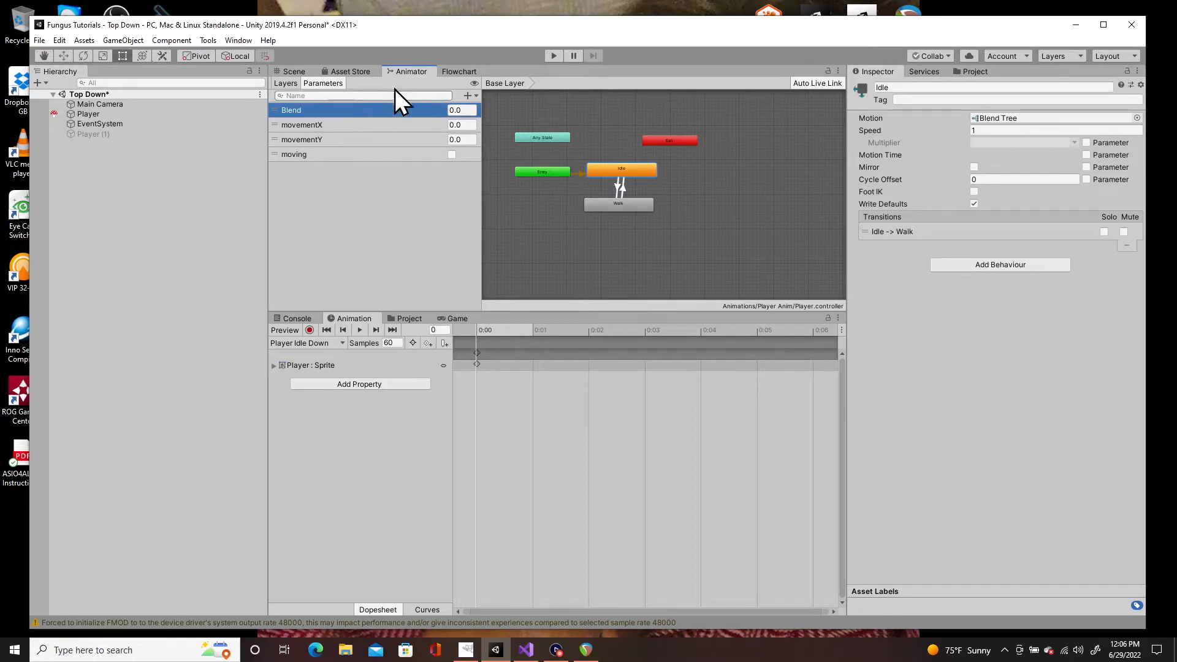
Step: Compare the commands of the AnimatePlayer block in the Flowchart with the Animator's parameters
left_click(459, 72)
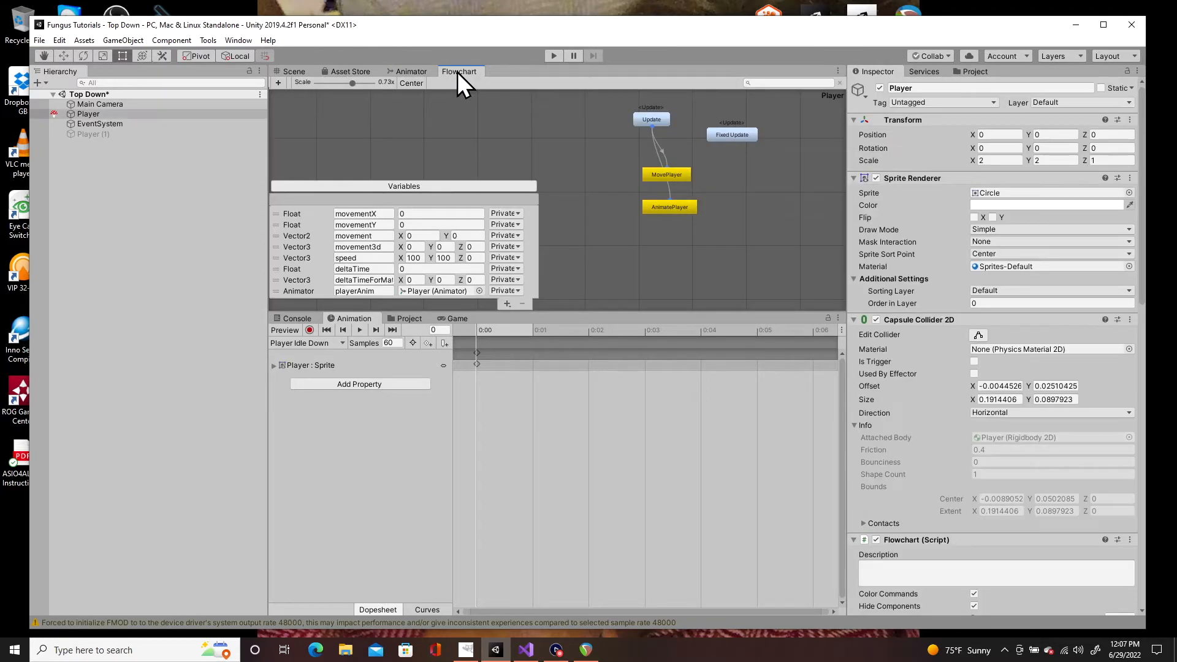
left_click(666, 208)
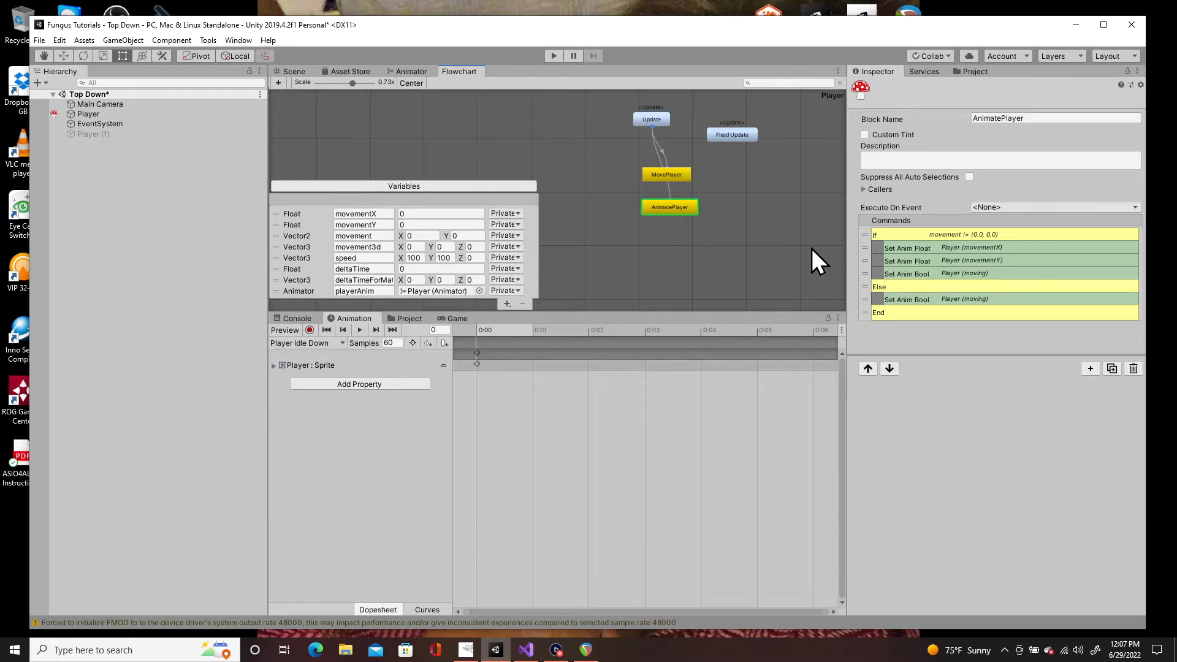
left_click(411, 72)
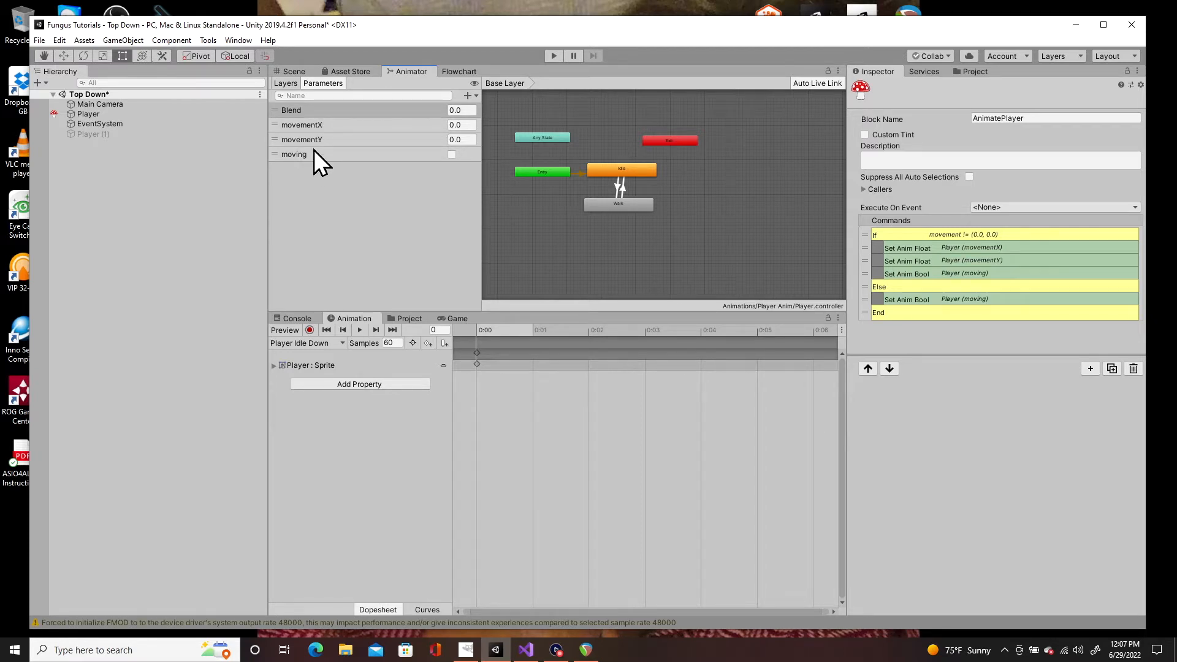
Step: Review the Flowchart's Update block, its MovePlayer and AnimatePlayer Call commands, and where the Flow category offers Call
left_click(460, 72)
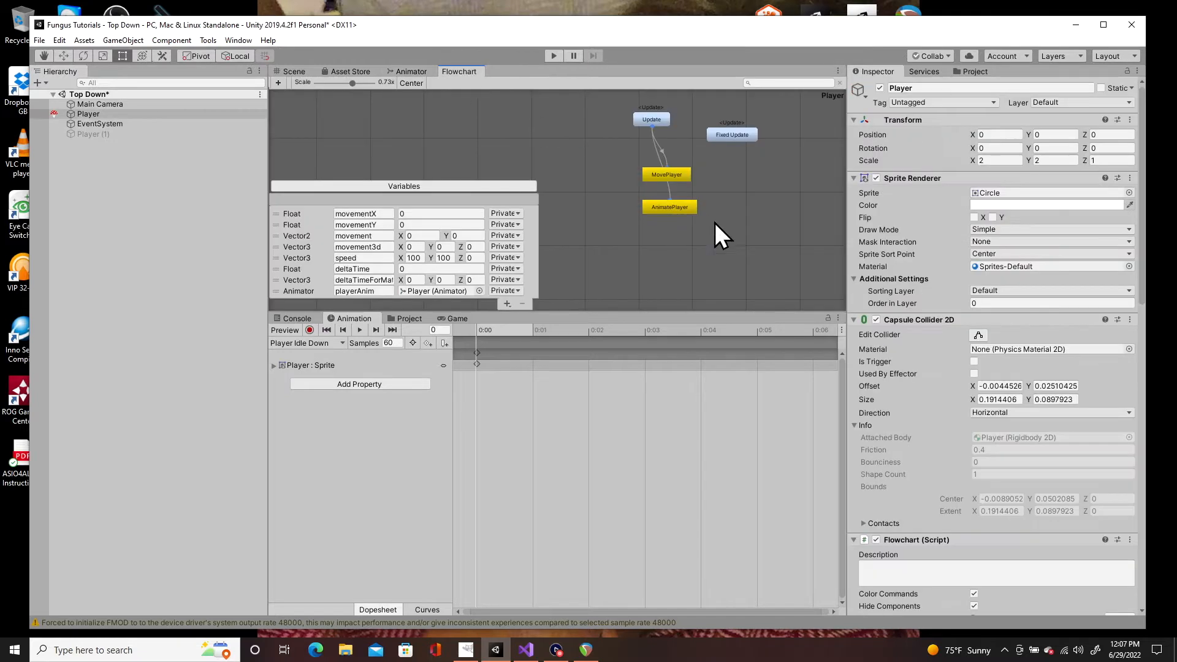
left_click(652, 121)
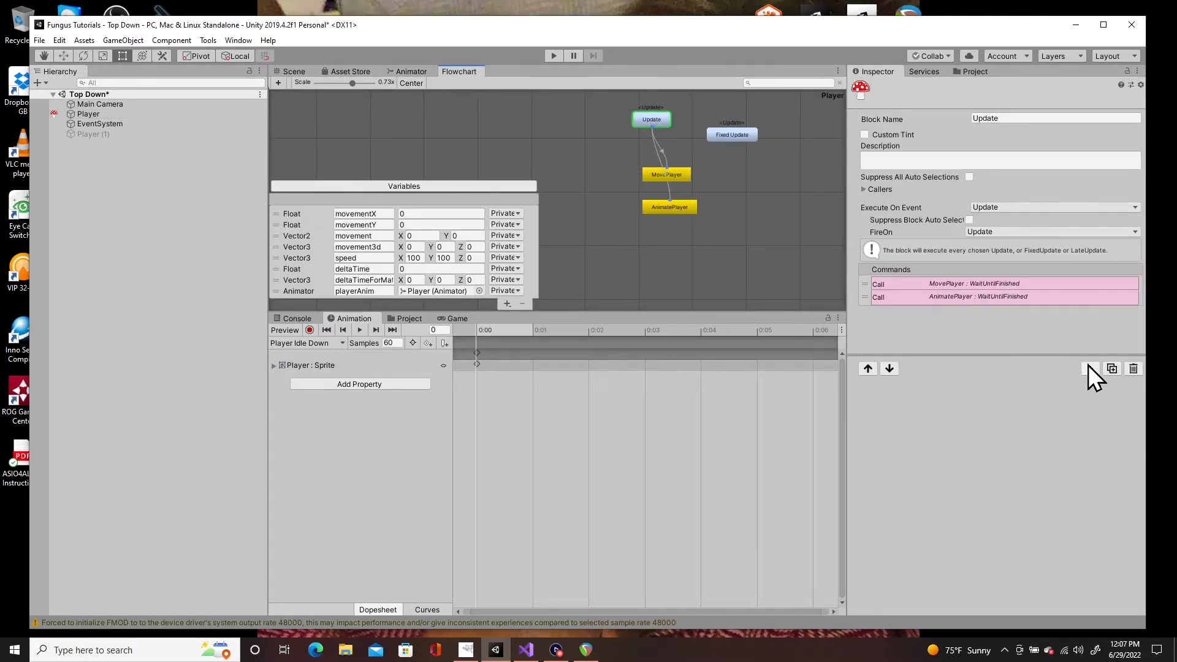
left_click(1012, 285)
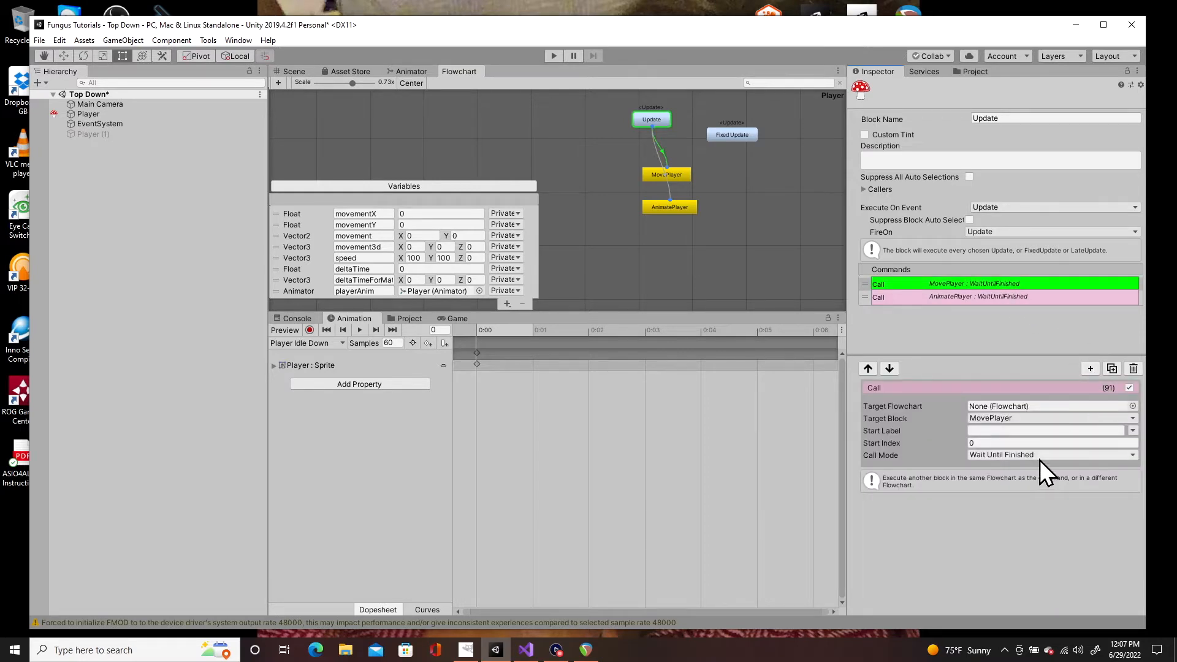
left_click(1046, 301)
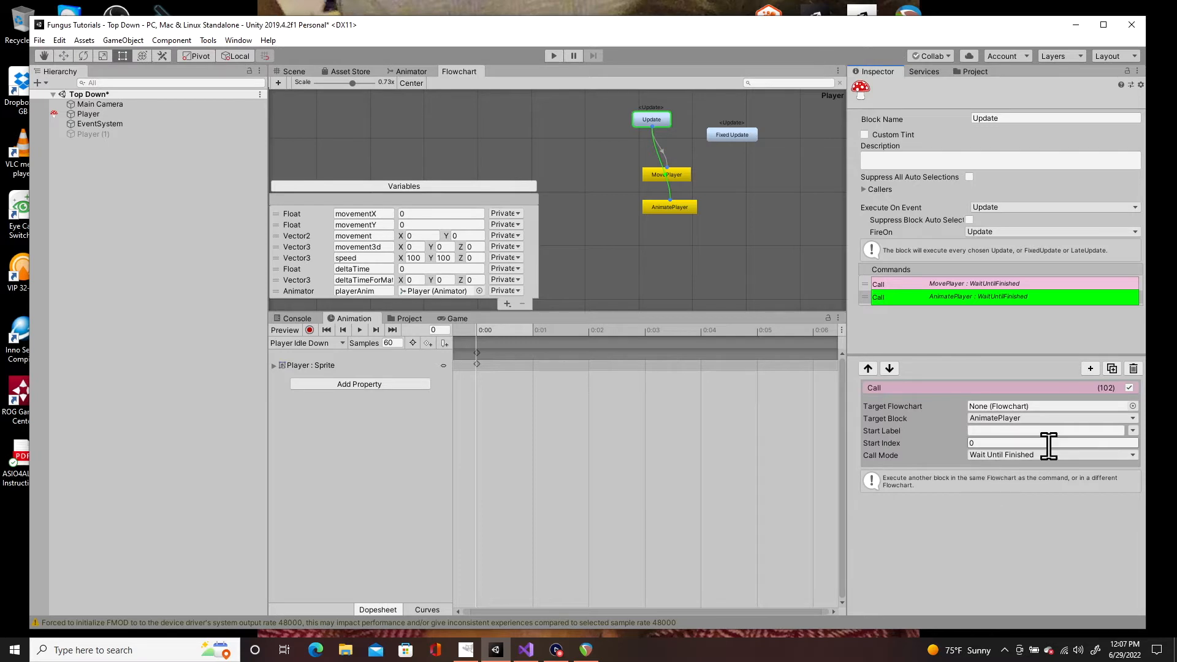
left_click(1091, 368)
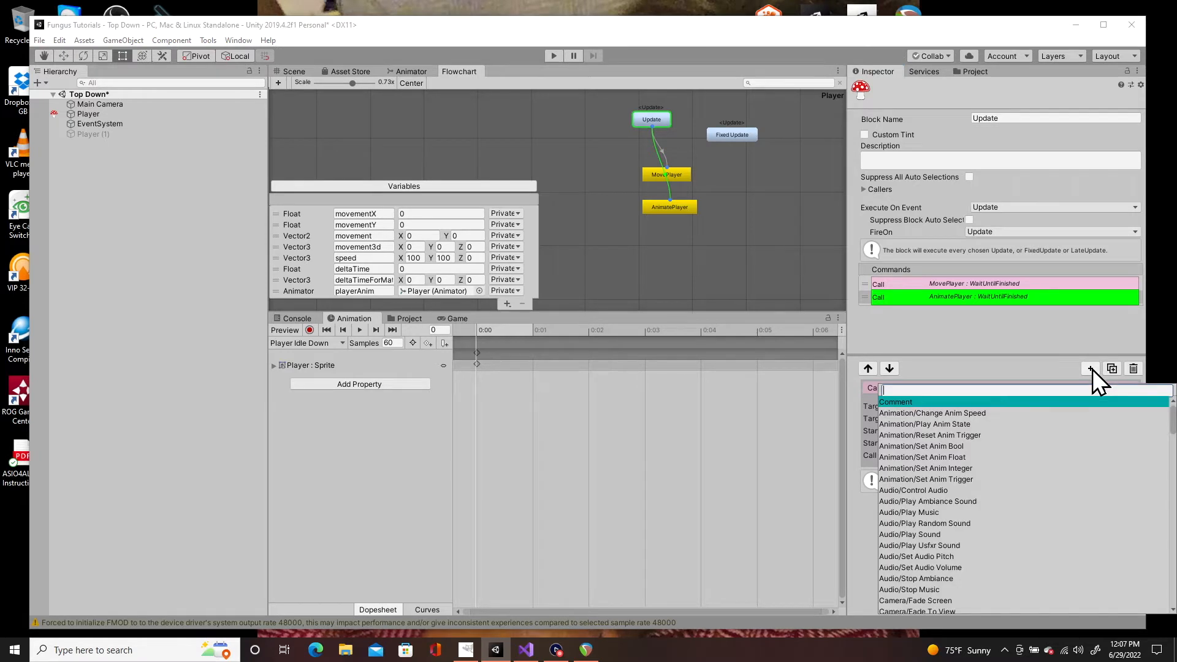
left_click(1091, 369)
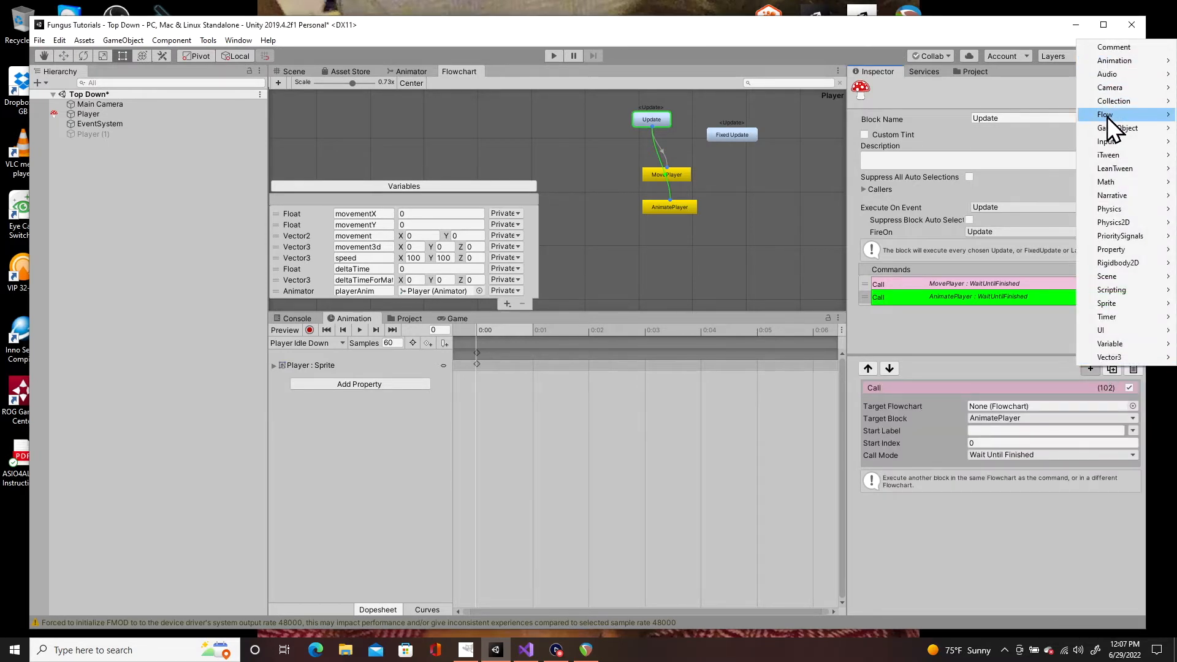
mouse_move(1108, 117)
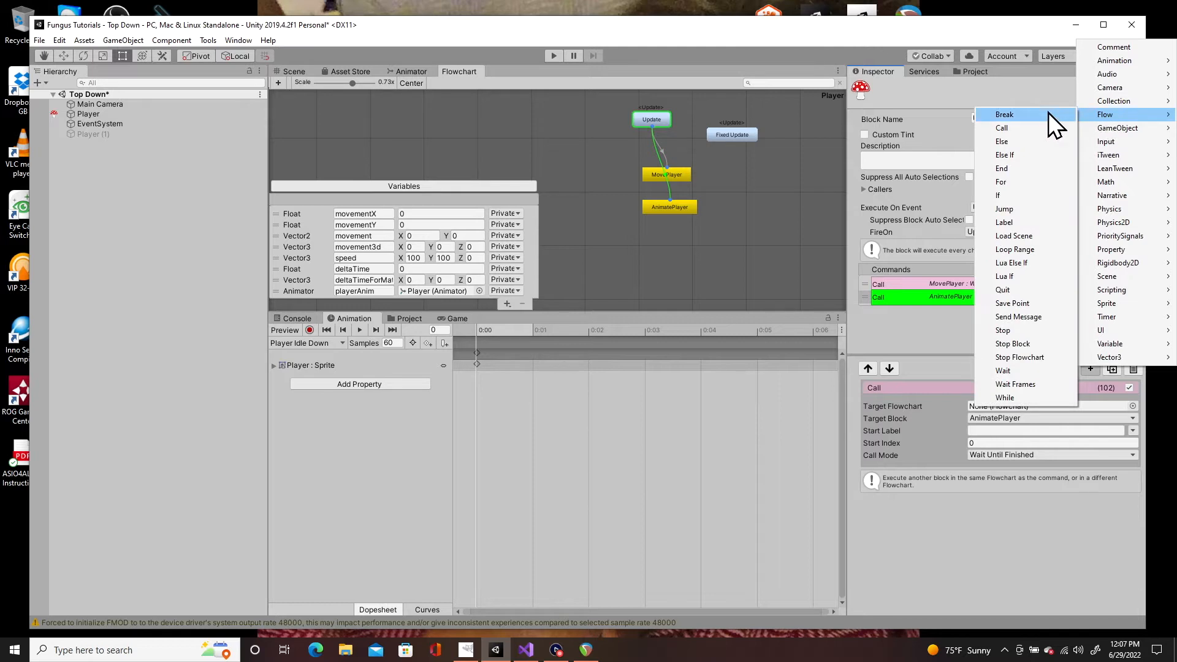
left_click(1003, 128)
Step: Examine the AnimatePlayer block's If condition on the movement variable and where the Flow category offers the If command
left_click(669, 208)
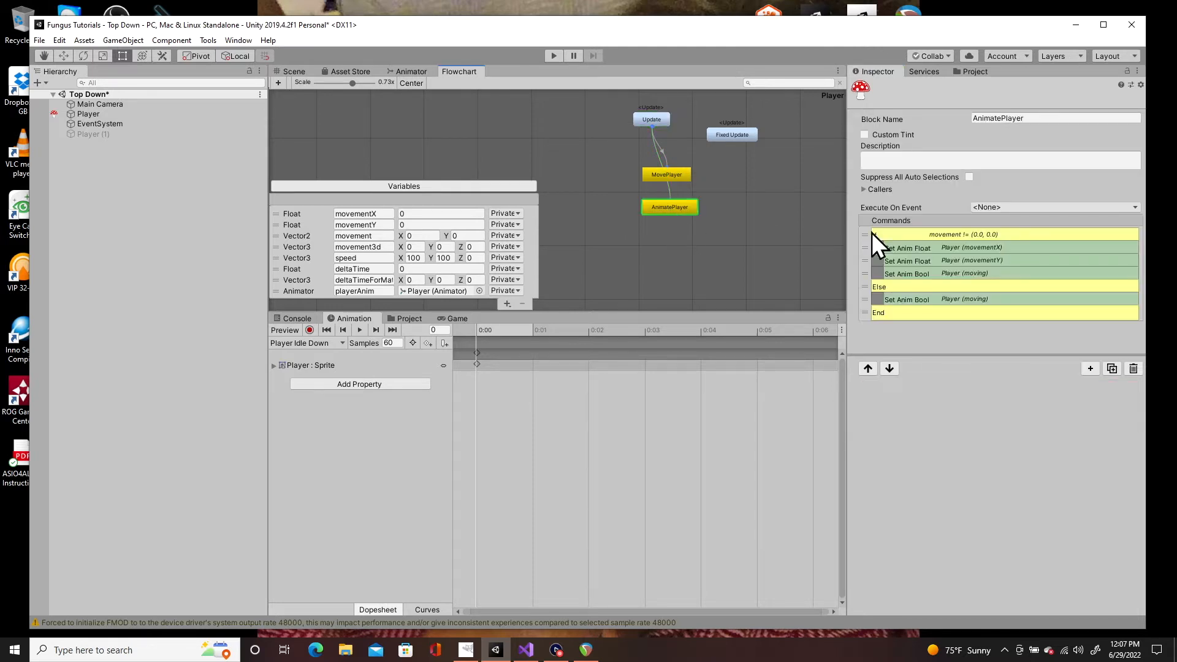
left_click(930, 238)
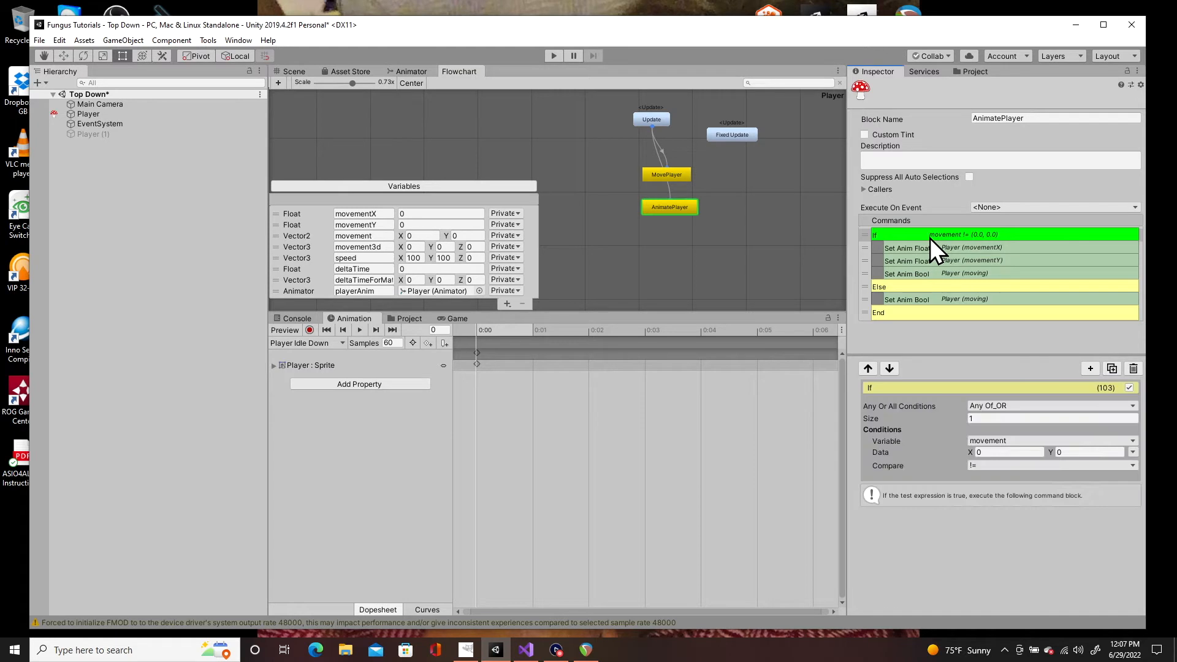
left_click(1092, 368)
left_click(1092, 368)
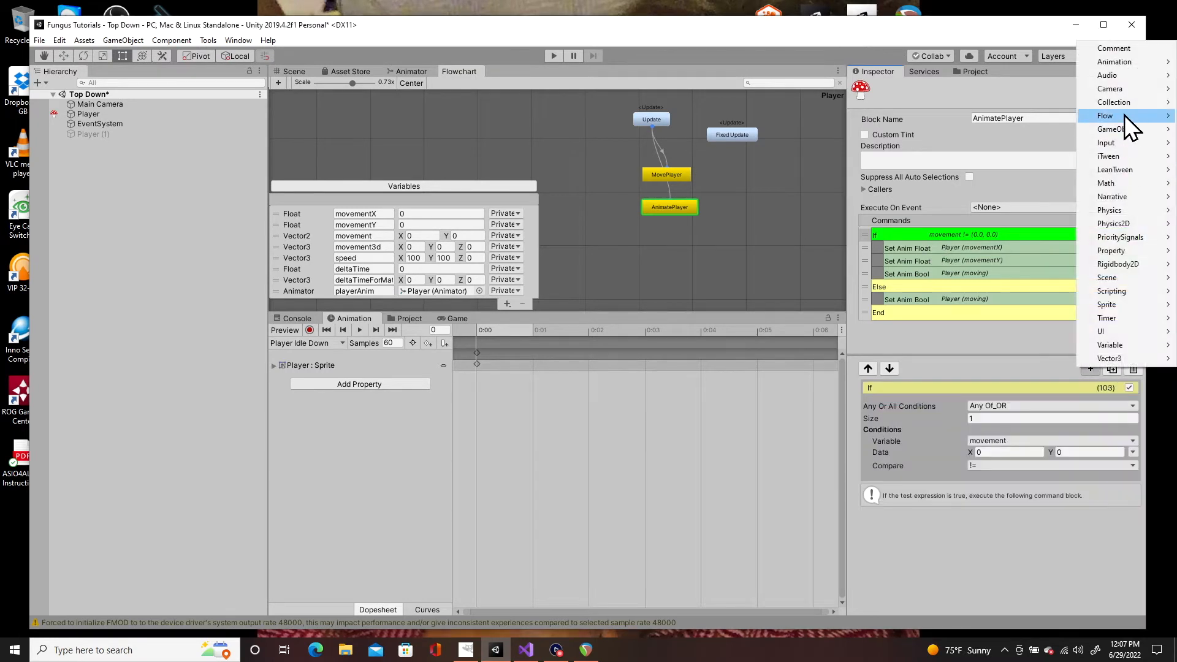
mouse_move(1123, 115)
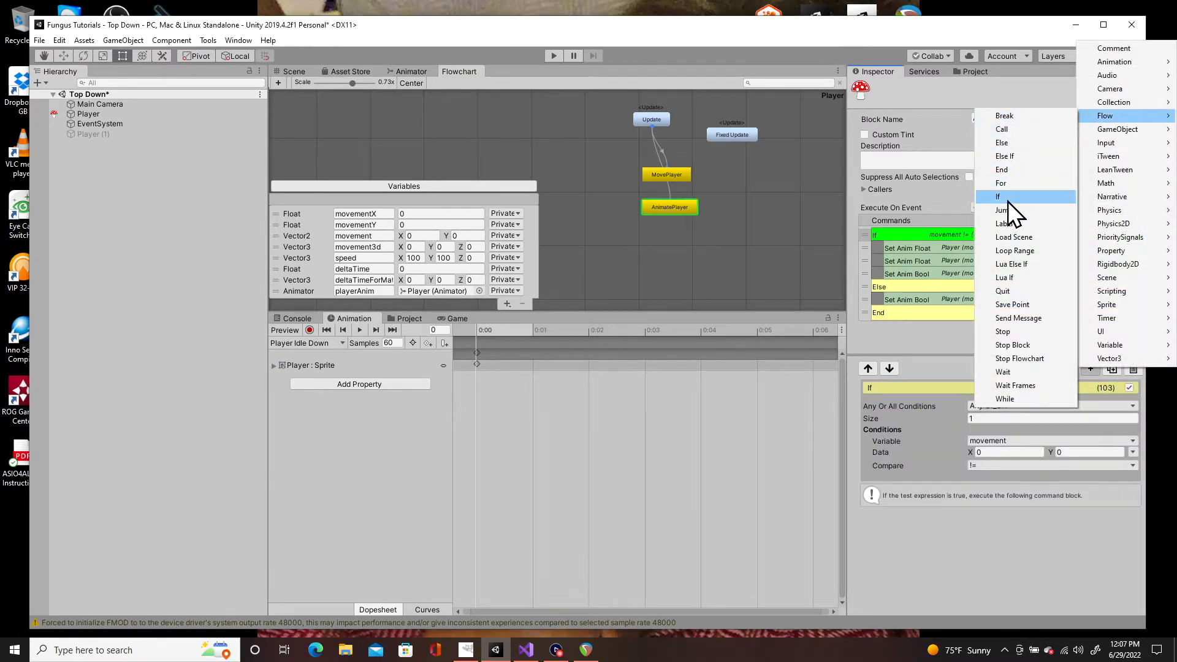
left_click(929, 197)
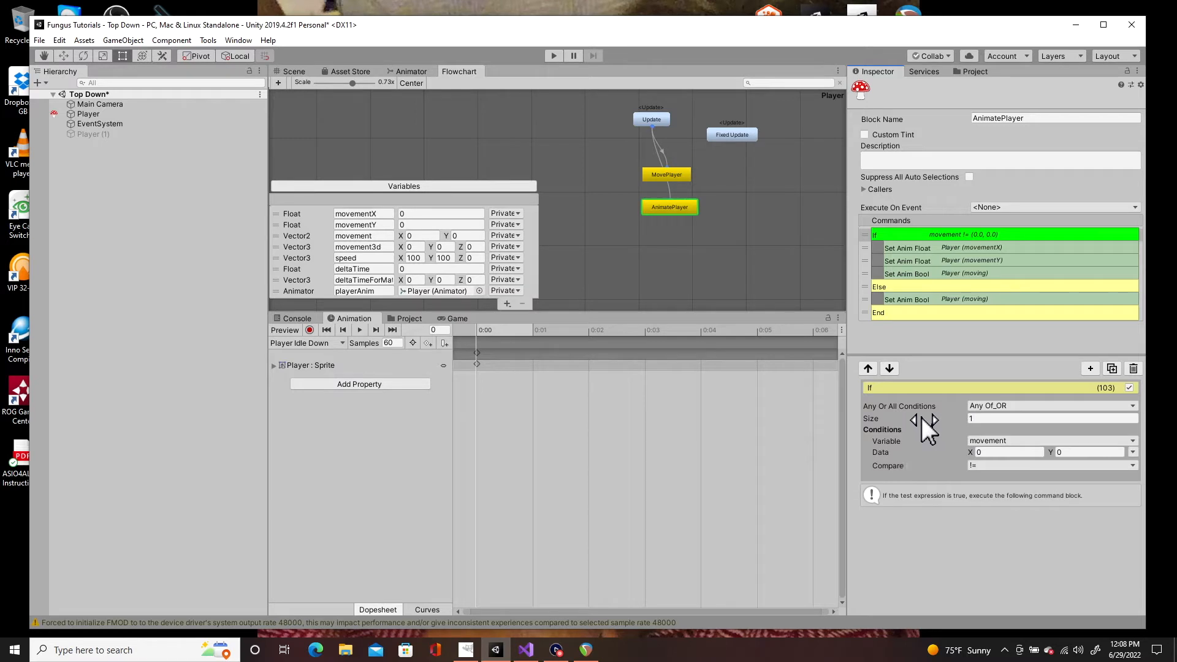
Step: Review the Fixed Update block's commands and the settings of its Rigidbody2D Set Velocity command
left_click(739, 132)
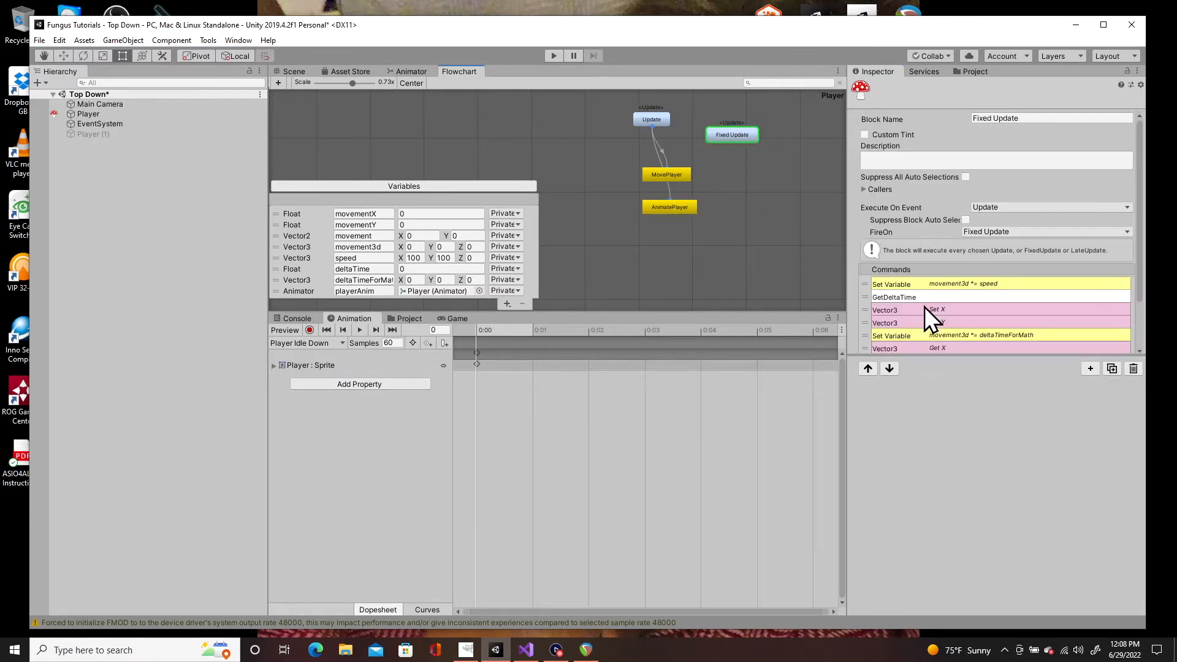
left_click_drag(1142, 234, 1142, 285)
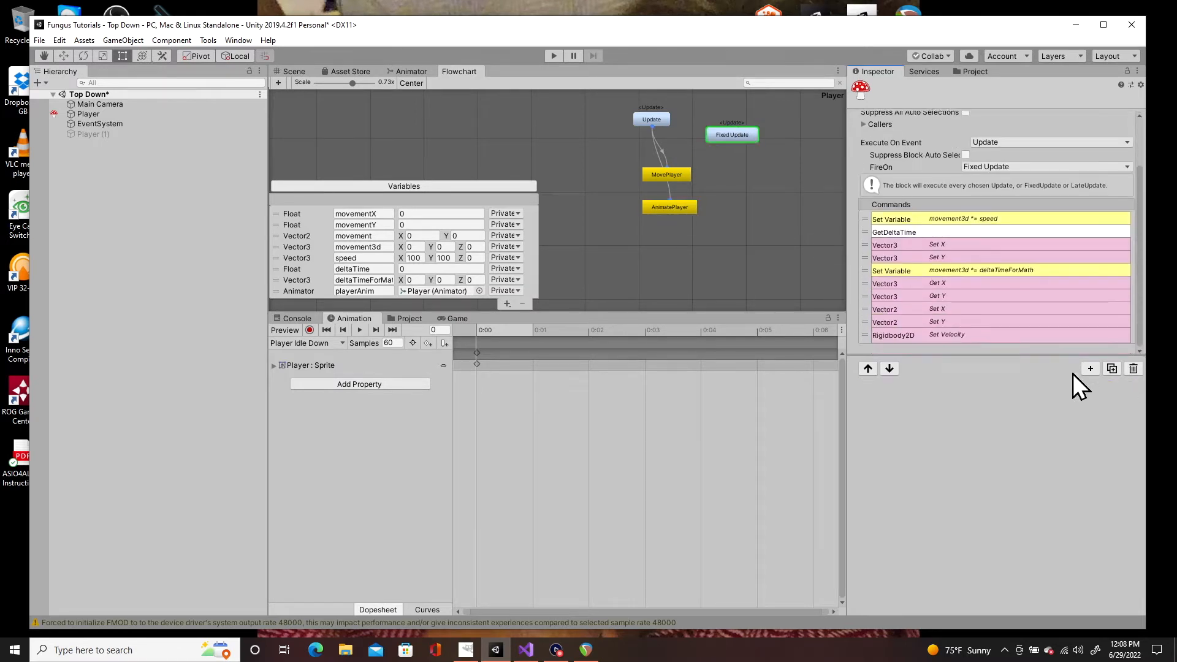
left_click(941, 336)
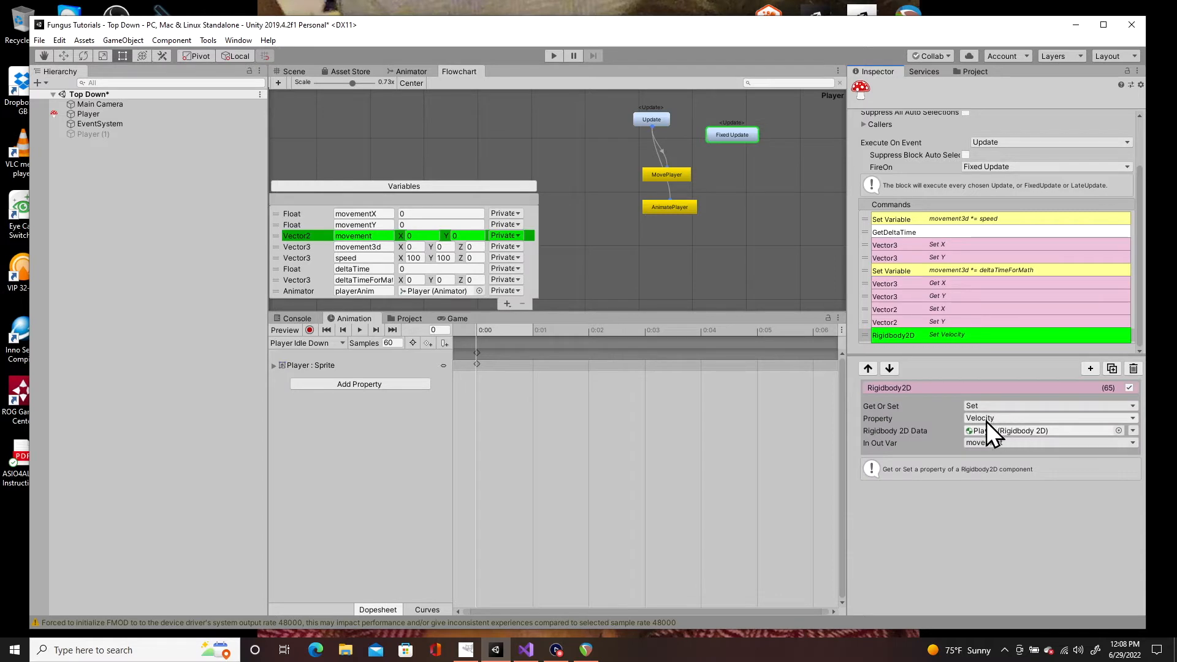
Step: Examine the AnimatePlayer block's Set Anim Float command for movementX and where the Animation category offers Set Anim Float
left_click(677, 208)
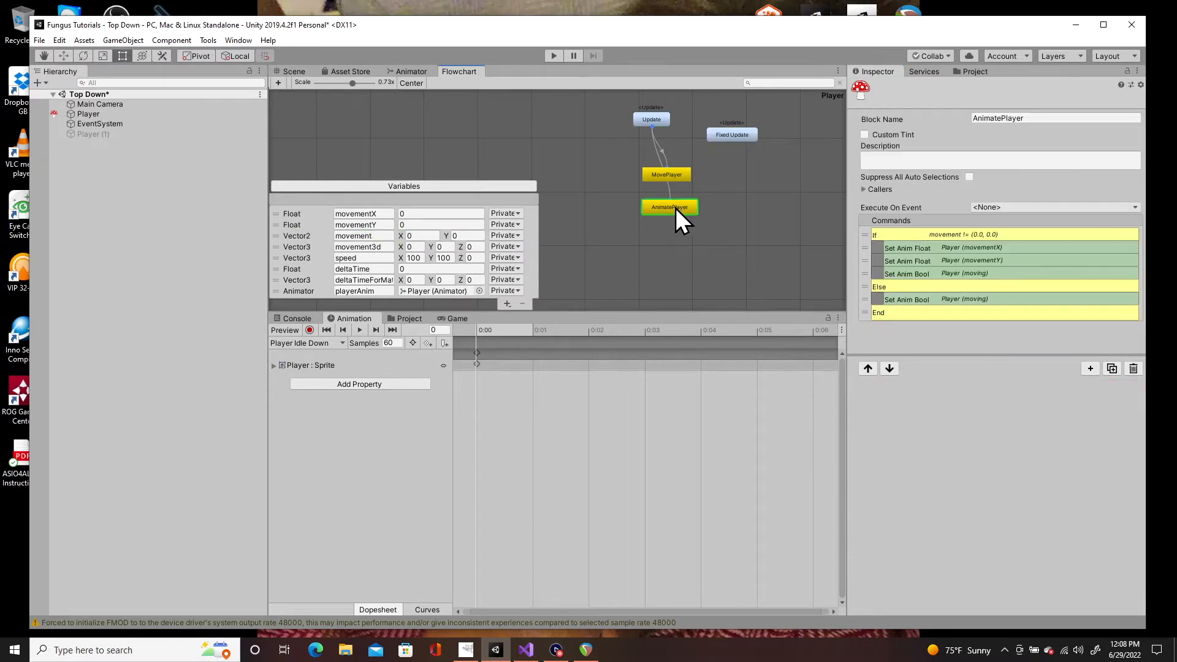
left_click(956, 236)
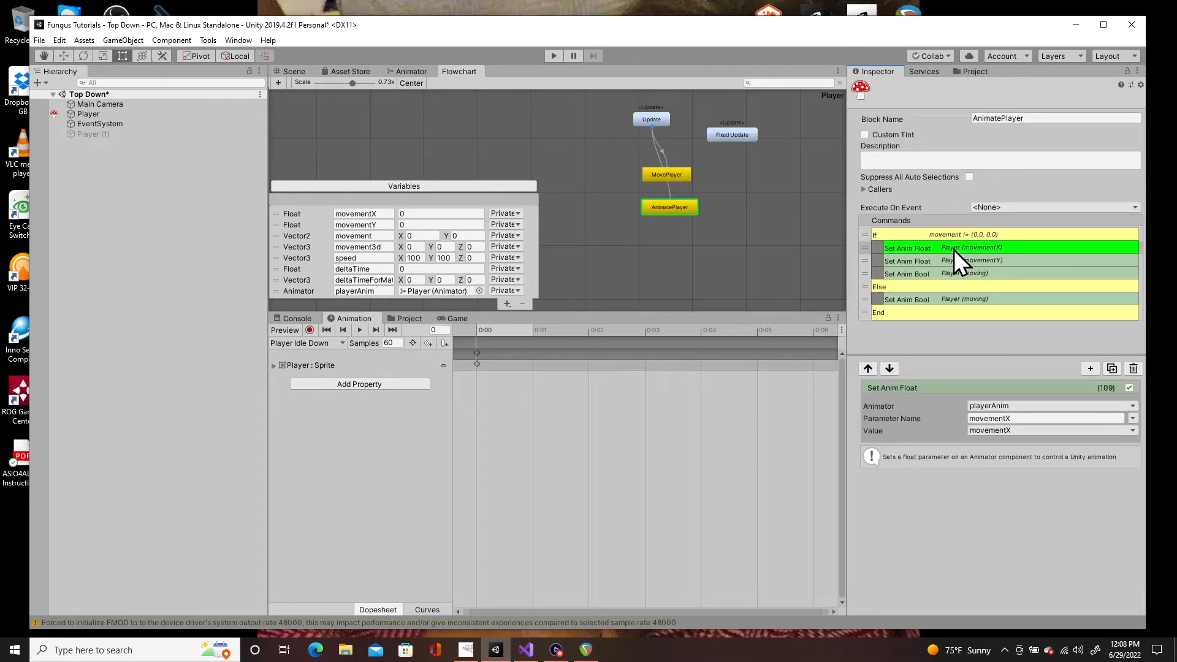
left_click(954, 247)
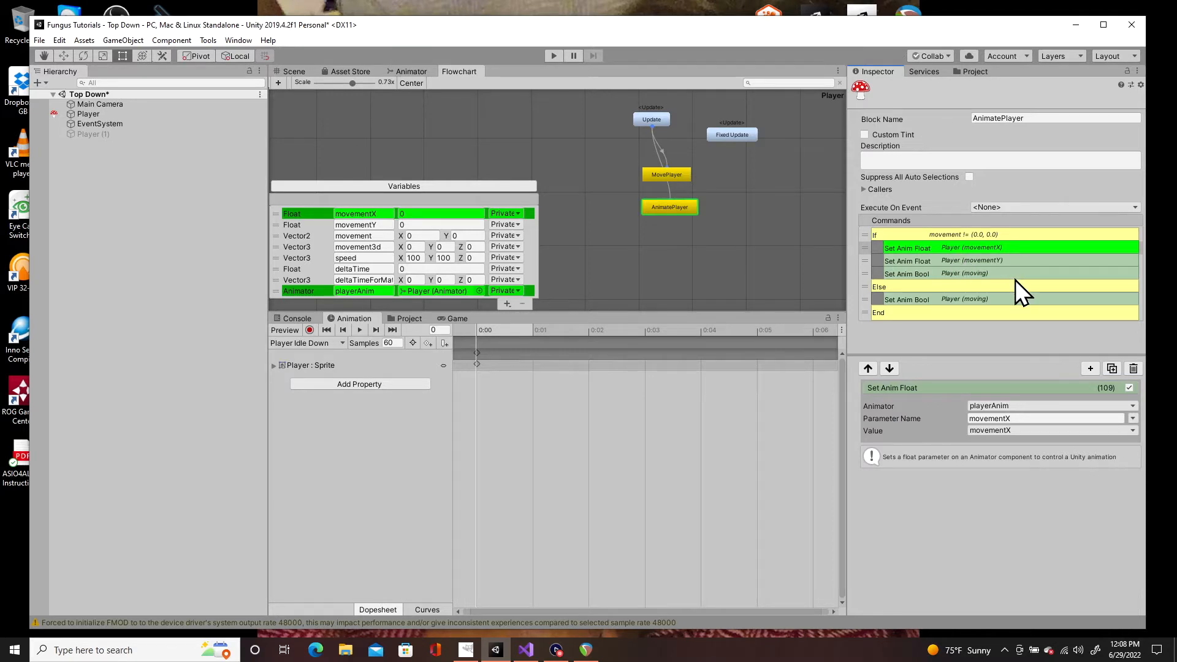
left_click(1091, 368)
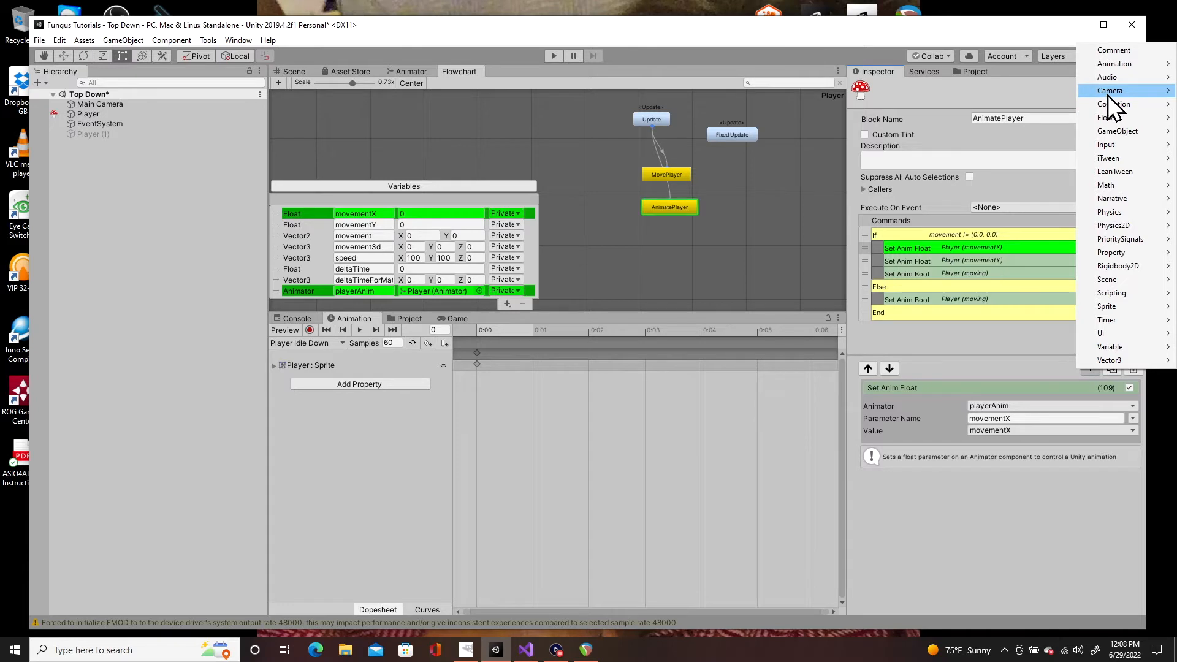
mouse_move(1108, 109)
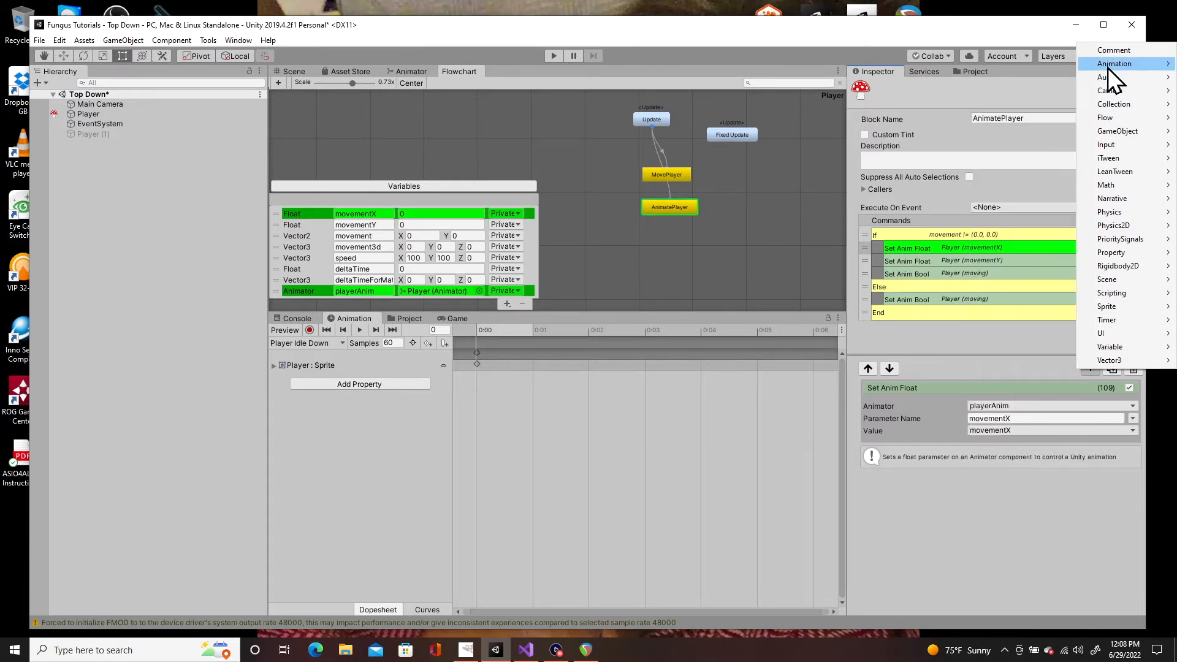
mouse_move(1108, 67)
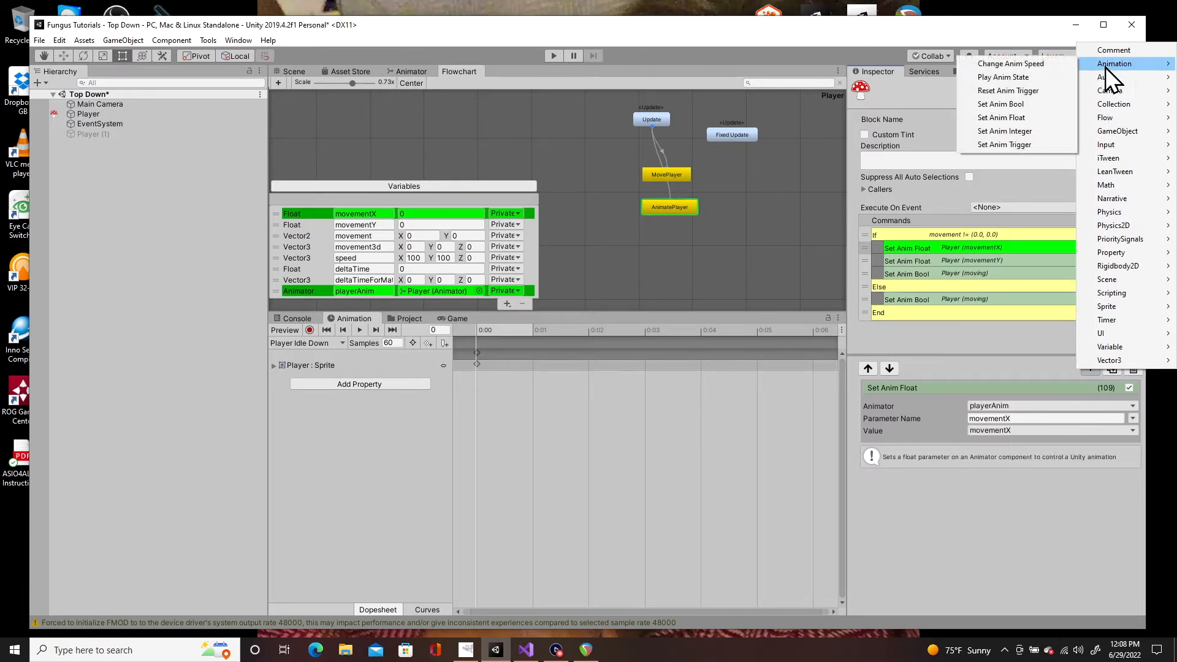
left_click(1020, 118)
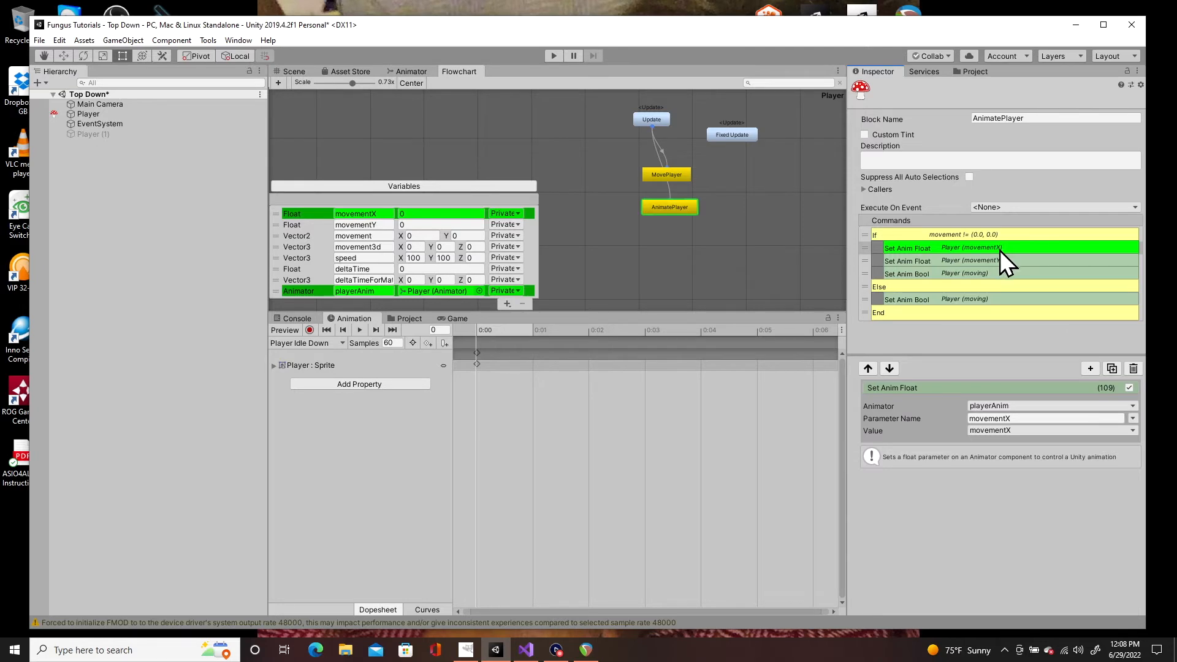
Step: Check the command's Animator choices and the Other/Animator variable type, and assign the Player object to the playerAnim variable
left_click(1017, 406)
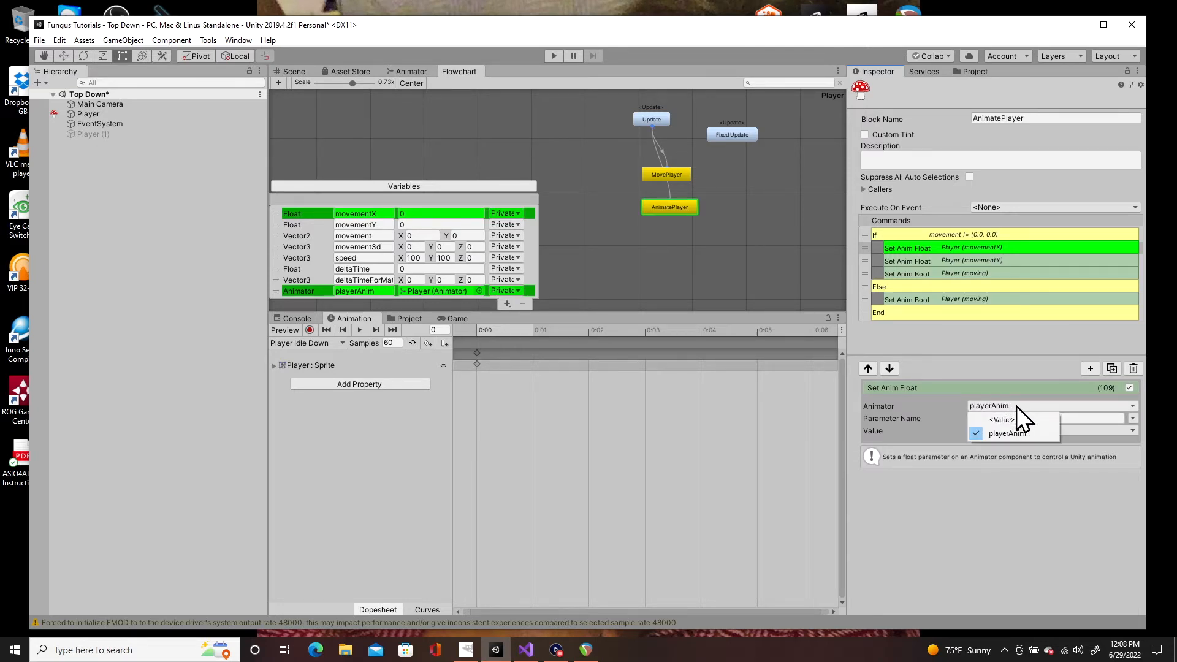
left_click(931, 410)
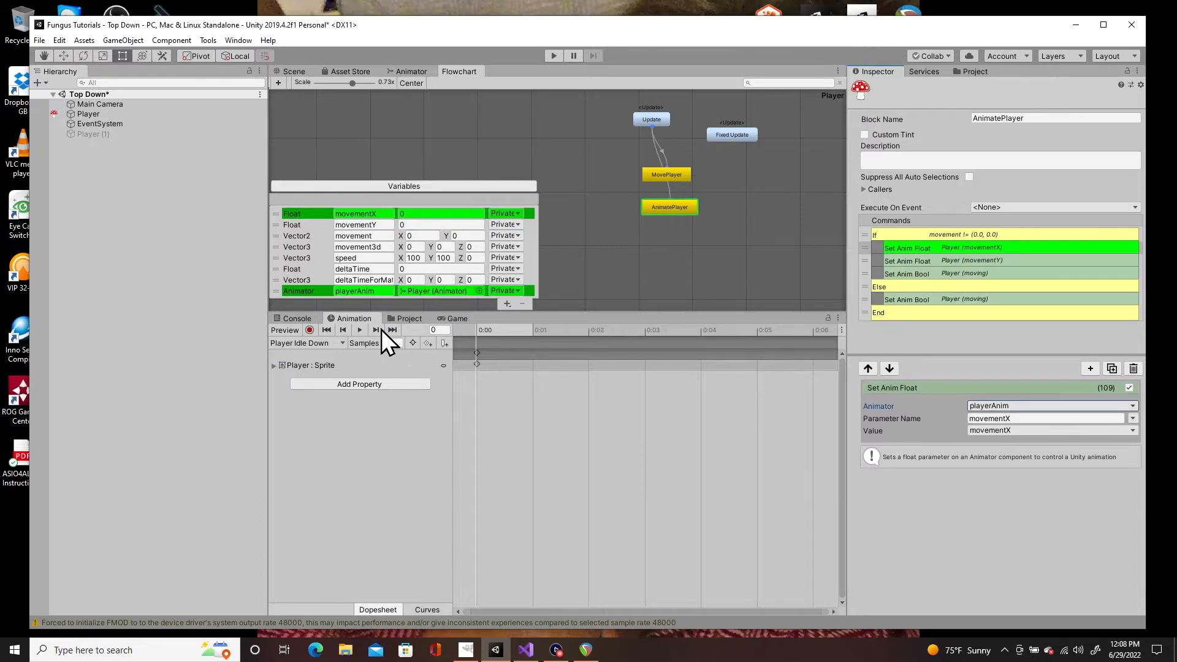
left_click(506, 304)
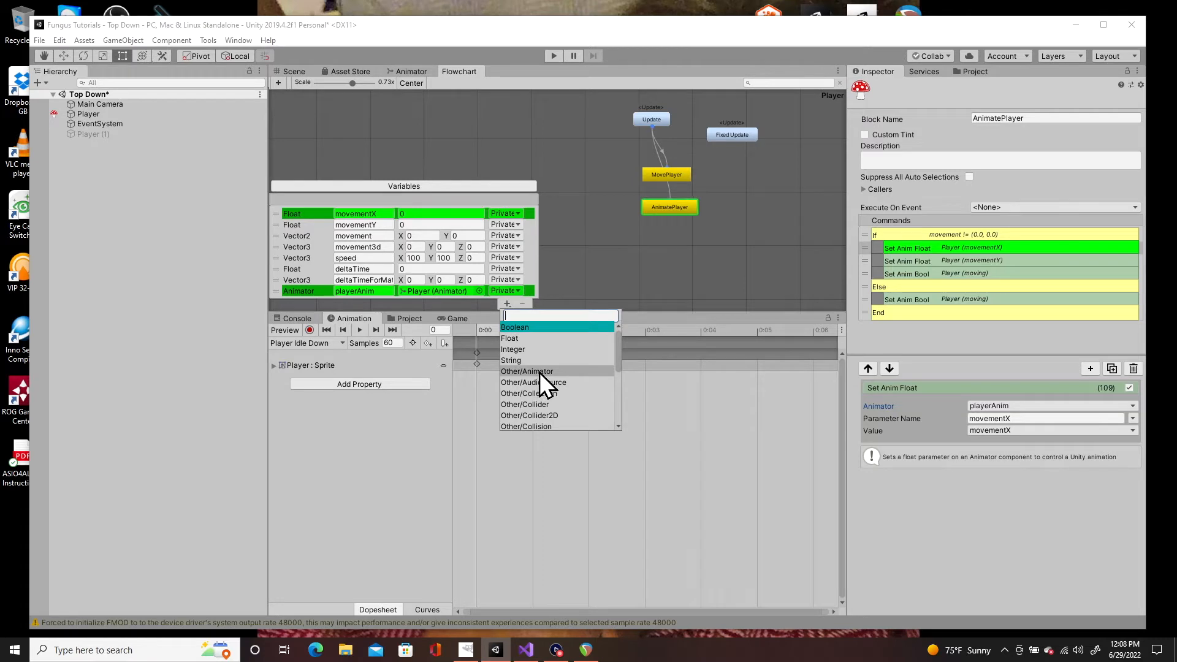
left_click(77, 113)
left_click_drag(87, 116, 417, 293)
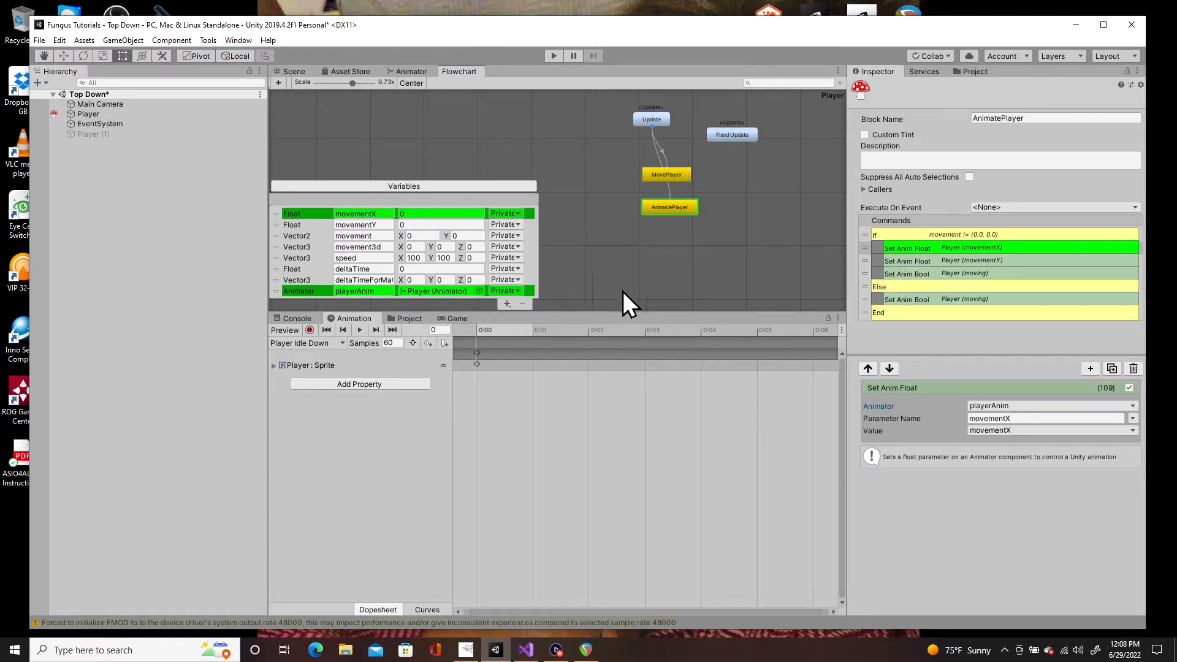
Step: Try a direct <Value> with the Player object as the movementX command's Animator, and switch it back to playerAnim
left_click(1132, 407)
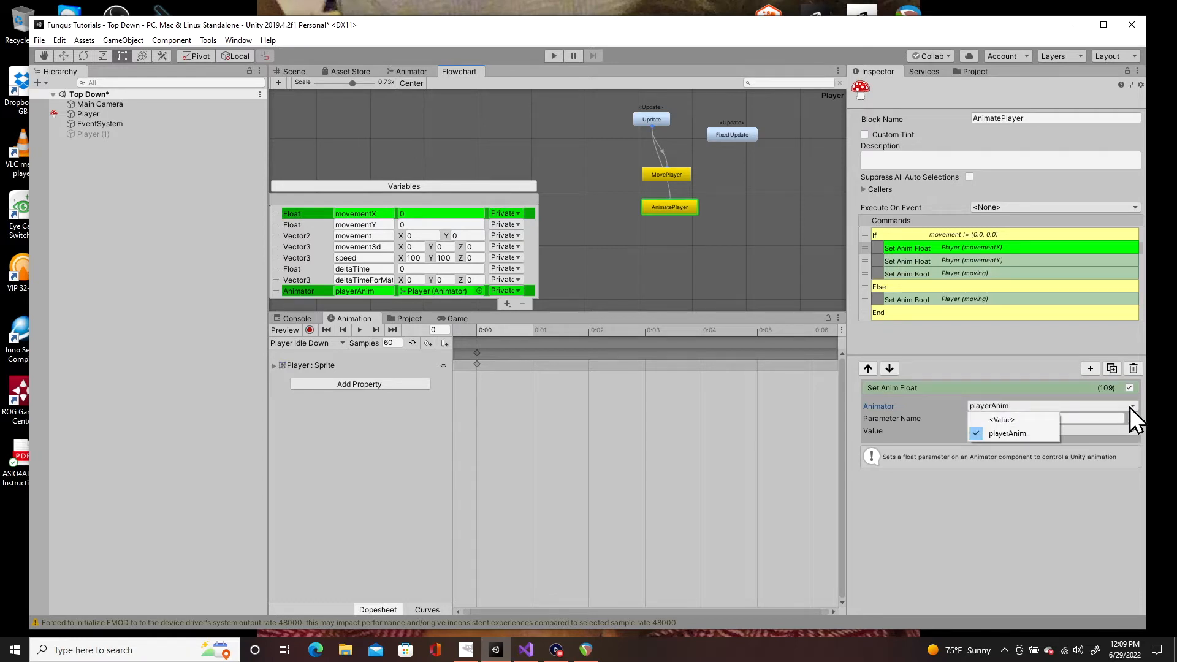
left_click(1012, 421)
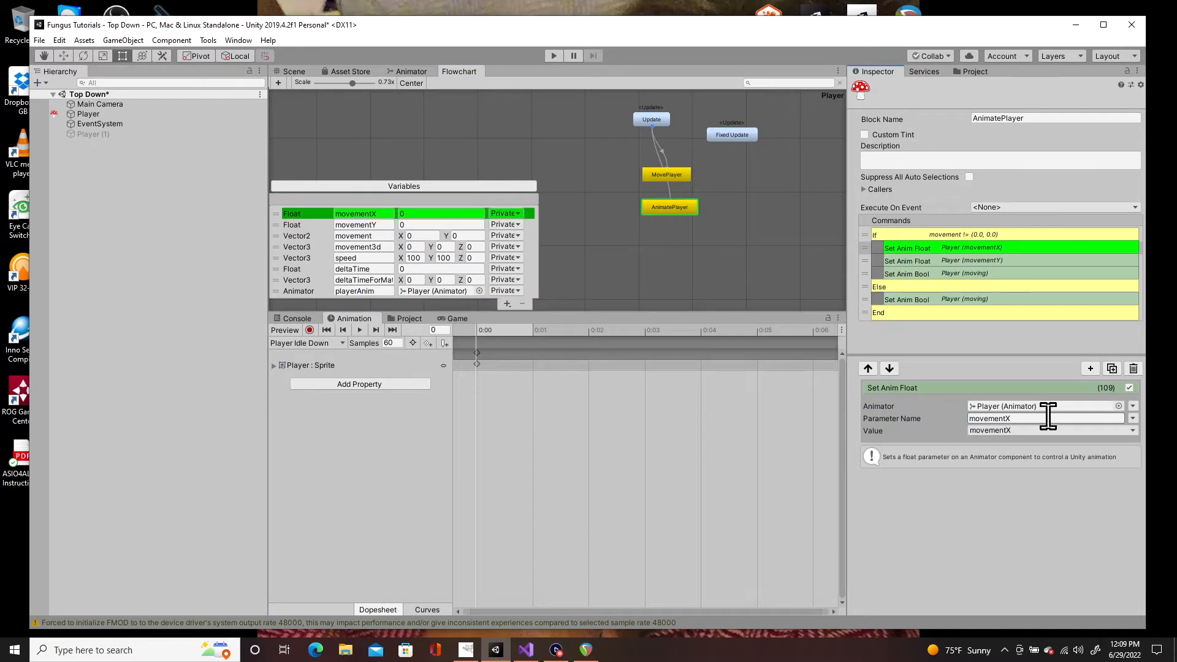
left_click_drag(101, 118, 1000, 408)
left_click(1134, 407)
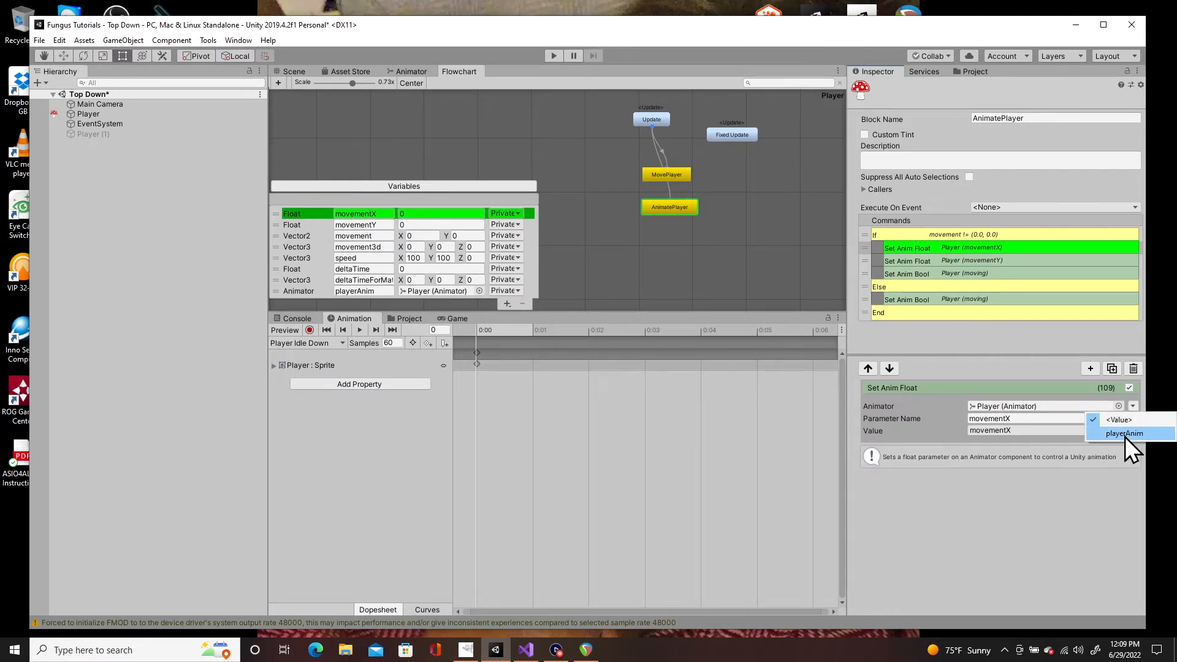
left_click(1125, 435)
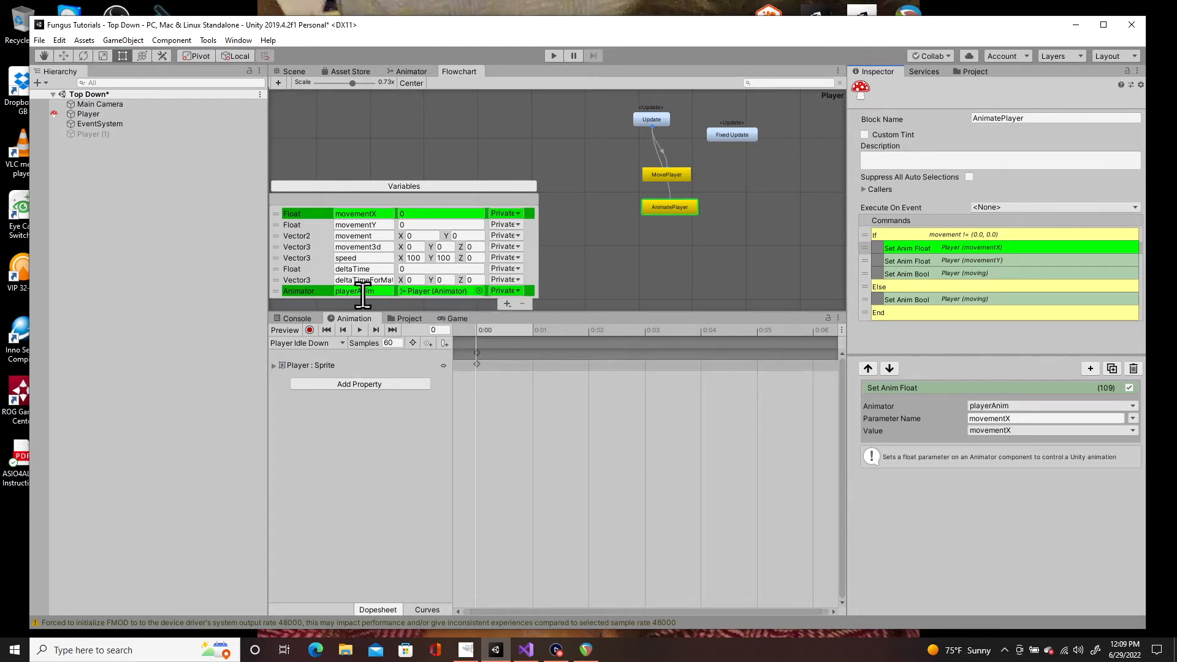
Step: Compare the movementX parameter name in the Set Anim Float command with the parameters listed in the Animator
left_click(1015, 418)
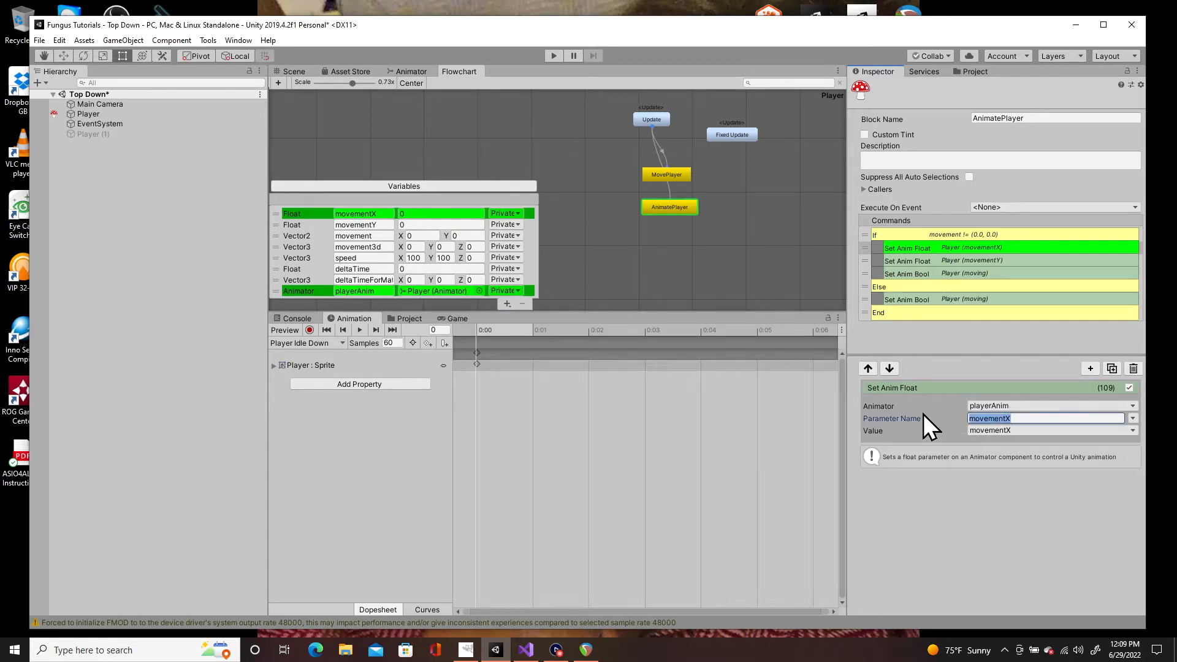
left_click(411, 71)
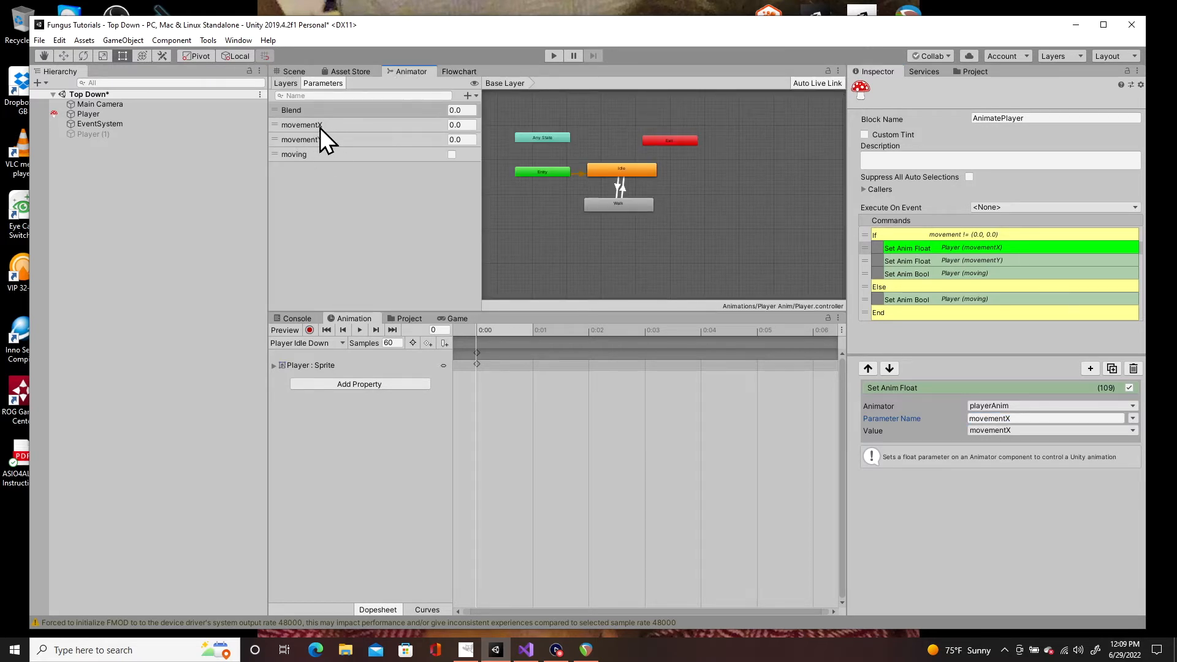
left_click(460, 71)
Step: Examine the variables offered as the movementX command's value and the settings of the movementY Set Anim Float command
left_click(671, 208)
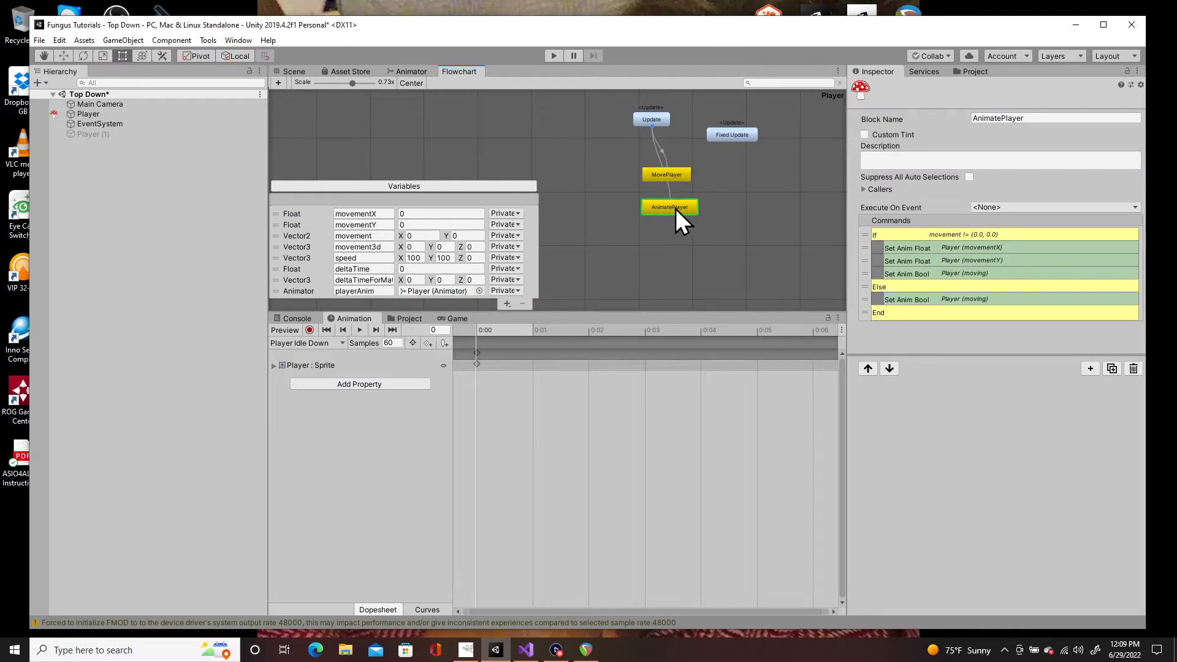
left_click(956, 247)
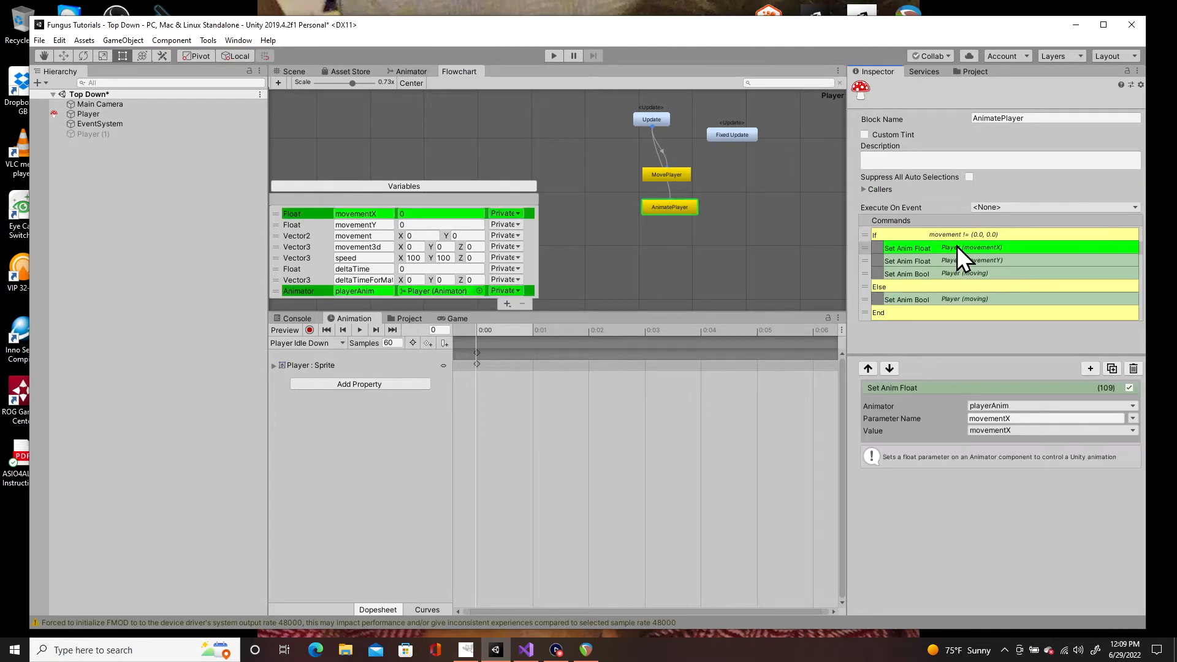
left_click(1029, 432)
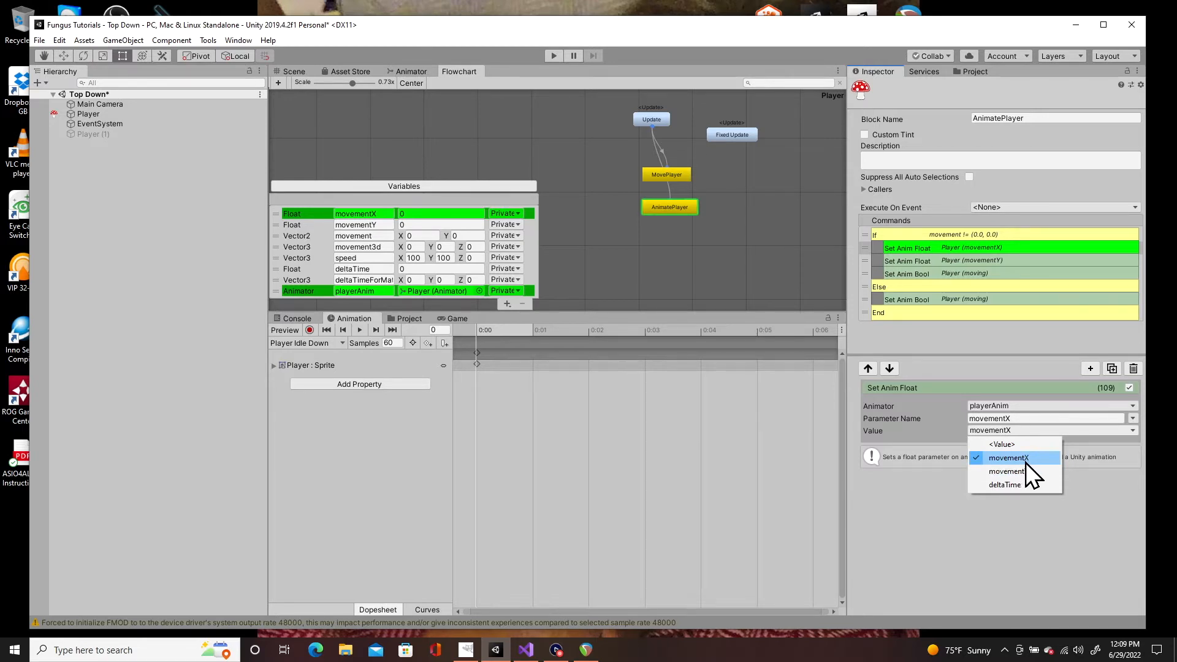
left_click(1005, 259)
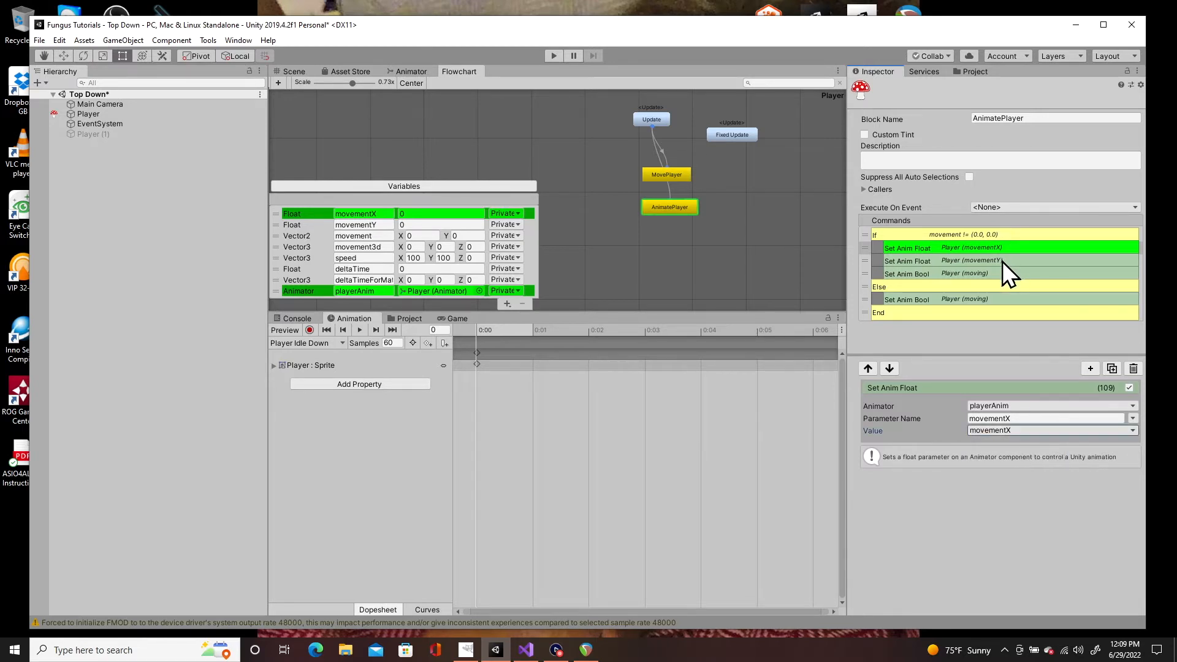
left_click(1002, 260)
left_click(1011, 419)
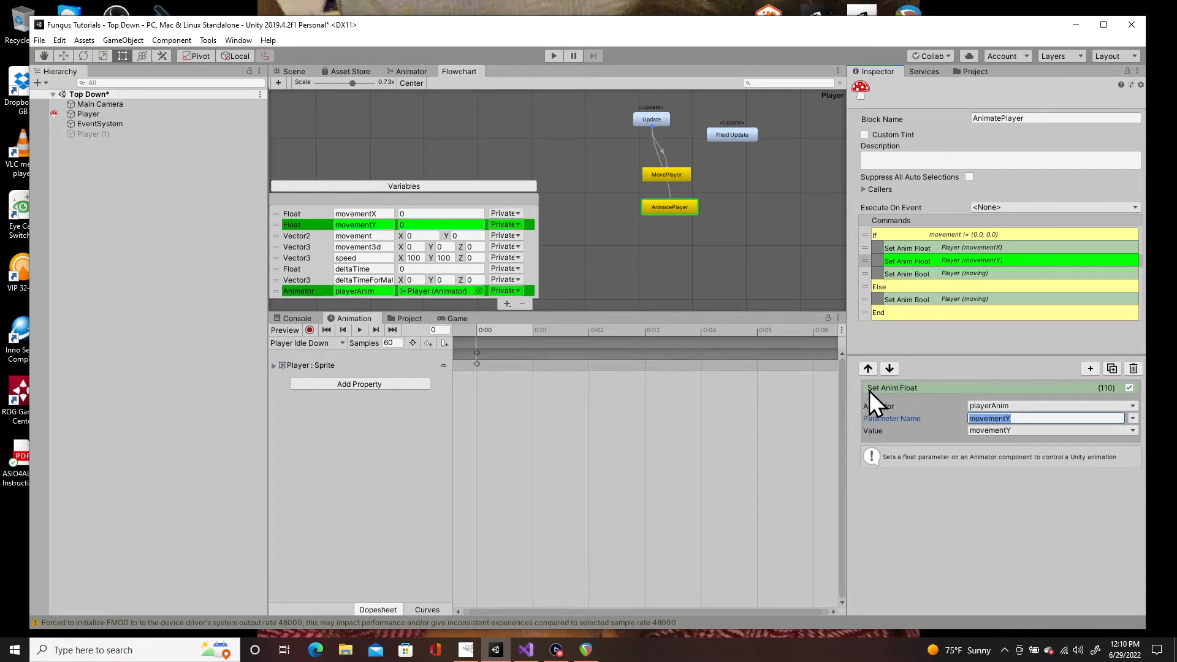
Step: Compare the Set Anim Bool command for moving with the If condition, and review the commands the Animation category offers
left_click(994, 274)
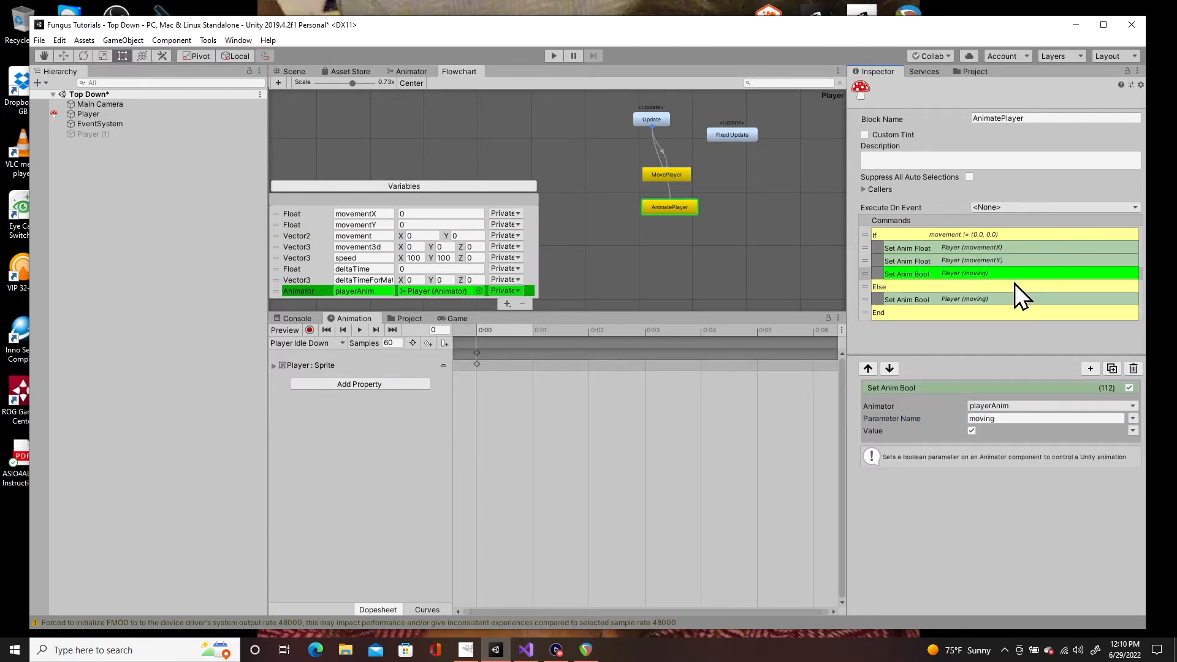
left_click(1003, 234)
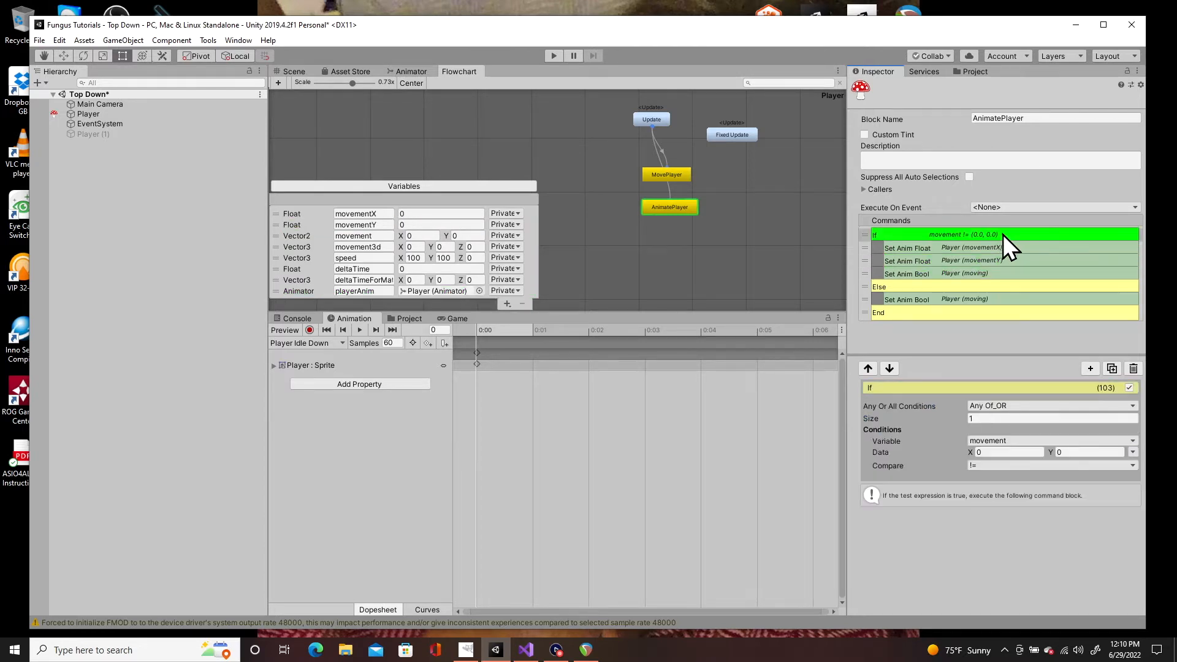
left_click(1003, 274)
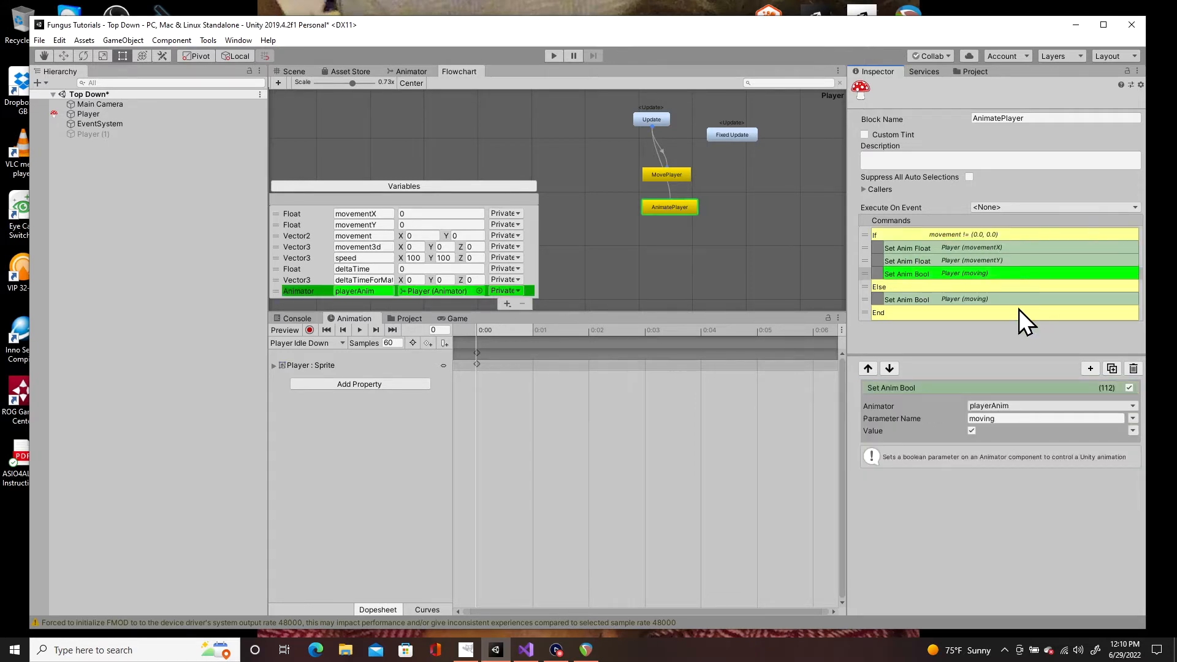
left_click(1090, 369)
mouse_move(1113, 61)
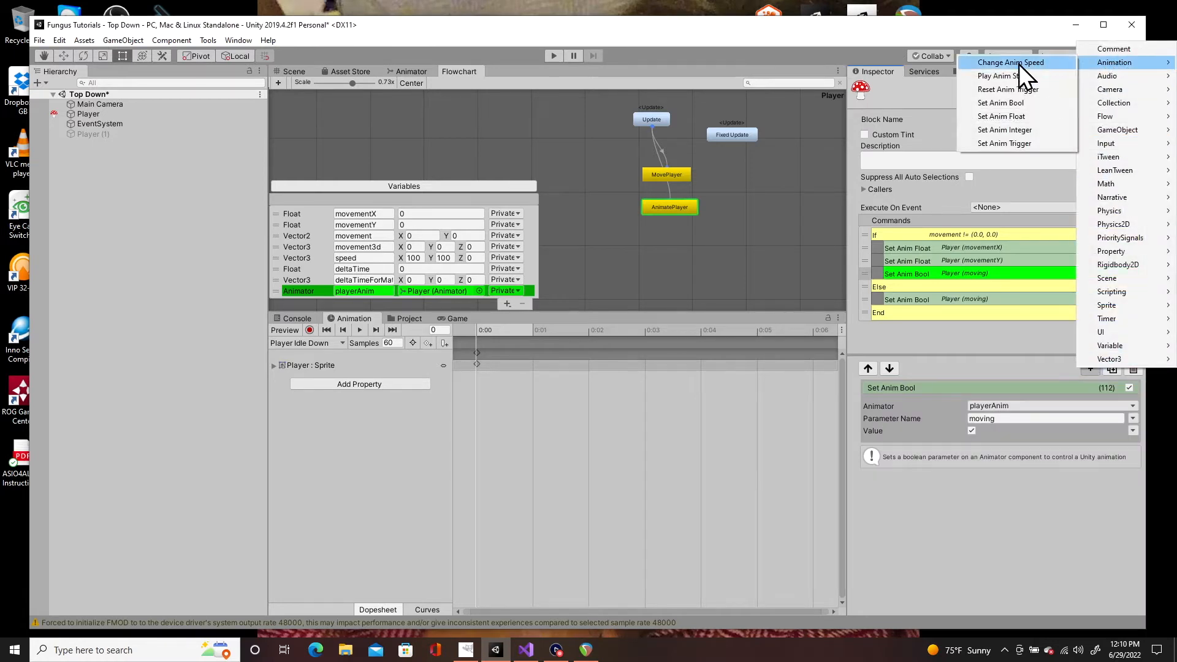
left_click(962, 341)
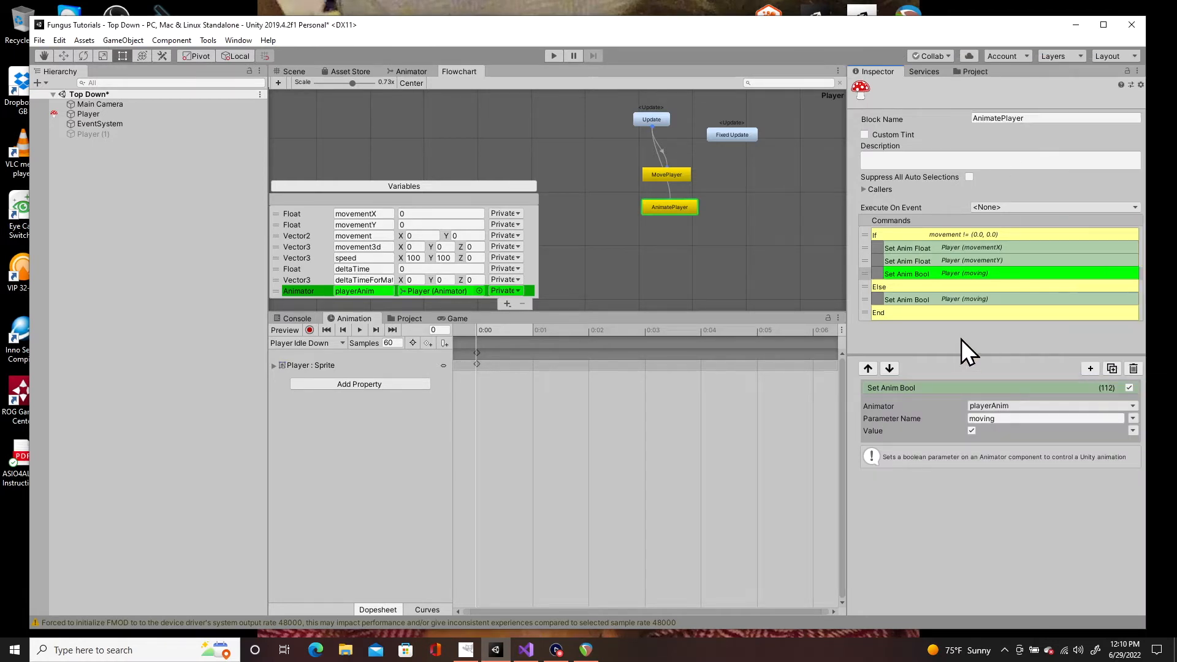
Step: Compare the moving parameter name with the Animator's parameters and turn off the Value of the If branch's Set Anim Bool command
left_click_drag(996, 419, 979, 421)
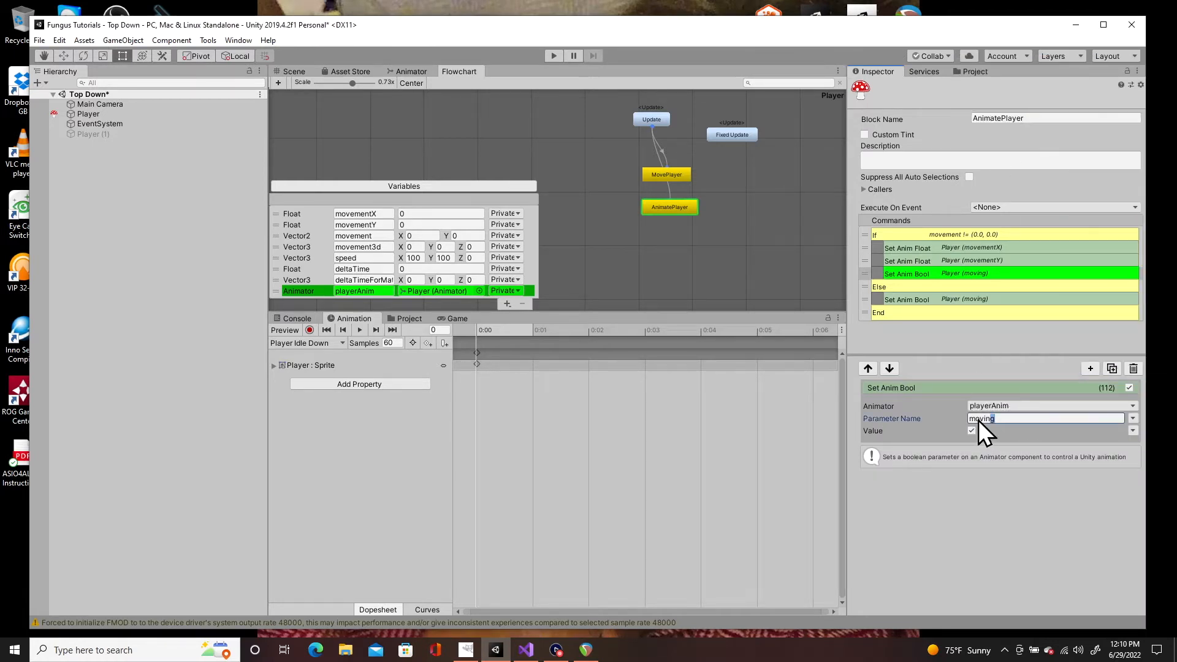
left_click(406, 70)
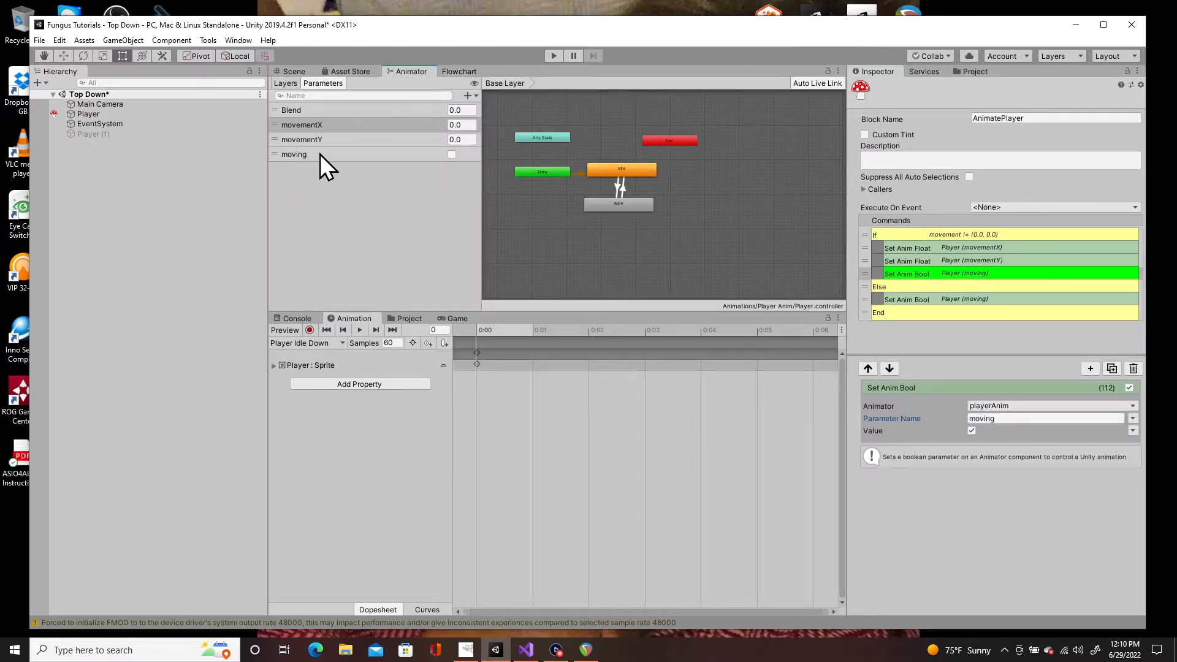
left_click(973, 431)
Step: Review the Else command, the commands offered in the Flow and Animation categories, and the Set Anim Bool command under Else
left_click(922, 288)
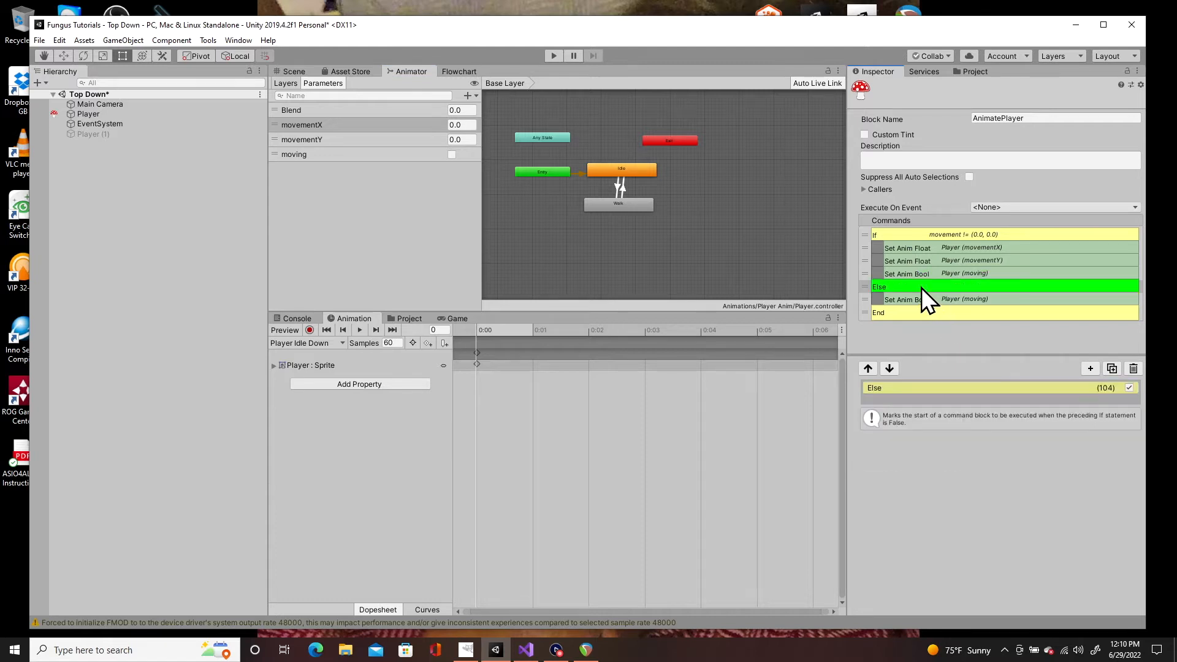
left_click(1091, 371)
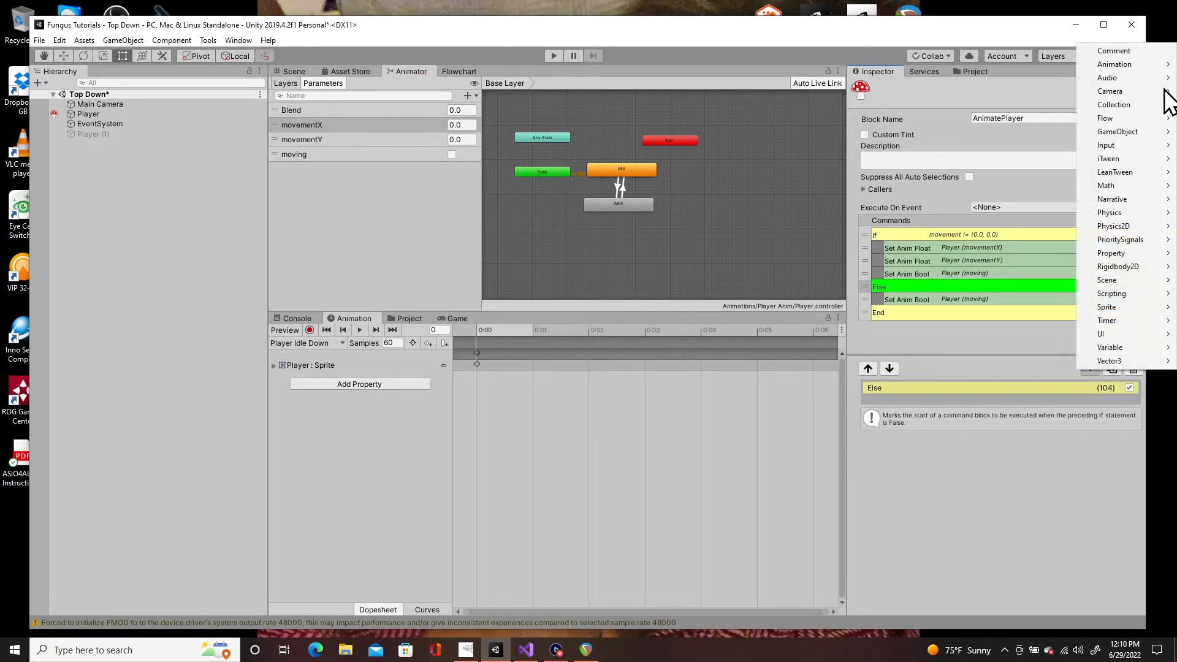
mouse_move(1111, 120)
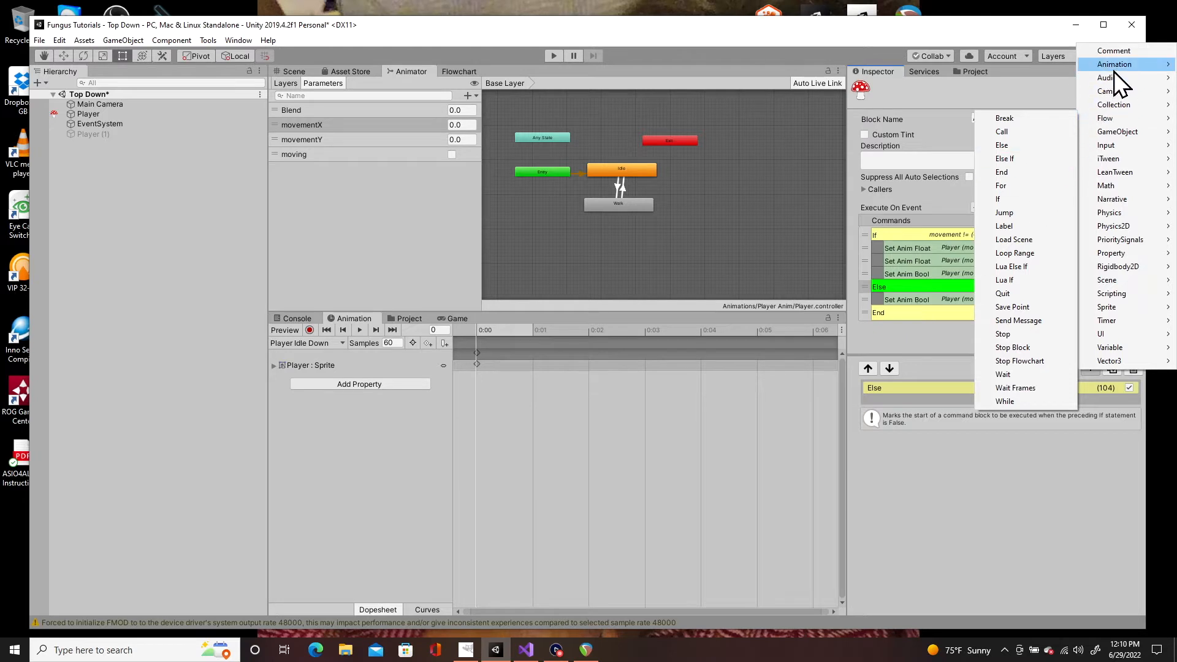
mouse_move(1113, 67)
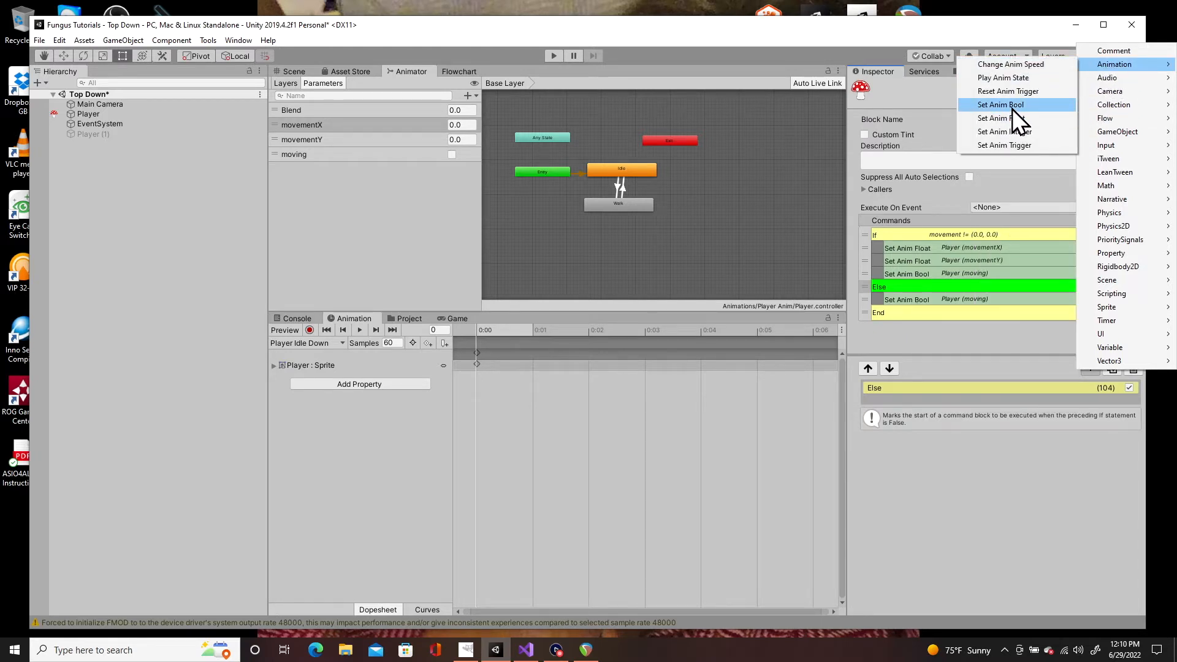
left_click(924, 300)
left_click(923, 300)
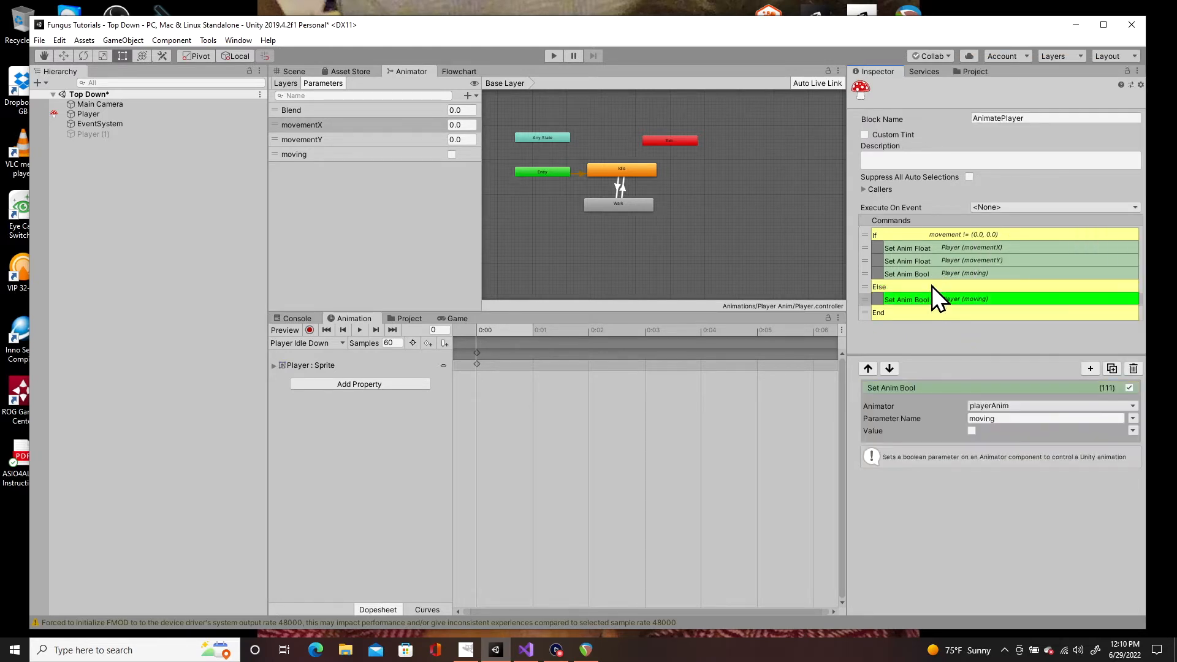
Step: Duplicate the If branch's Set Anim Bool command, move the copy under Else, and delete that copy
left_click(933, 277)
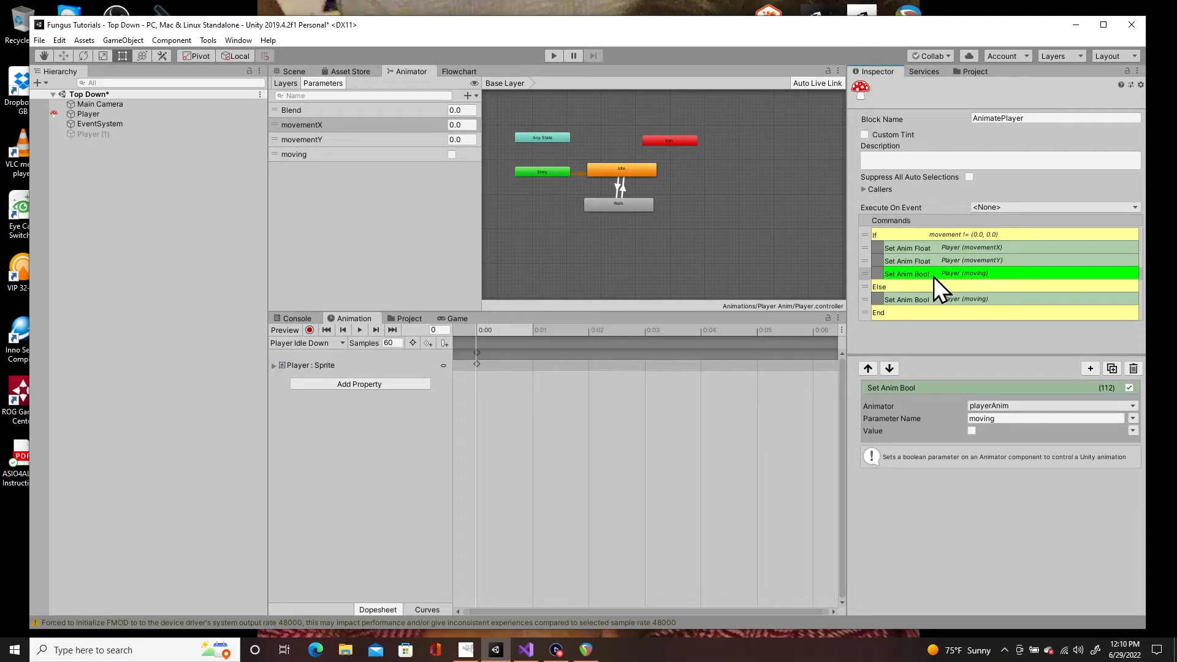
left_click(1113, 369)
left_click_drag(863, 286, 866, 304)
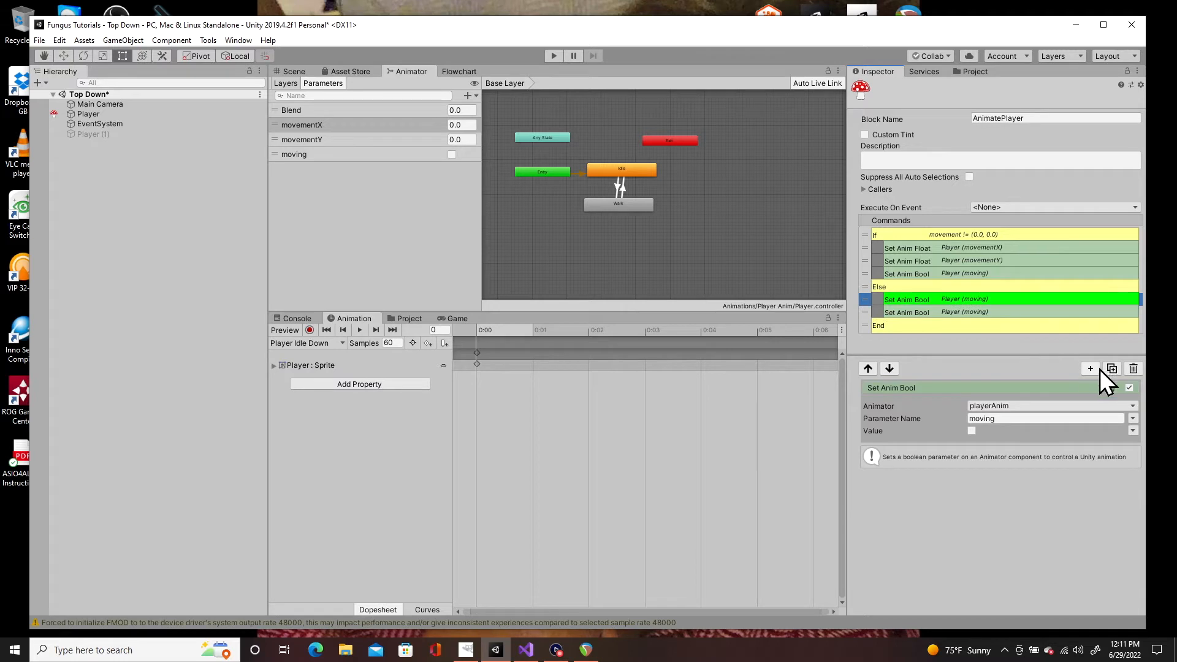
left_click(1135, 369)
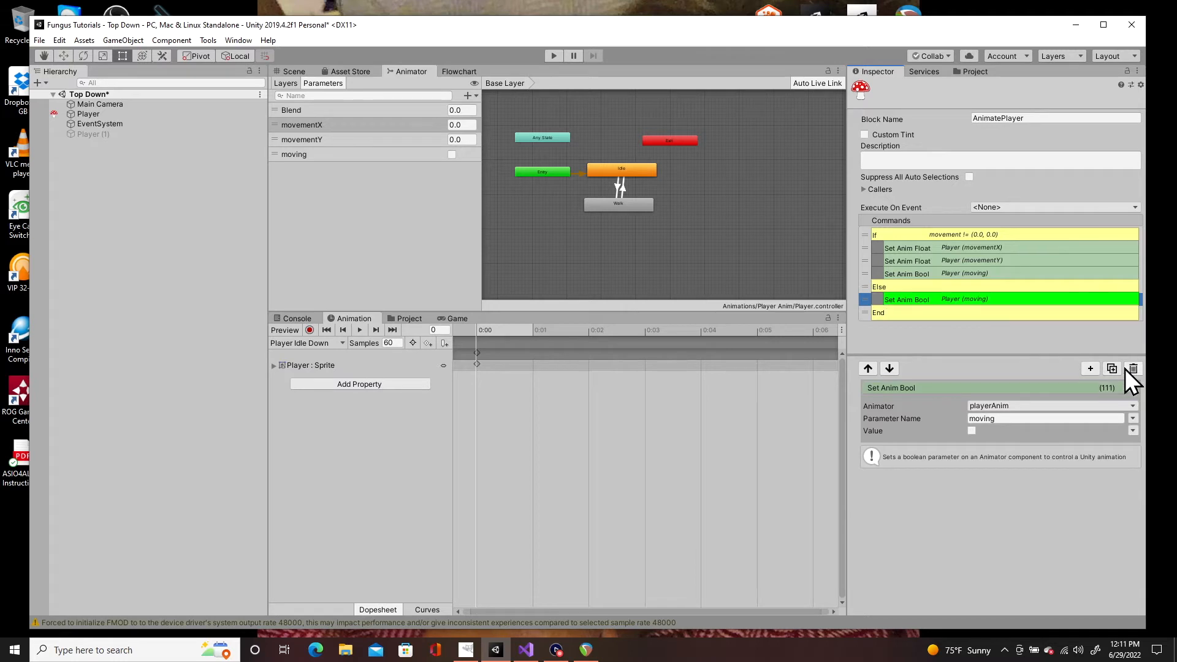
Step: Review the AnimatePlayer commands in order, from the If condition through the Set Anim commands to the Else branch, and recheck movementX
left_click(918, 235)
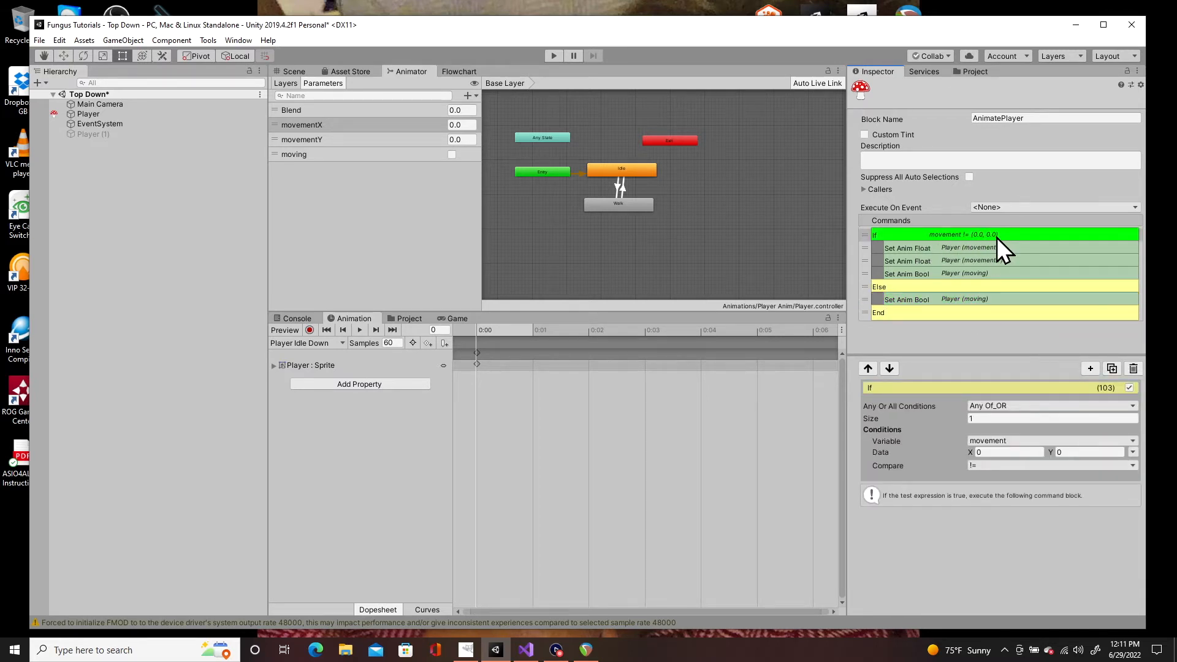
left_click(963, 248)
left_click(962, 260)
left_click(961, 273)
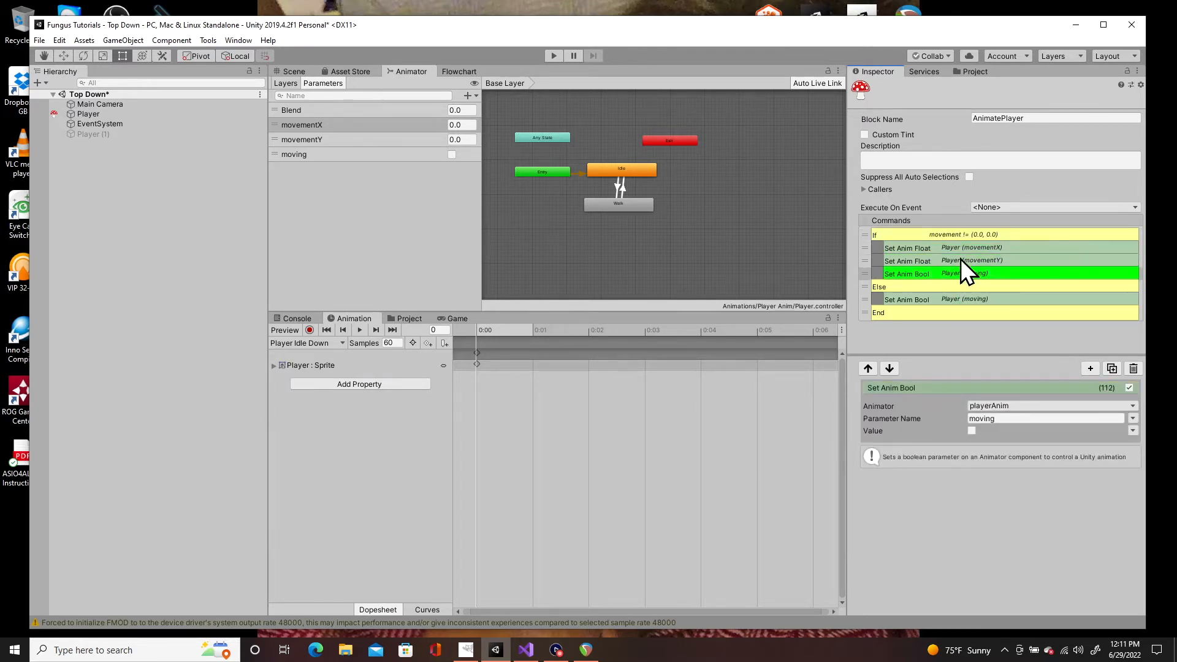
left_click(890, 287)
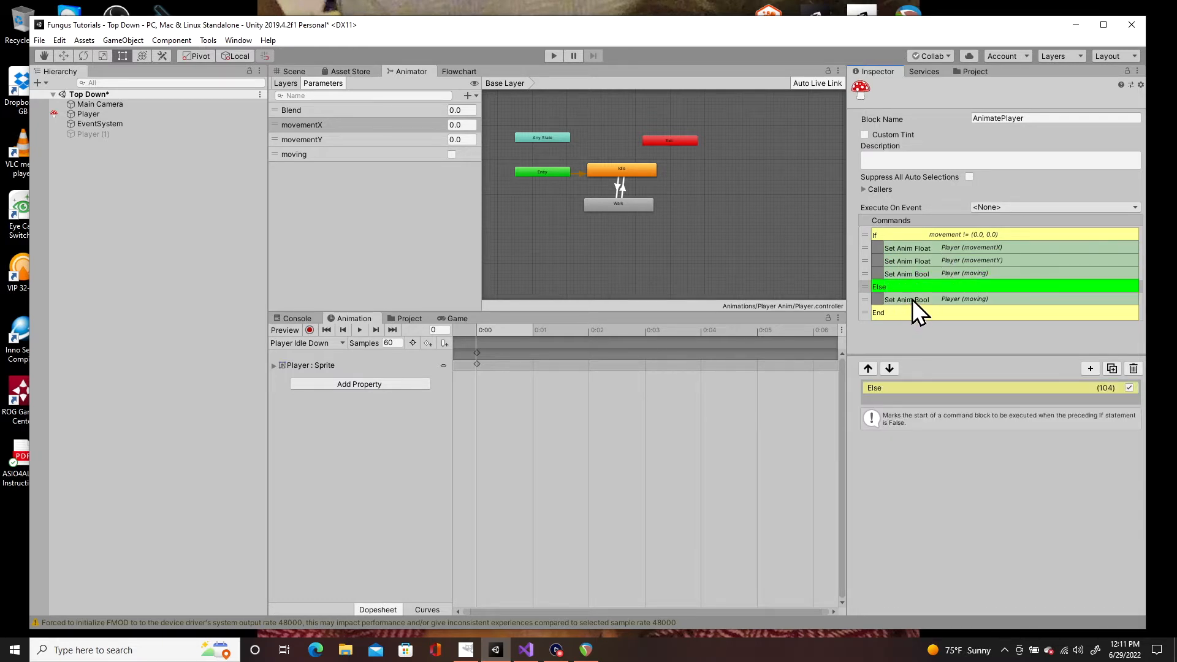
left_click(912, 299)
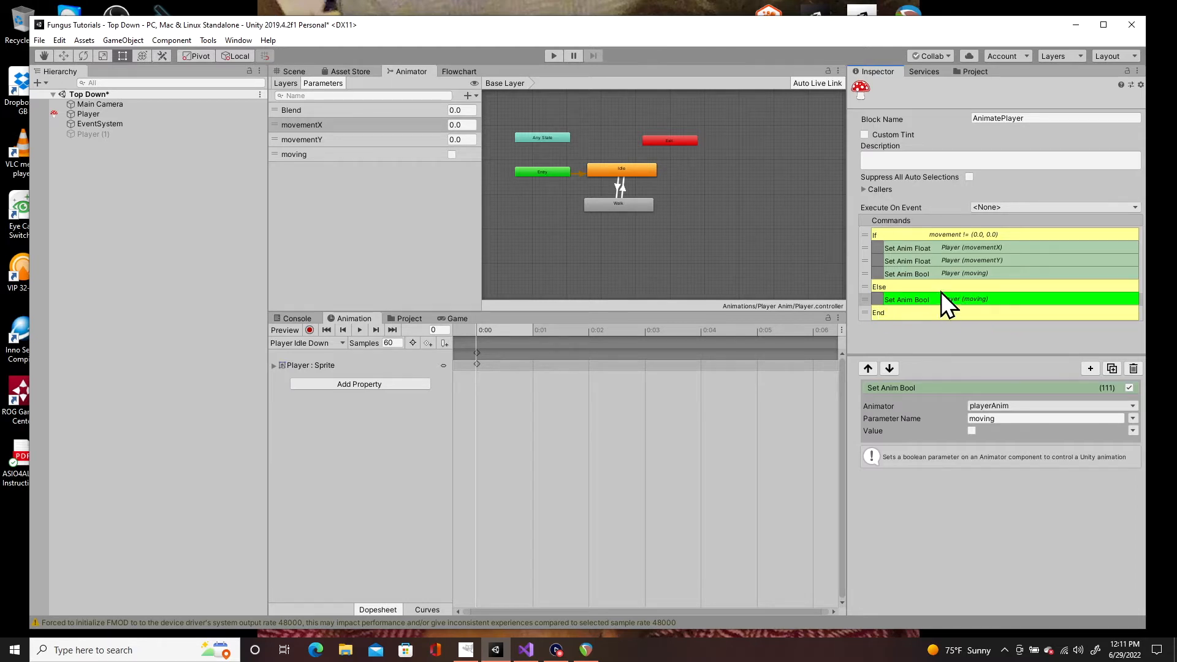
left_click(945, 258)
left_click(944, 249)
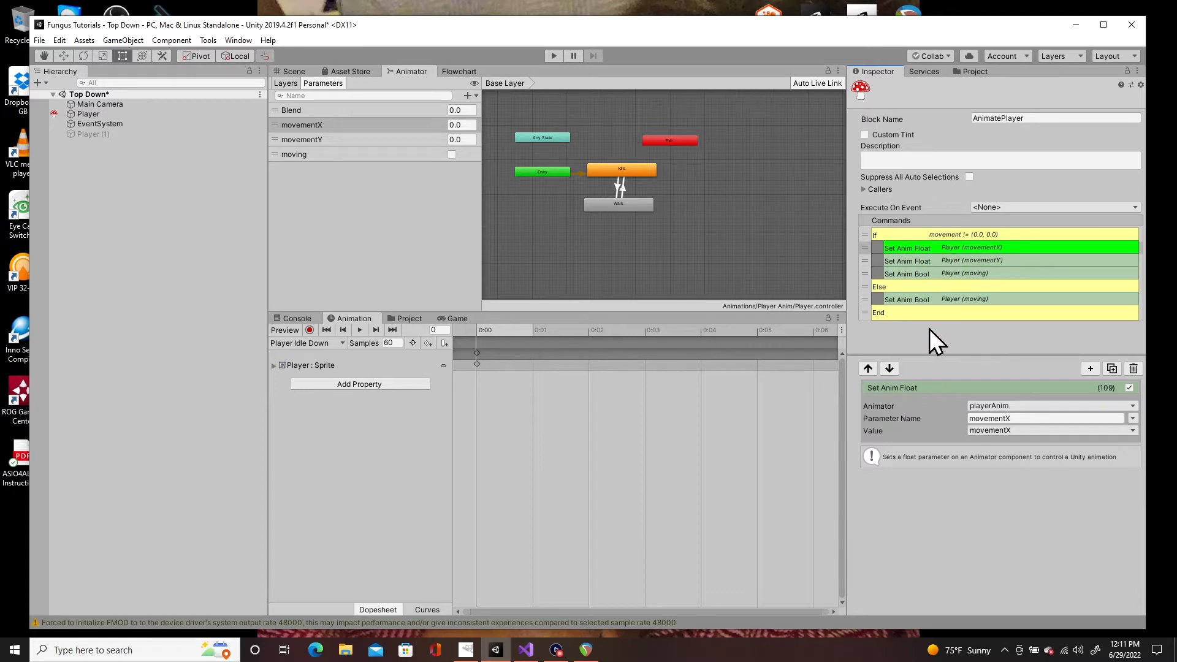
Step: Examine the Walk state's settings, the list of player animation clips, and the sprite assets in the project
left_click_drag(629, 207, 632, 208)
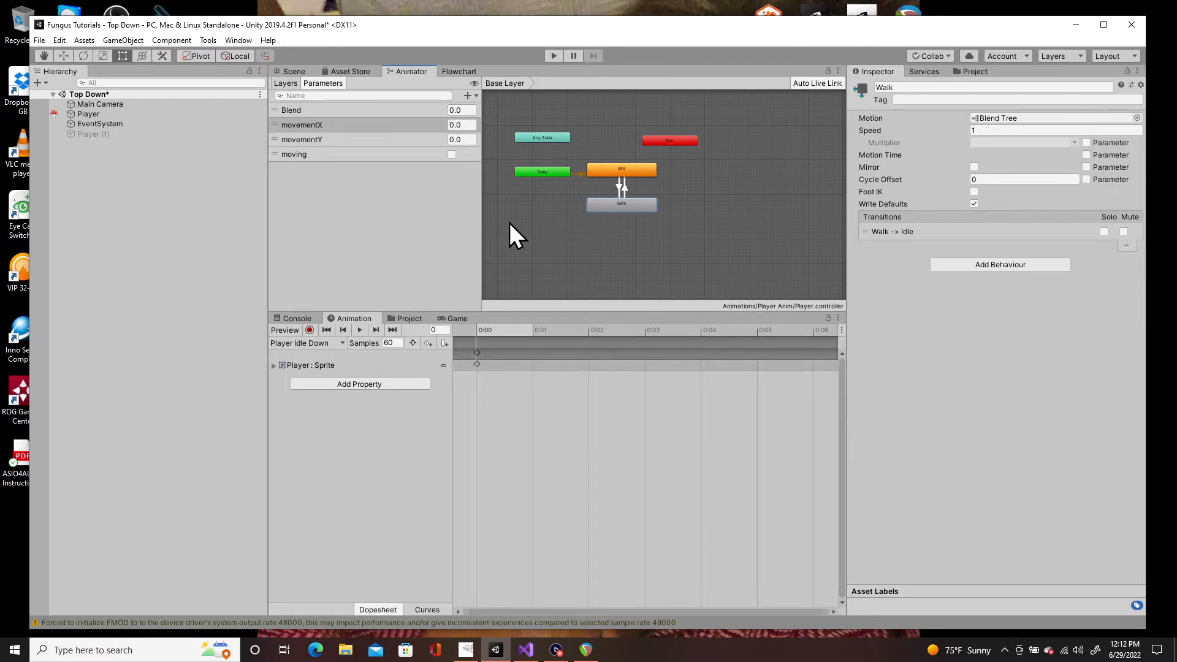
left_click(342, 343)
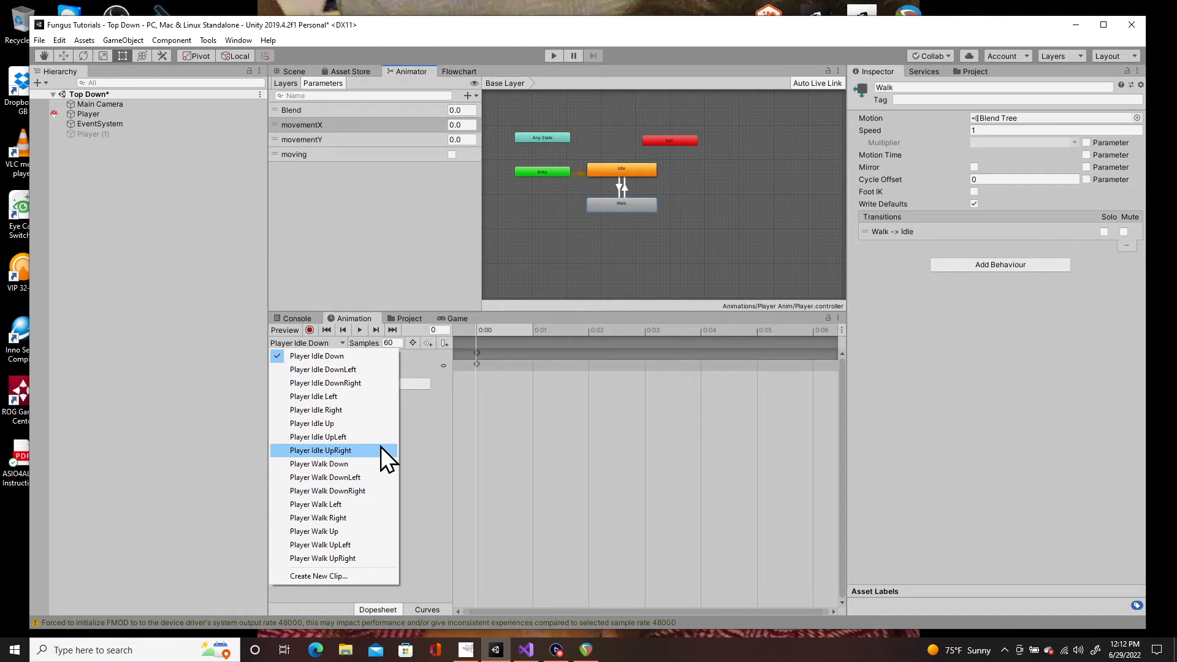
left_click(972, 74)
left_click(972, 73)
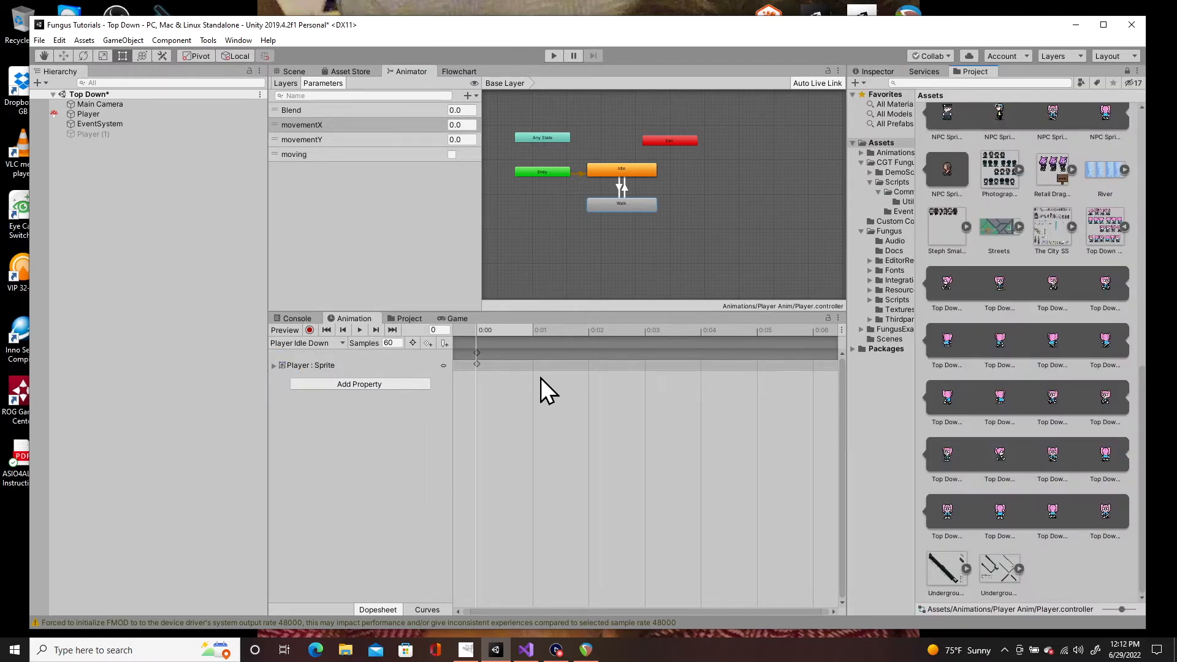
Step: Select the Player object in the Scene view and display its component settings
left_click(289, 71)
left_click(117, 114)
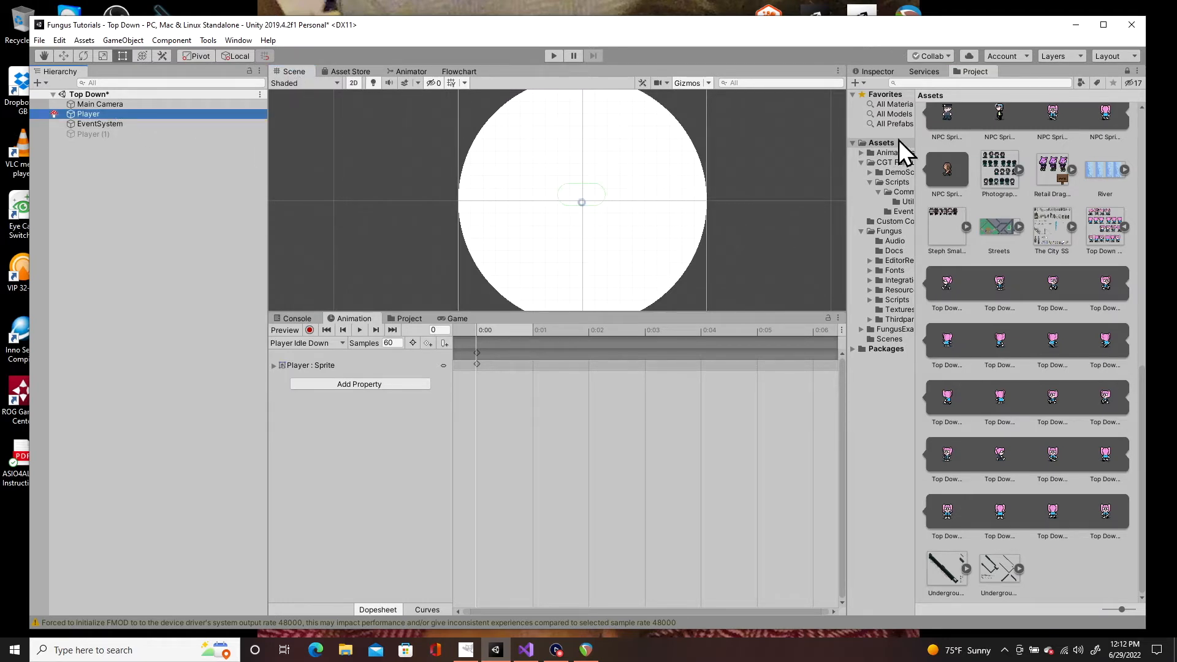
left_click(878, 72)
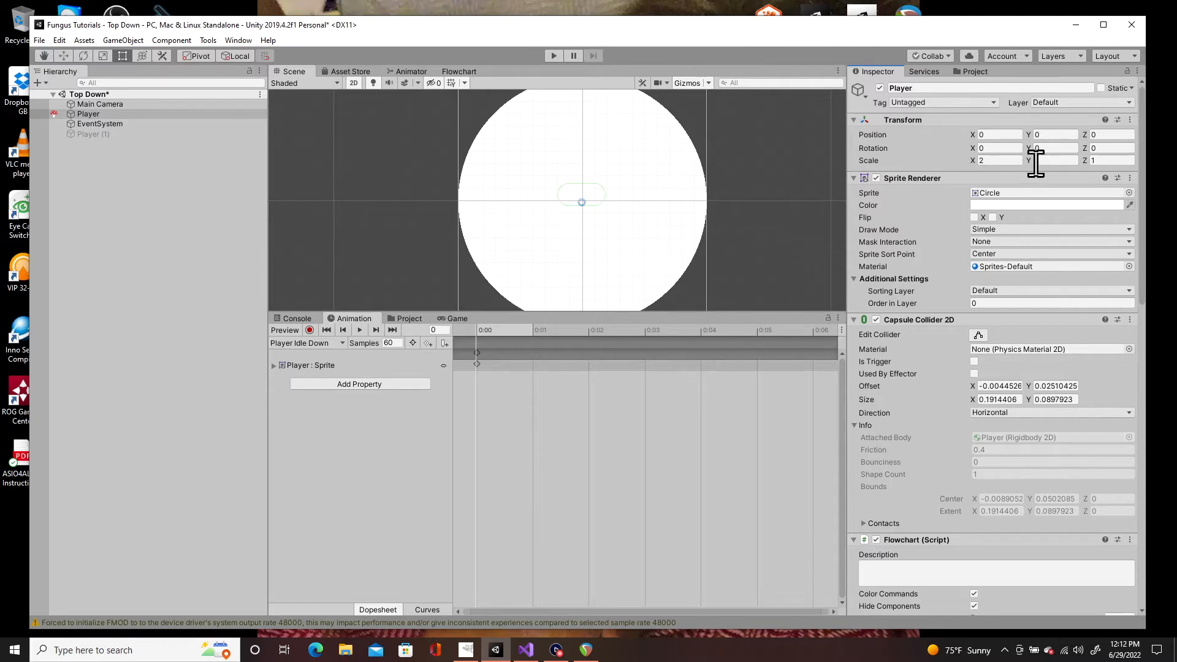
Step: Try scaling the Player to 1 on X and Y, and restore the scale to 2 on both axes
left_click(1015, 161)
type("0")
key("Tab")
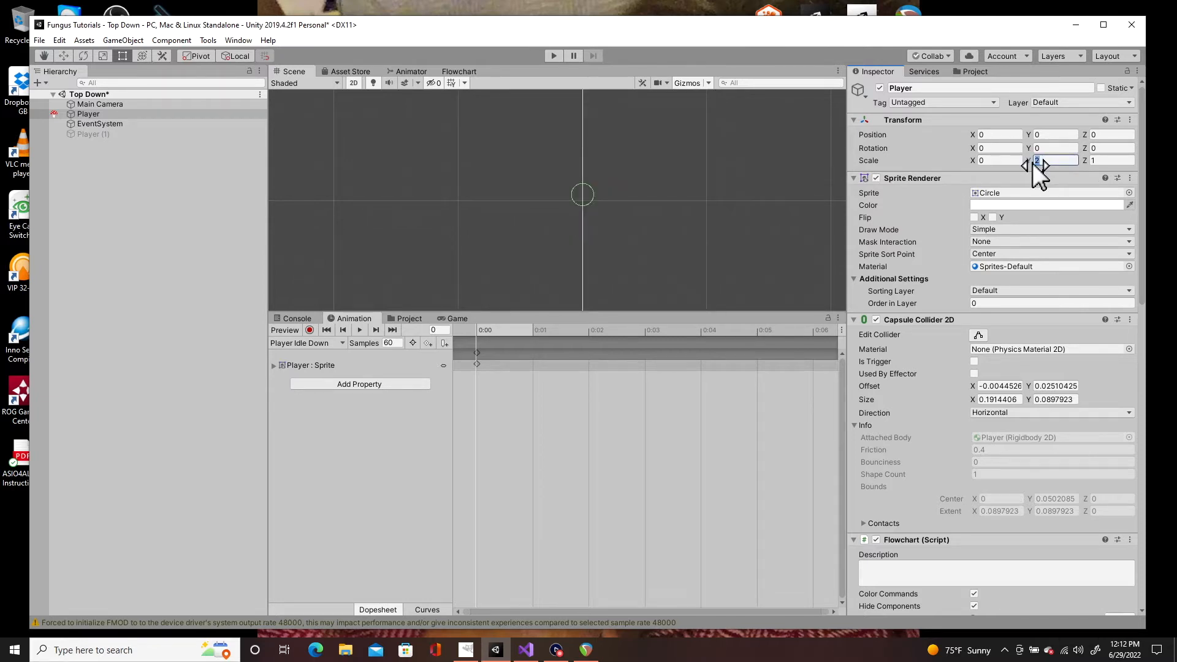
type("1.5")
key("shift+Tab")
type("1")
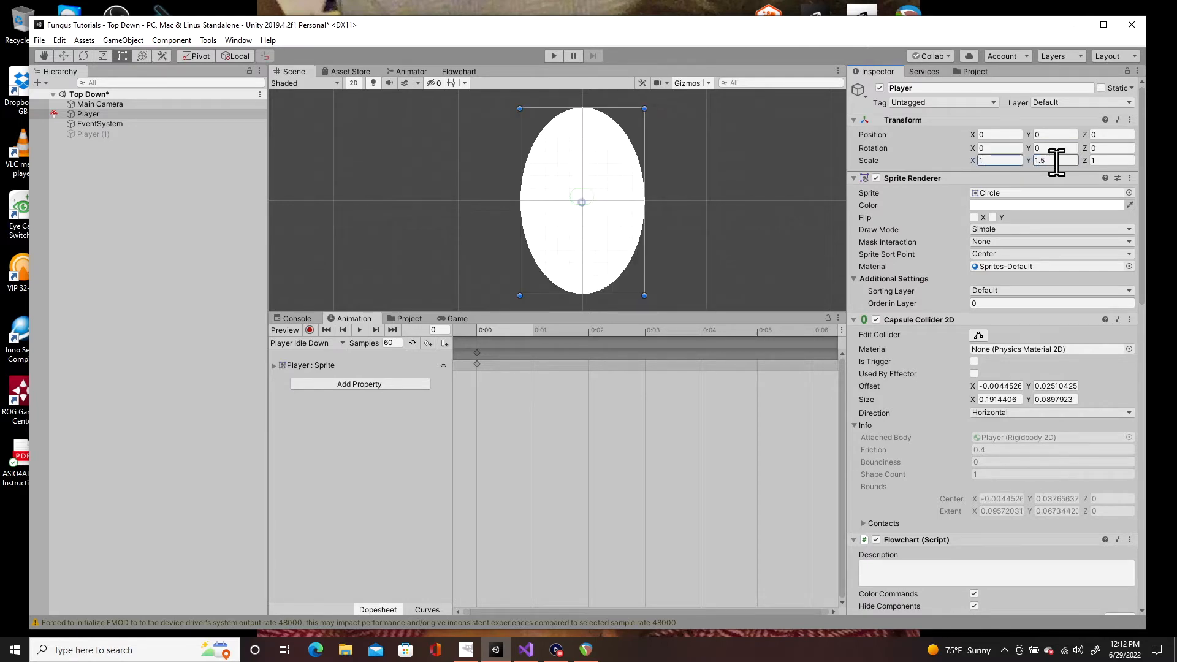
key("Tab")
type("1")
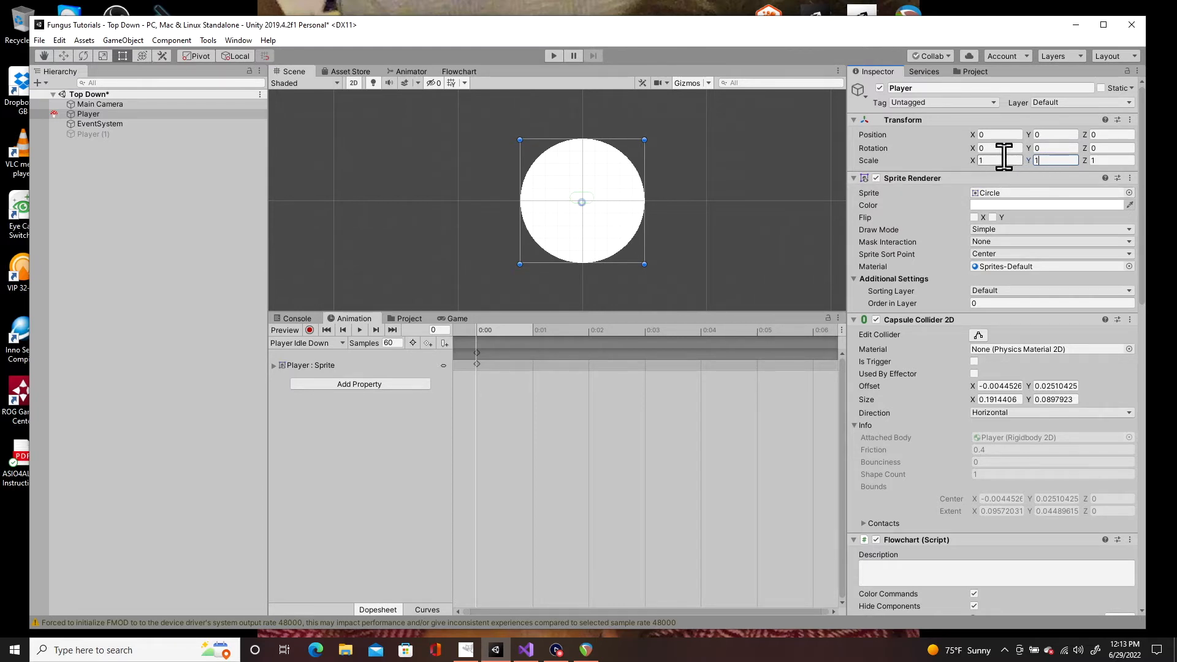
left_click(986, 161)
type("2")
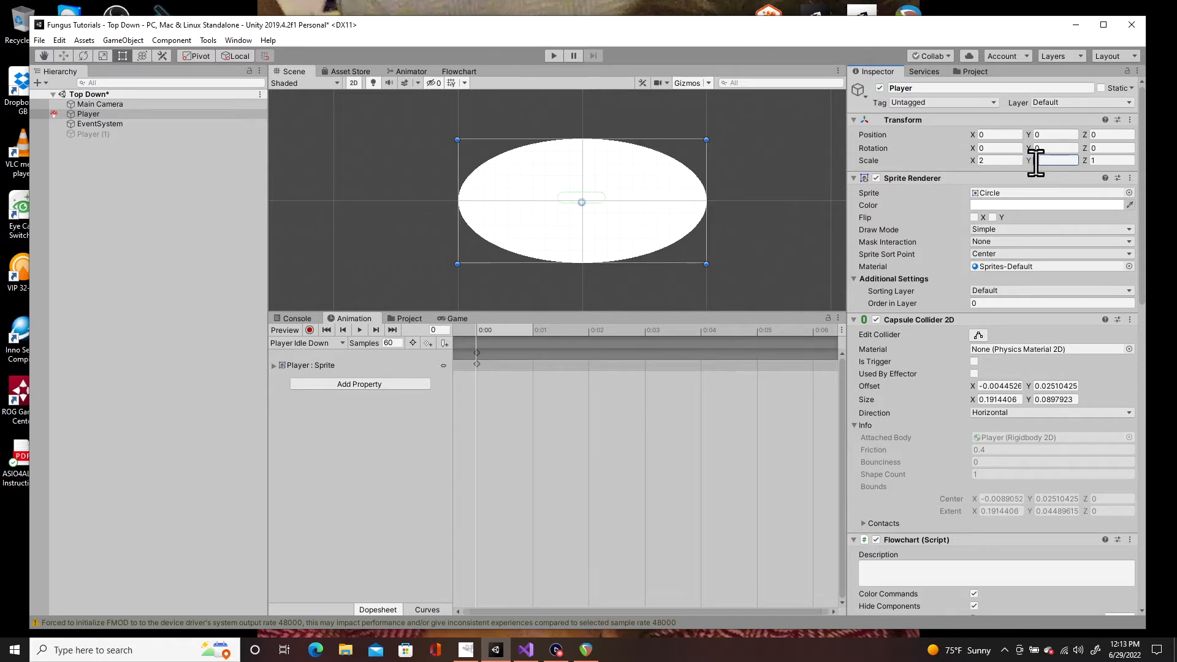
left_click(1043, 160)
type("2")
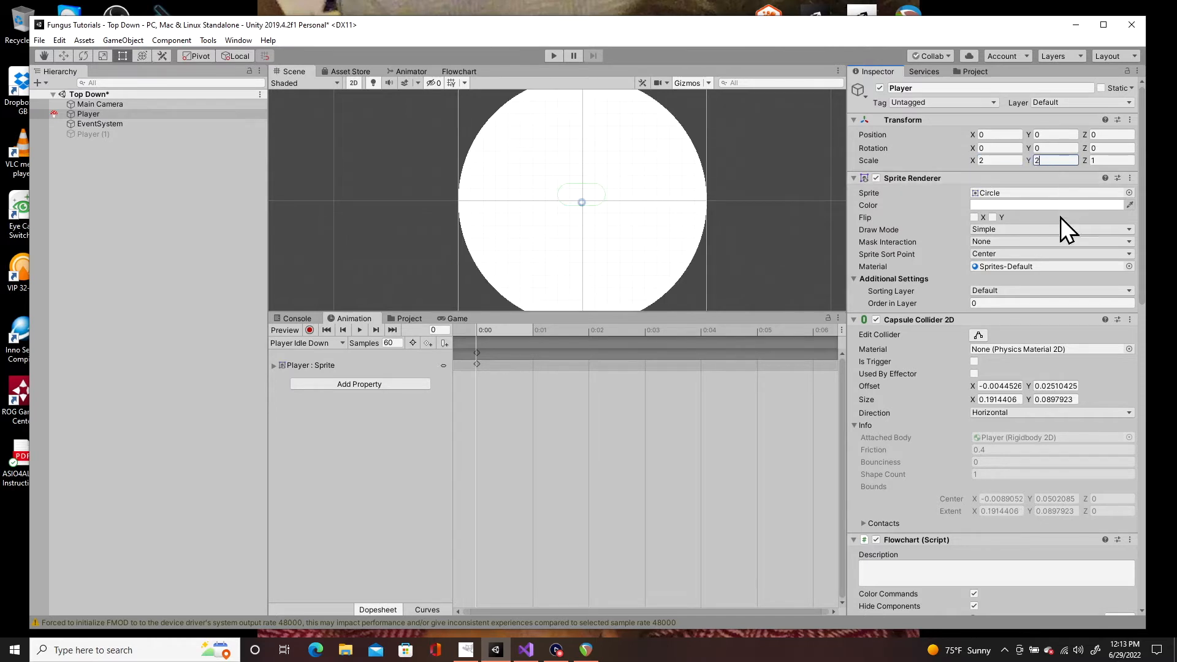
Step: Assign the Top Down KD SS_19 sprite to the Player's Sprite Renderer and preview the Player Idle Down clip
left_click(1129, 193)
type("kd")
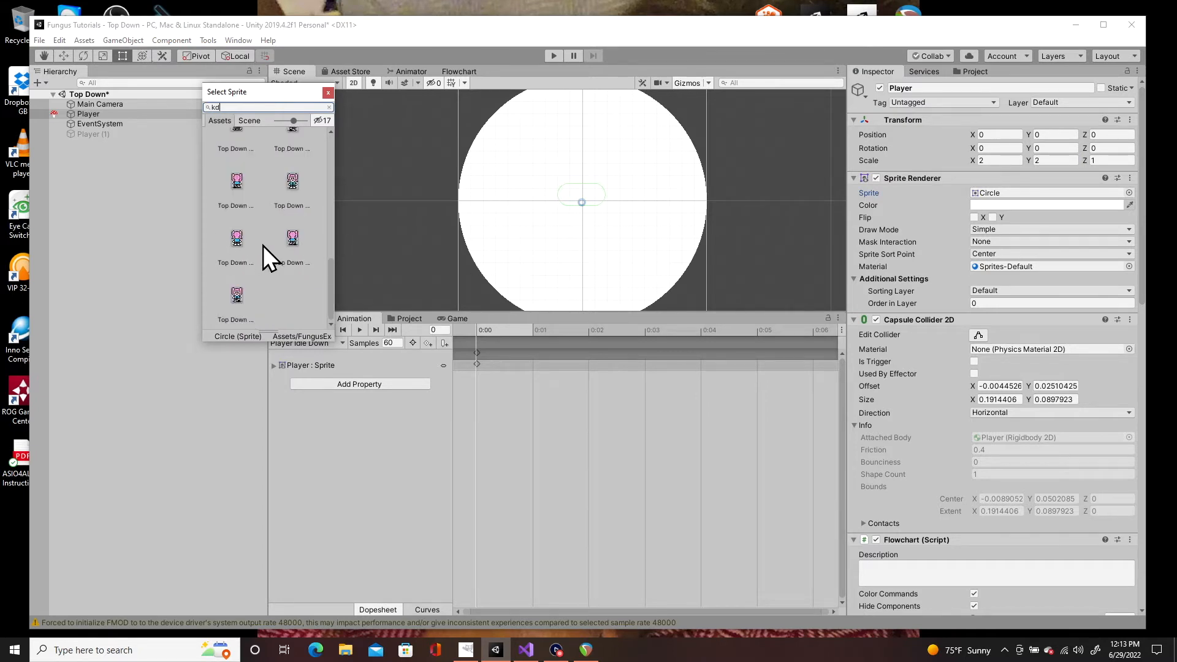
left_click(238, 297)
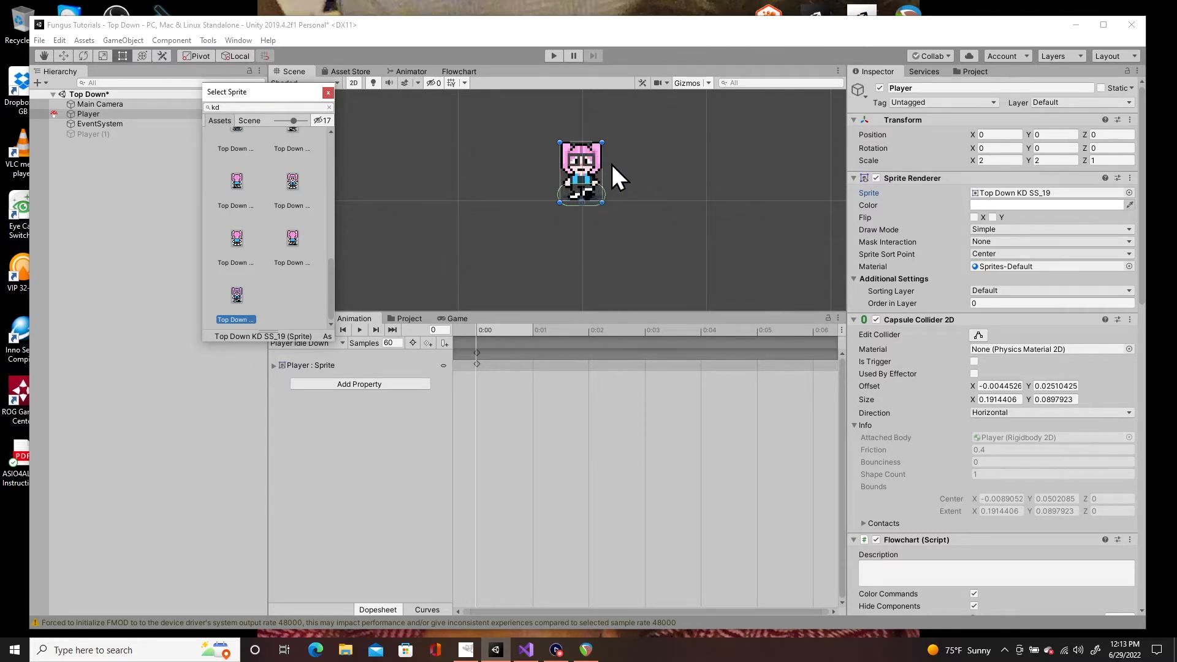
left_click(360, 333)
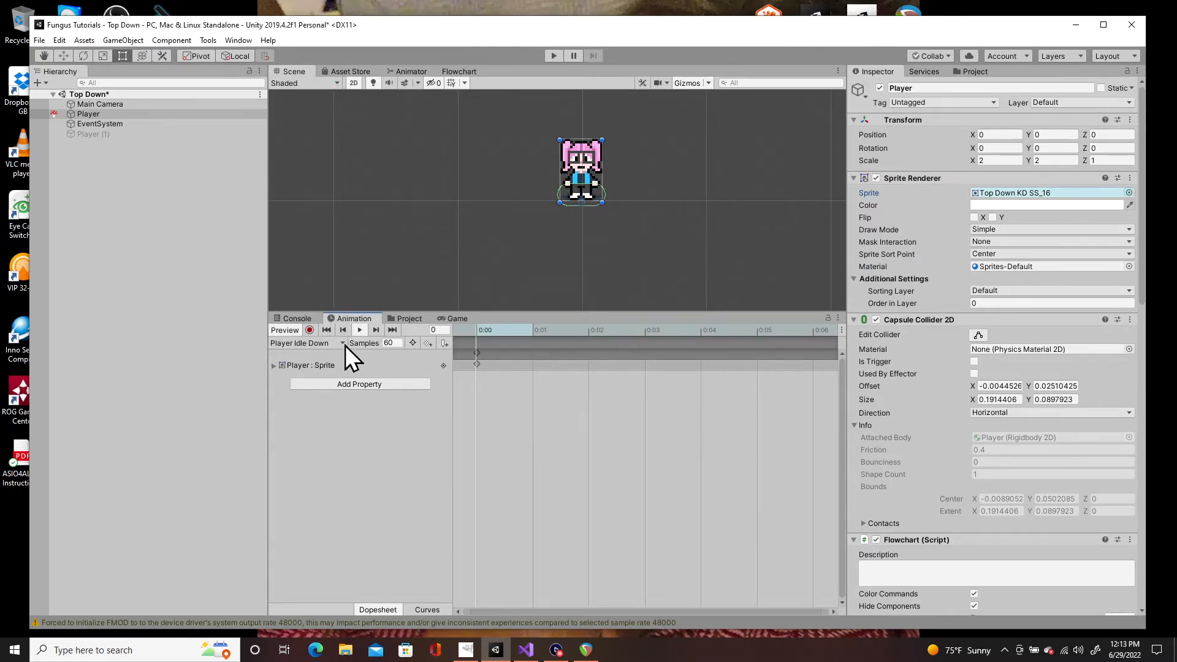
Step: Open the Top Down KD SS sprite sheet in the Sprite Editor and narrow the editor window to uncover the import settings
left_click(986, 72)
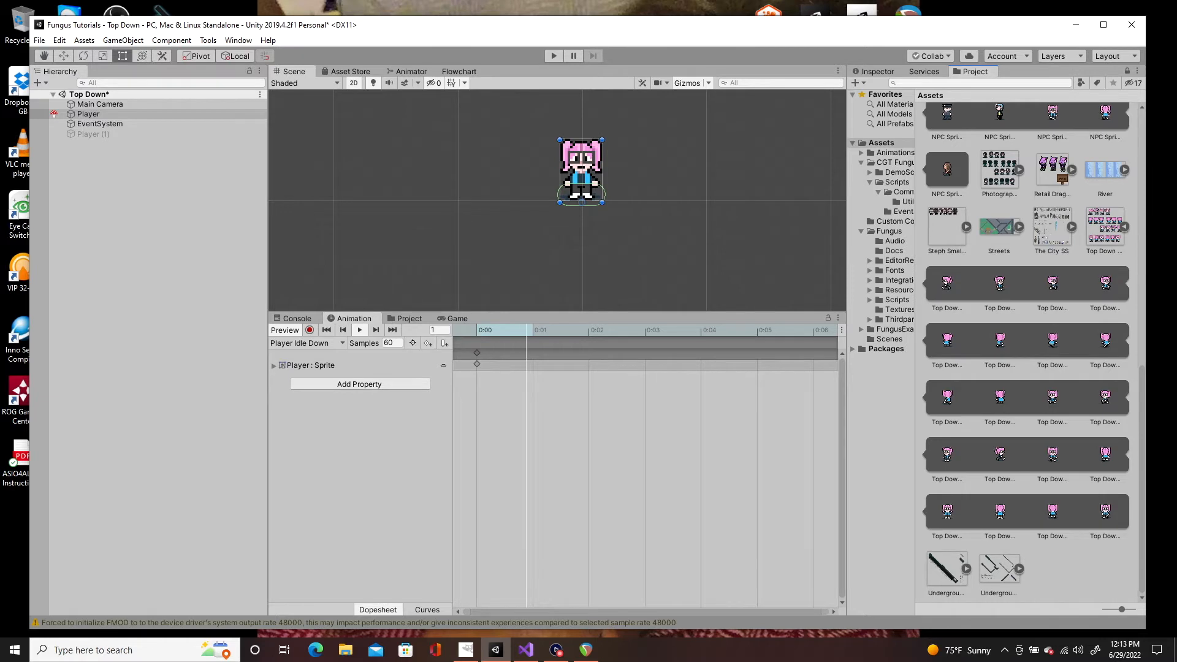
left_click(1106, 226)
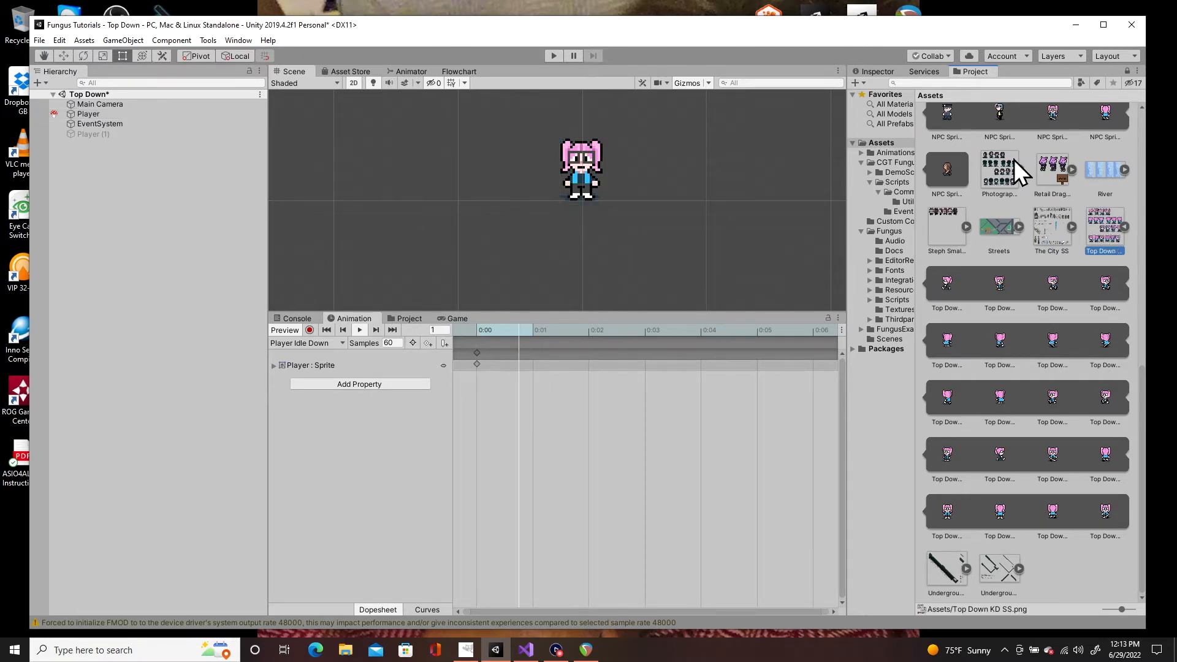
left_click(880, 73)
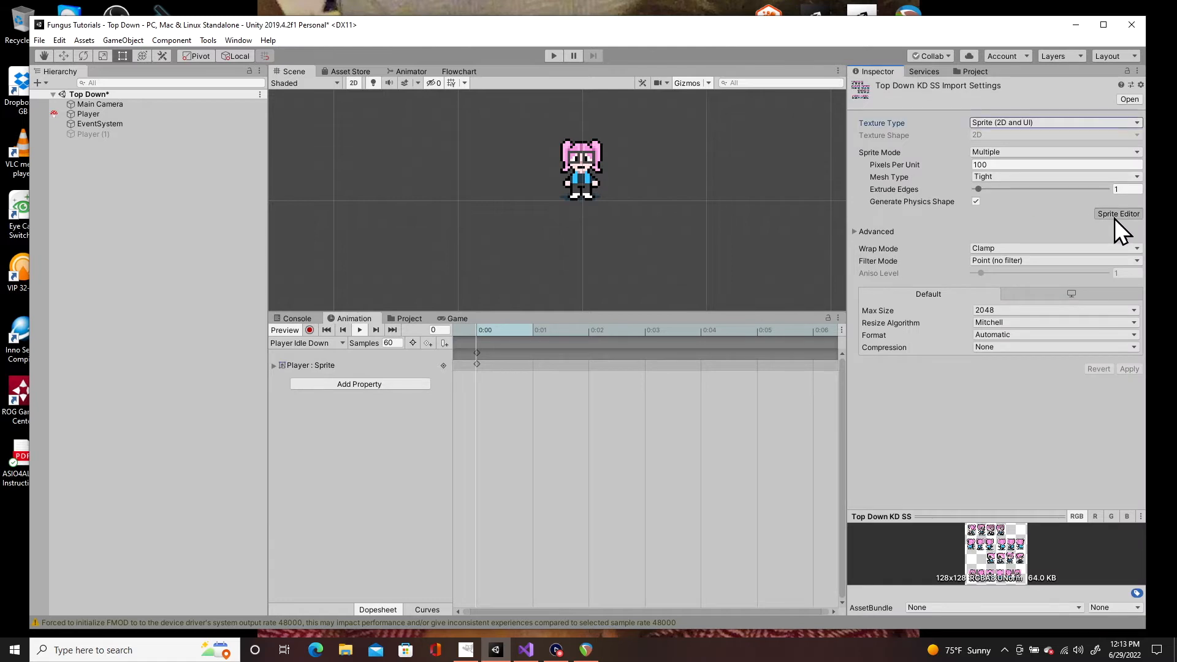
left_click(1114, 216)
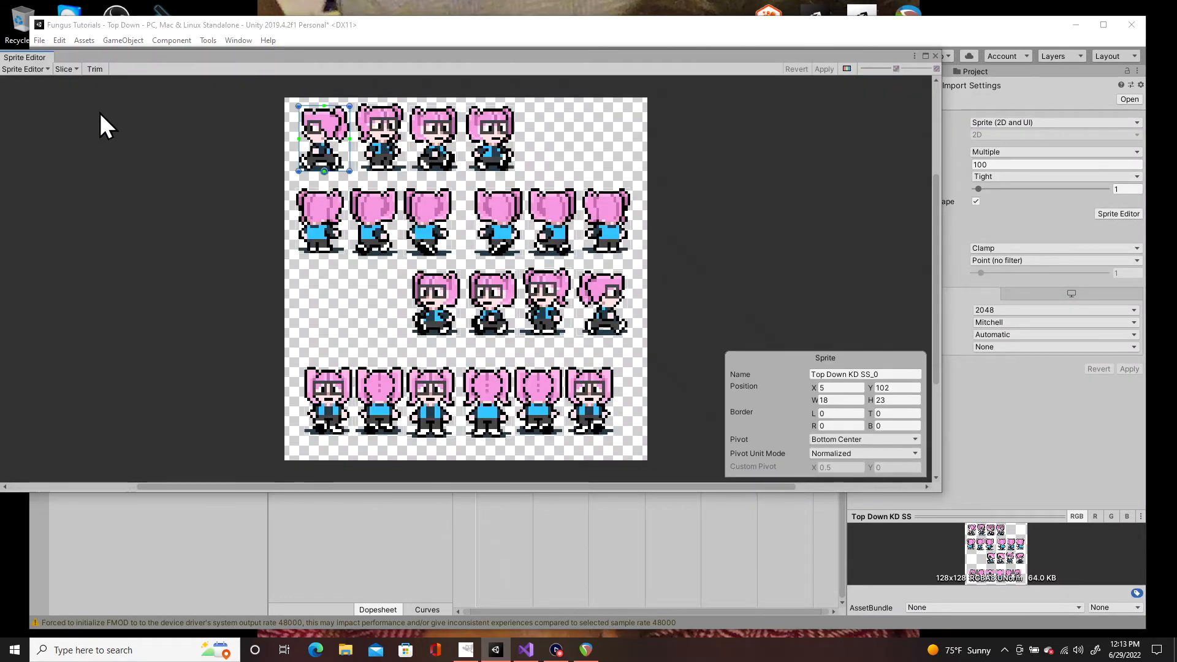
left_click_drag(945, 137, 777, 157)
Step: Review the sprite sheet's Sprite Mode, Filter Mode, Compression and Pixels Per Unit import settings
left_click(1029, 153)
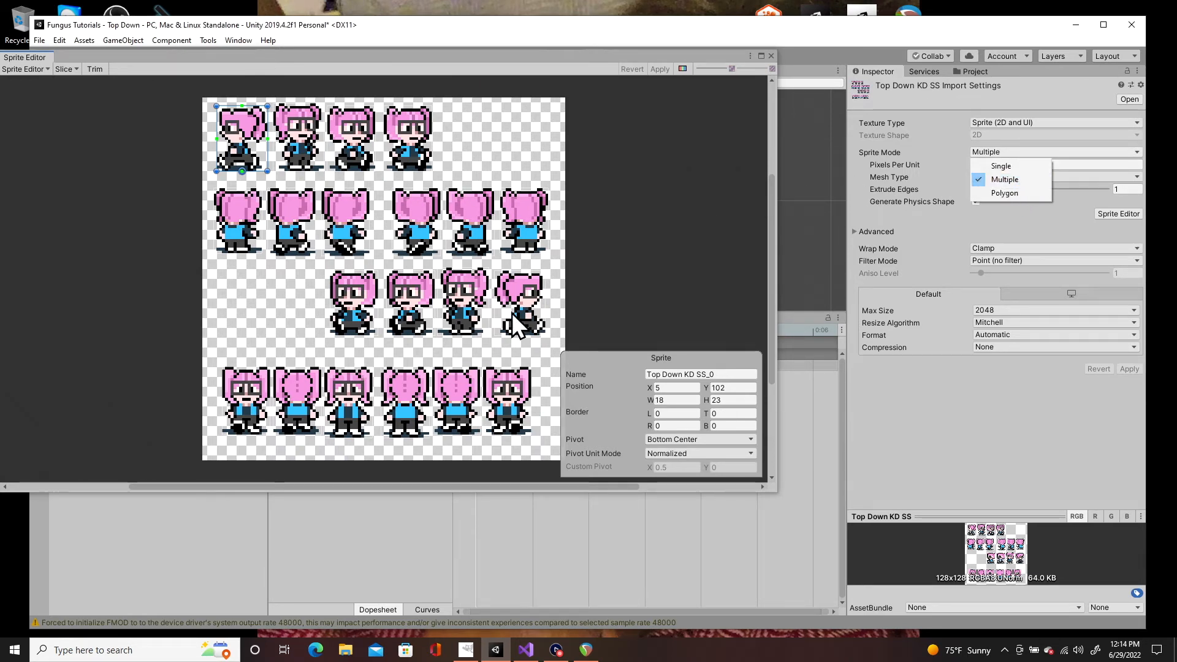
left_click(1040, 221)
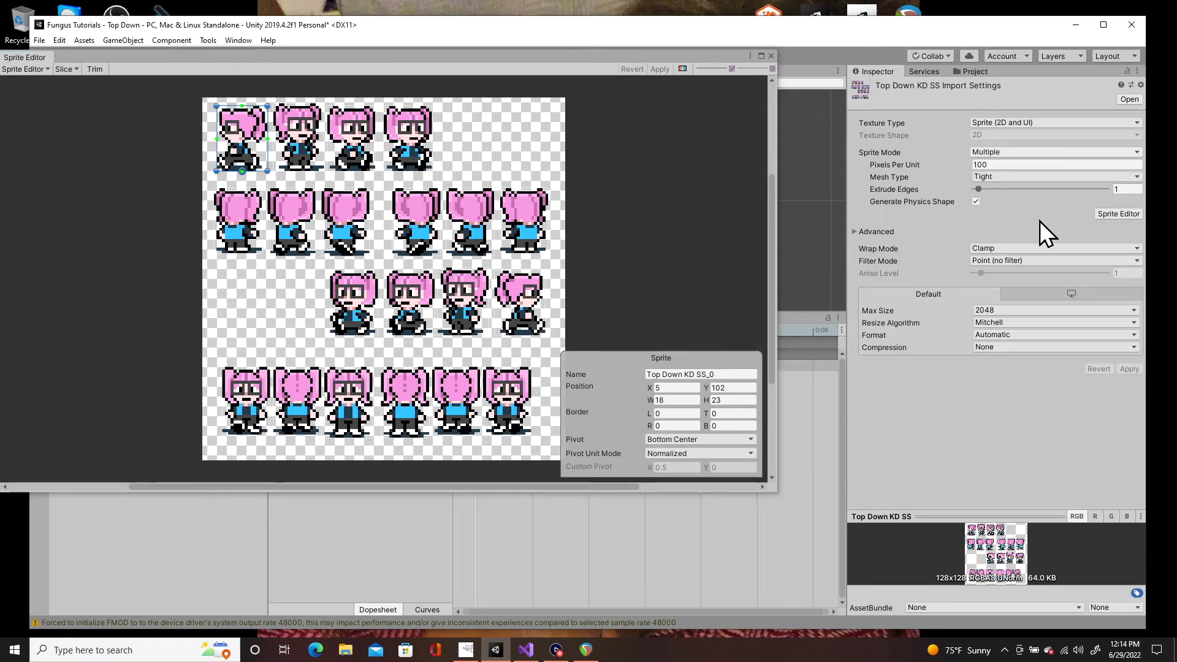
left_click(1049, 263)
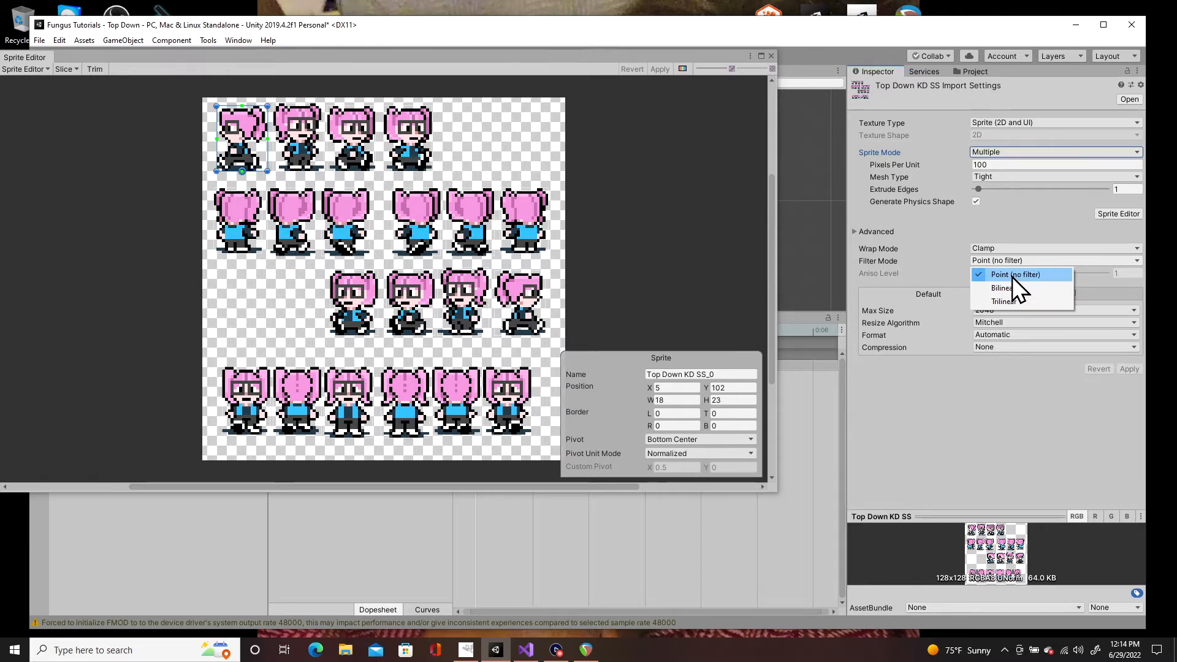
left_click(1019, 236)
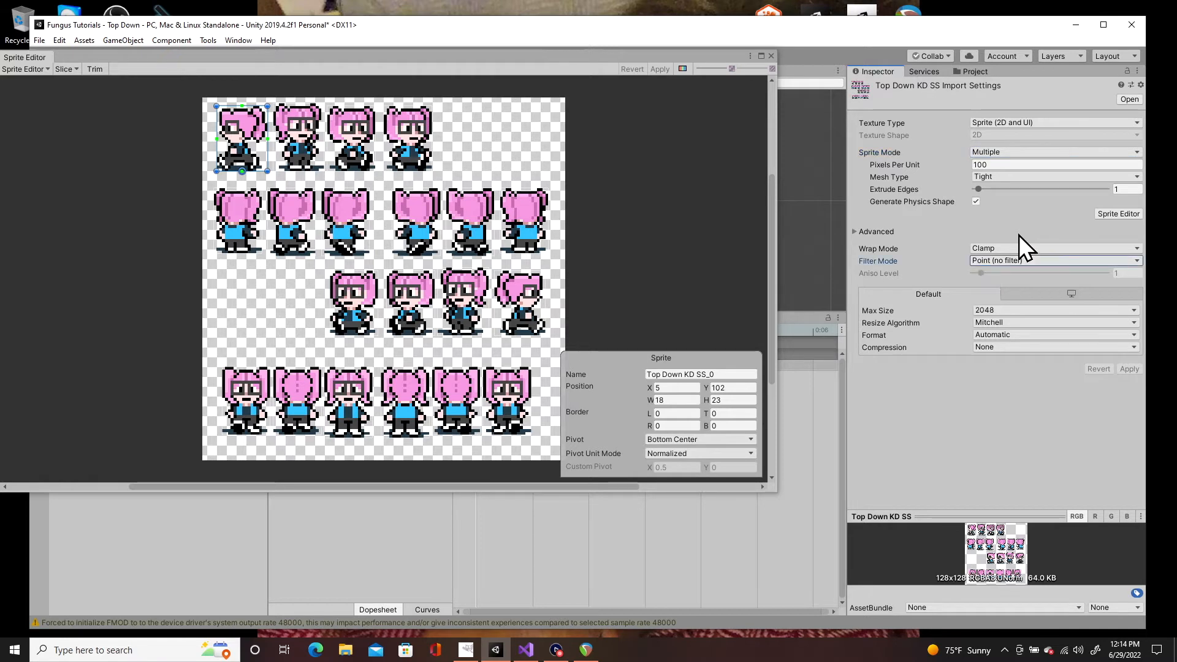
left_click(1010, 349)
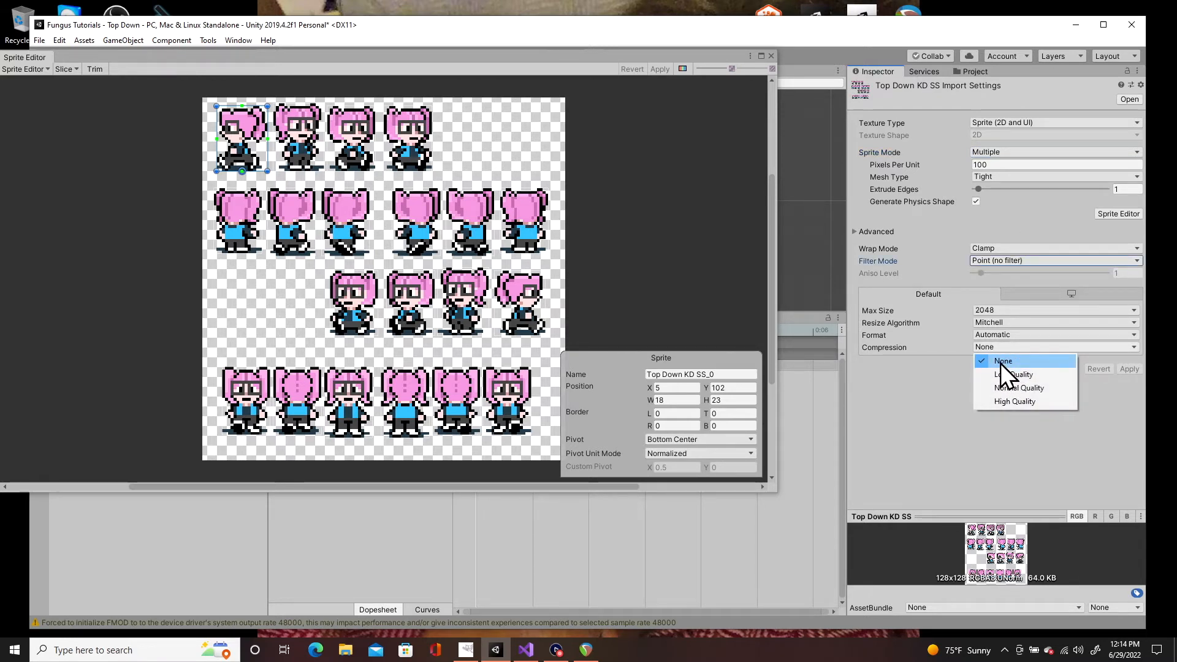
left_click(1028, 205)
left_click(987, 164)
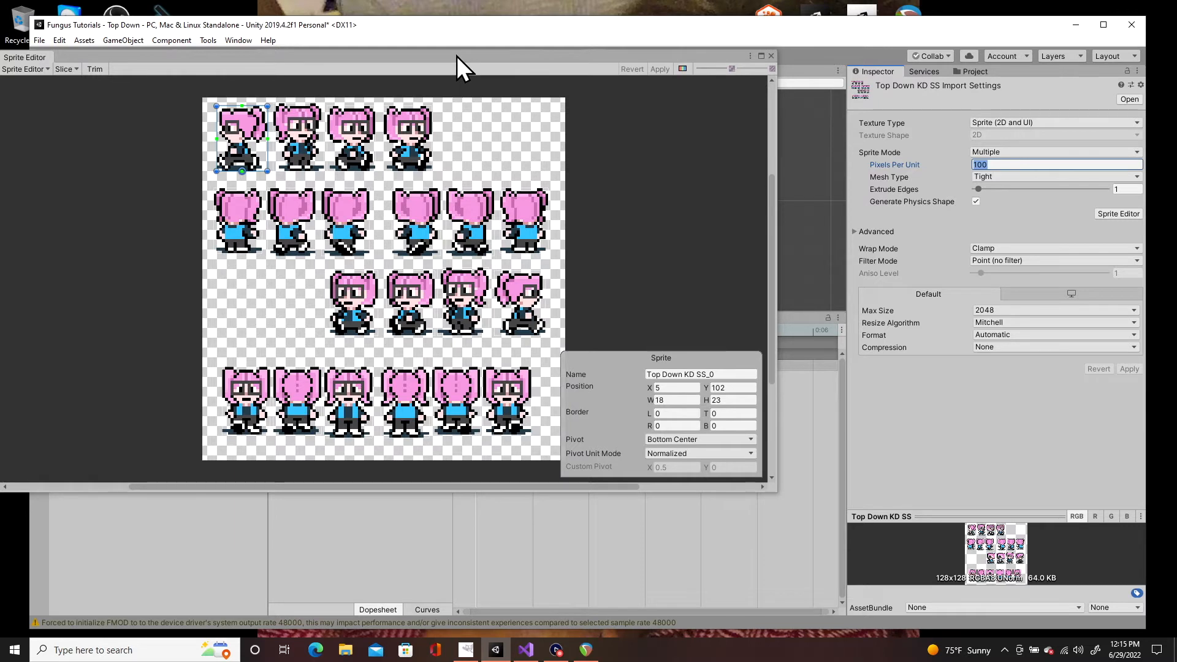
Step: Move the Sprite Editor window aside and set the slicing pivot to Bottom without slicing the sheet
left_click_drag(459, 56, 554, 55)
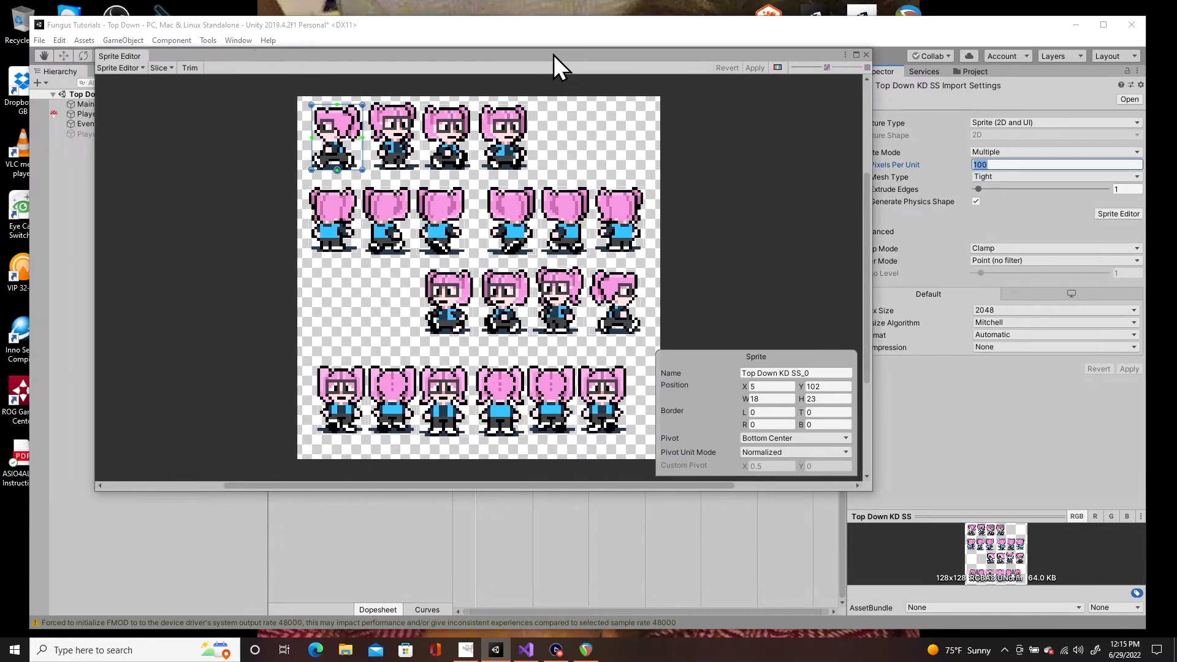
left_click(165, 67)
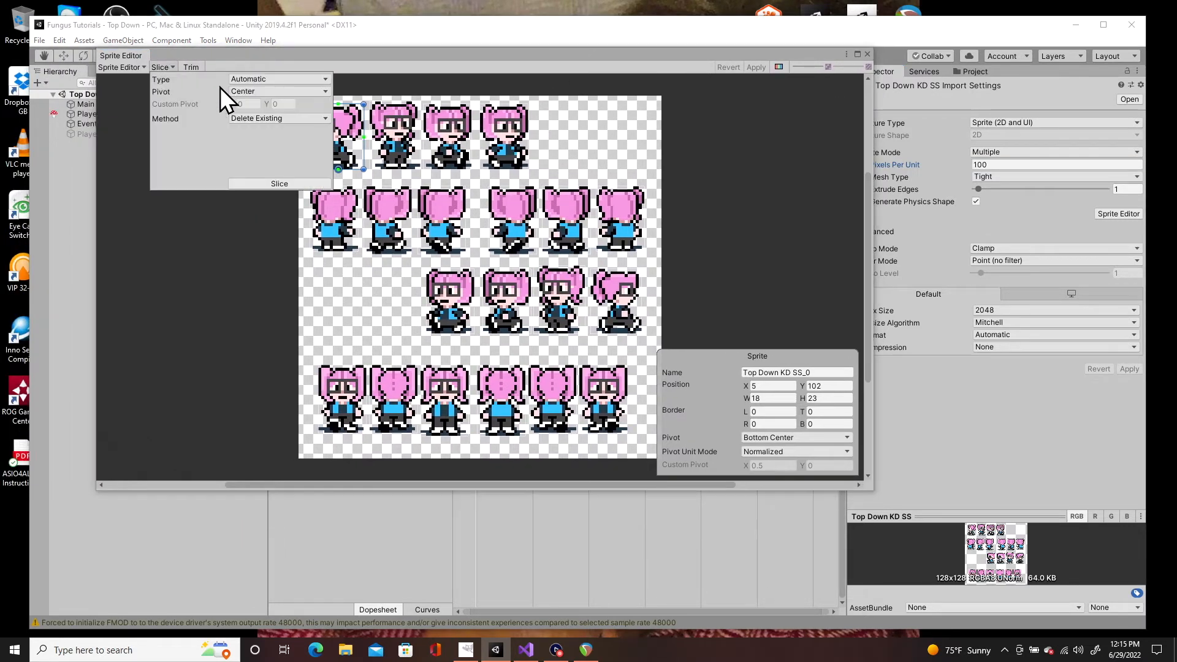
left_click(287, 91)
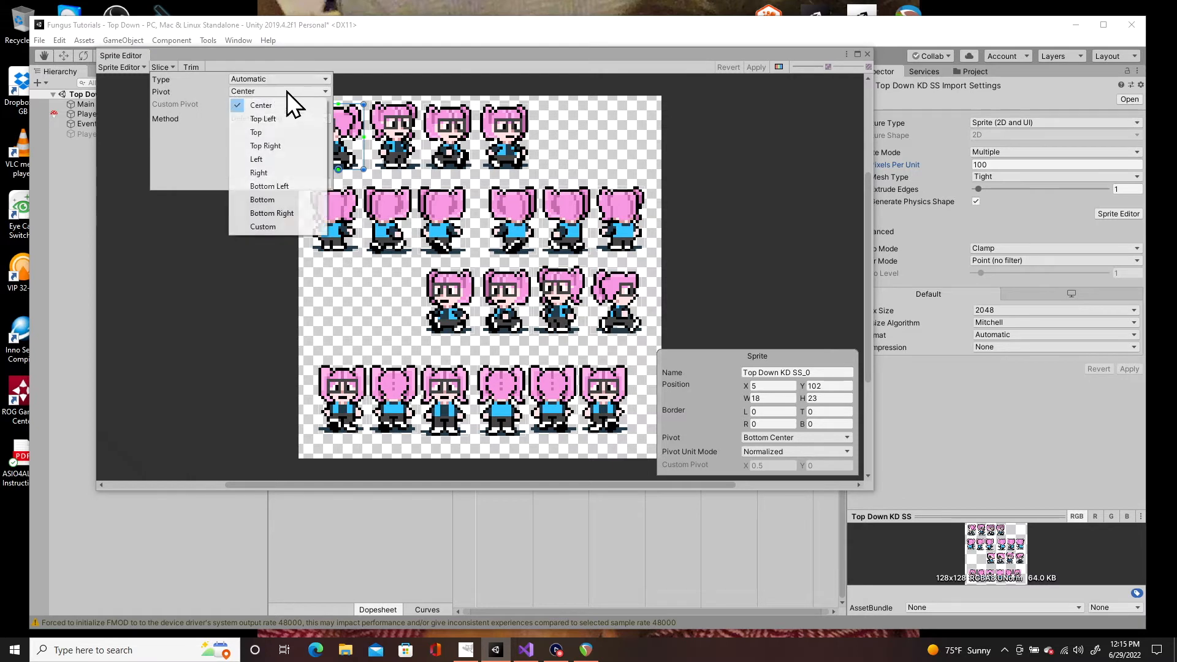
left_click(271, 201)
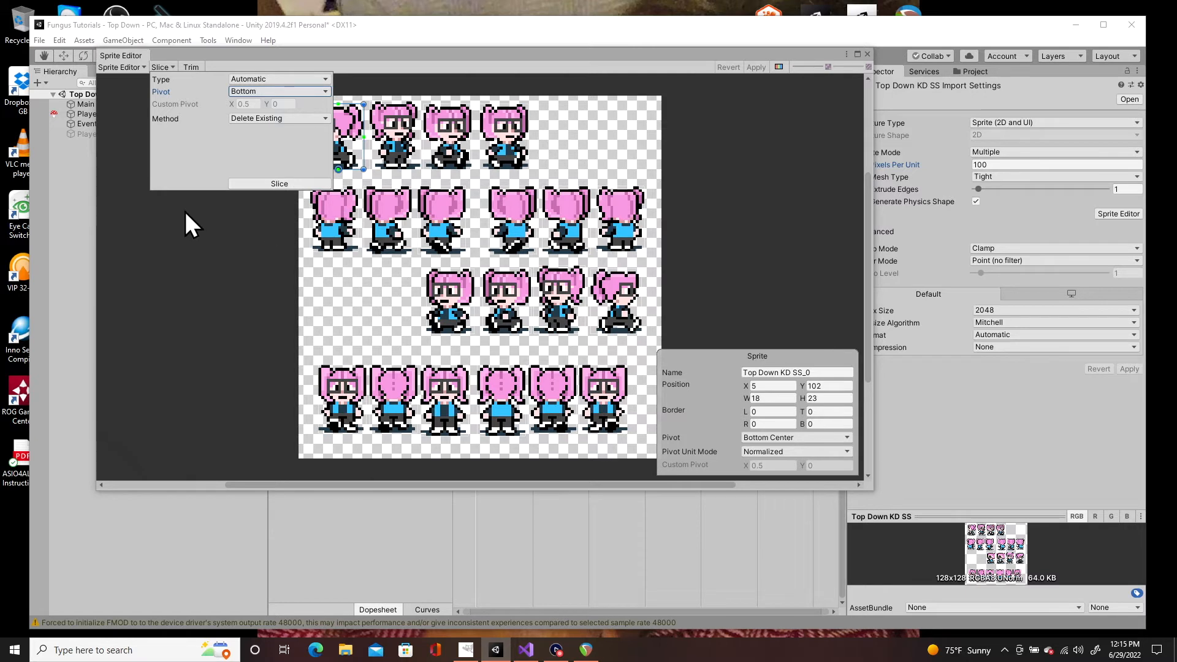
left_click(354, 143)
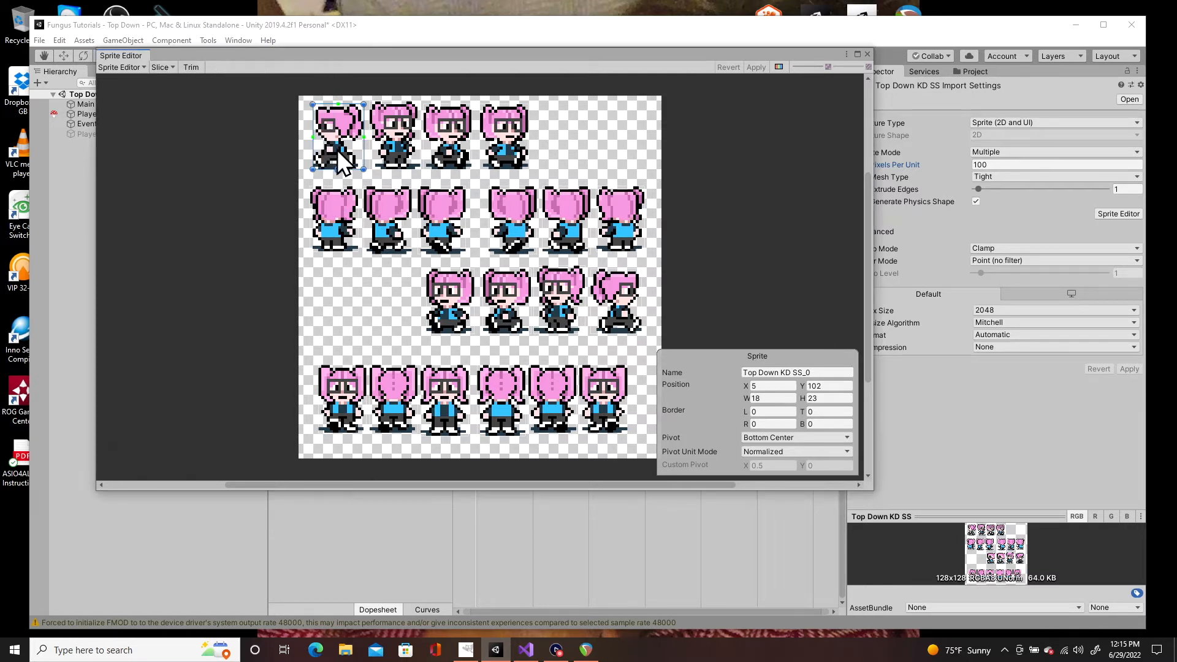
Step: Give the second sprite in the top row a Custom pivot with its Pivot Unit Mode set to Pixels
left_click(394, 134)
left_click(819, 437)
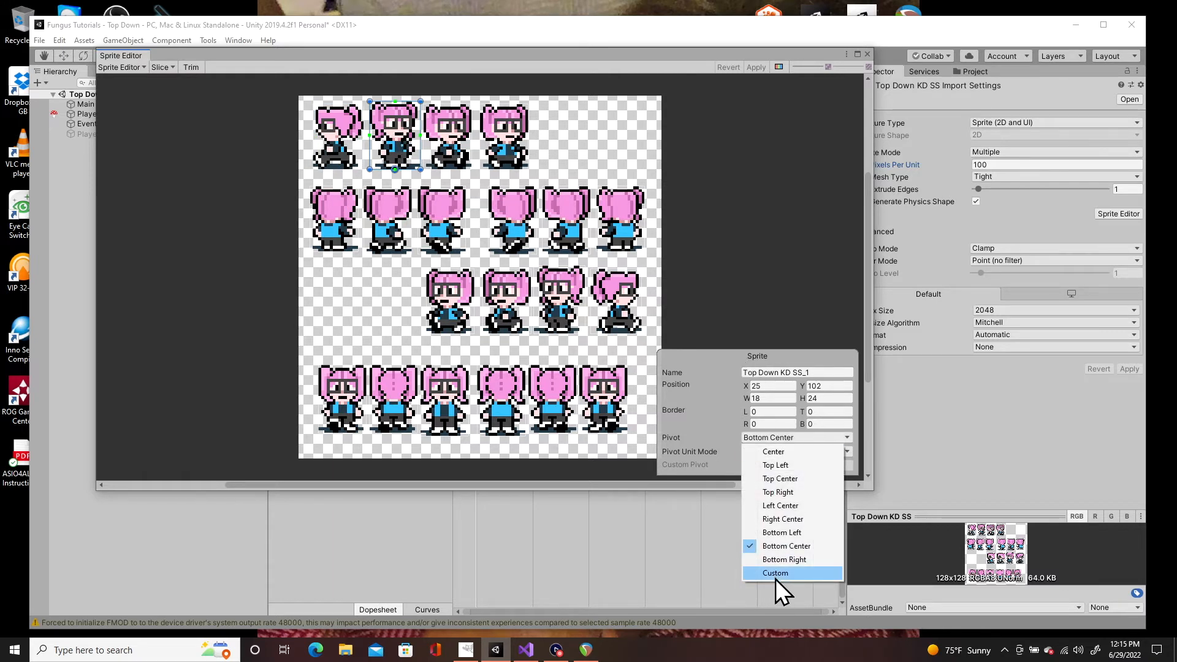
left_click(700, 378)
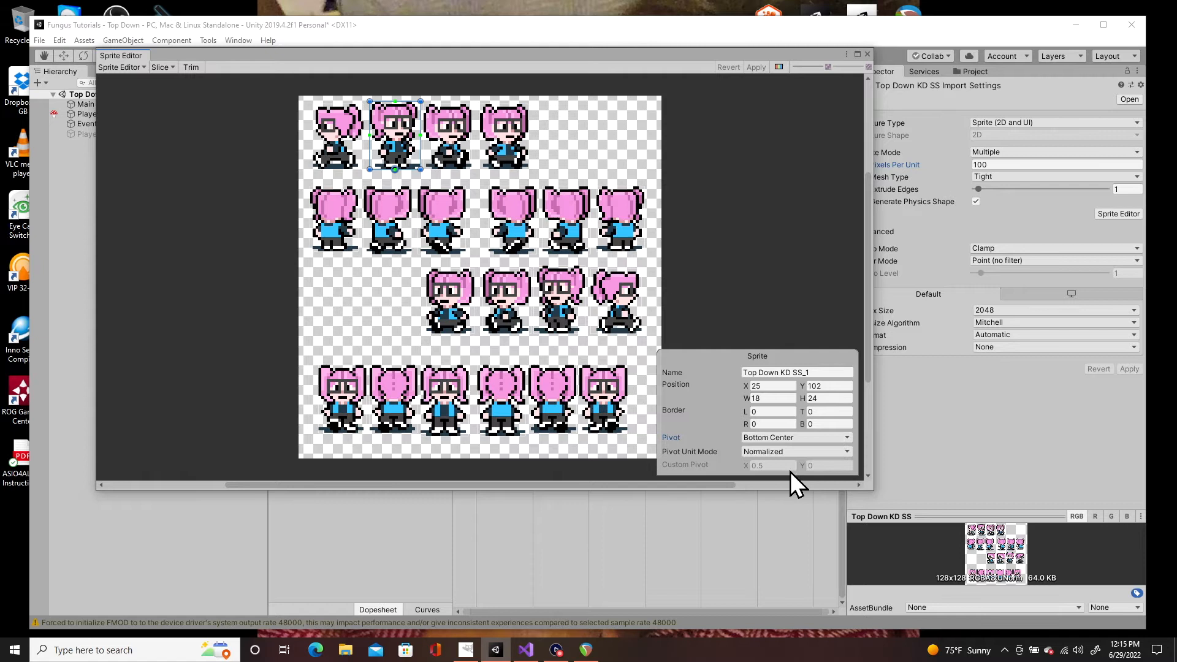
left_click(792, 453)
left_click(786, 479)
left_click(801, 437)
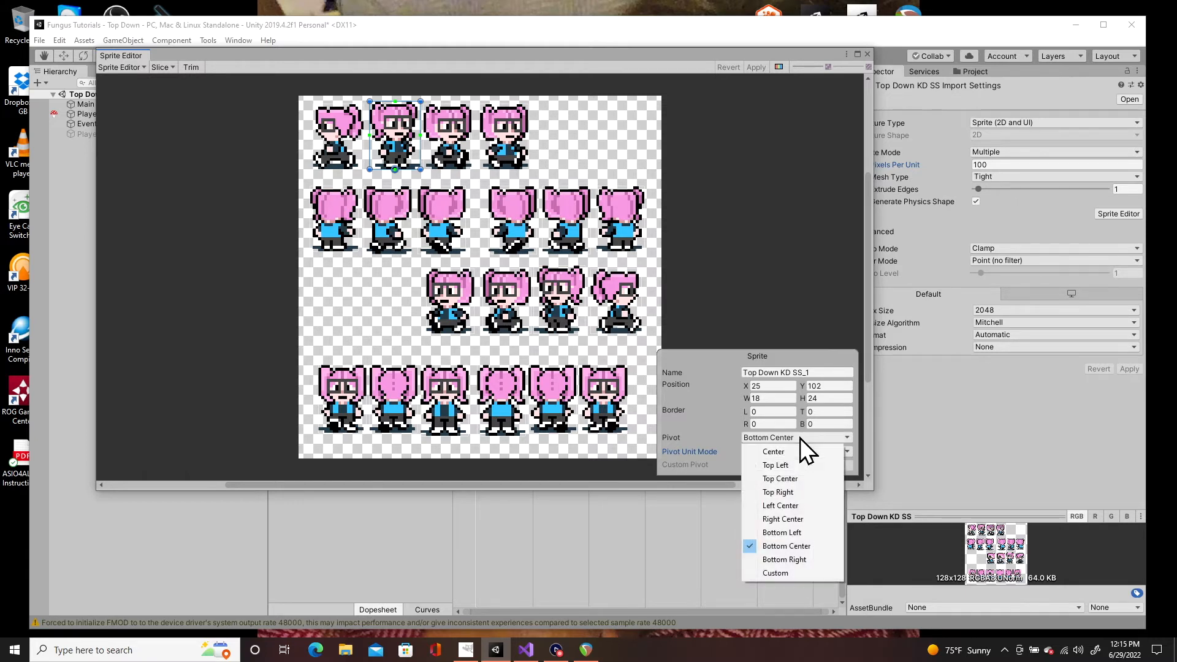
left_click(779, 572)
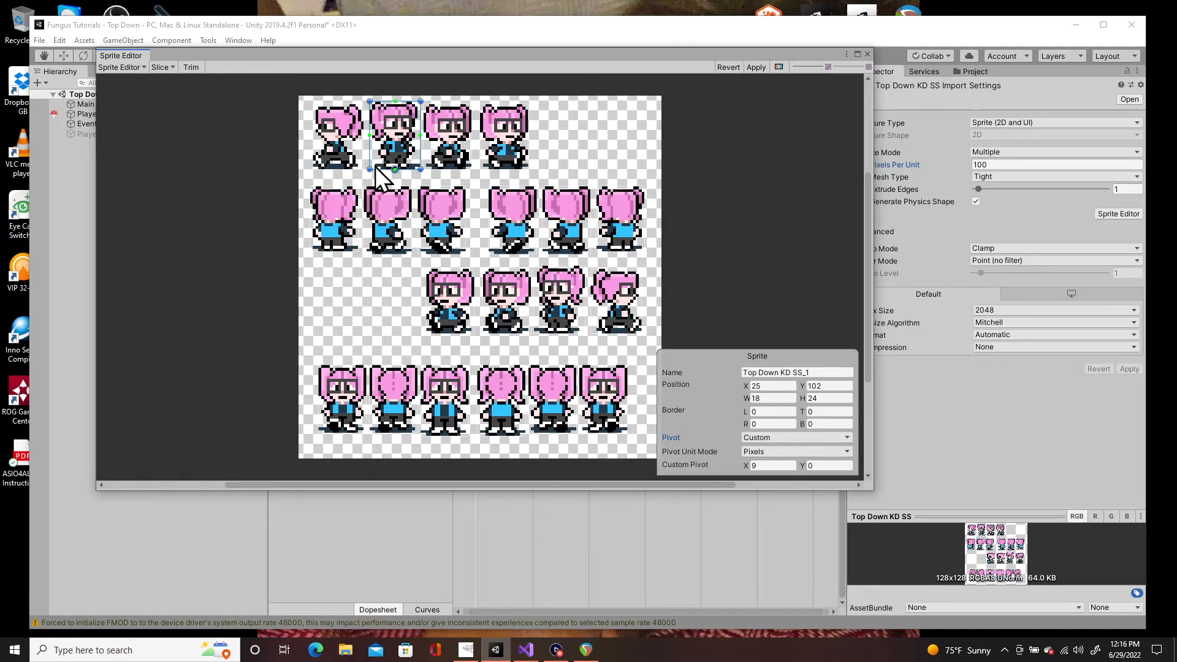
Step: Compare the sizes and custom pivots of the second and third top-row sprites, and return to the project assets
left_click(449, 136)
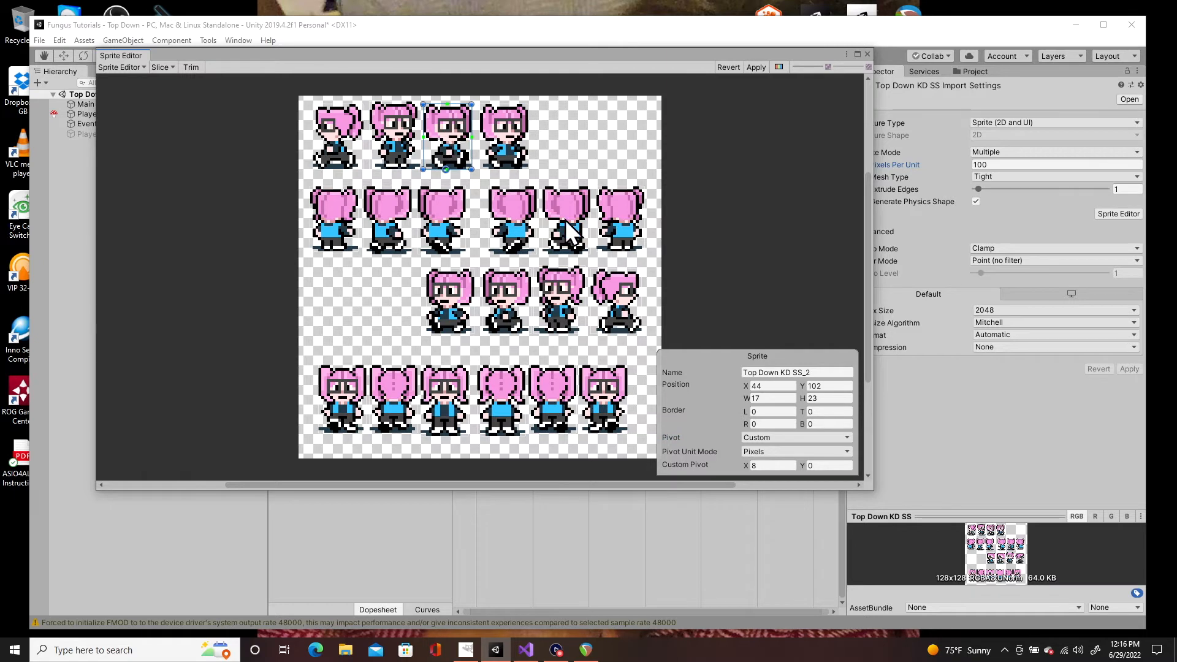
left_click(403, 149)
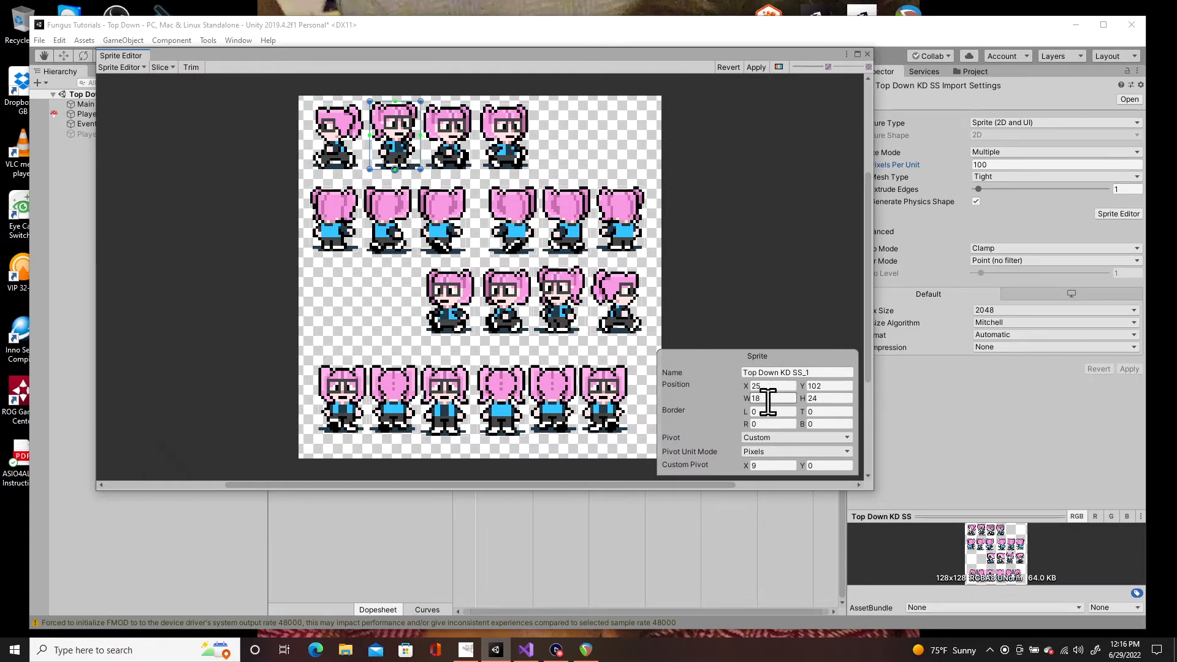
left_click(448, 130)
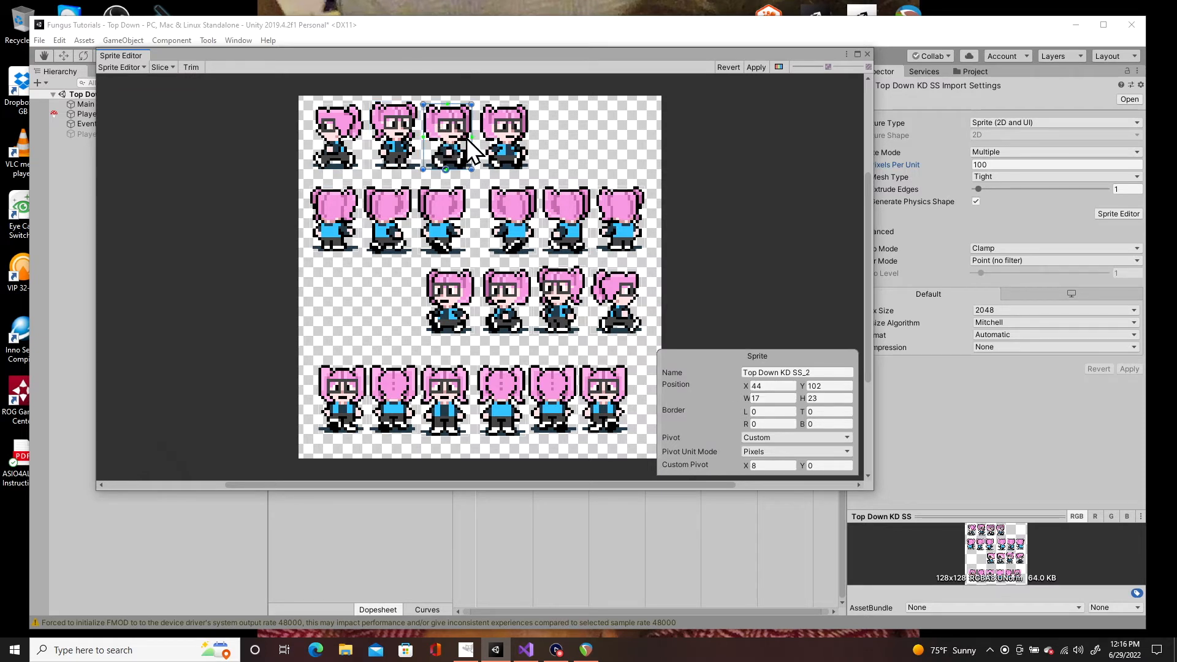
left_click_drag(472, 146, 476, 146)
key("ctrl+z")
left_click(753, 466)
left_click(867, 54)
left_click(975, 71)
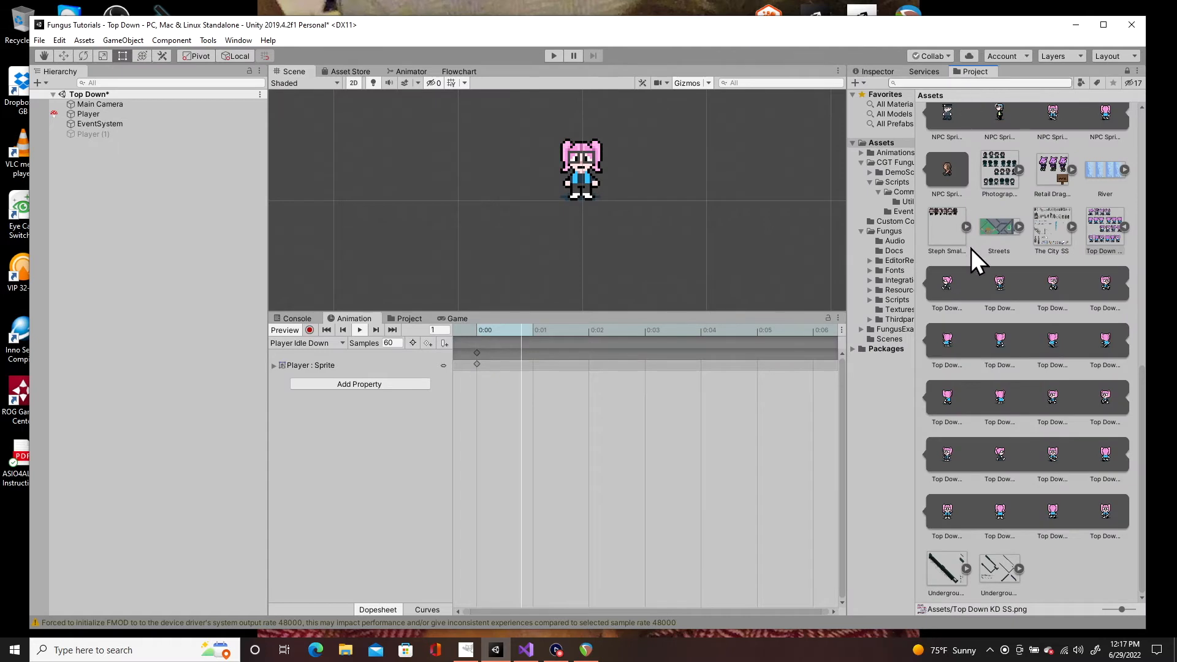
Step: Start creating a new animation clip named Player Idle Down in the Animations/Player Anim folder
left_click(342, 343)
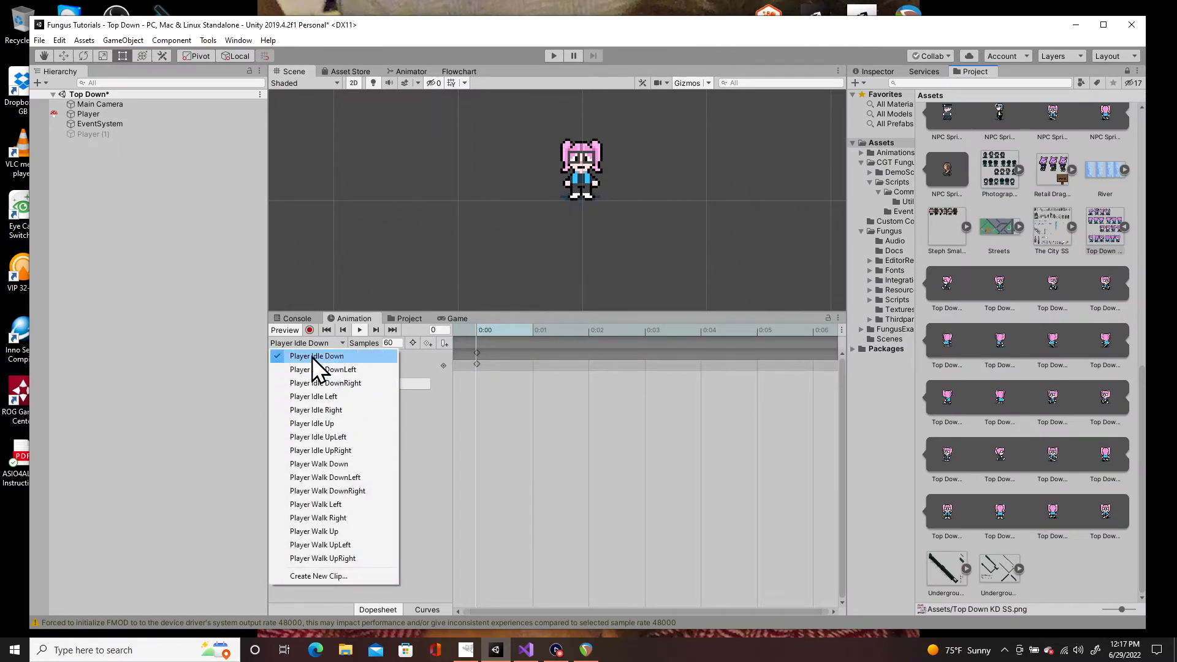
left_click(319, 576)
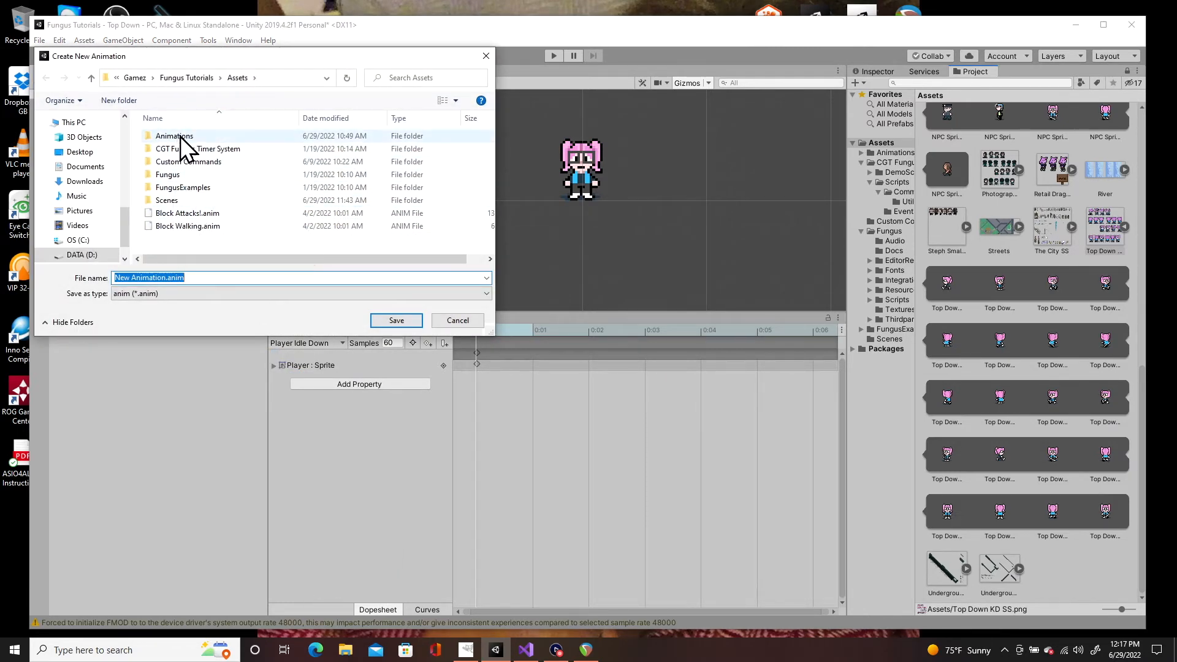
right_click(195, 243)
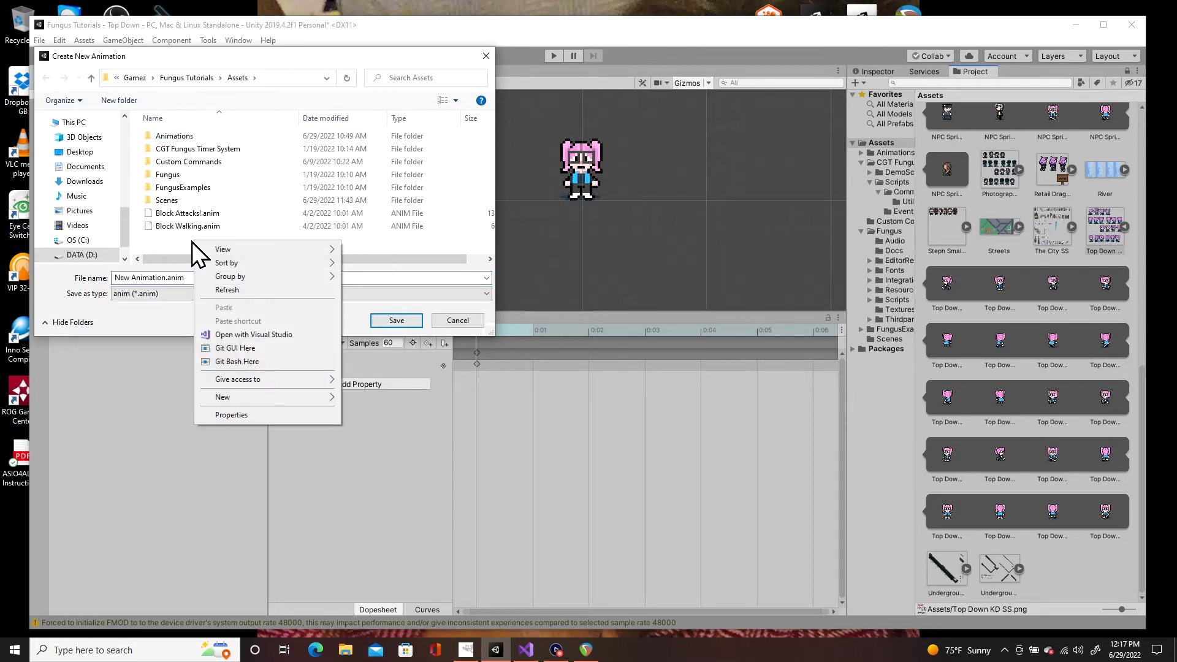
mouse_move(244, 400)
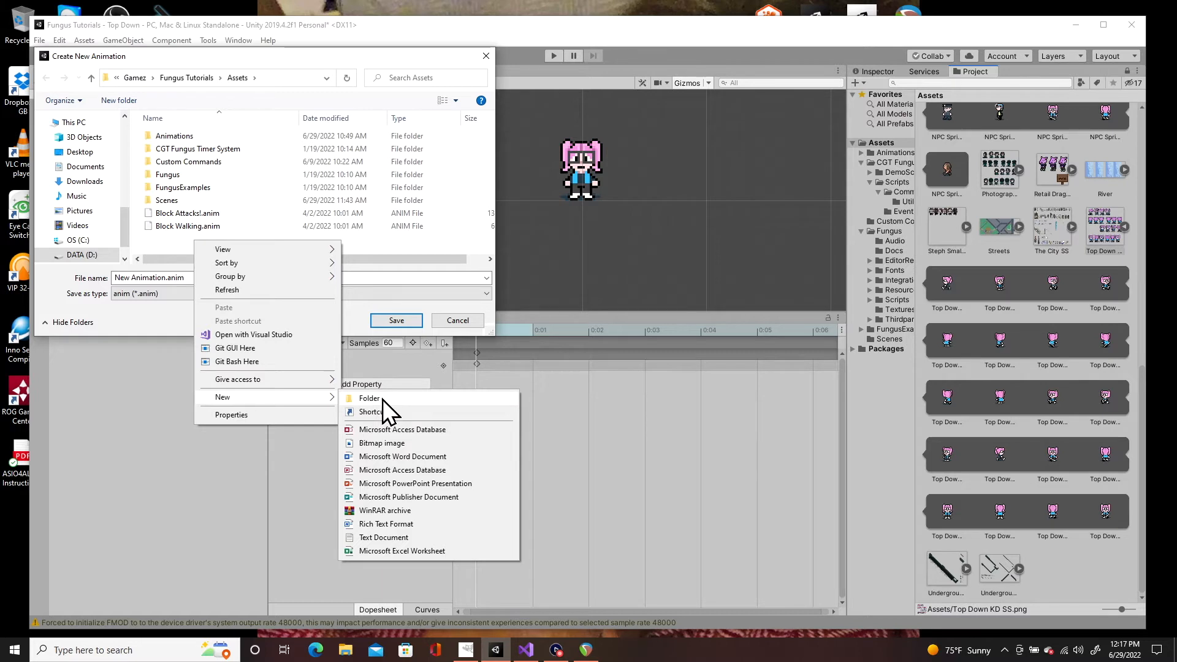
double_click(183, 138)
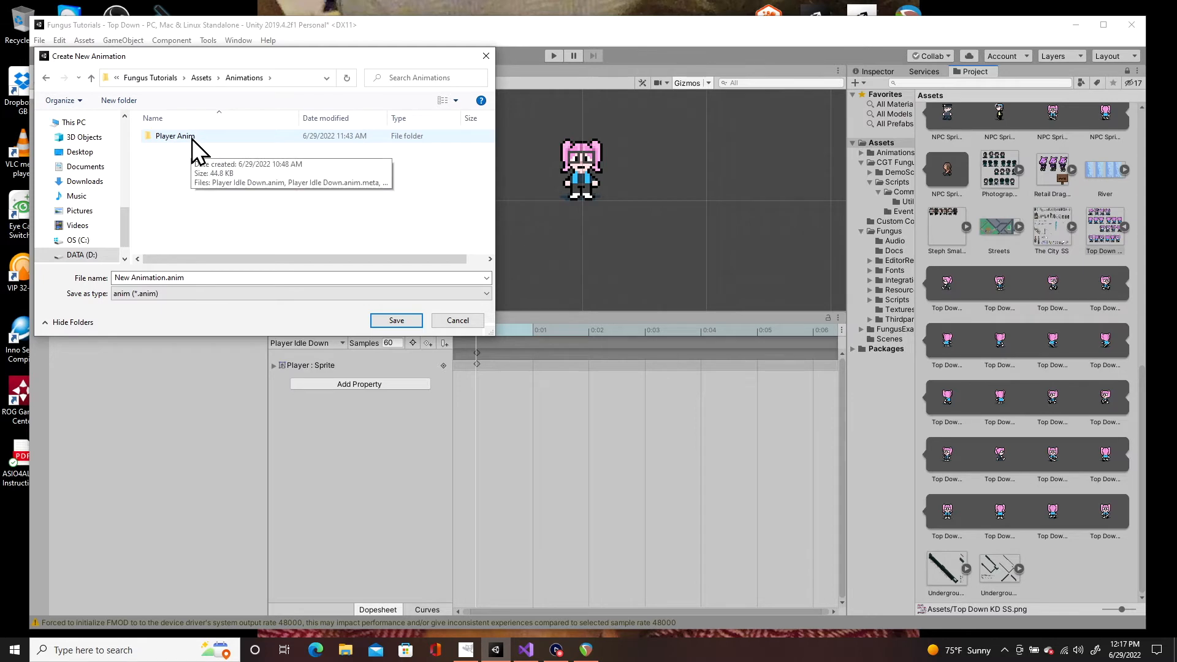
double_click(184, 136)
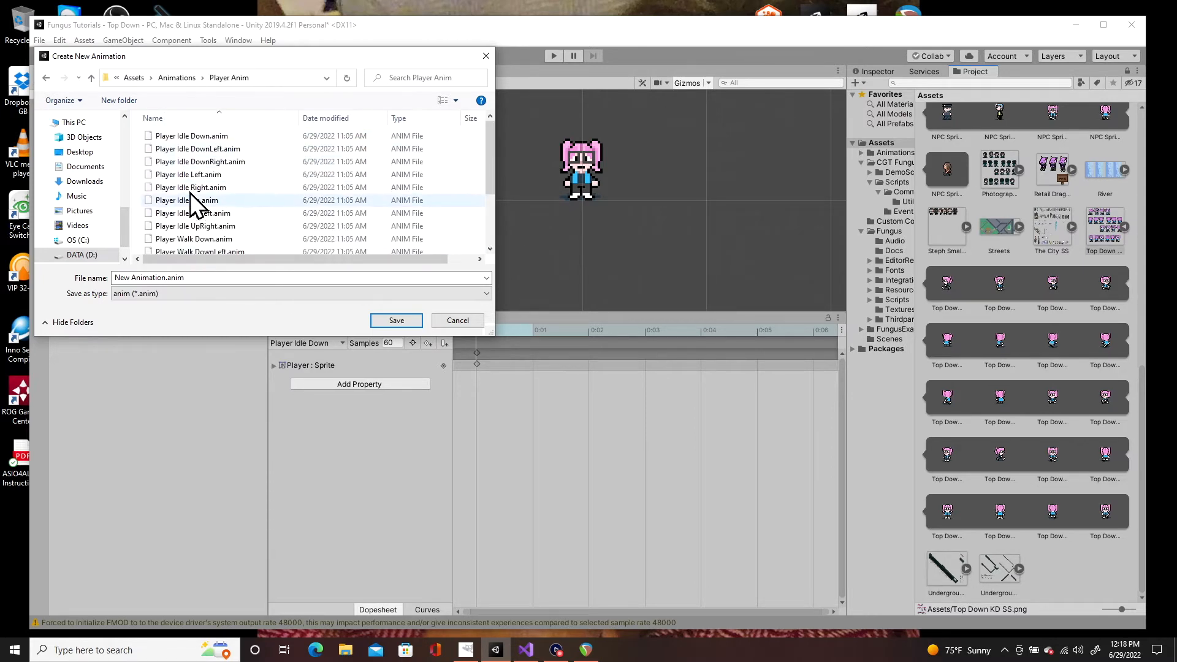
double_click(162, 279)
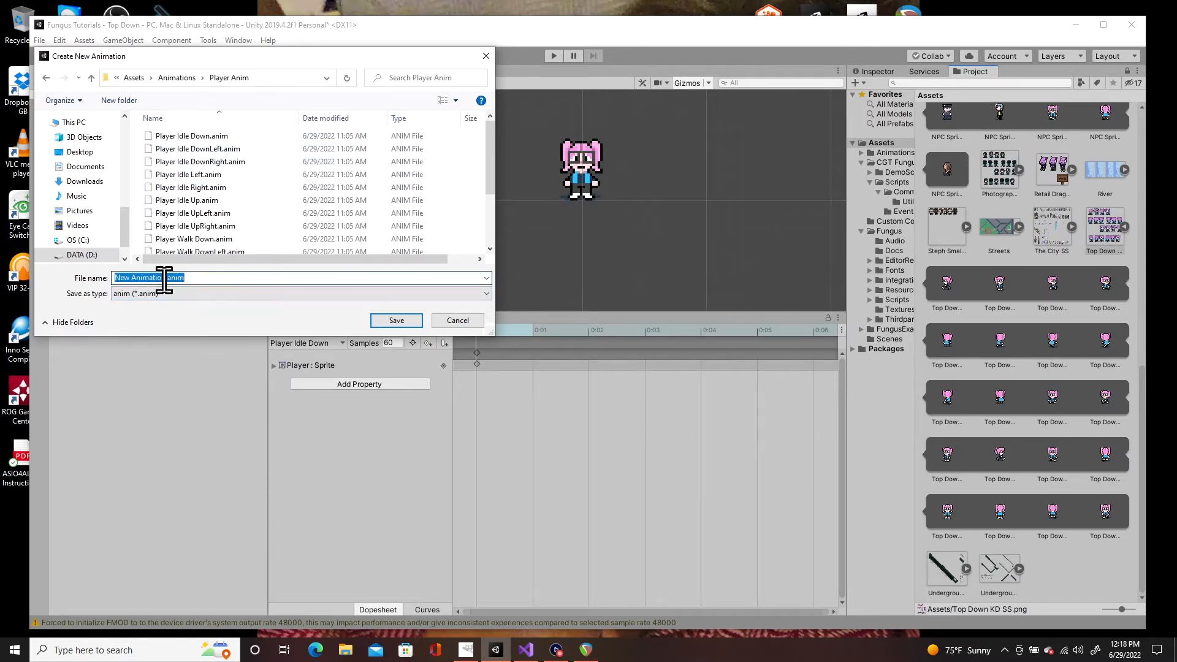
left_click(166, 279)
left_click_drag(166, 279, 89, 274)
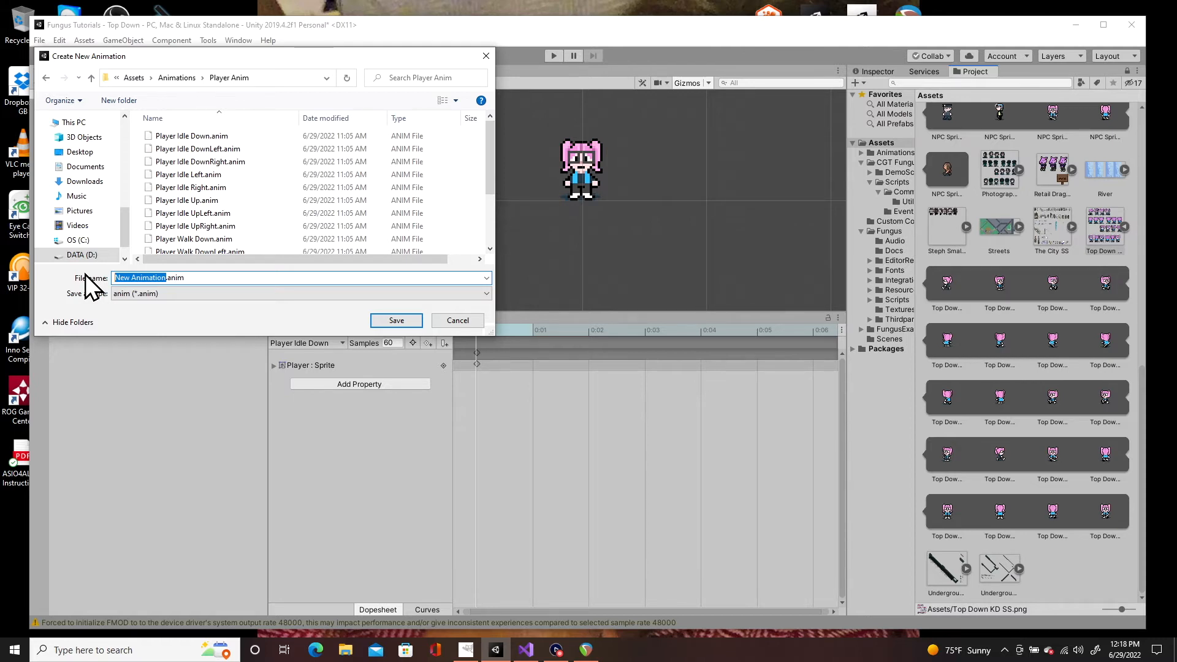
type("Player Idle Do")
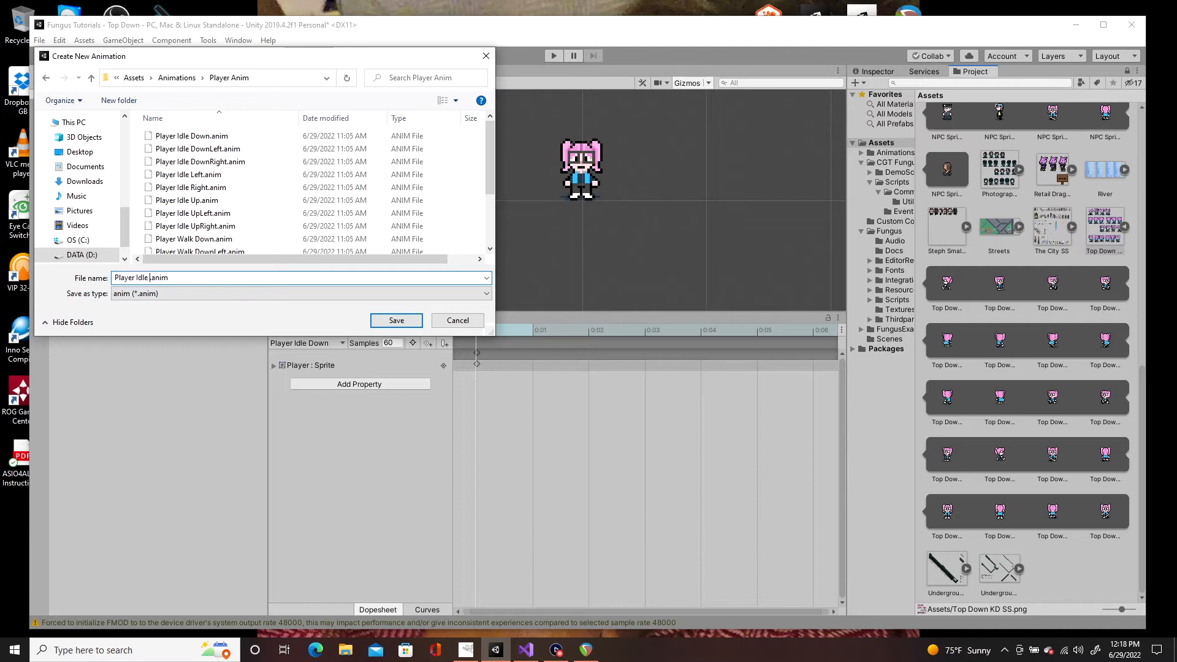
type("wn")
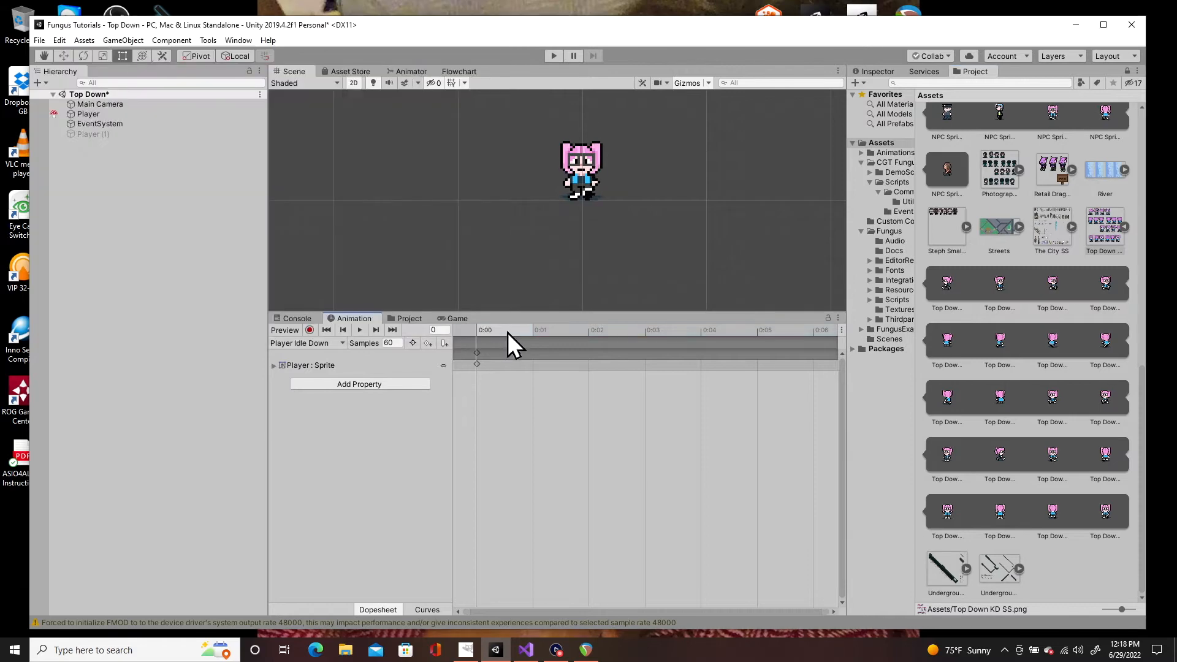
Step: Preview the Player Idle Down and Player Idle DownLeft clips at frame 1
left_click(507, 333)
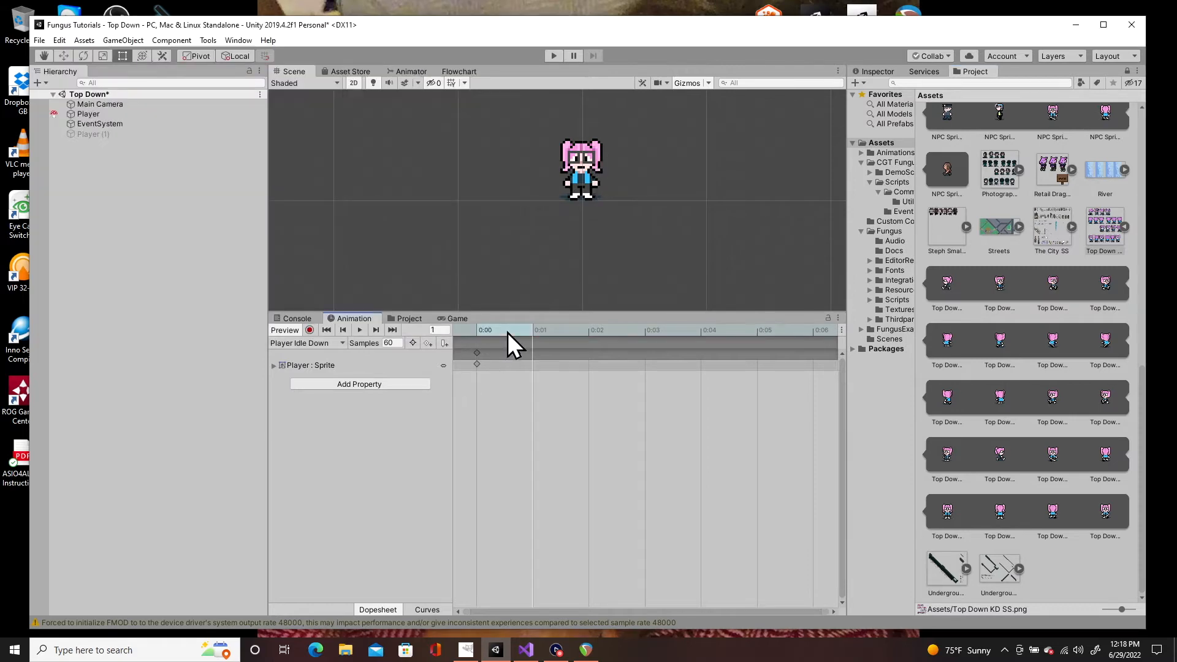
left_click(340, 344)
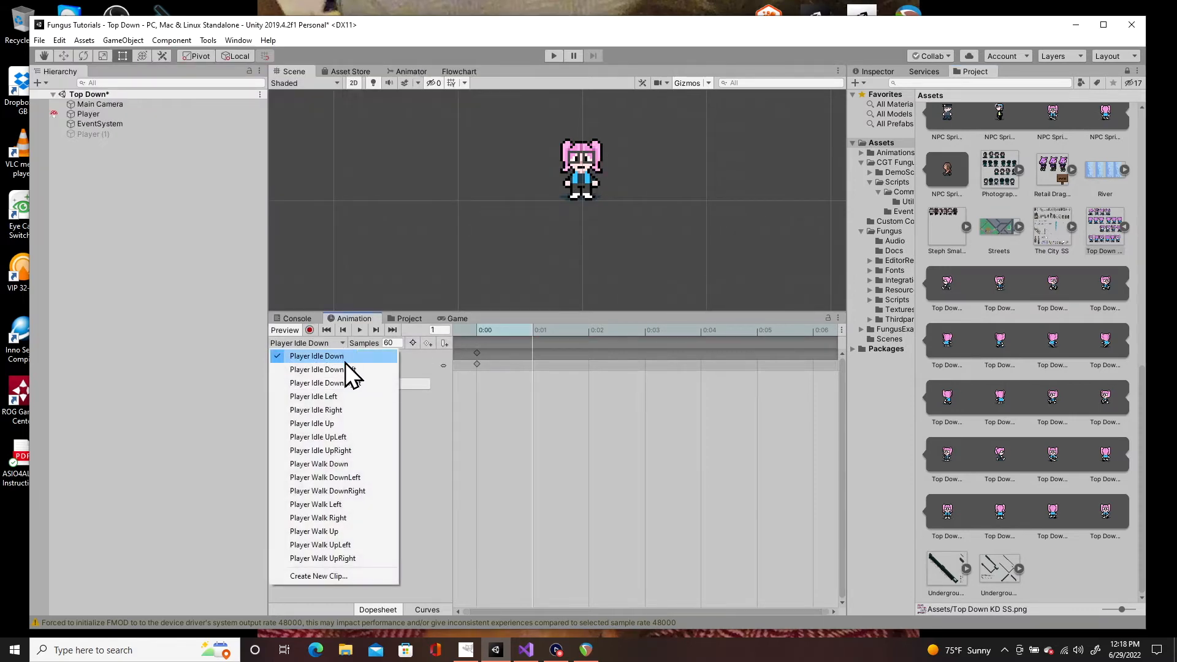
left_click(345, 369)
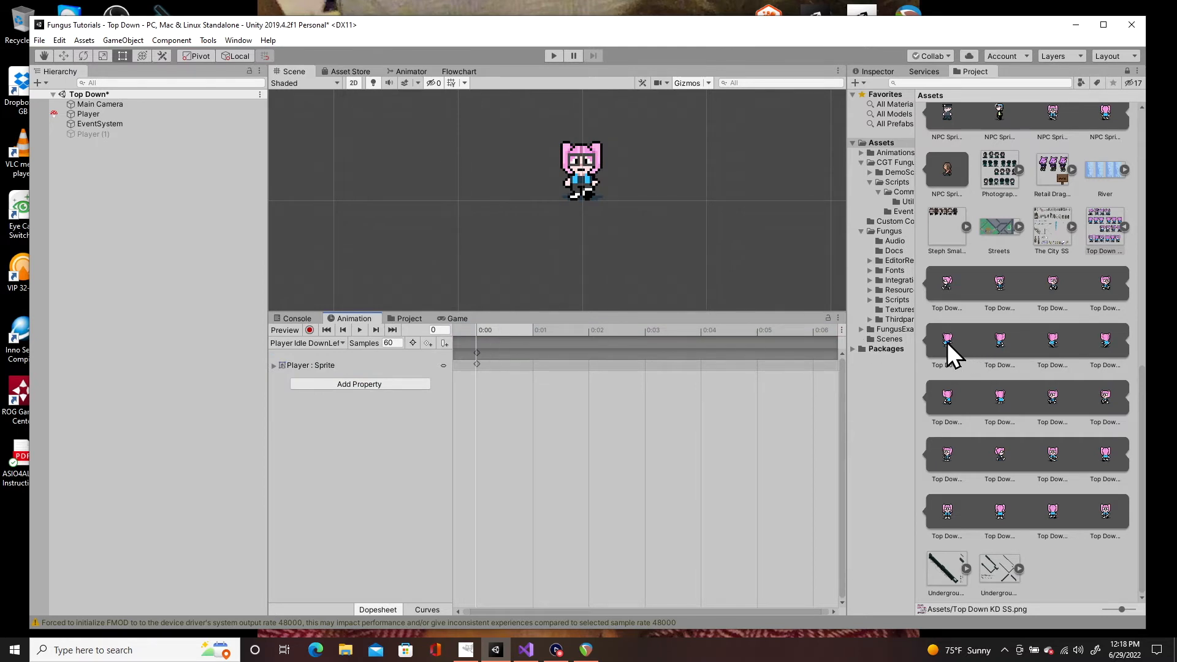
left_click_drag(548, 335, 516, 330)
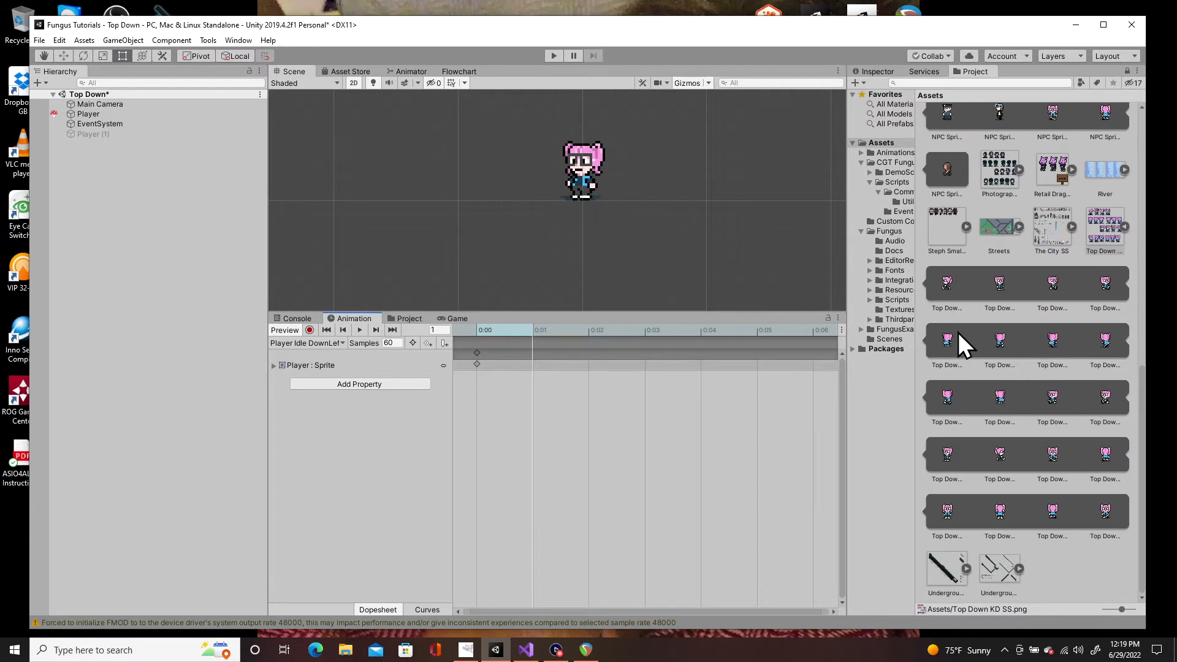
left_click_drag(950, 340, 975, 348)
Step: View the choices for adding a tab to the Project window, and place the Animation tab between Project and Game
left_click(1137, 72)
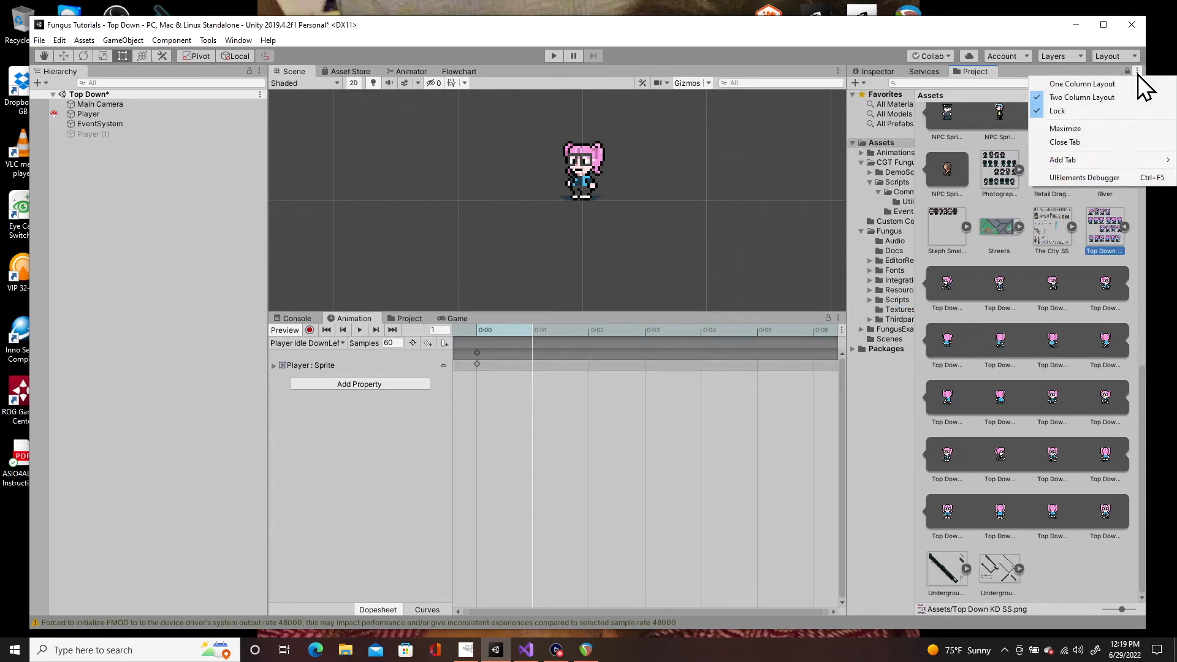
mouse_move(1073, 162)
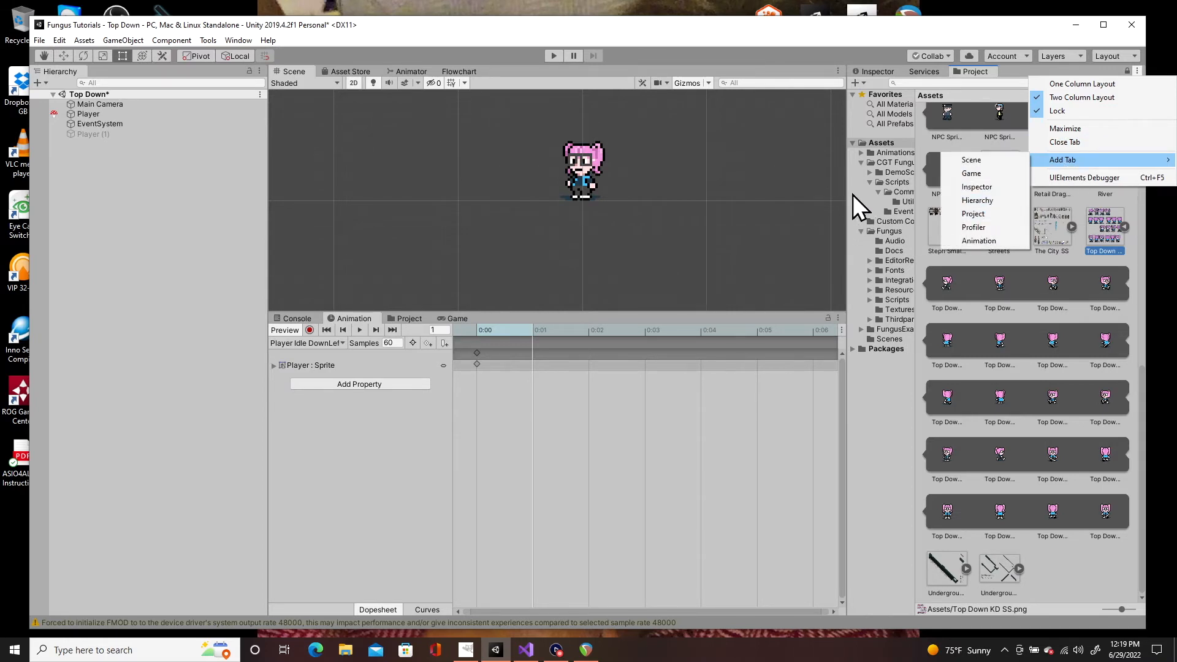
left_click(804, 71)
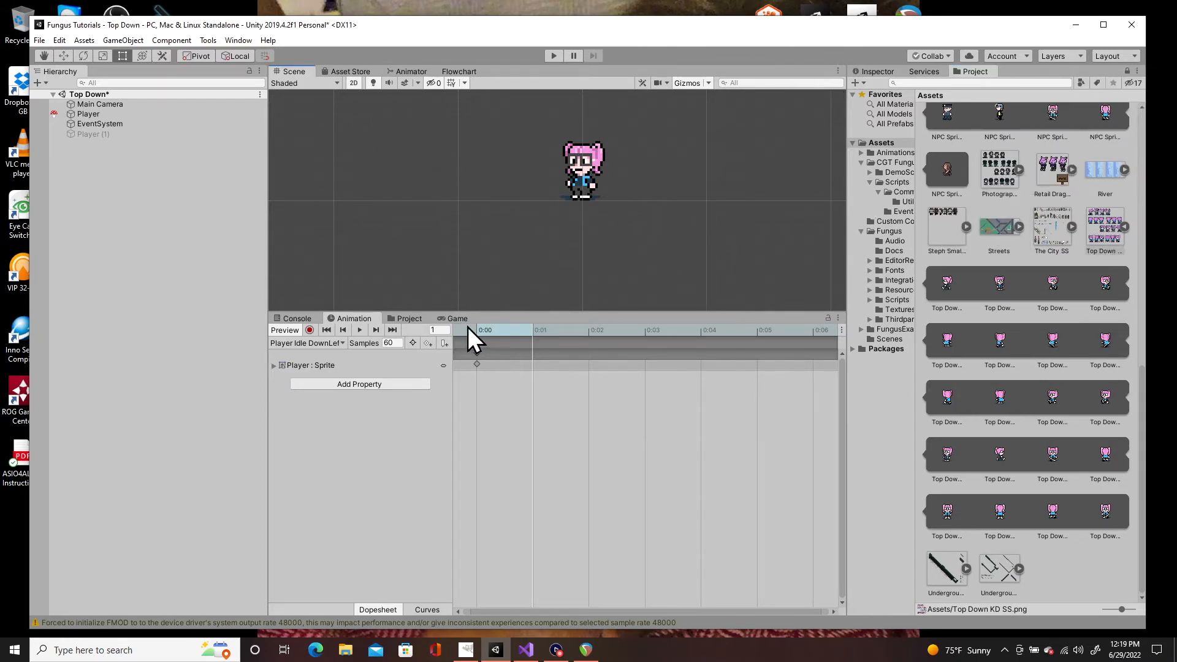
left_click_drag(362, 320, 417, 319)
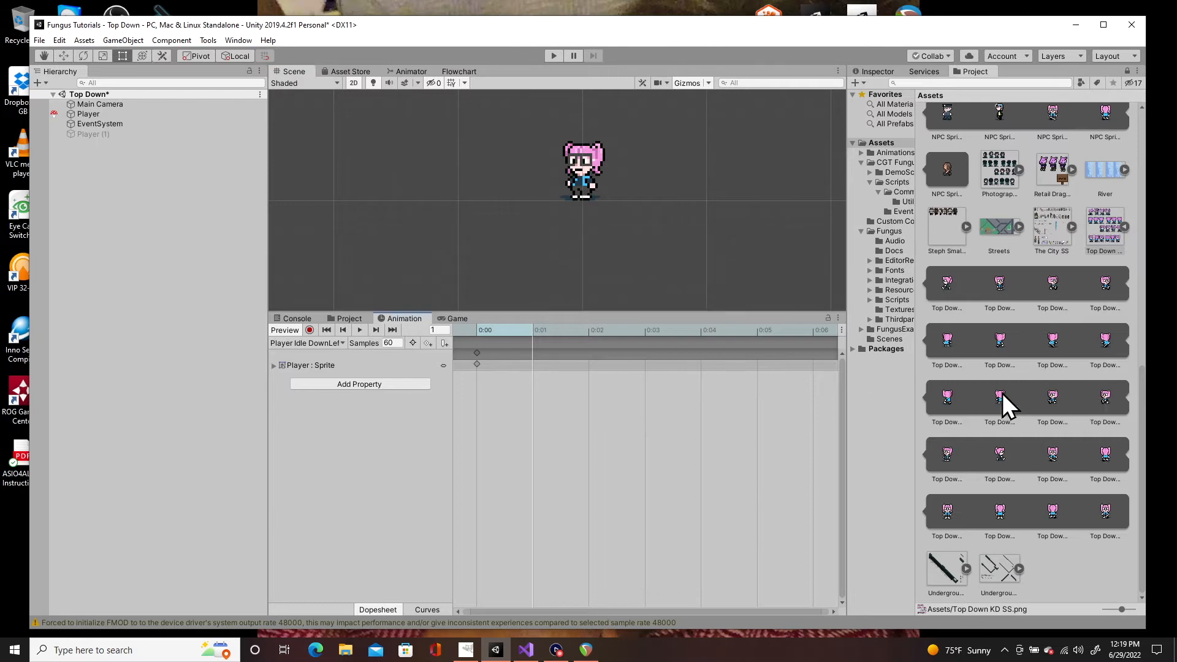
Step: Add the first sprite of the second displayed Top Down sprite row at frame 1 of Player Idle DownLeft, and preview the playback
left_click_drag(948, 345, 539, 355)
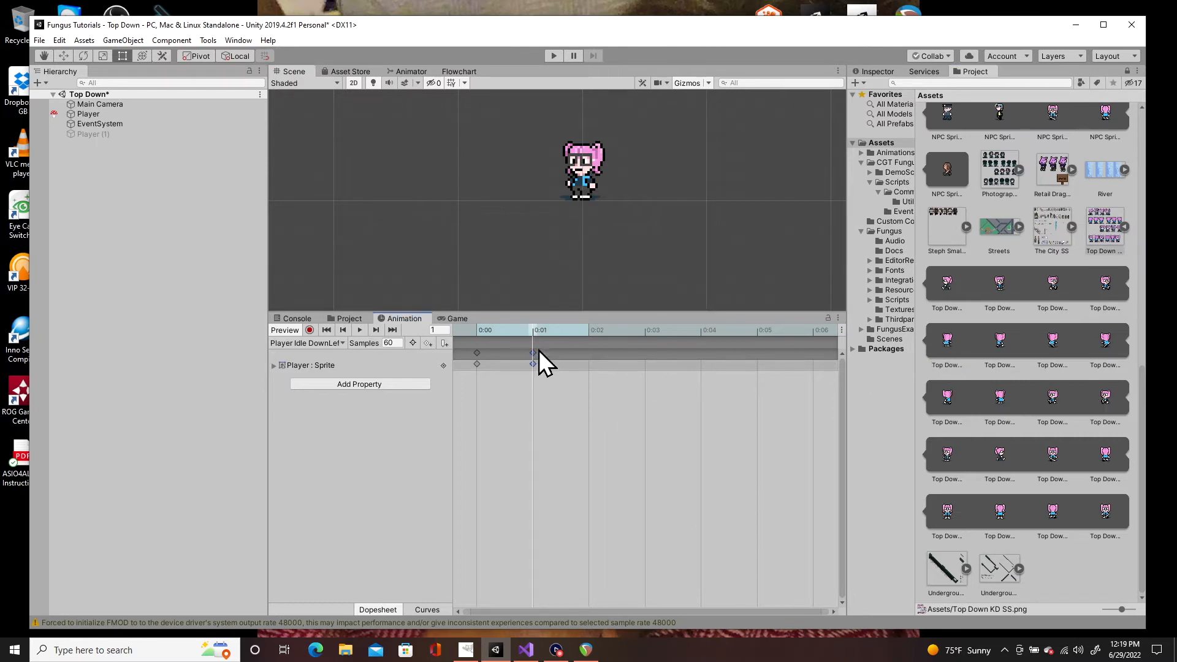
left_click(359, 332)
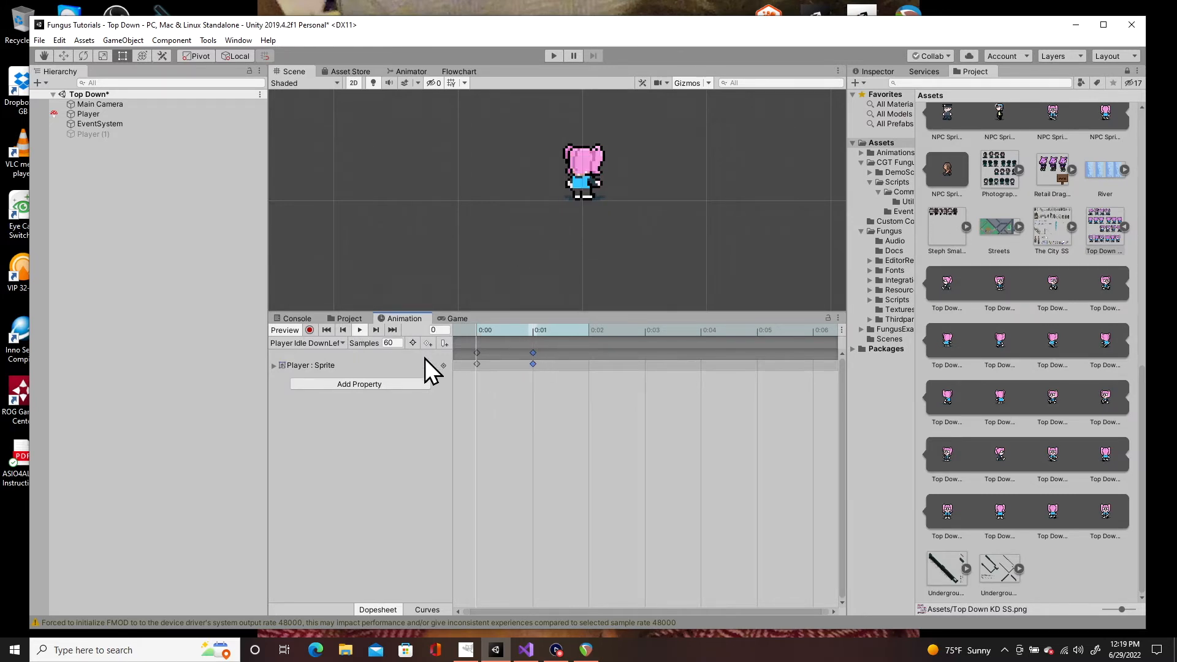
left_click(359, 331)
Step: Switch to the Player Walk Down clip and preview its playback
left_click(307, 343)
left_click(333, 467)
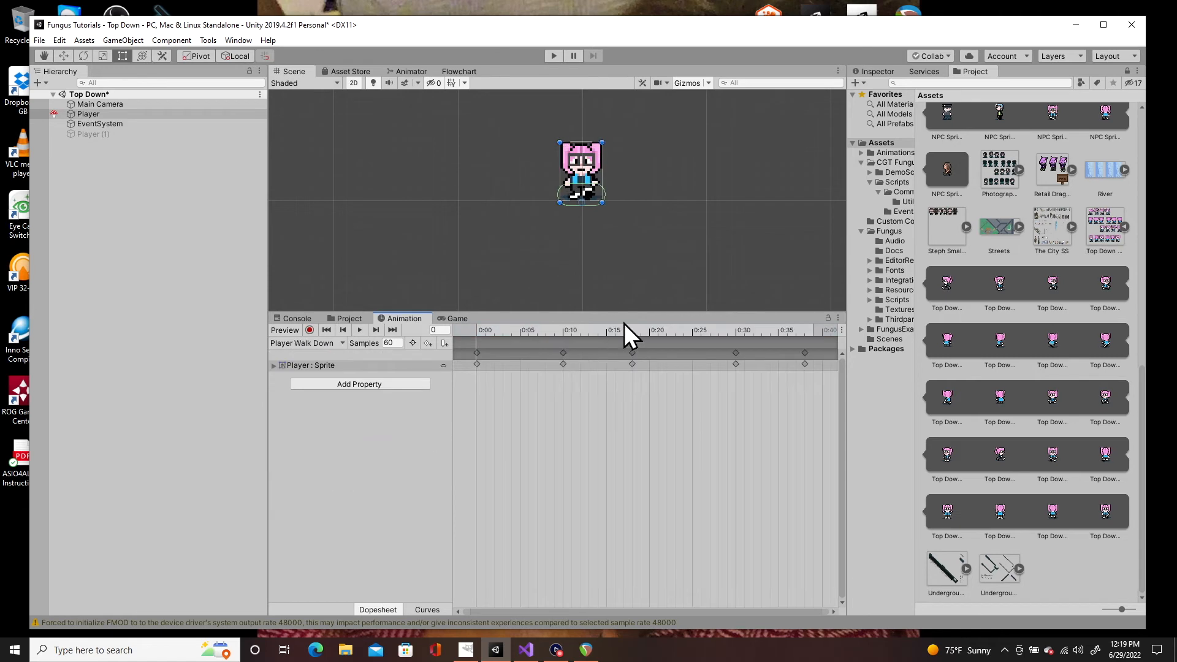
left_click(360, 331)
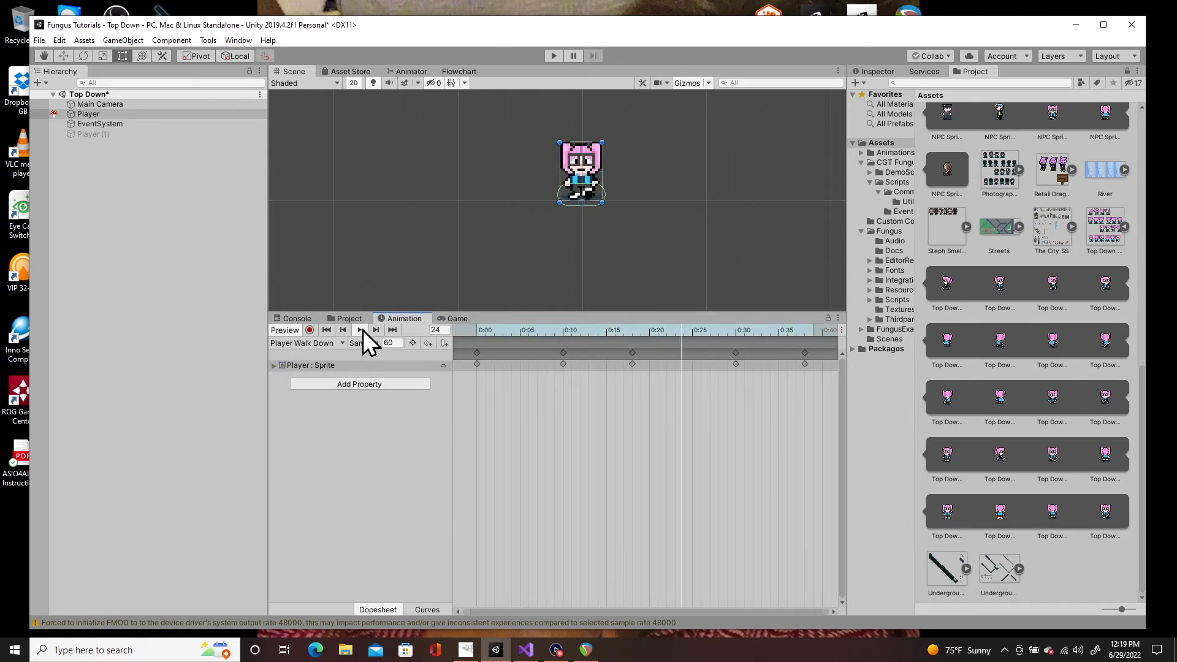
Step: Examine the Player's pose in each phase of the Player Walk Down clip, from the first keyframe through frame 39
left_click(516, 334)
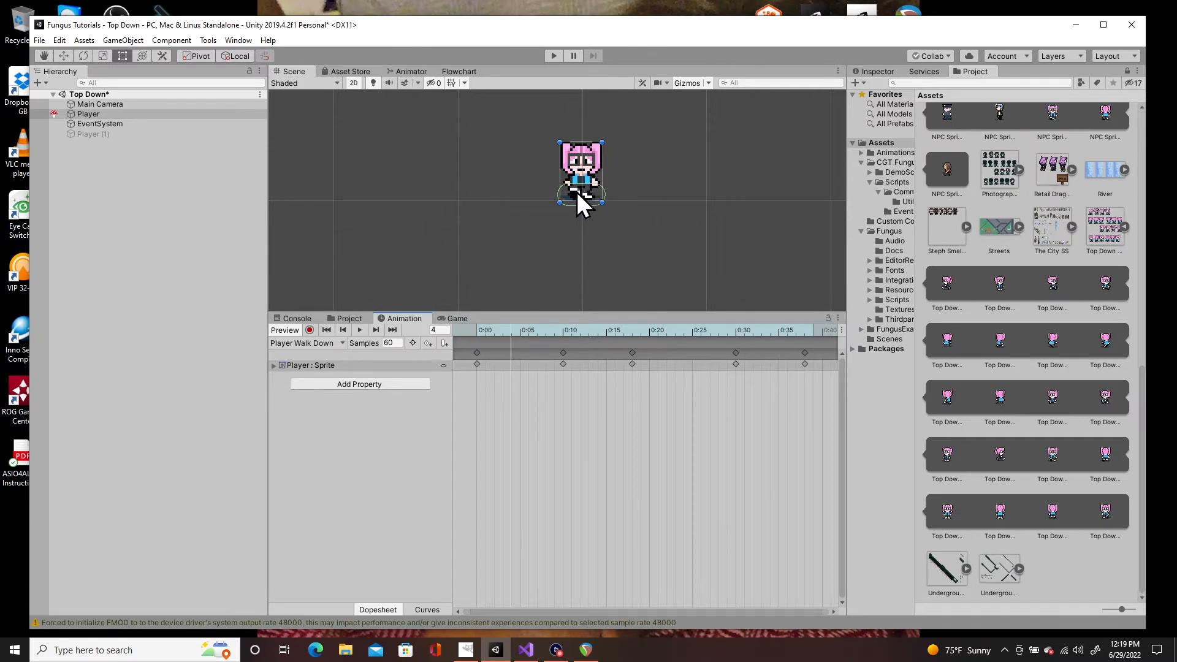
left_click(591, 333)
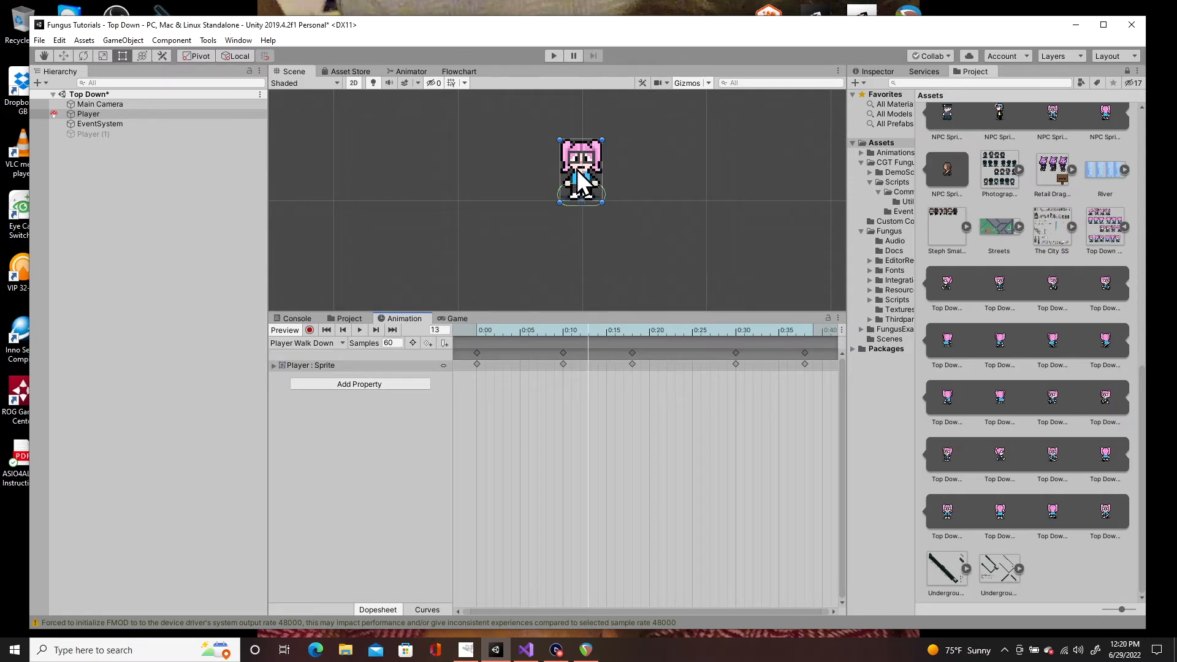
left_click(527, 332)
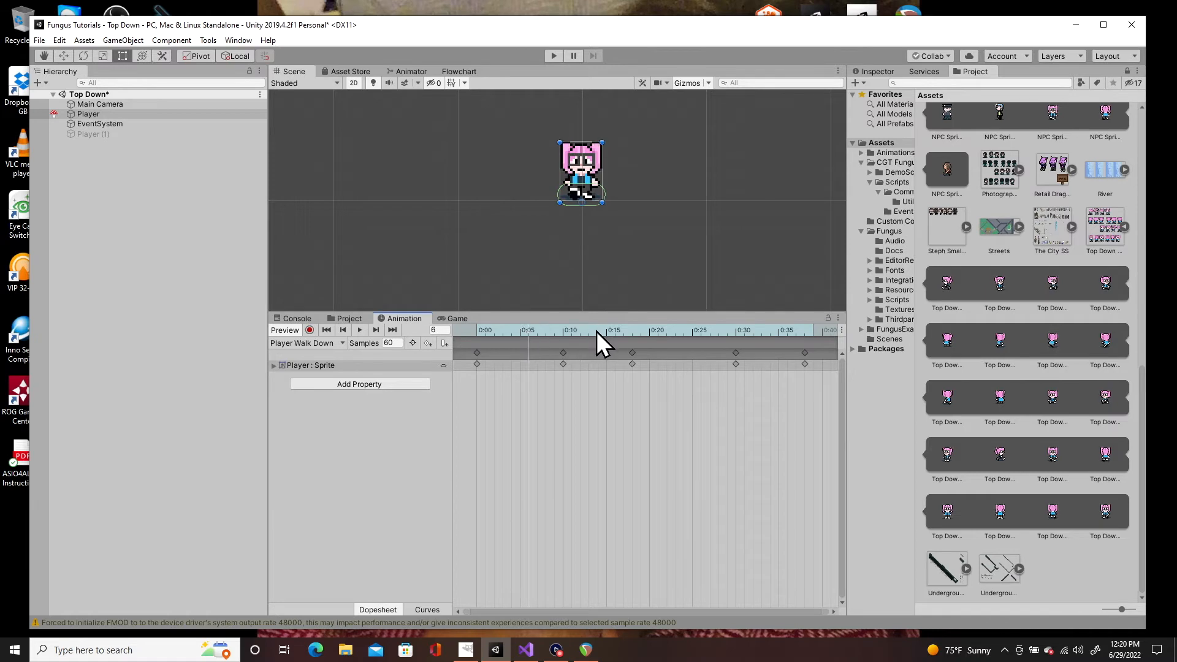
left_click(598, 331)
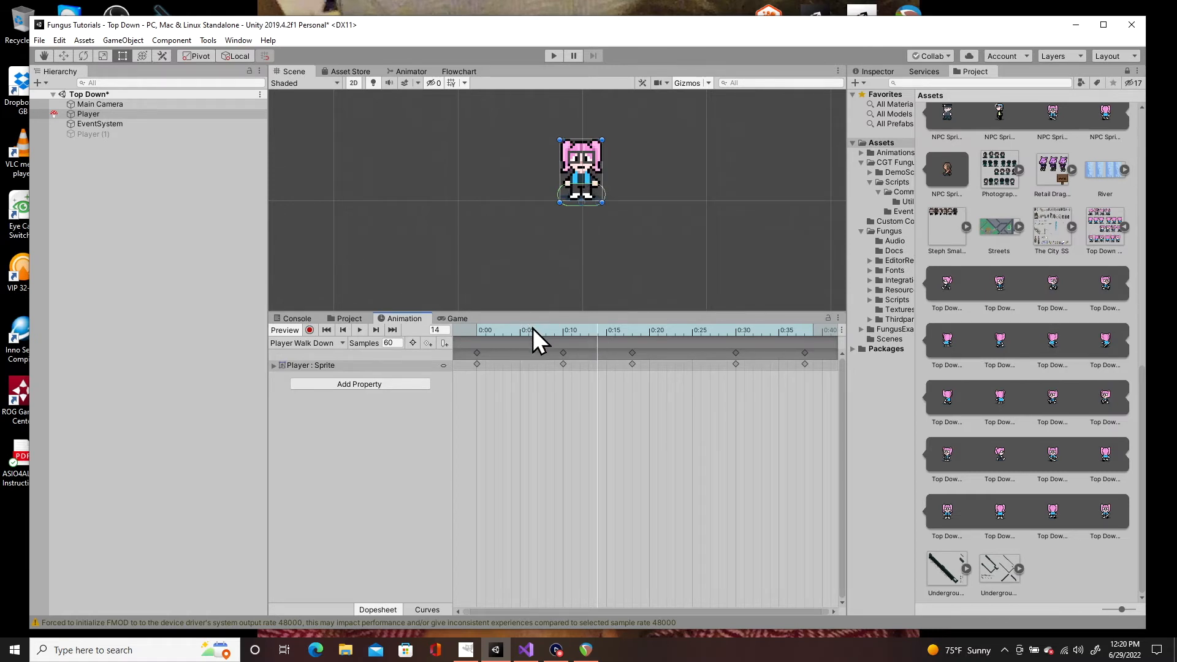
left_click(531, 331)
left_click(608, 332)
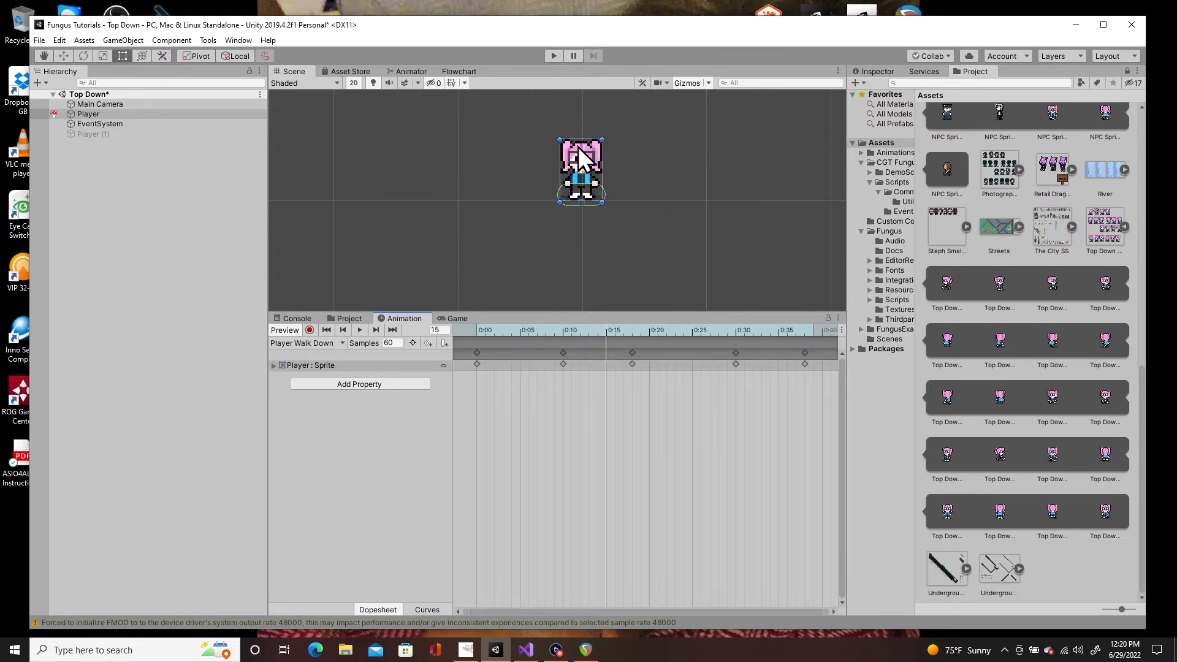
left_click(657, 332)
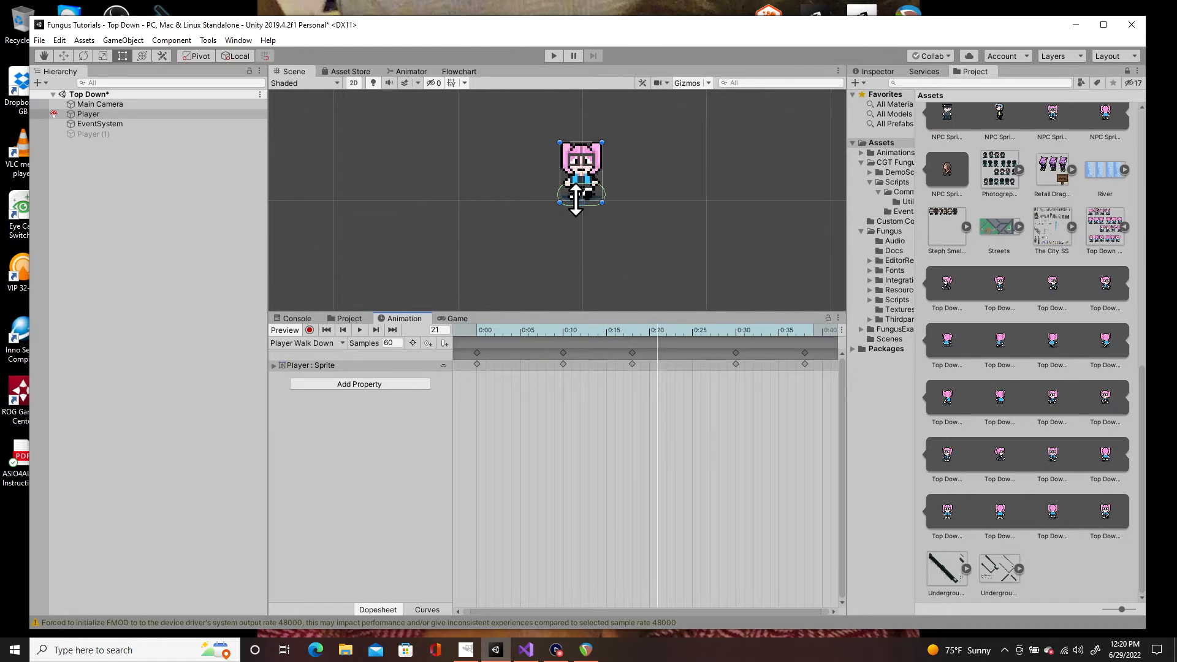
left_click(752, 334)
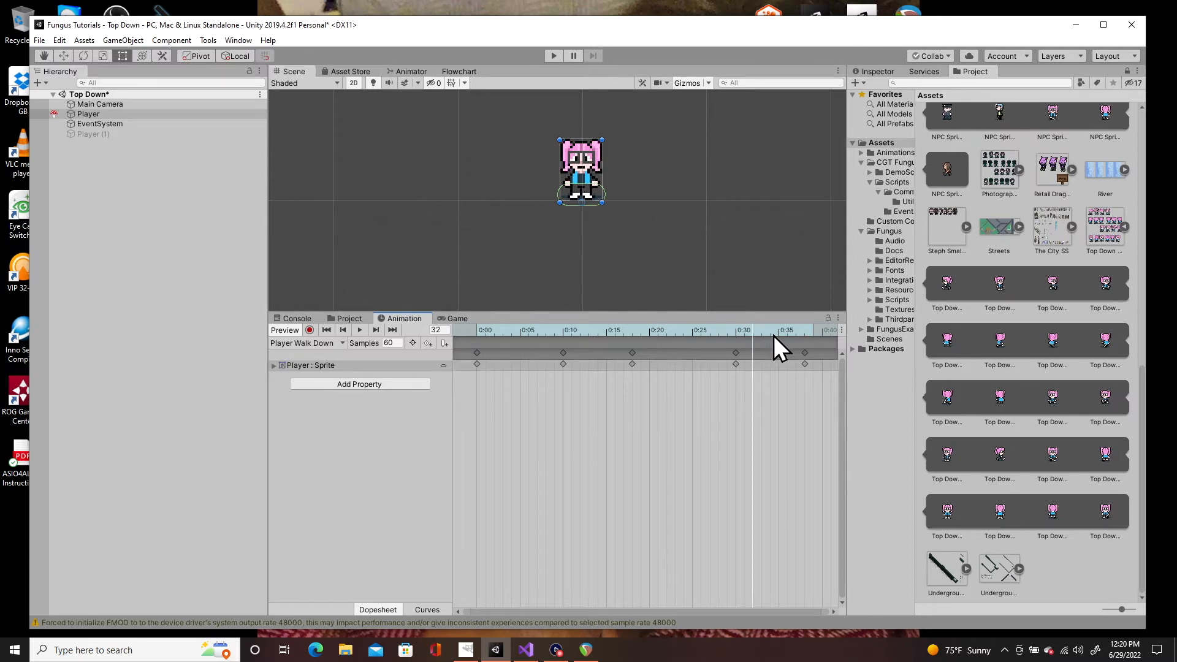
left_click(807, 335)
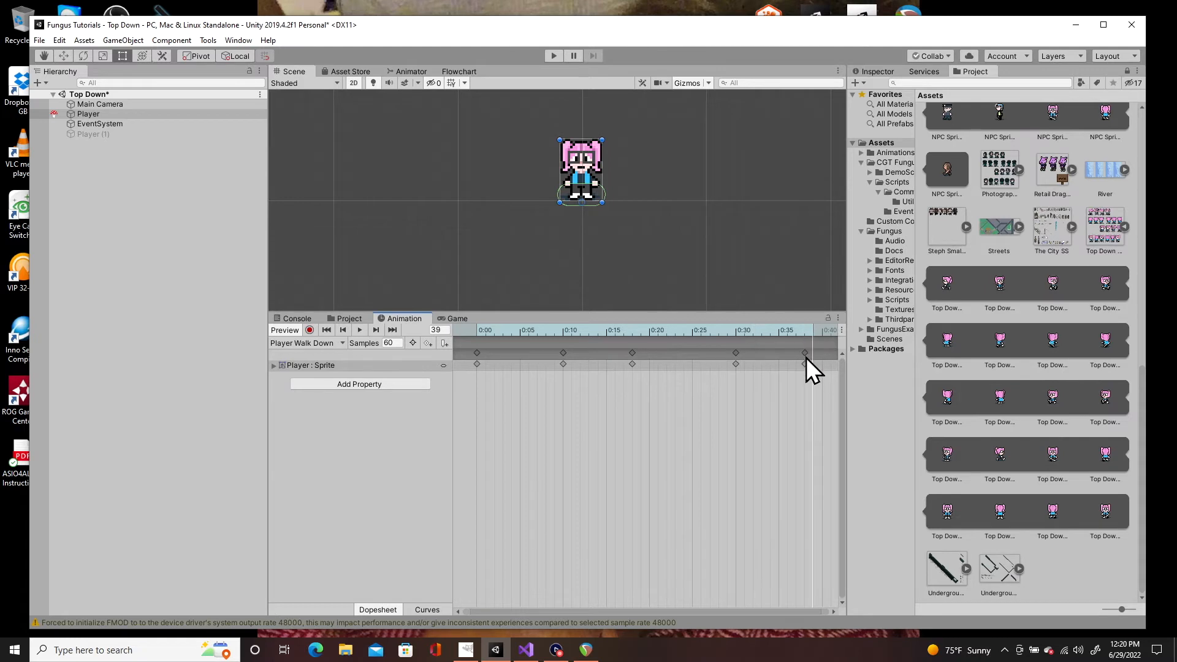
Step: Delete the last keyframe of Player Walk Down at frame 38, and check how the shortened walk cycle plays
left_click(737, 331)
left_click(808, 336)
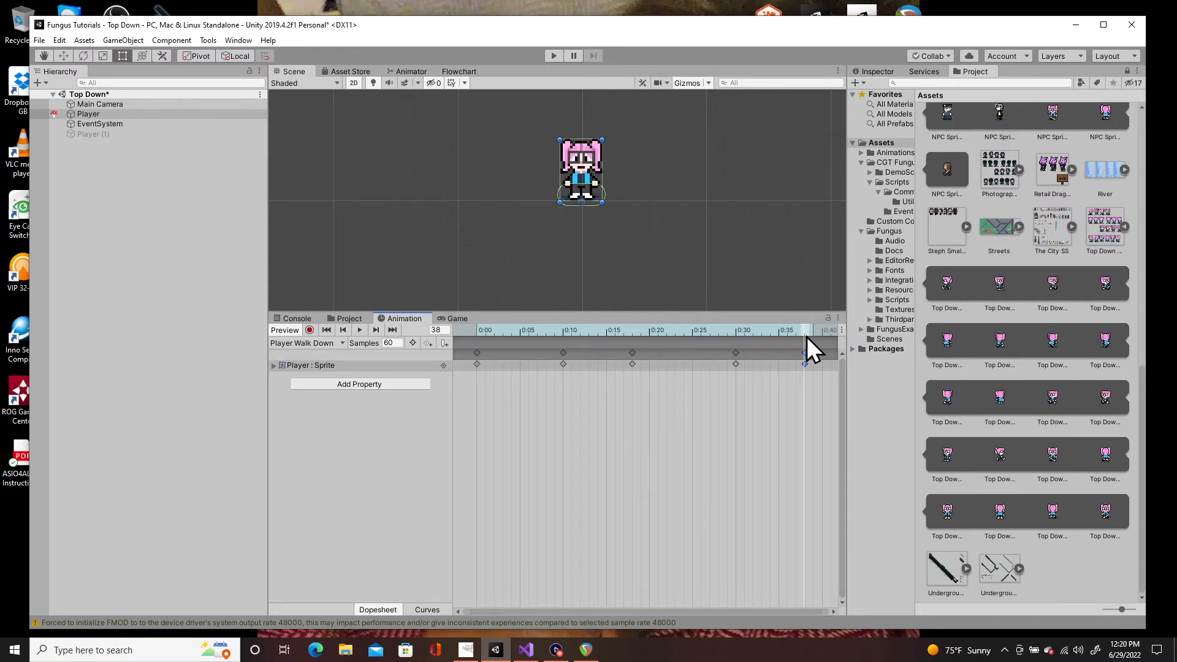
key("Delete")
left_click(359, 330)
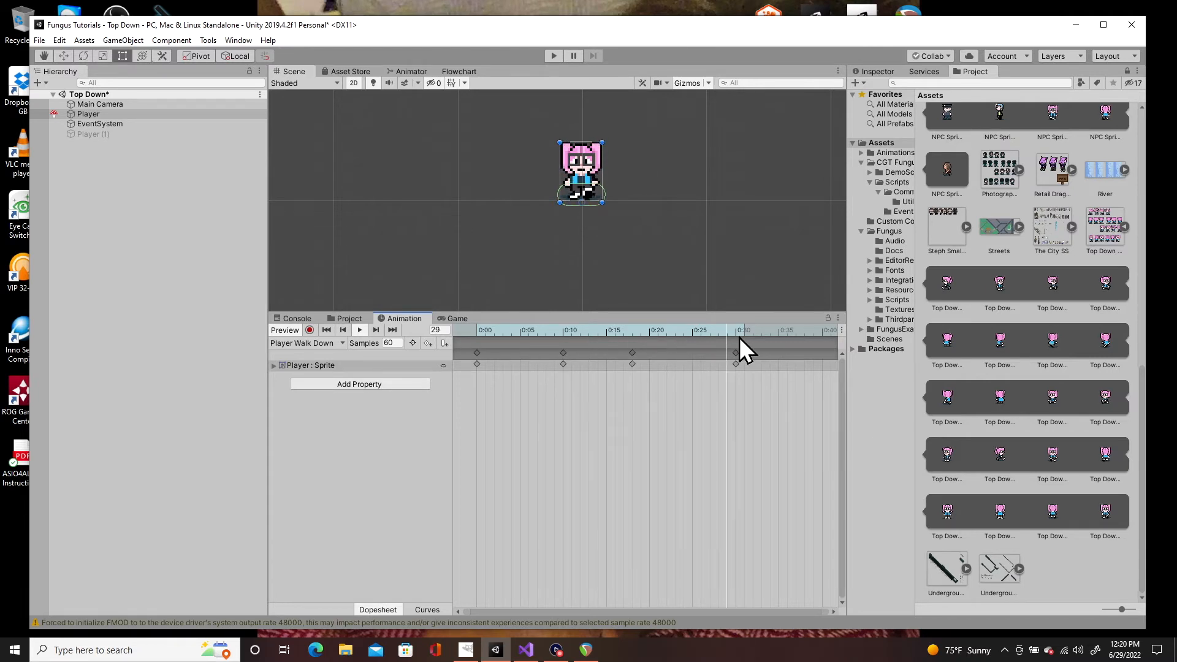
left_click_drag(743, 336, 510, 325)
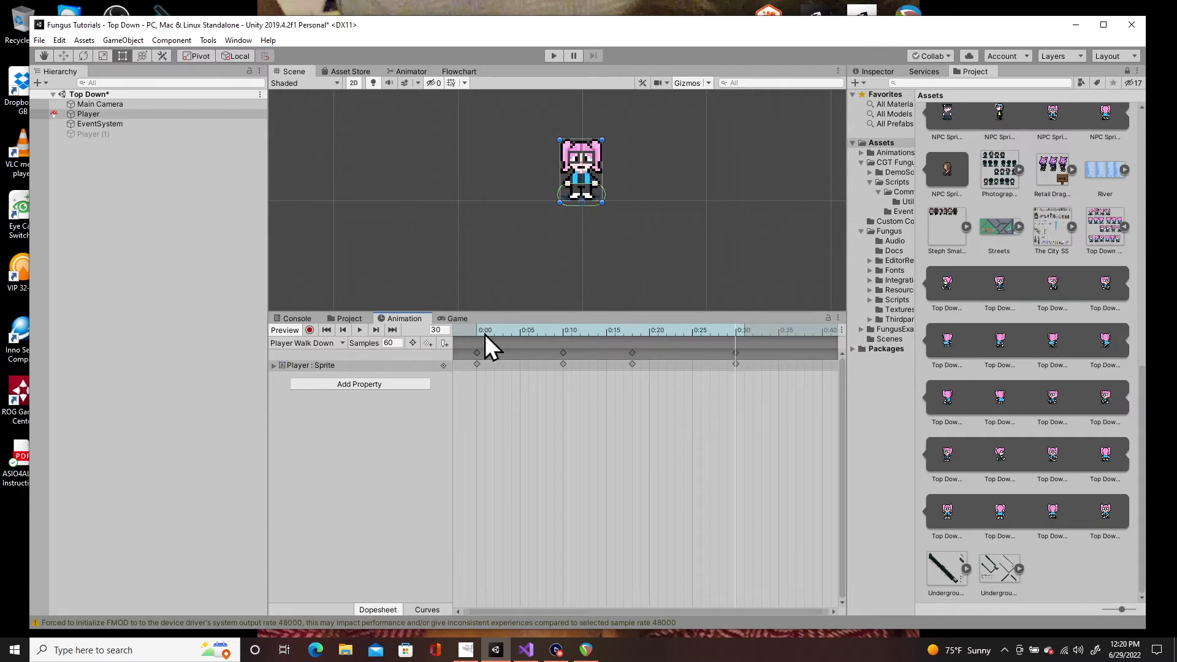
left_click_drag(609, 333, 744, 331)
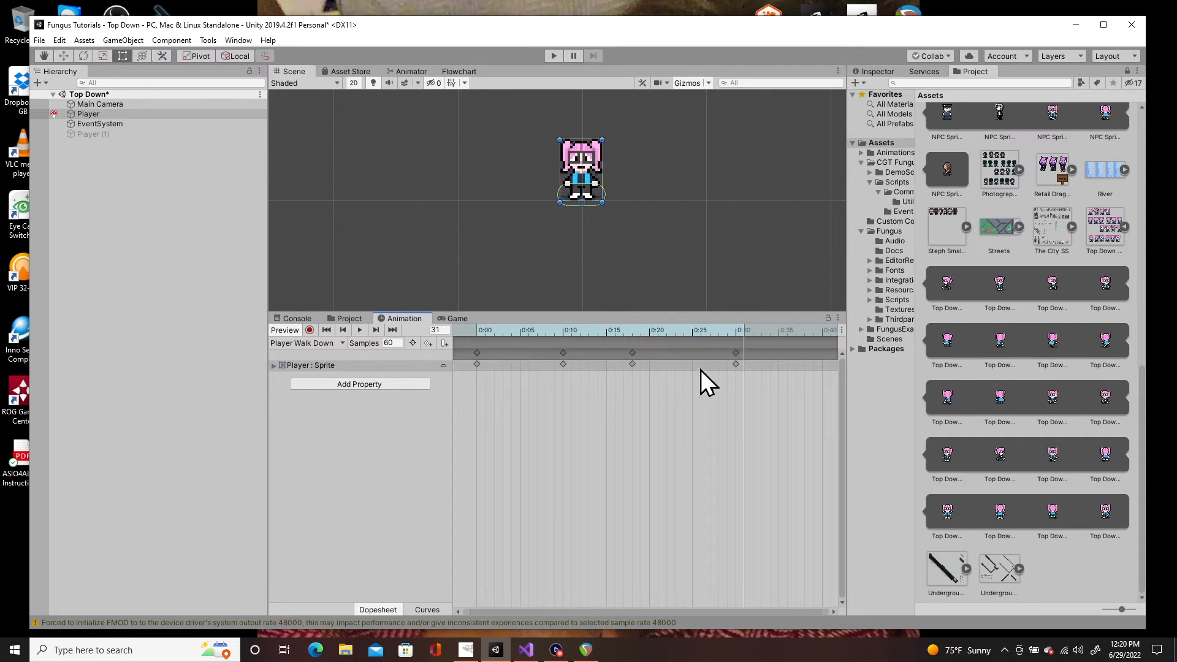
left_click(506, 333)
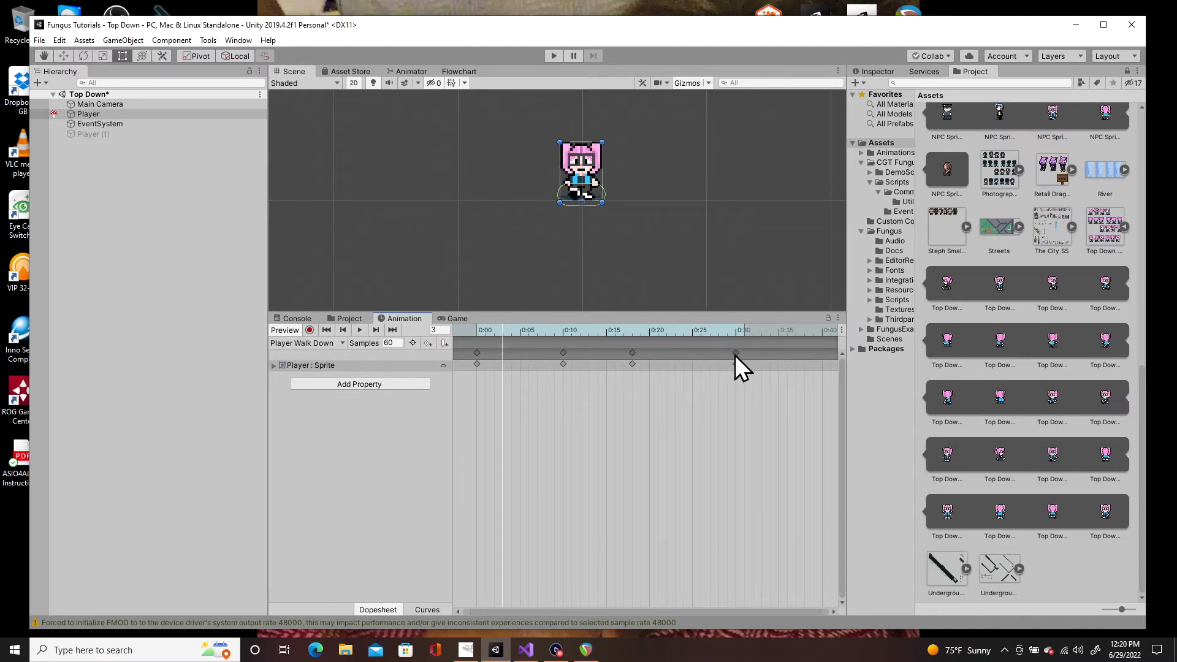
Step: Paste a sprite keyframe at frame 39 of Player Walk Down and move it to frame 38
left_click(814, 333)
key("ctrl+v")
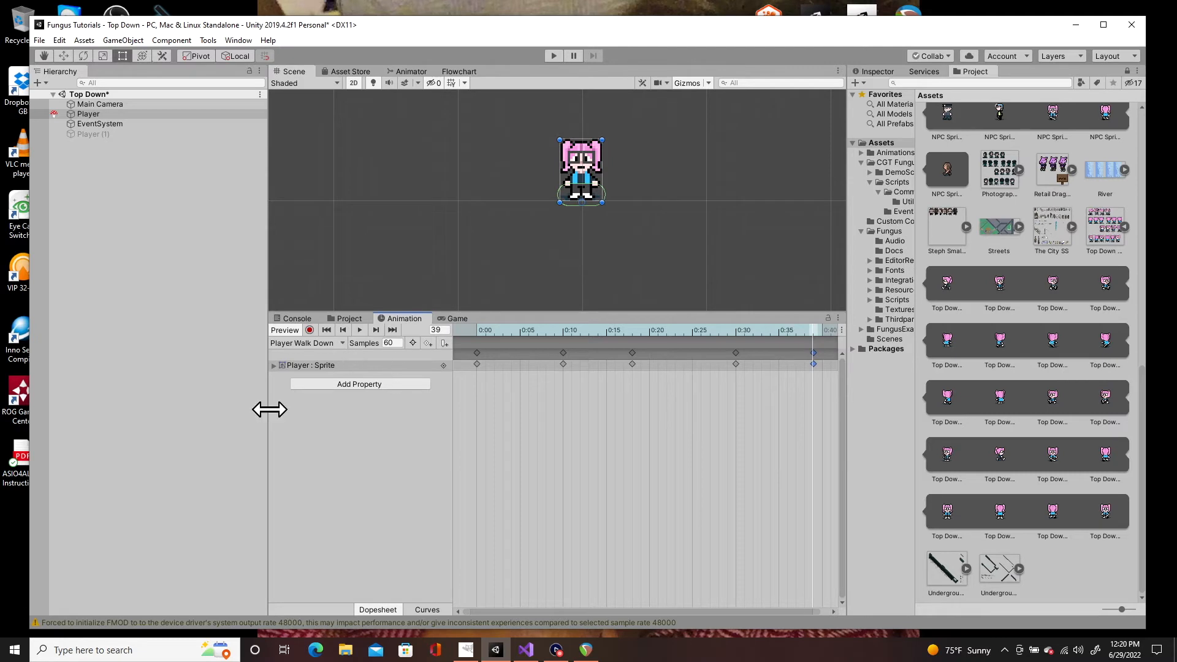
left_click(344, 344)
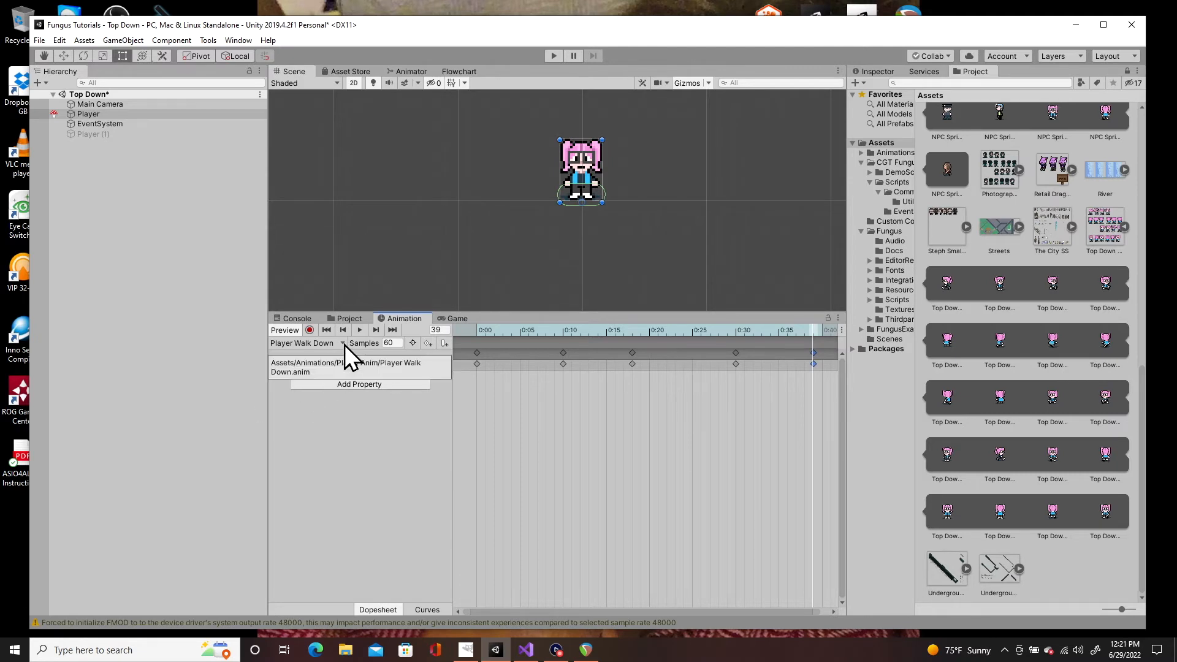
left_click(673, 331)
left_click_drag(816, 362, 806, 362)
Step: Open the Animator on the base layer of the Player controller
left_click(412, 71)
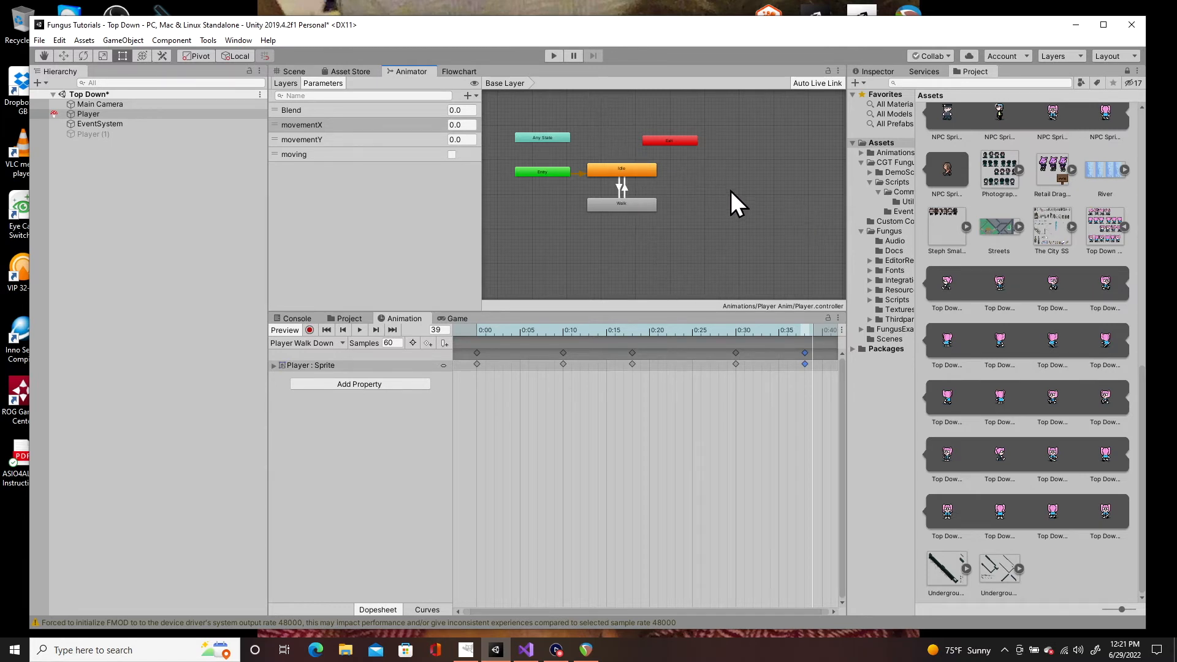
Step: Create a state from a new blend tree beside the Idle state, and open its name for editing in the Inspector
right_click(690, 172)
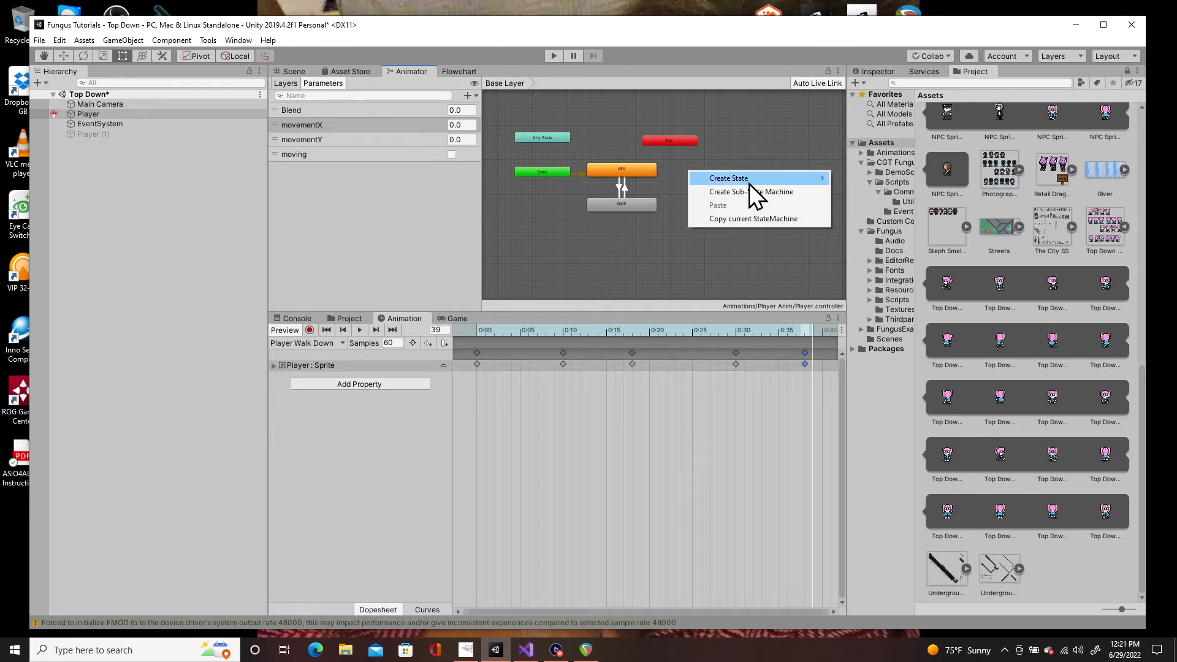
mouse_move(748, 182)
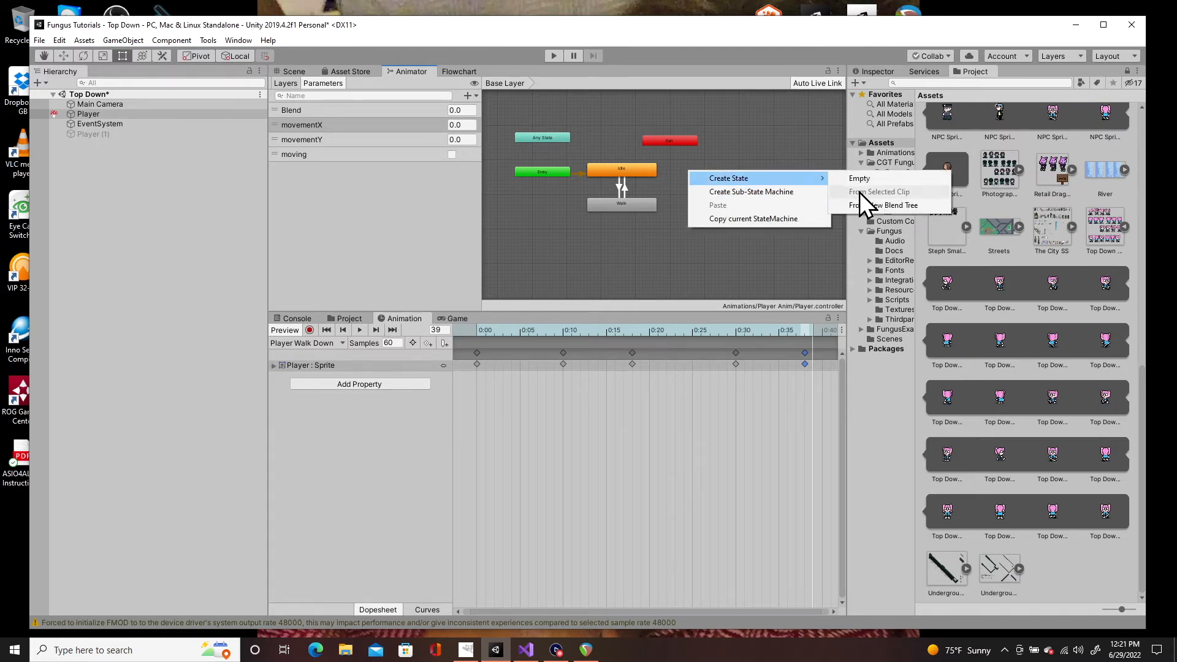
mouse_move(826, 177)
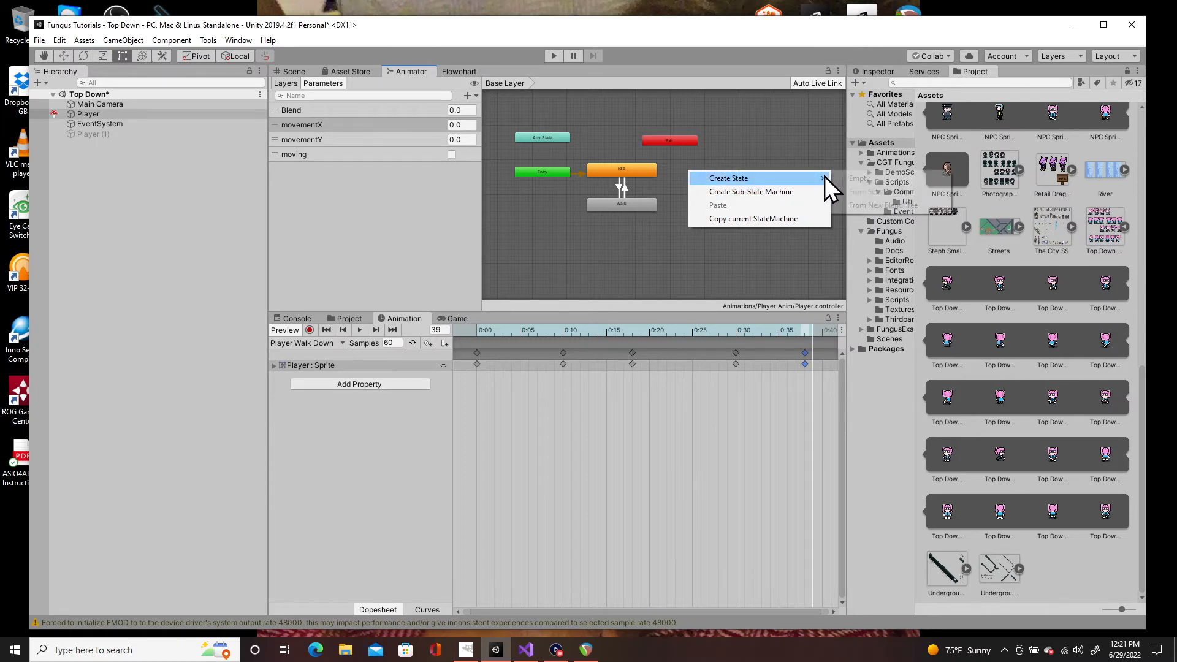
left_click(870, 207)
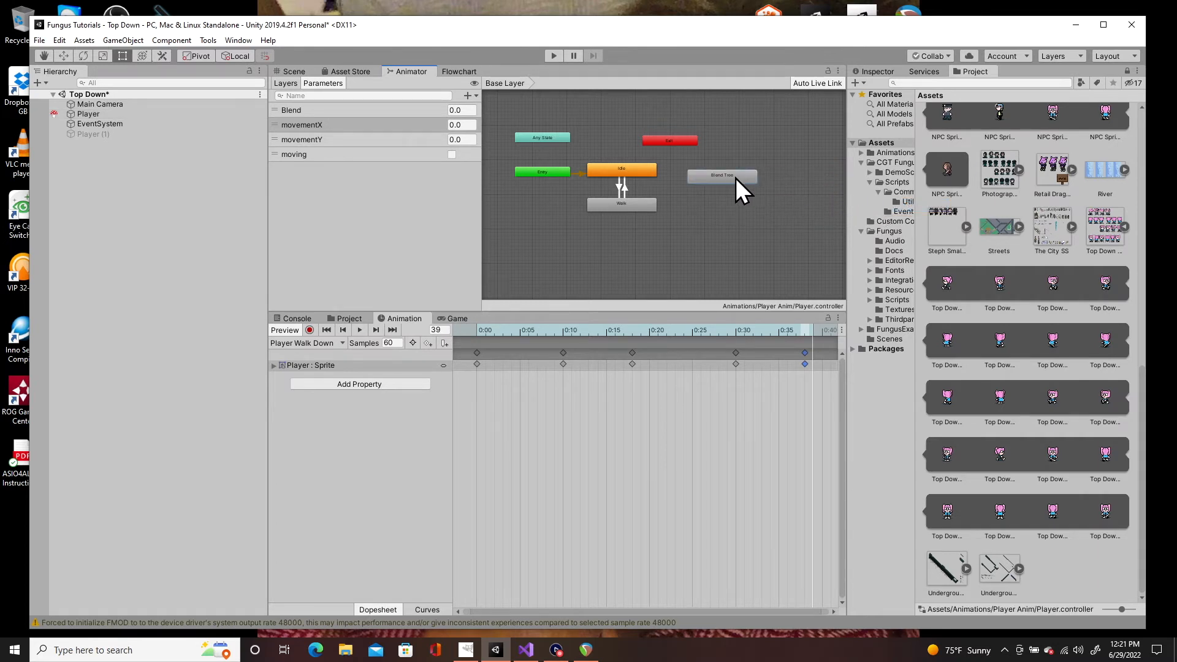
left_click(871, 73)
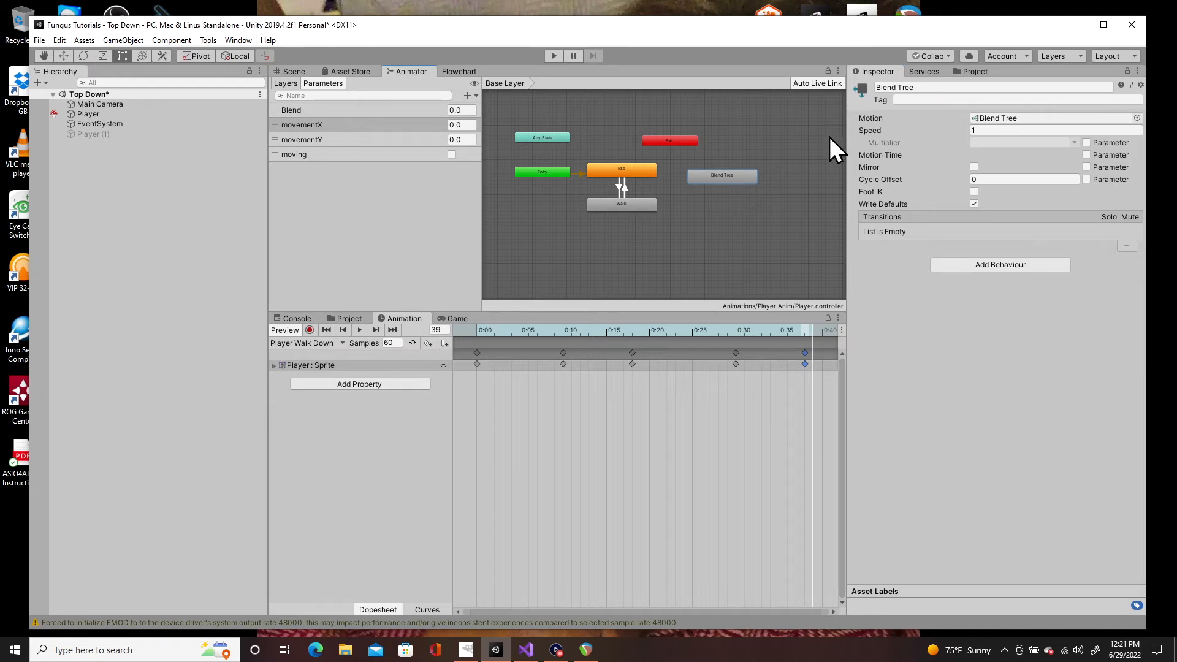
left_click(921, 88)
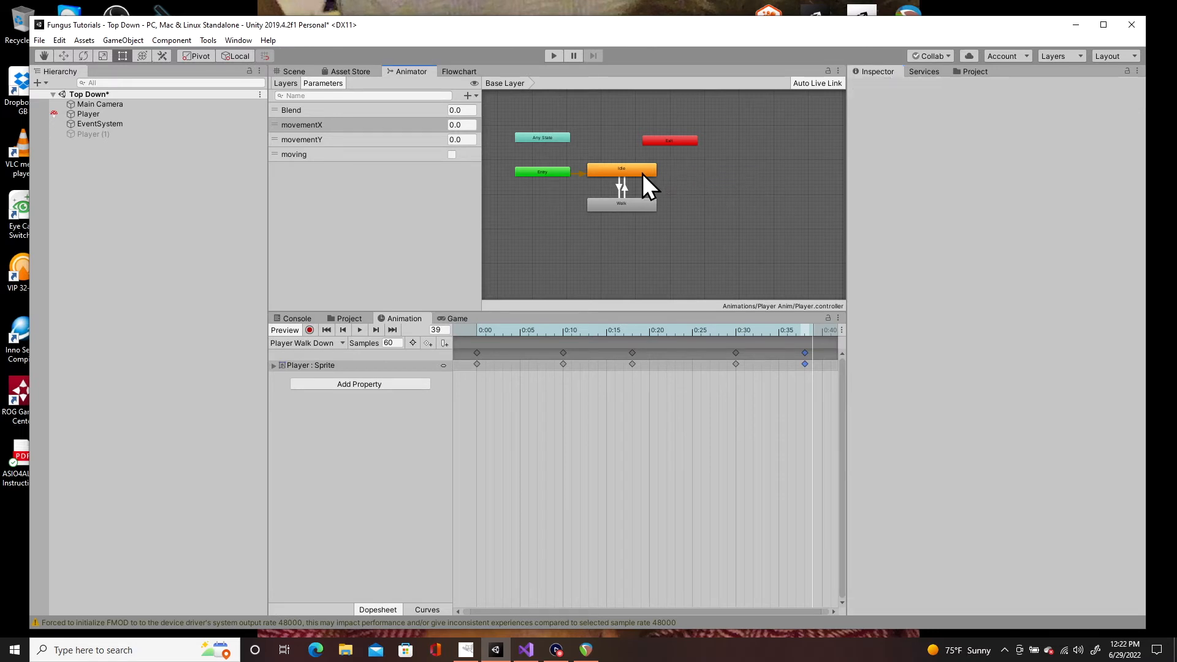
Step: Inspect the Idle state and the motions inside its blend tree, and return to the base layer
left_click(641, 174)
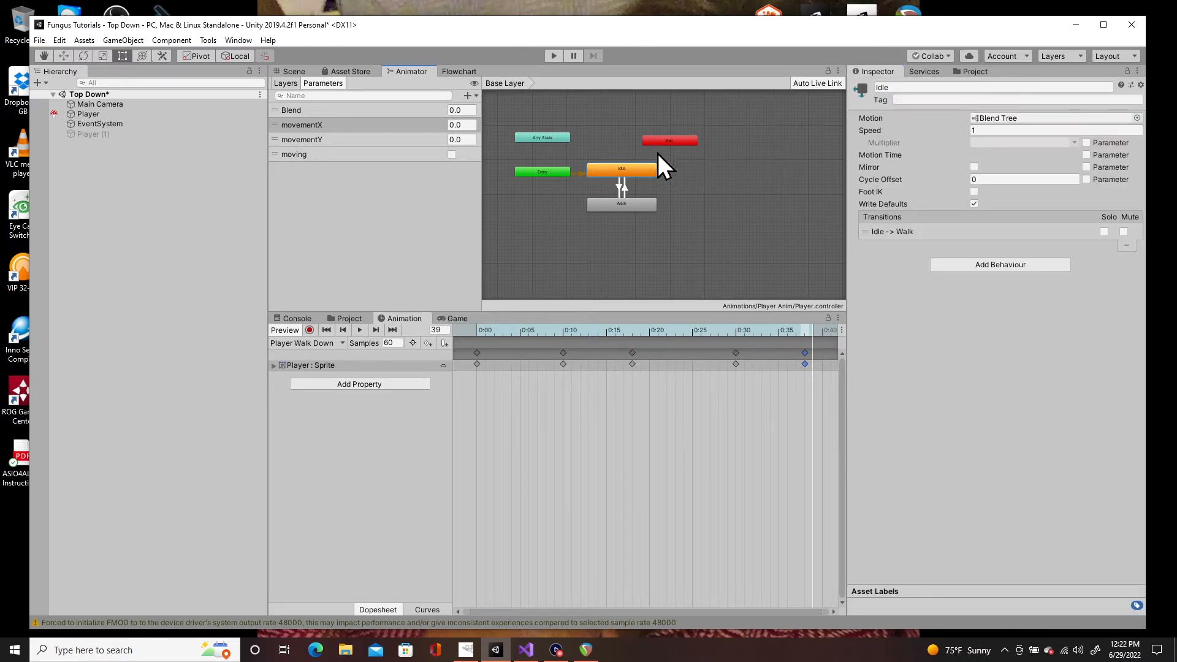
double_click(628, 171)
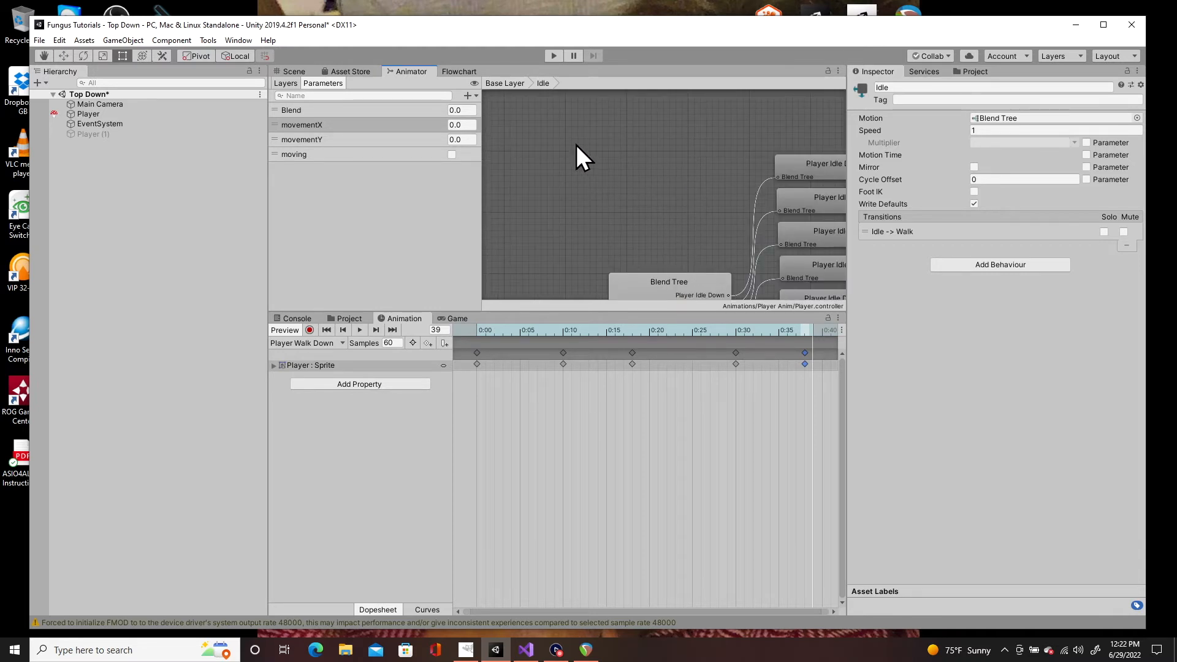
left_click(513, 83)
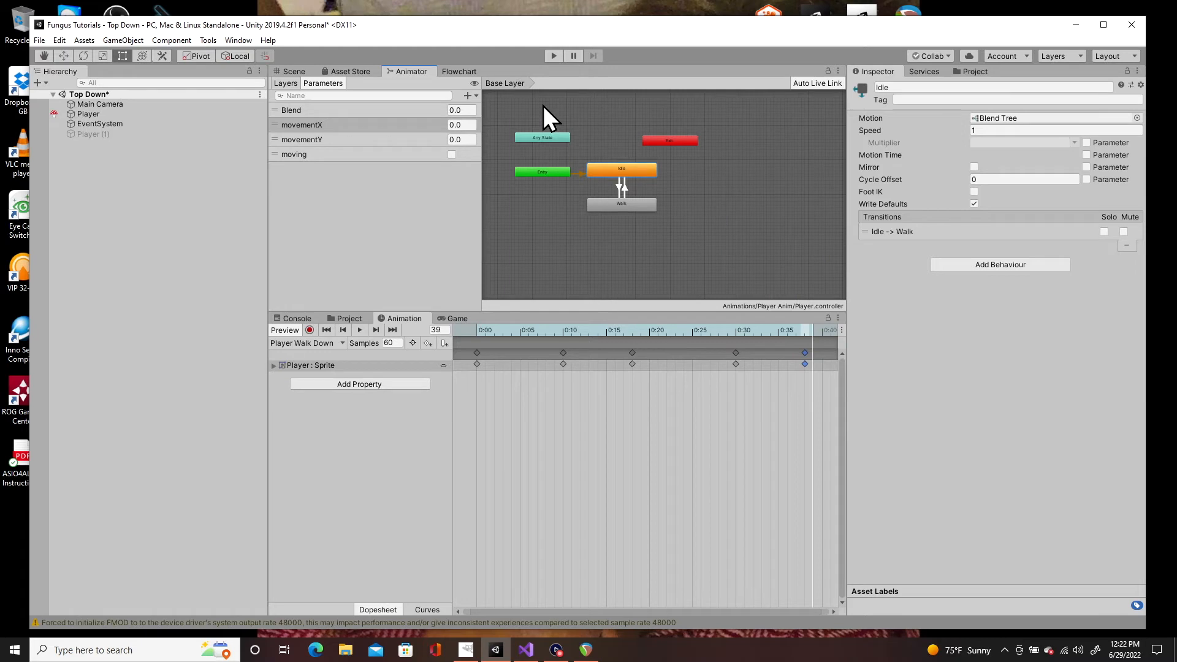
Step: Create a state from a new blend tree to the right of Idle, and open the blend tree for editing
right_click(714, 176)
mouse_move(733, 179)
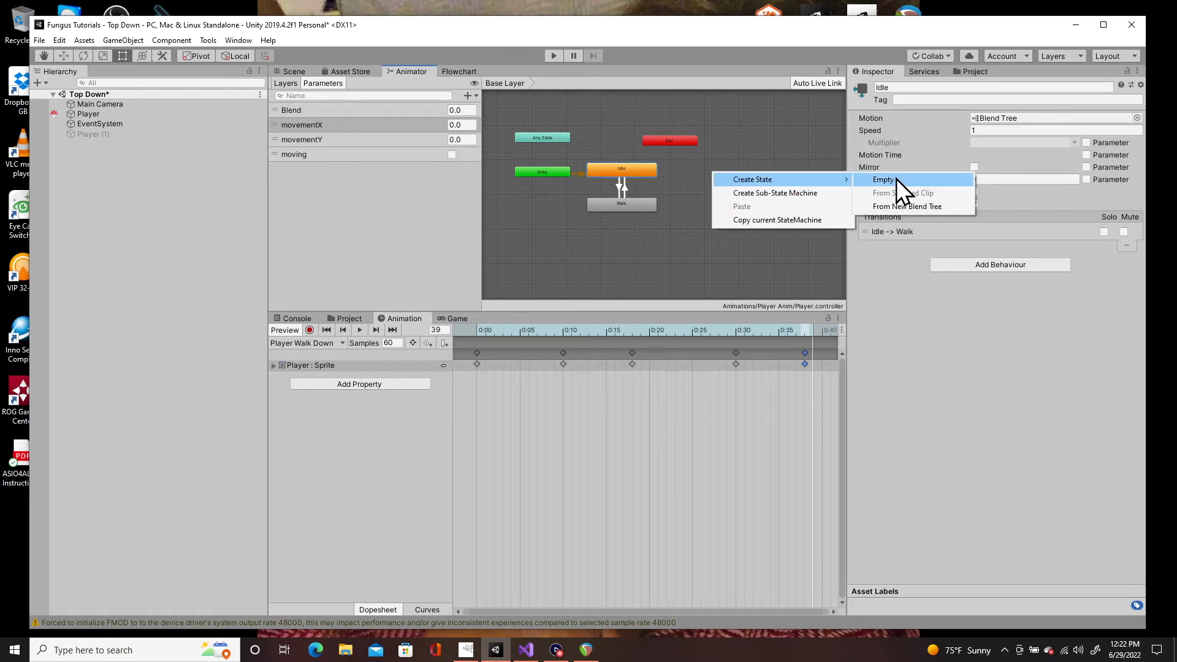
left_click(899, 207)
double_click(742, 177)
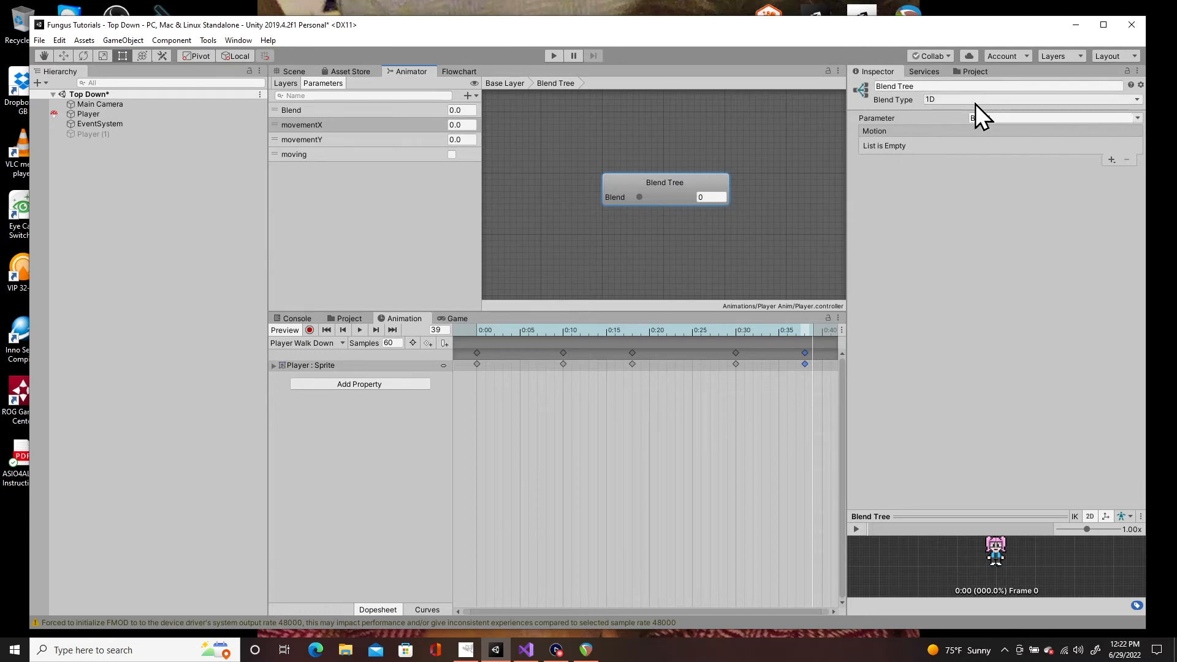
Step: Set the new blend tree to 2D Simple Directional with parameters movementX and movementY, and add a motion field
left_click(1138, 100)
left_click(998, 127)
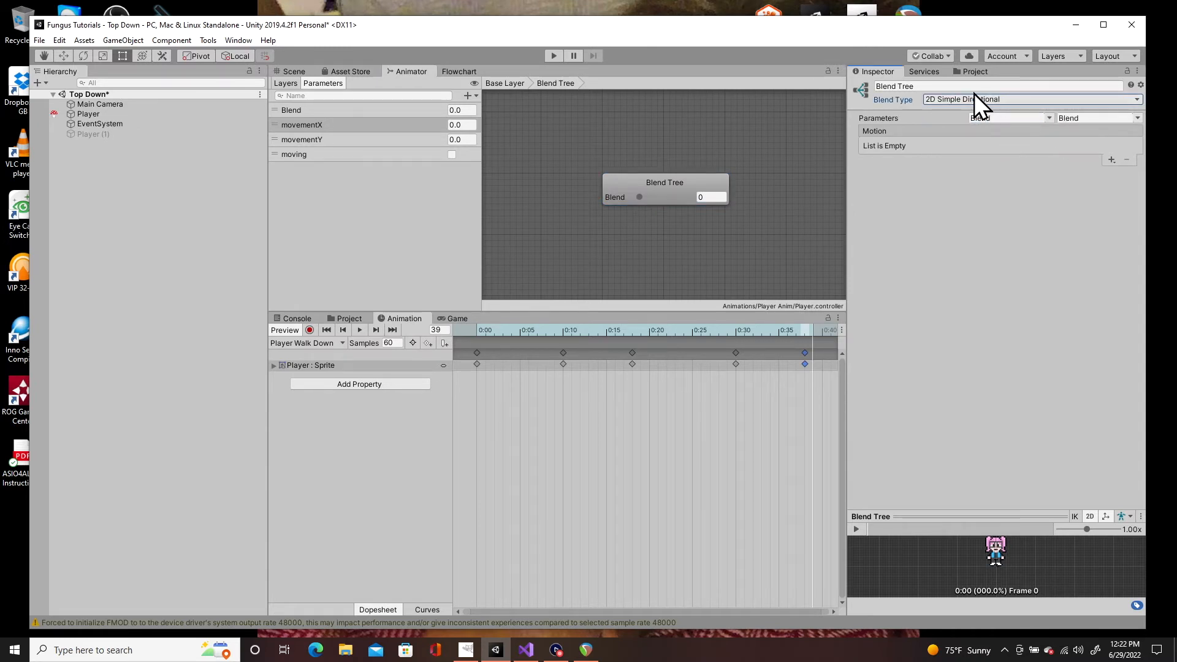
left_click(1052, 118)
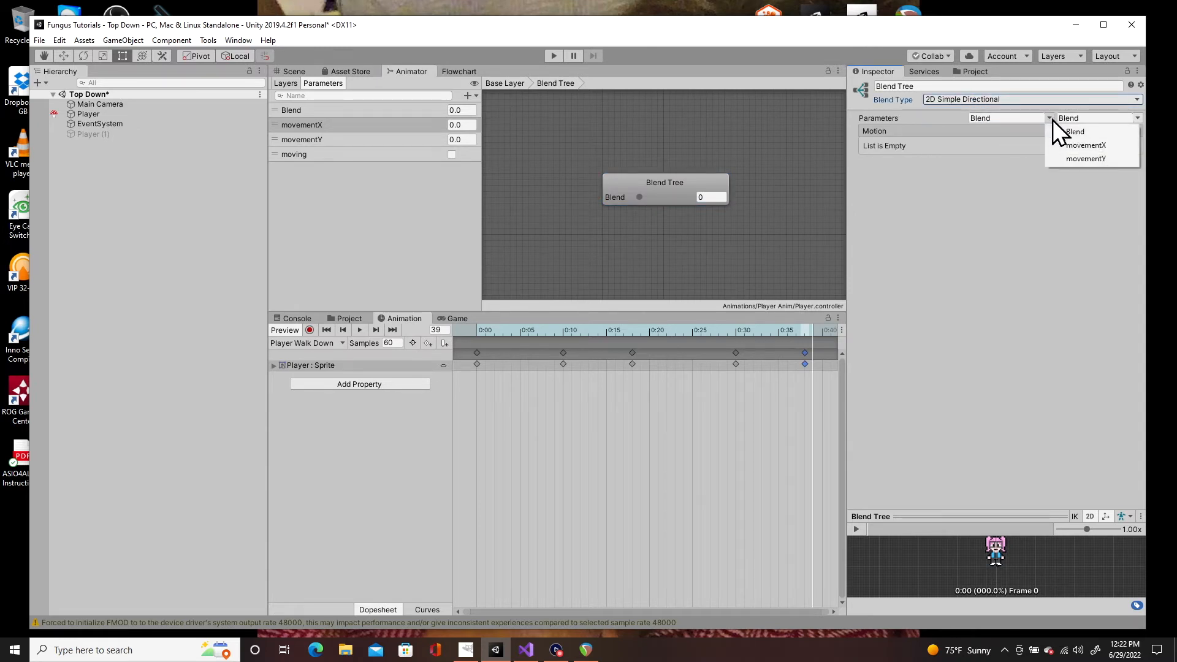
left_click(1075, 142)
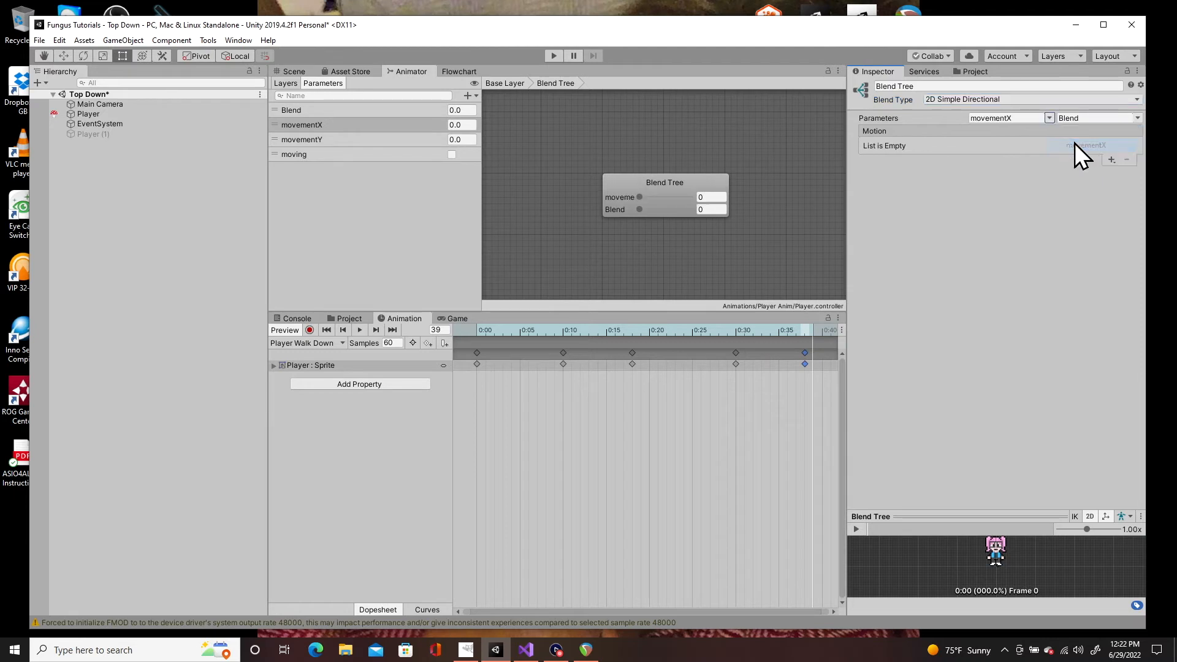
left_click(1139, 118)
left_click(1122, 160)
left_click(1113, 160)
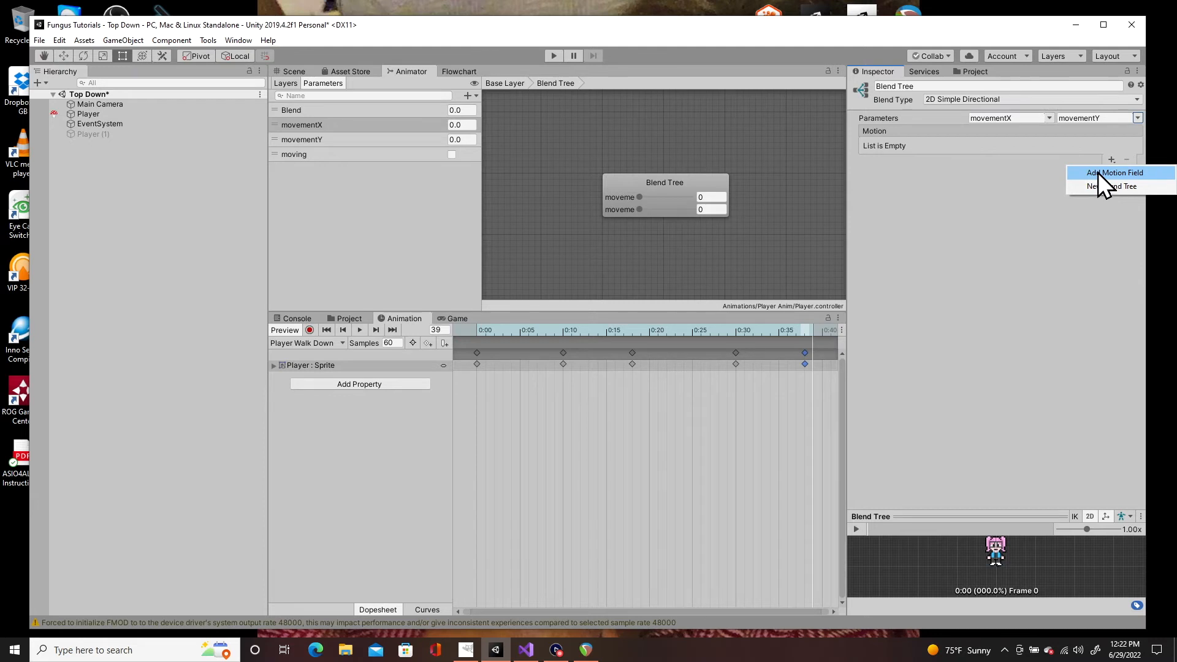
left_click(1098, 173)
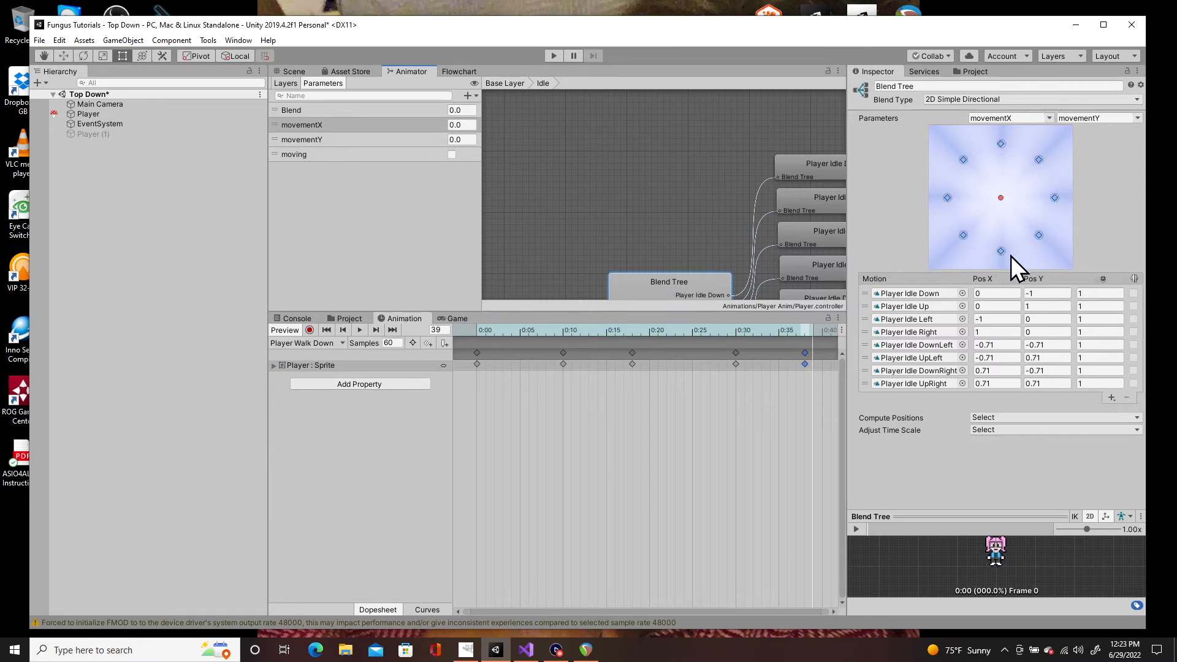
Step: Run the game and move the Player in all four directions to check its idle sprites against movementX and movementY
left_click(553, 56)
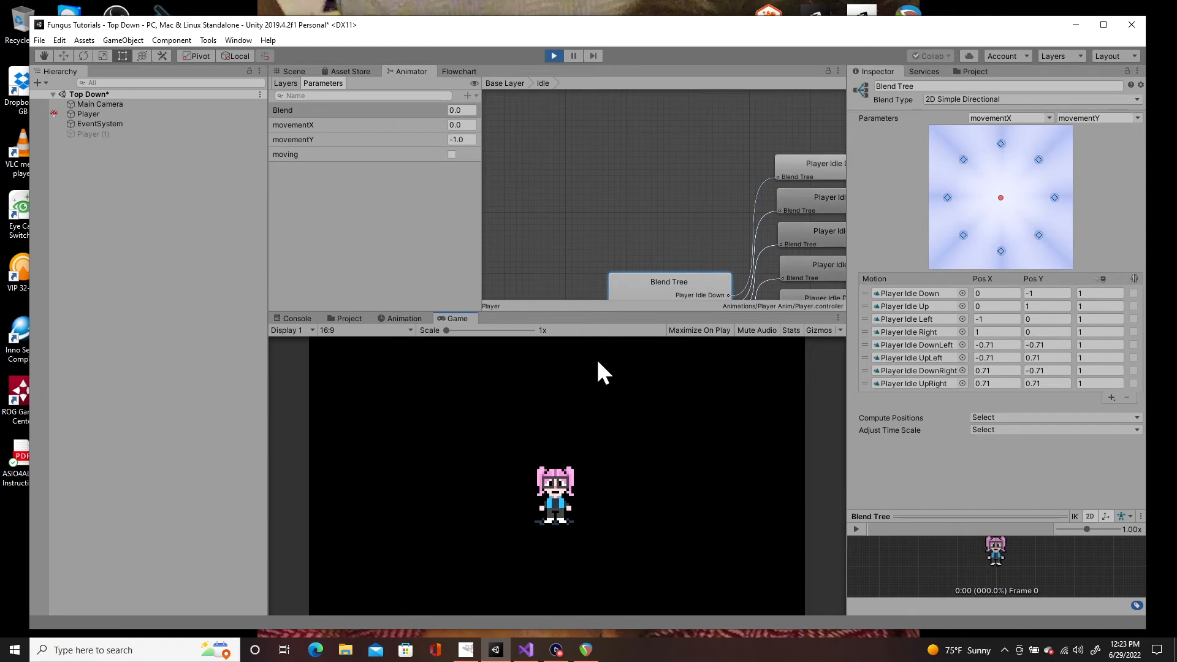
key("d")
key("a")
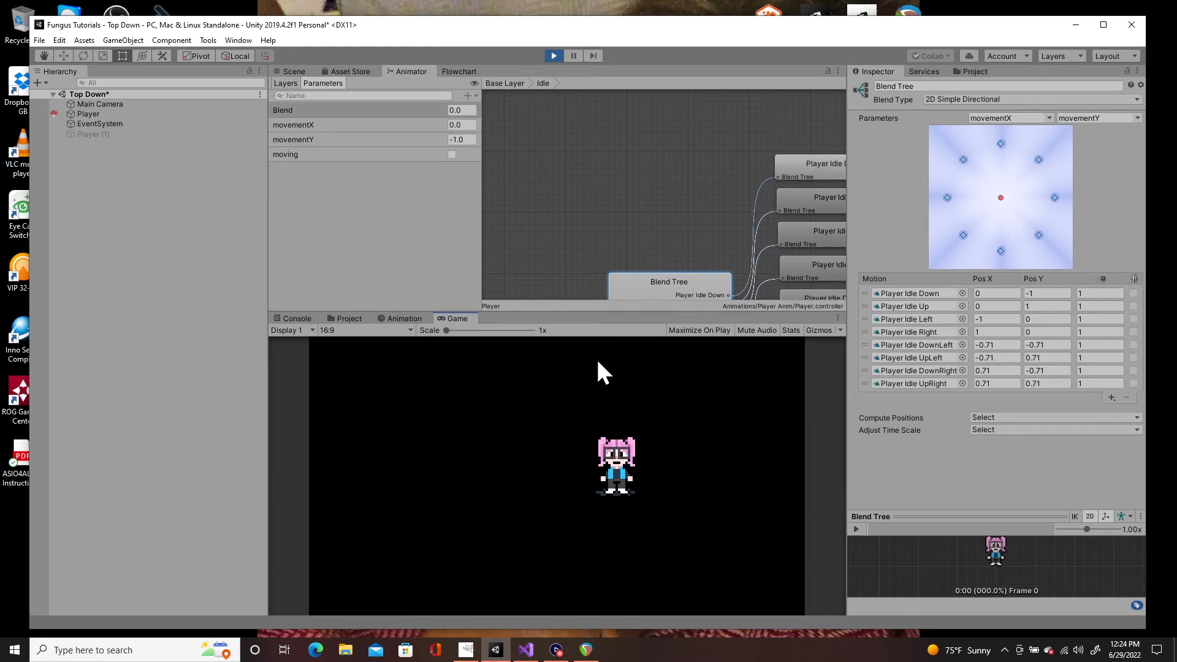
key("w")
key("a")
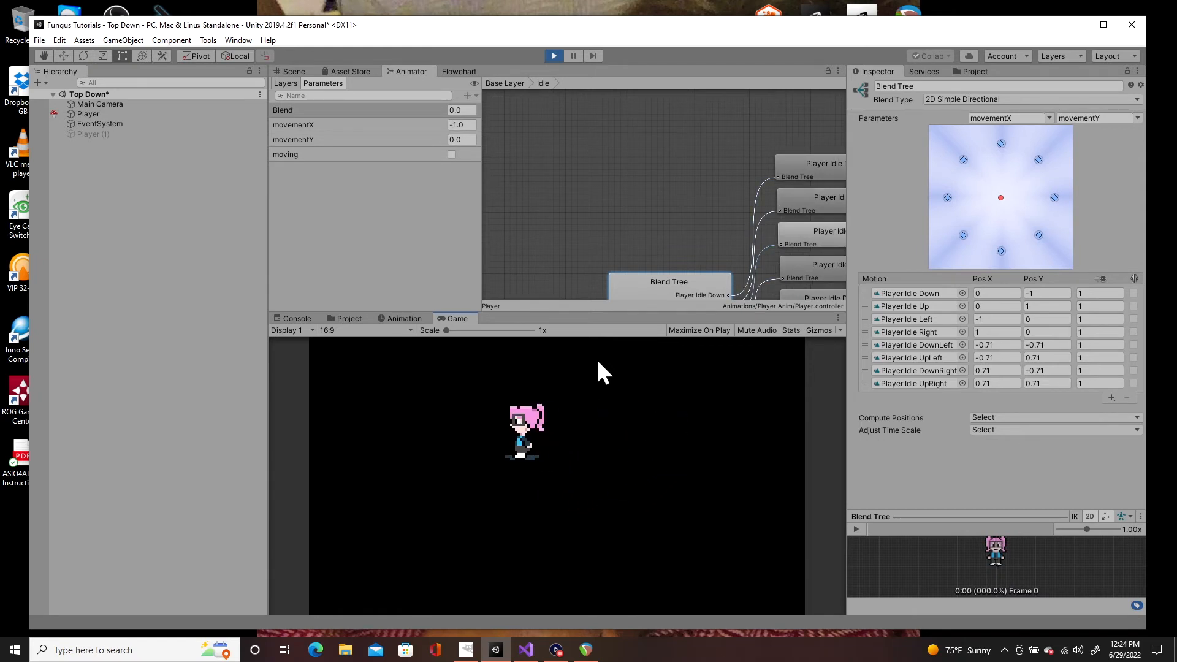
key("d")
key("s")
key("w")
key("d")
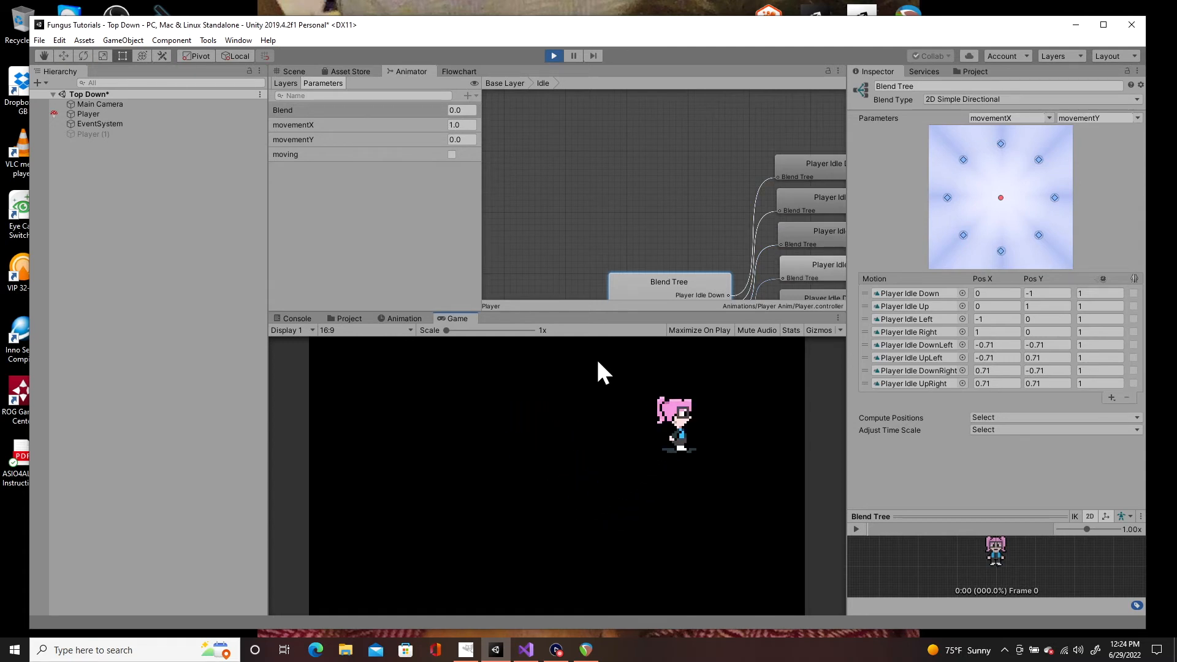
key("a")
key("s")
key("d")
key("s")
key("w")
key("w")
key("d")
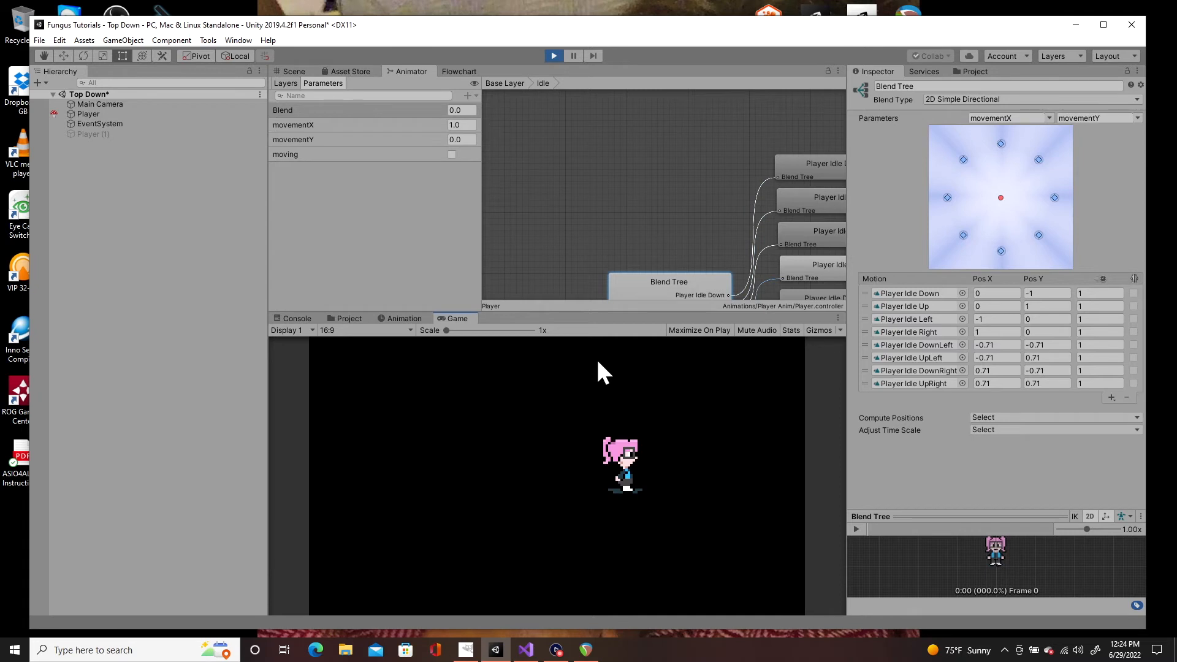
Step: Enter -1 as the Pos Y of the Player Idle Down motion in the Idle blend tree
left_click(1033, 295)
type("-1")
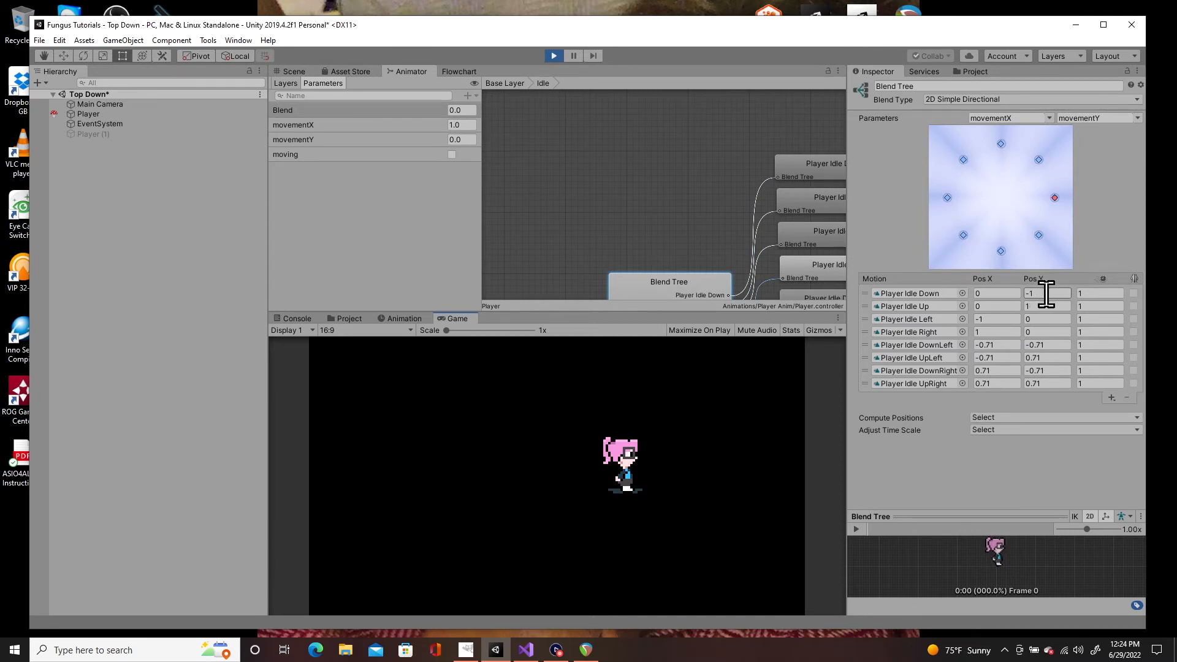
key("BackSpace")
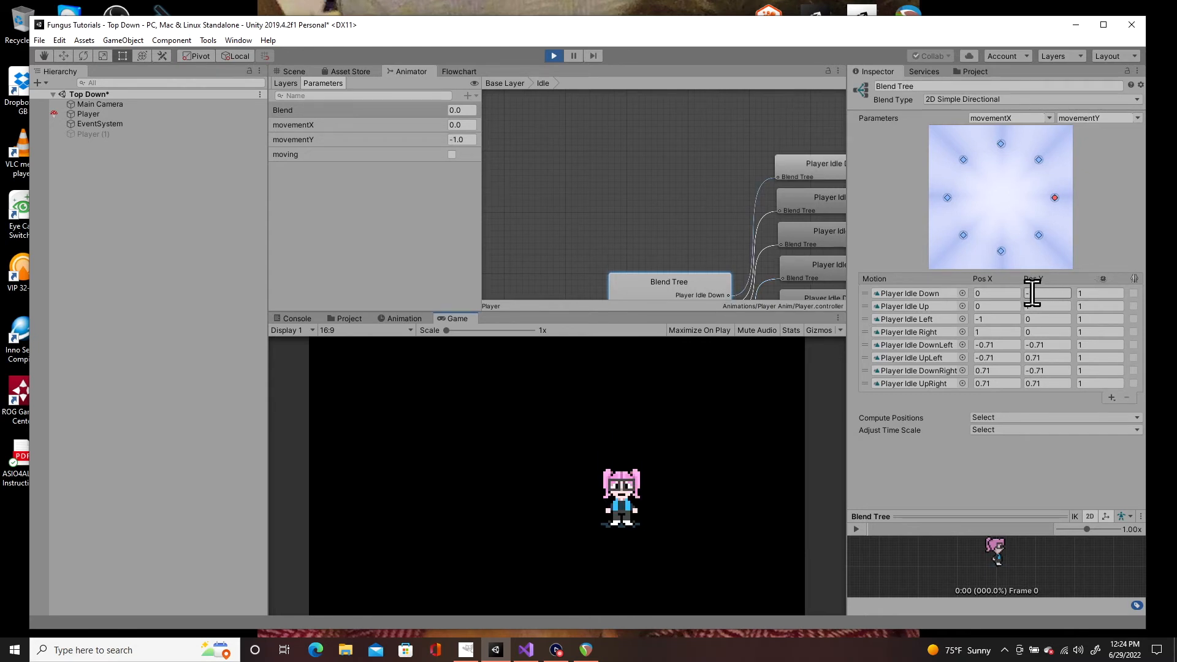
type("1")
key("Return")
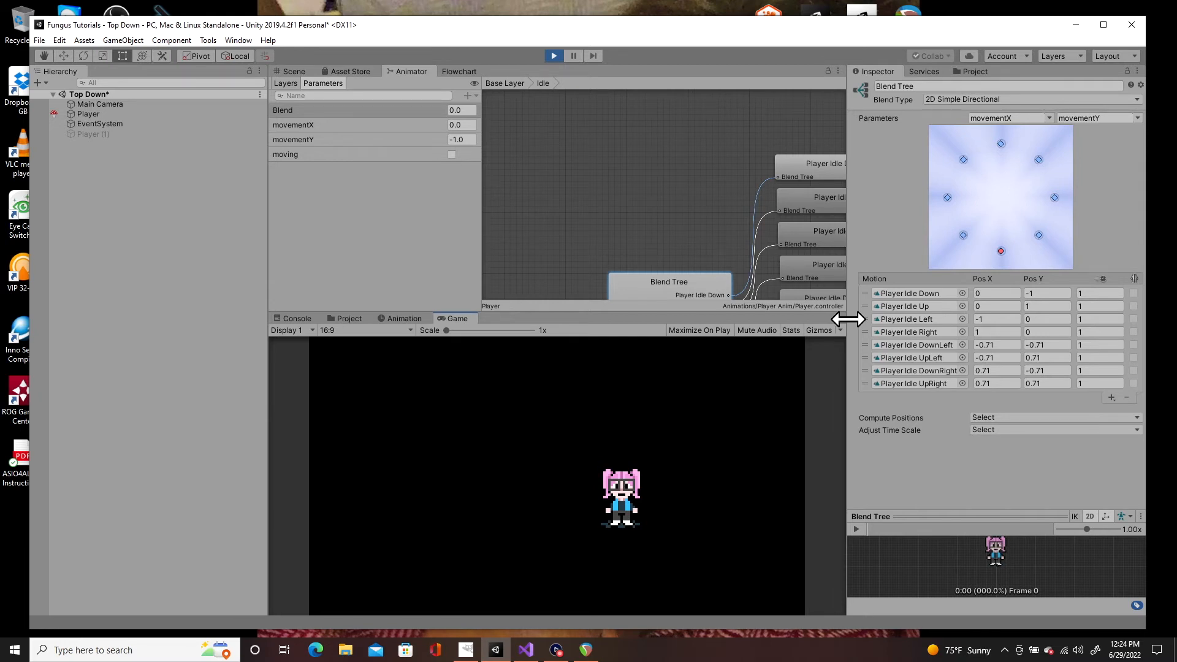
Step: Move the Player up, left, right and down again to compare its facing with the listed motion positions, and stop the game
key("Up")
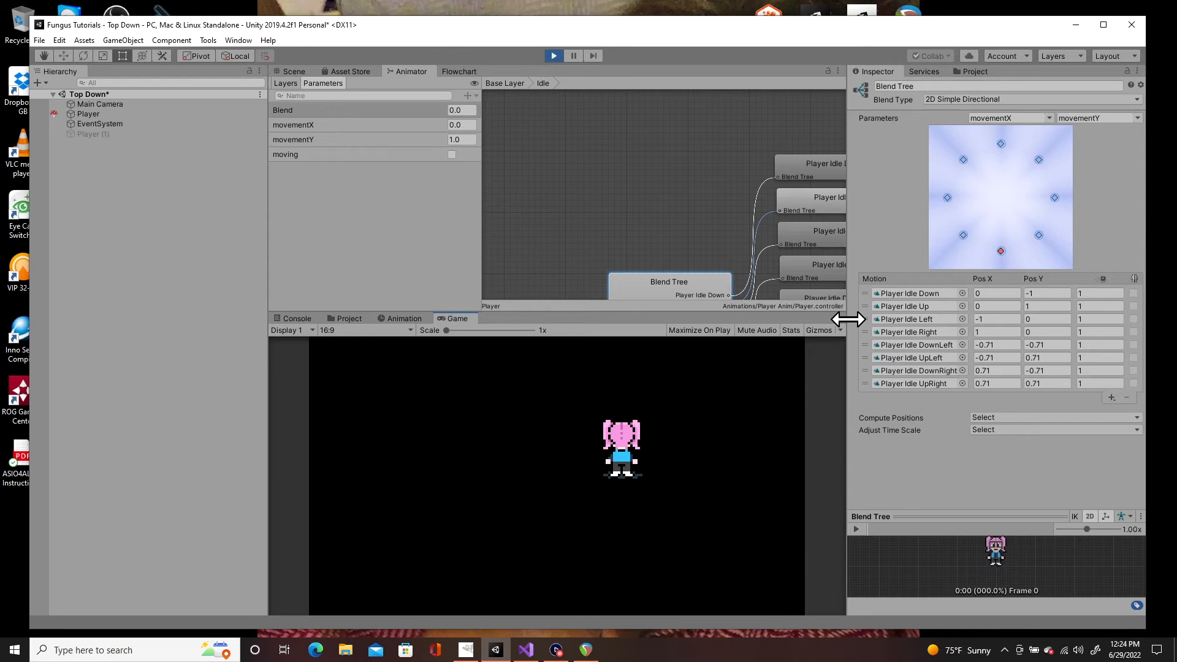
key("Left")
key("Right")
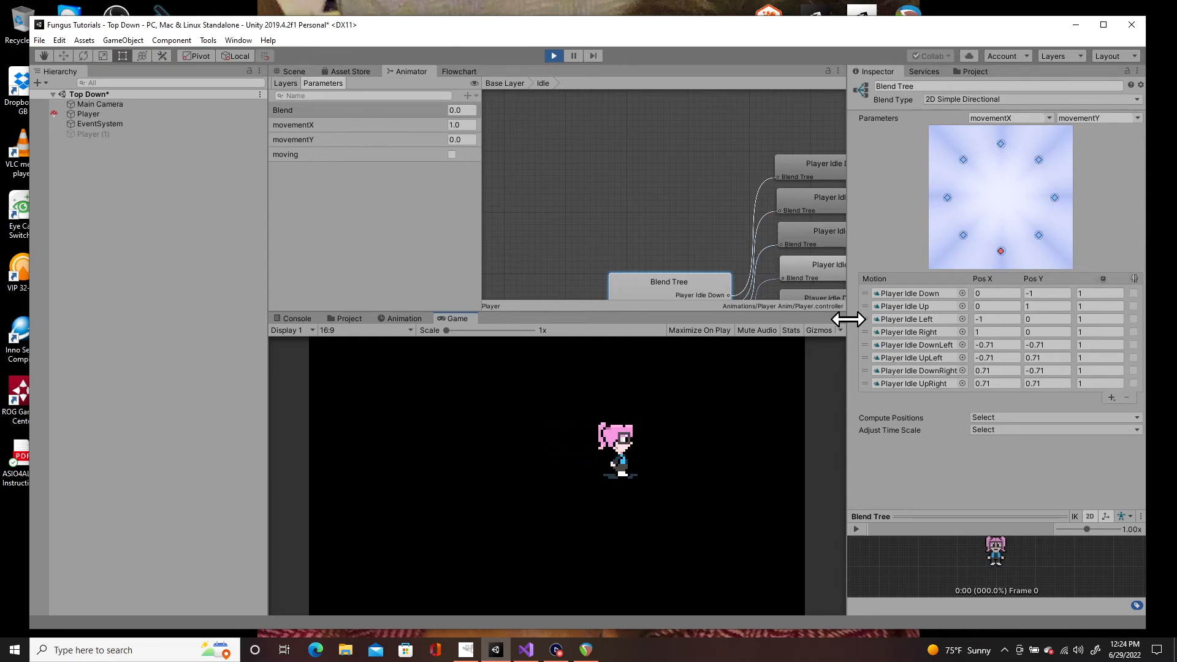
key("Left")
key("Down")
key("Left")
key("Up")
key("Right")
key("Down")
key("Down")
key("Left")
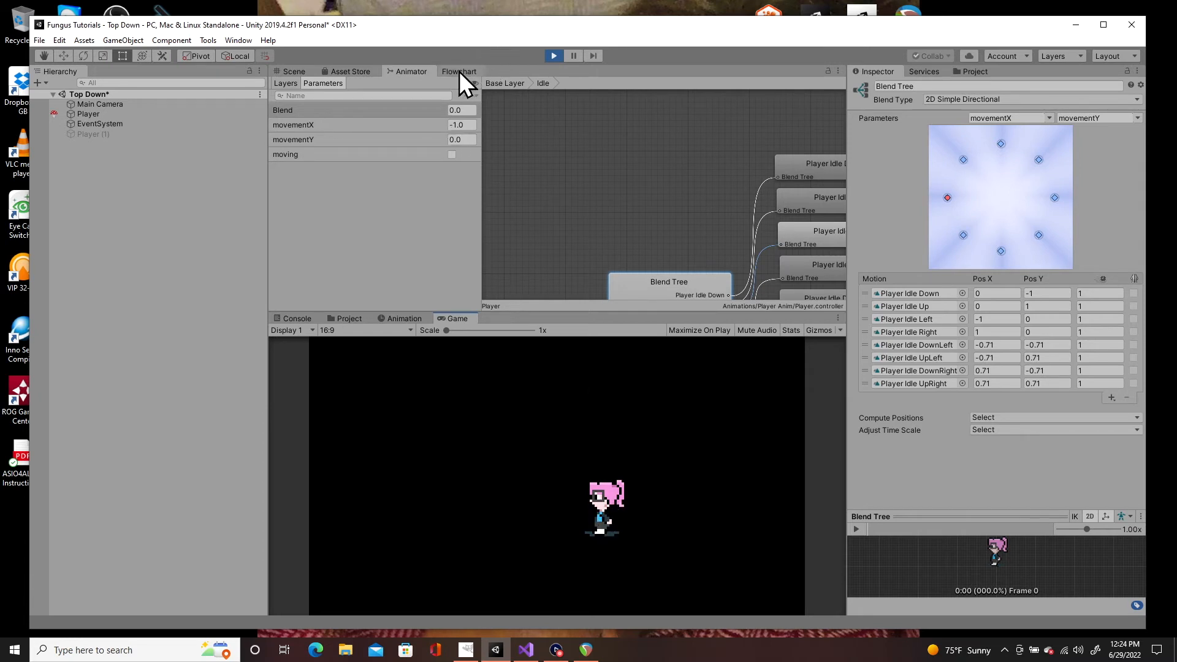
left_click(554, 56)
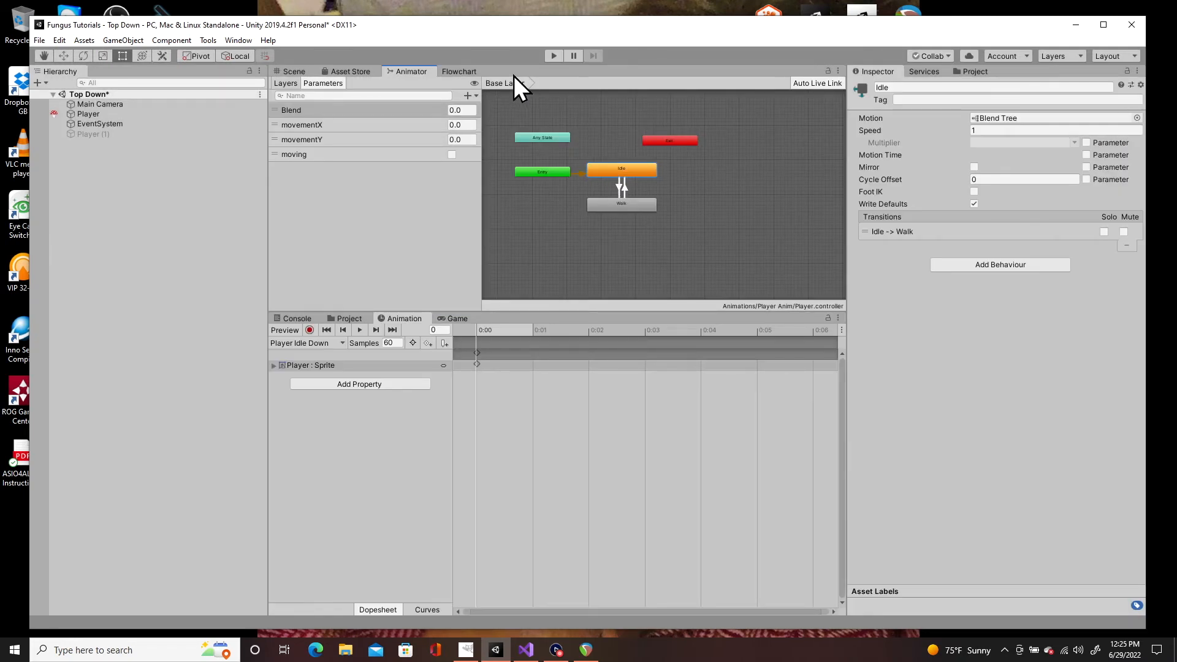
Step: Copy the Idle state on the base layer, paste it, and place the duplicate beside the Walk state
double_click(611, 170)
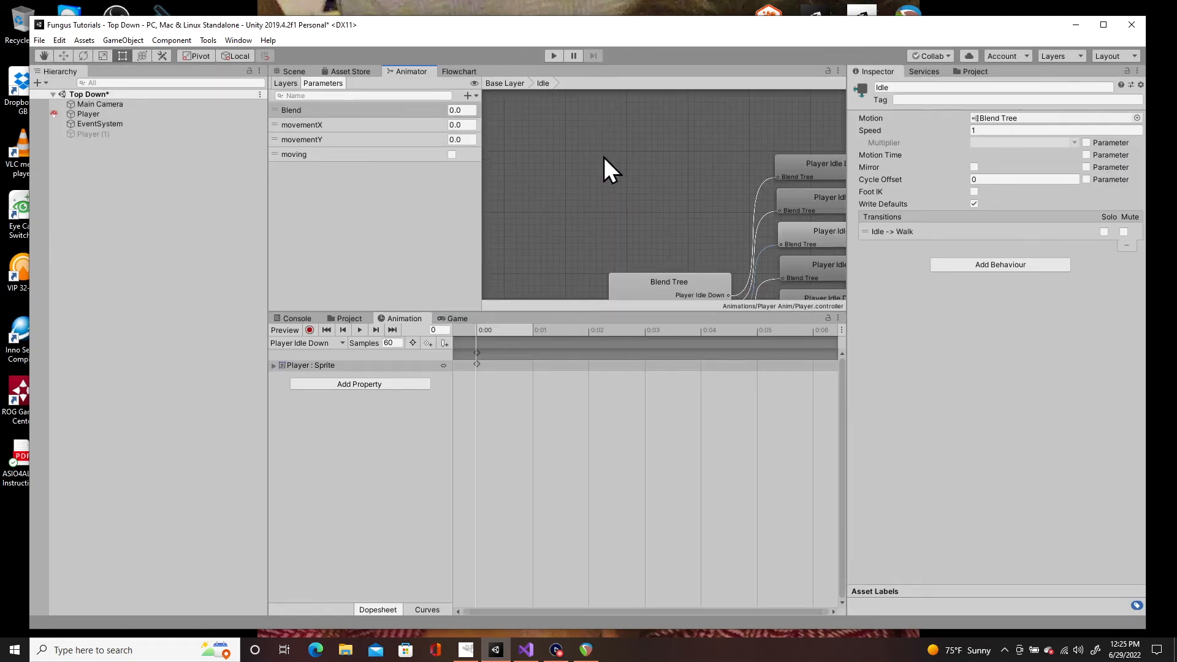
left_click(520, 84)
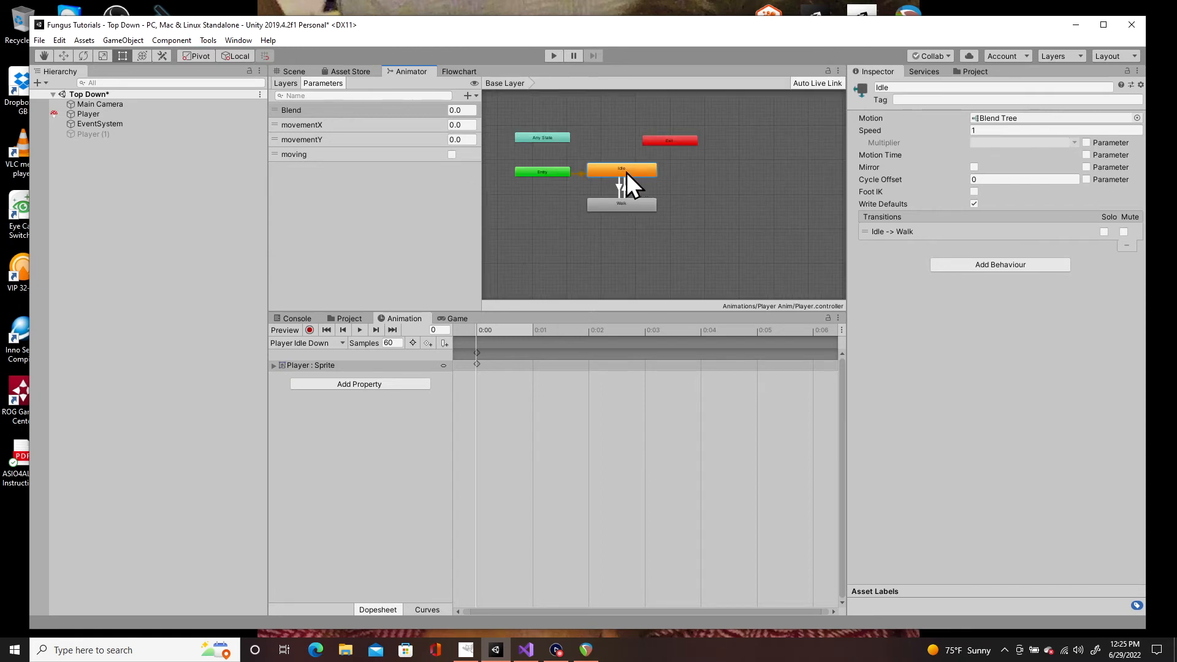
mouse_move(627, 171)
left_mouse_down()
mouse_move(647, 160)
mouse_move(635, 170)
left_mouse_up()
right_click(634, 169)
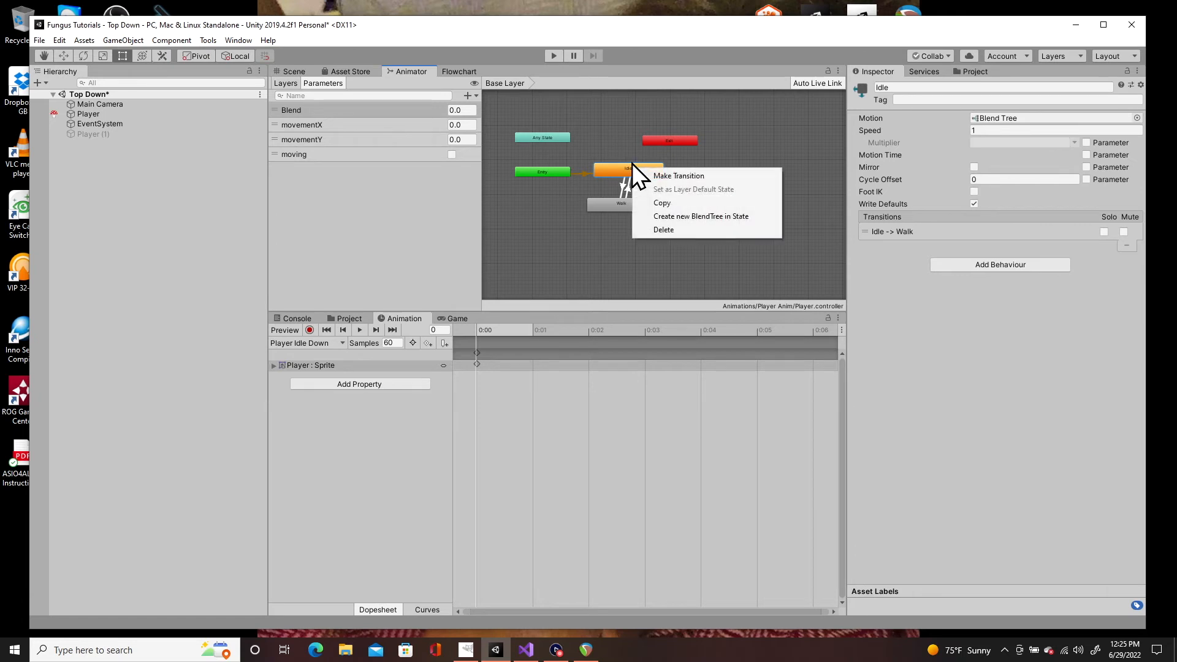
left_click(673, 204)
right_click(706, 188)
left_click(737, 223)
left_click_drag(734, 197, 701, 208)
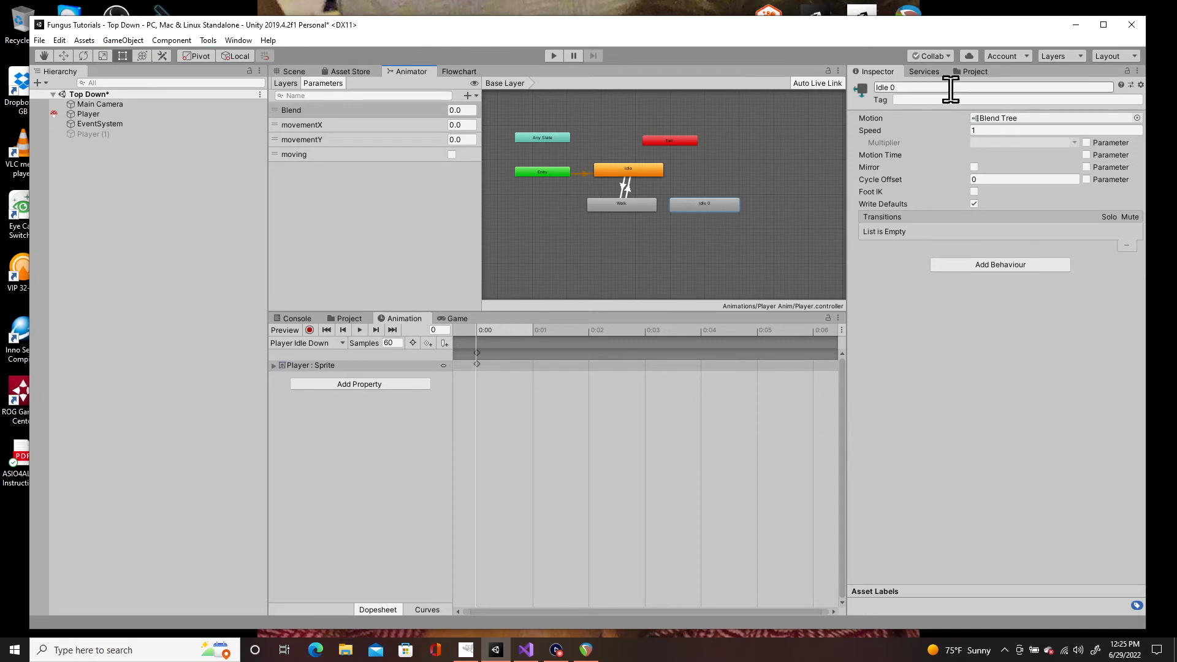
Step: Open the duplicated state's blend tree and replace its Player Idle Down motion with Player Walk Down
left_click(918, 87)
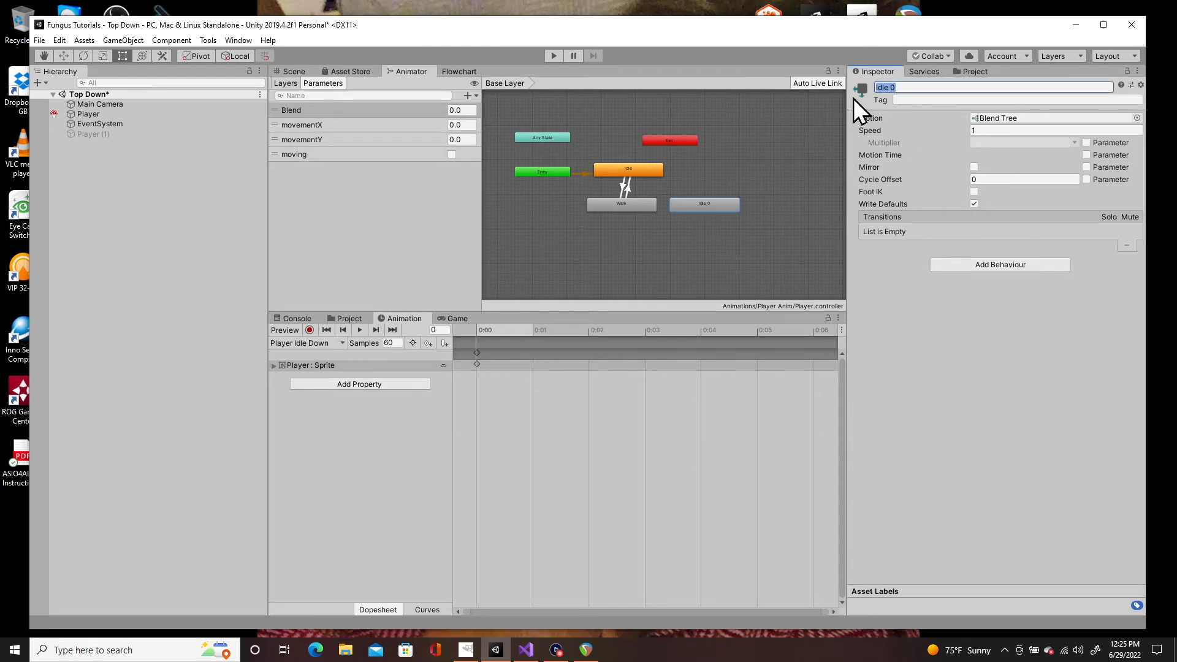
double_click(709, 209)
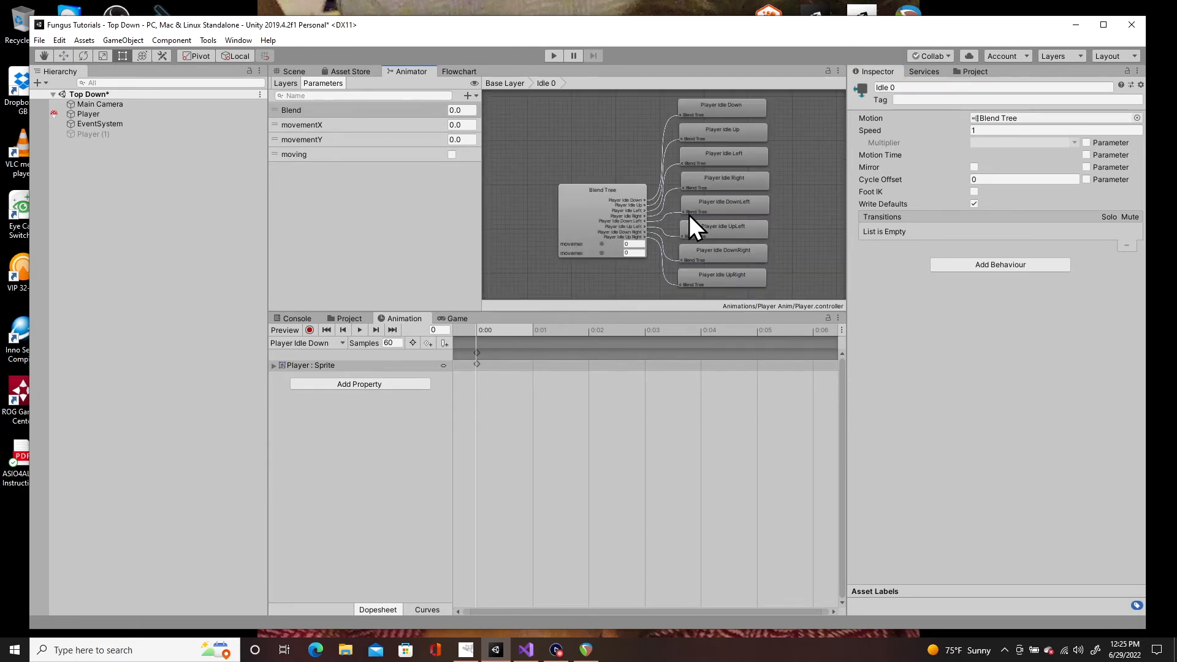
left_click(618, 209)
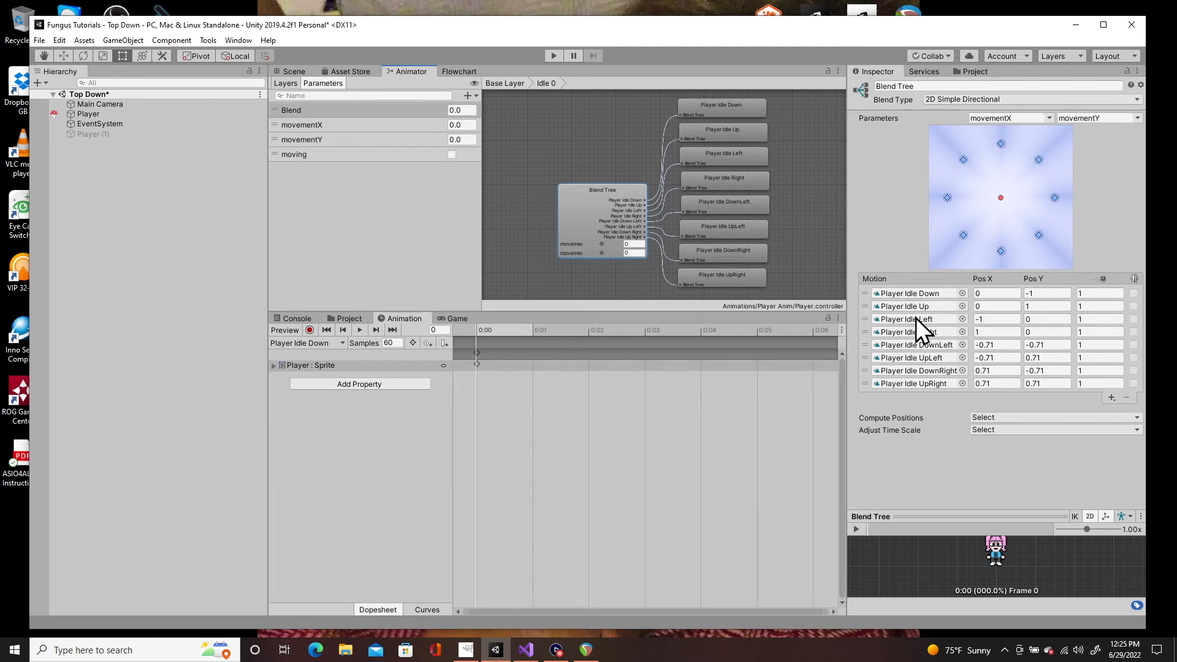
left_click(963, 294)
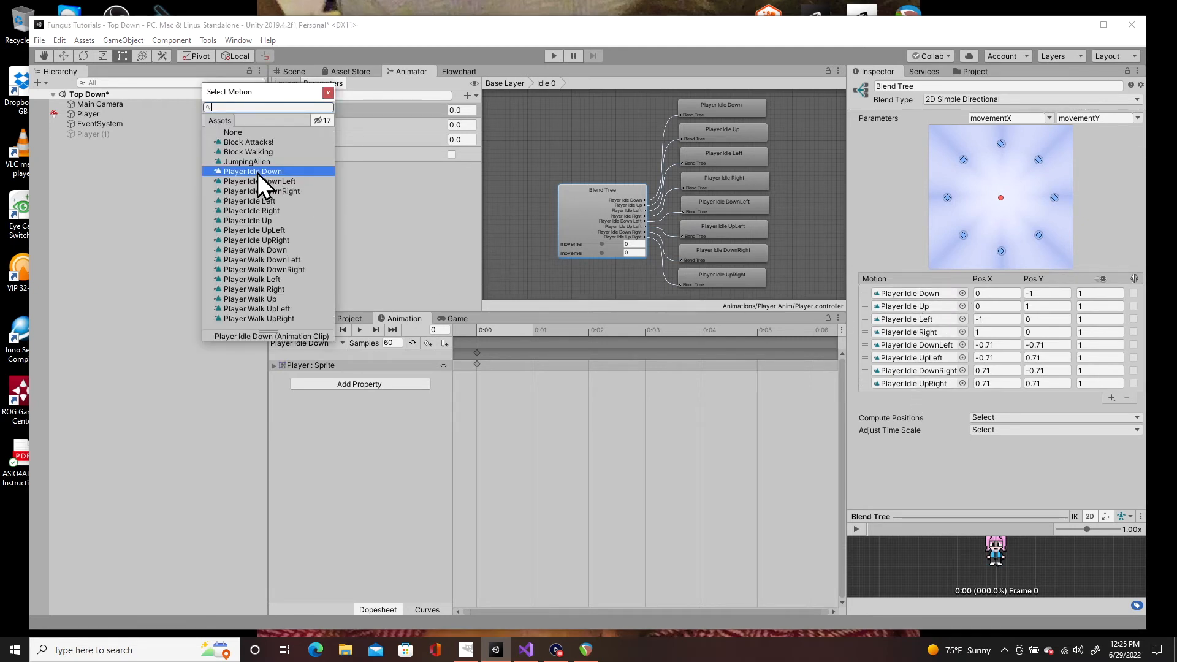
left_click(271, 251)
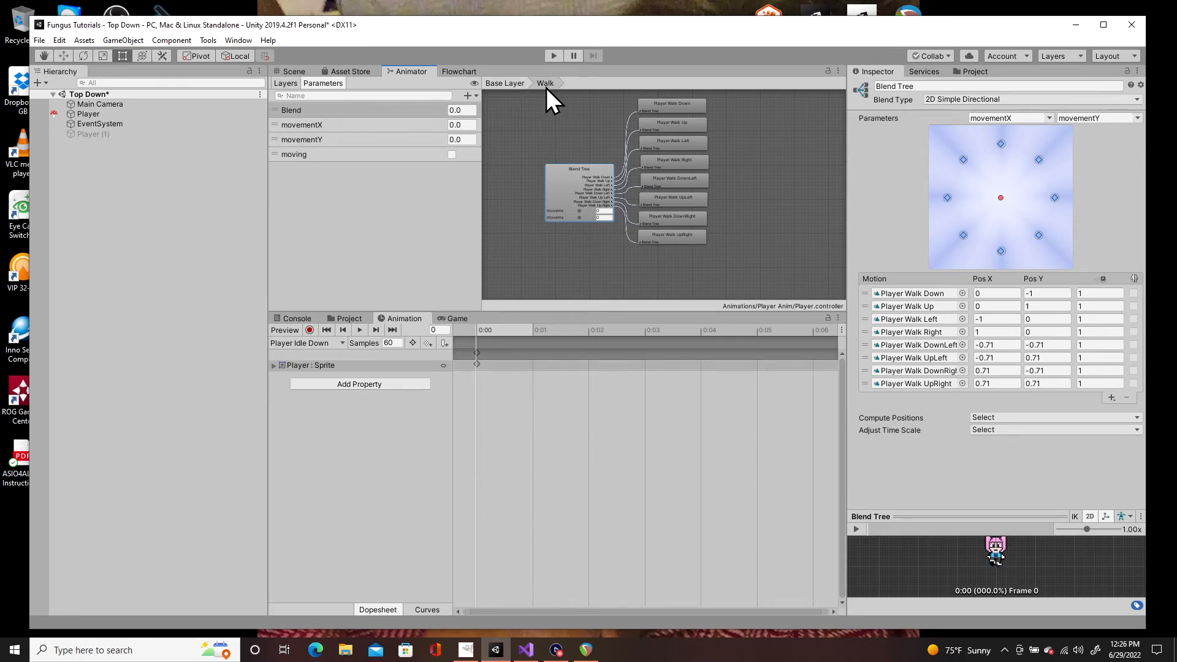
Step: Return to the base layer, start a transition from Idle, and select the existing Idle -> Walk transition to inspect its settings
left_click(503, 83)
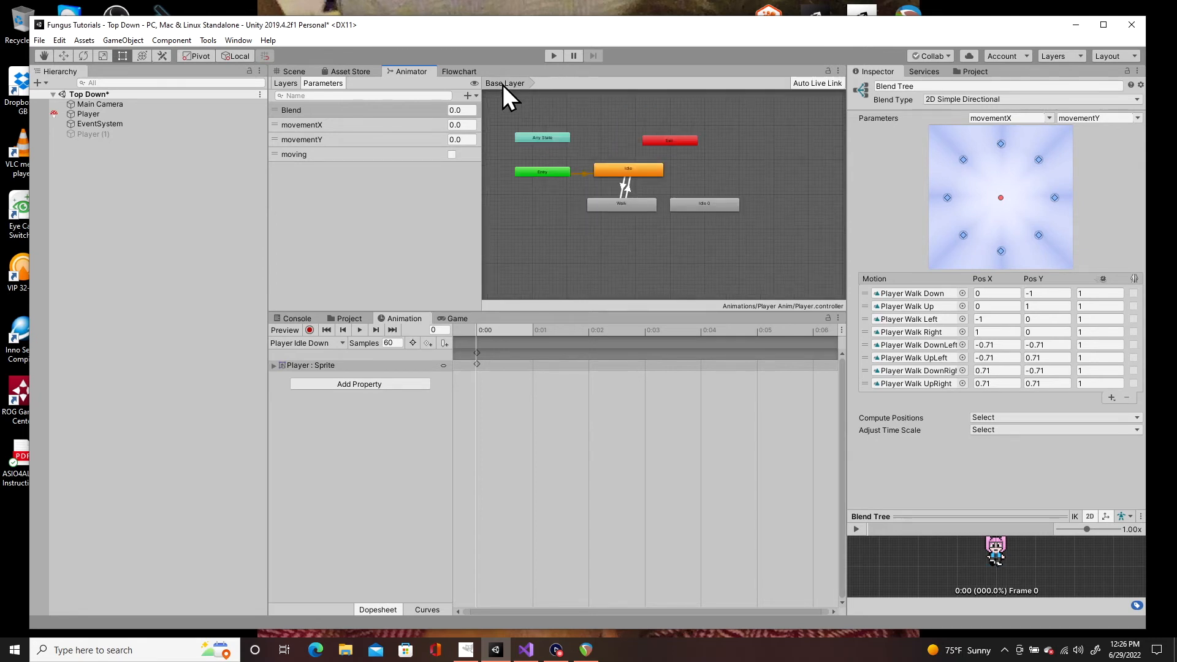
left_click(621, 172)
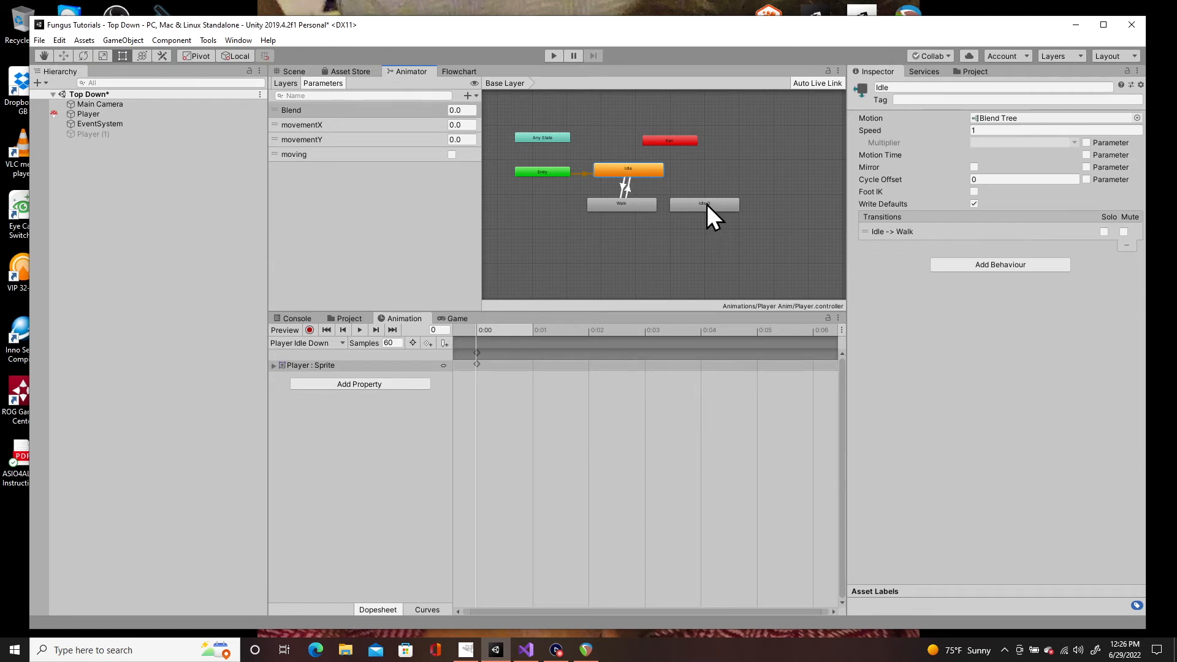
right_click(609, 171)
left_click(644, 180)
left_click(624, 187)
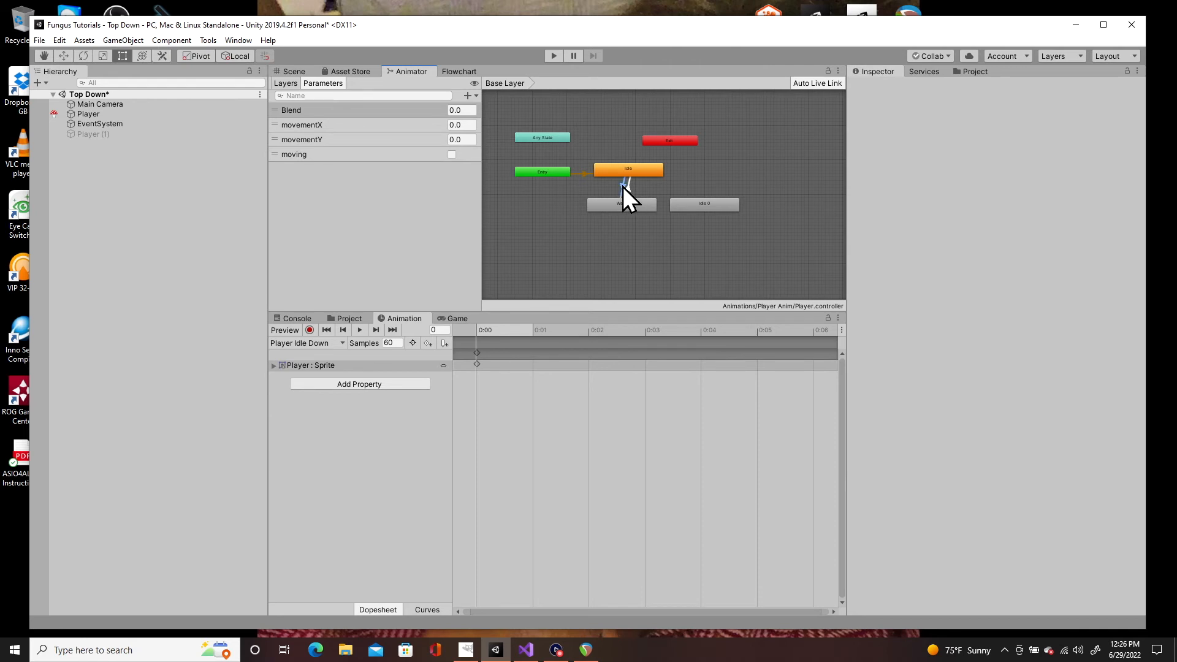
left_click(623, 187)
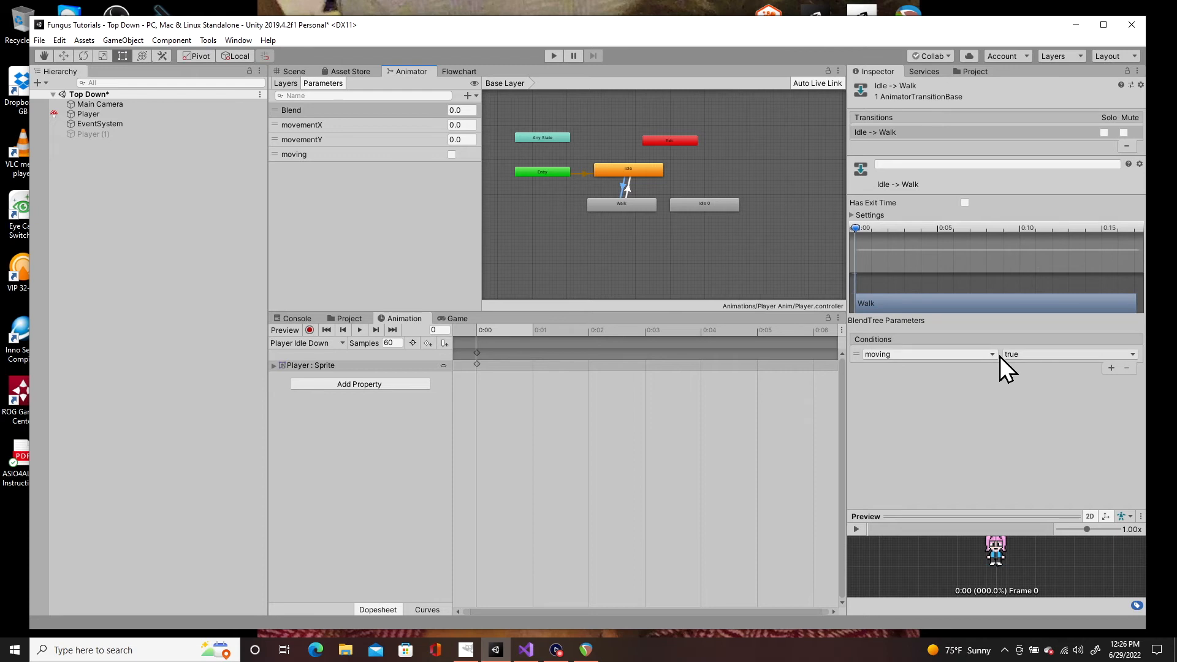
Step: Add a second condition to the Idle -> Walk transition, remove it again, and set Has Exit Time to off
left_click(1112, 368)
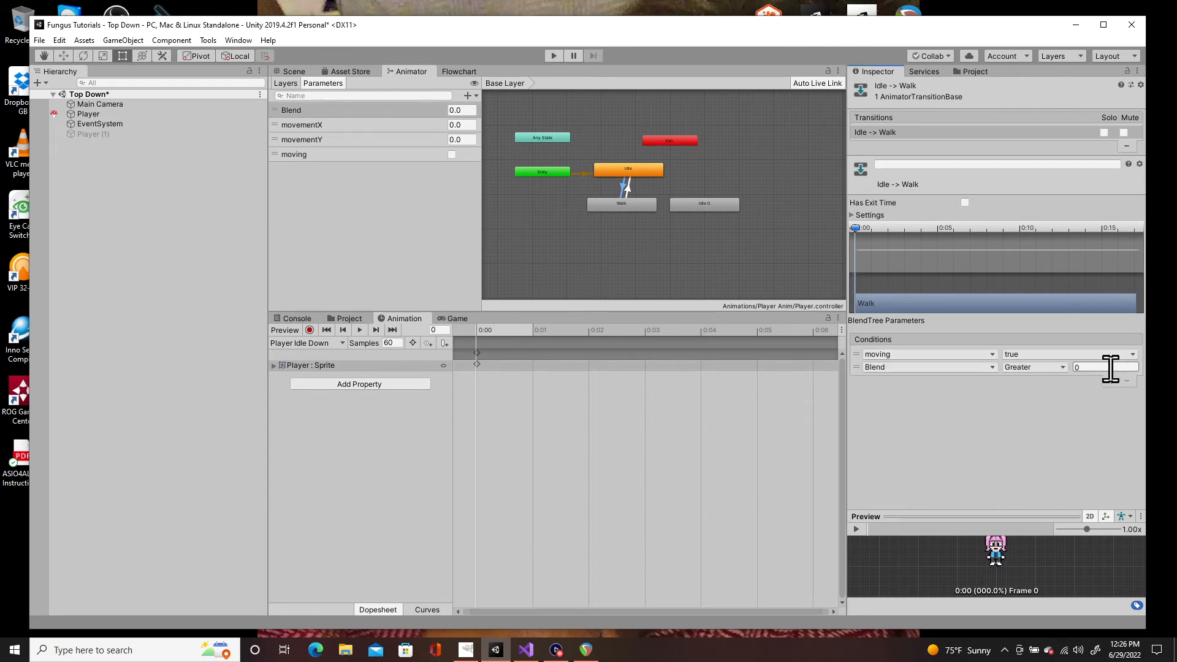
left_click(992, 368)
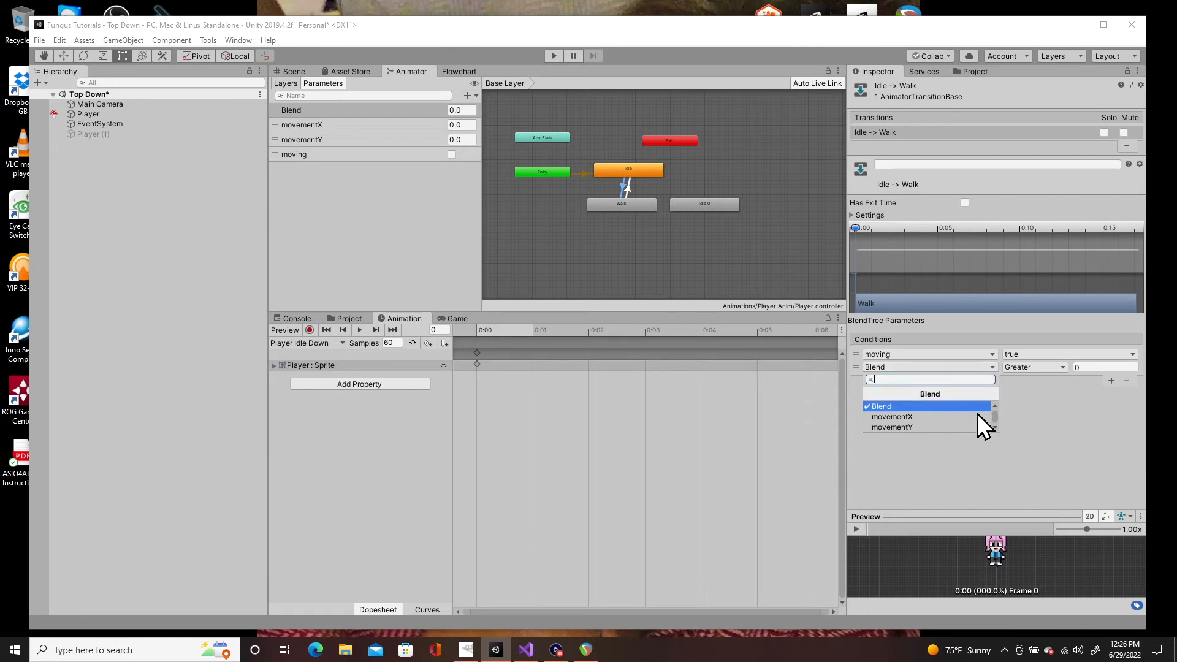
left_click(995, 428)
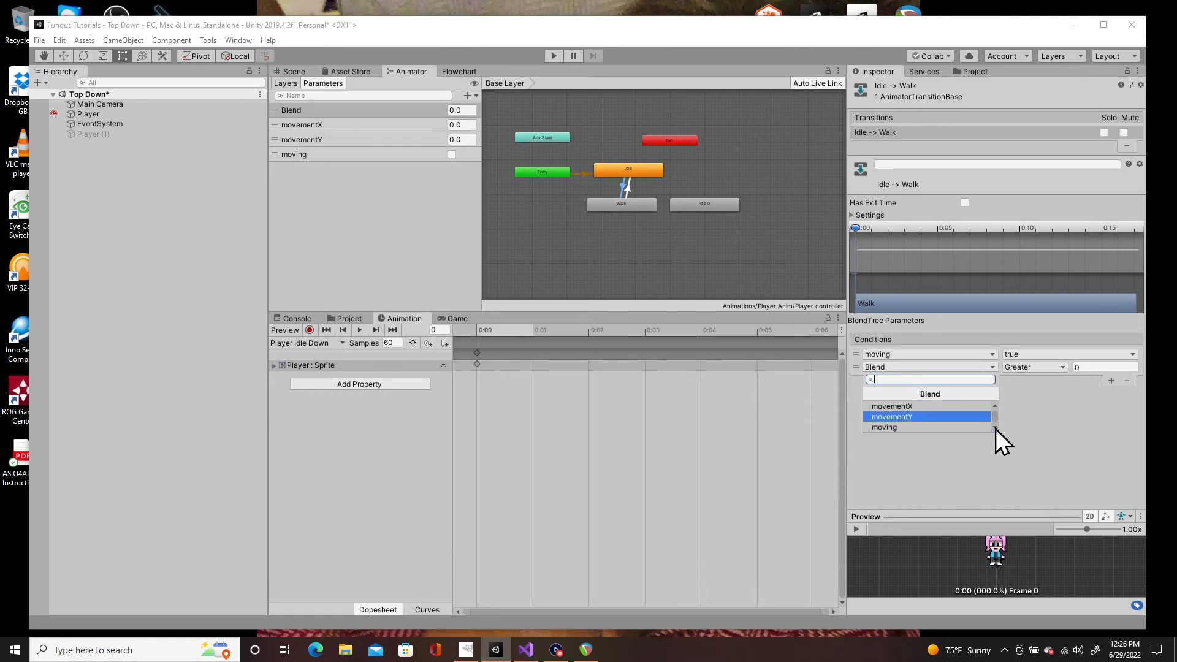
left_click(932, 428)
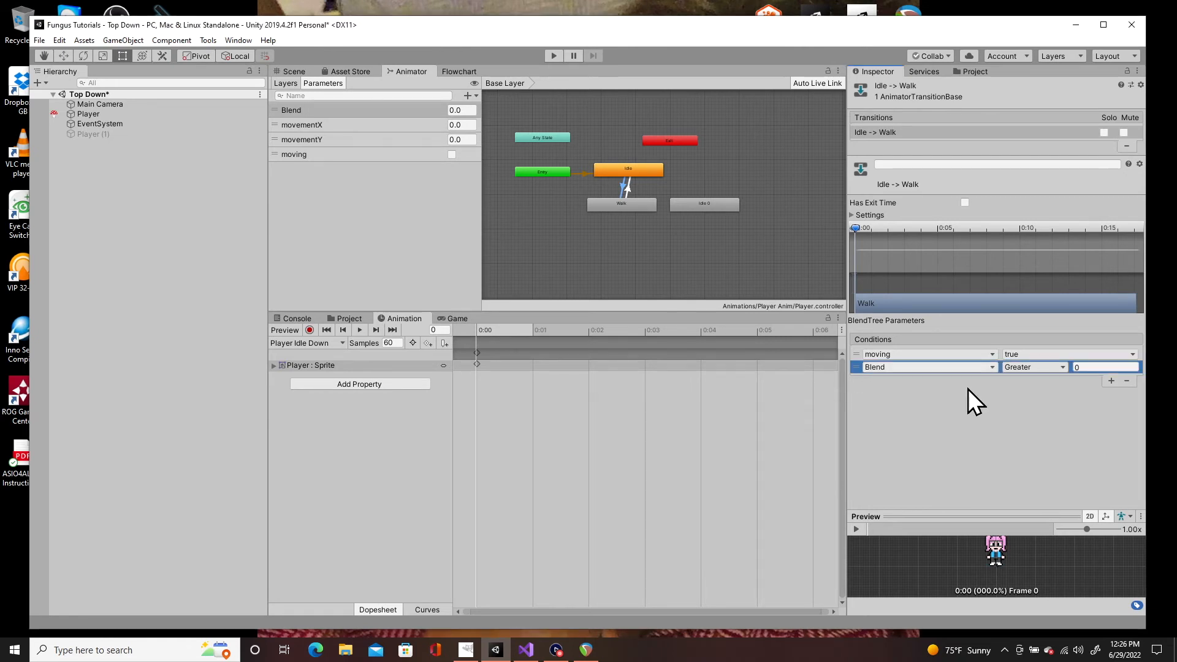
left_click(1127, 381)
left_click(967, 202)
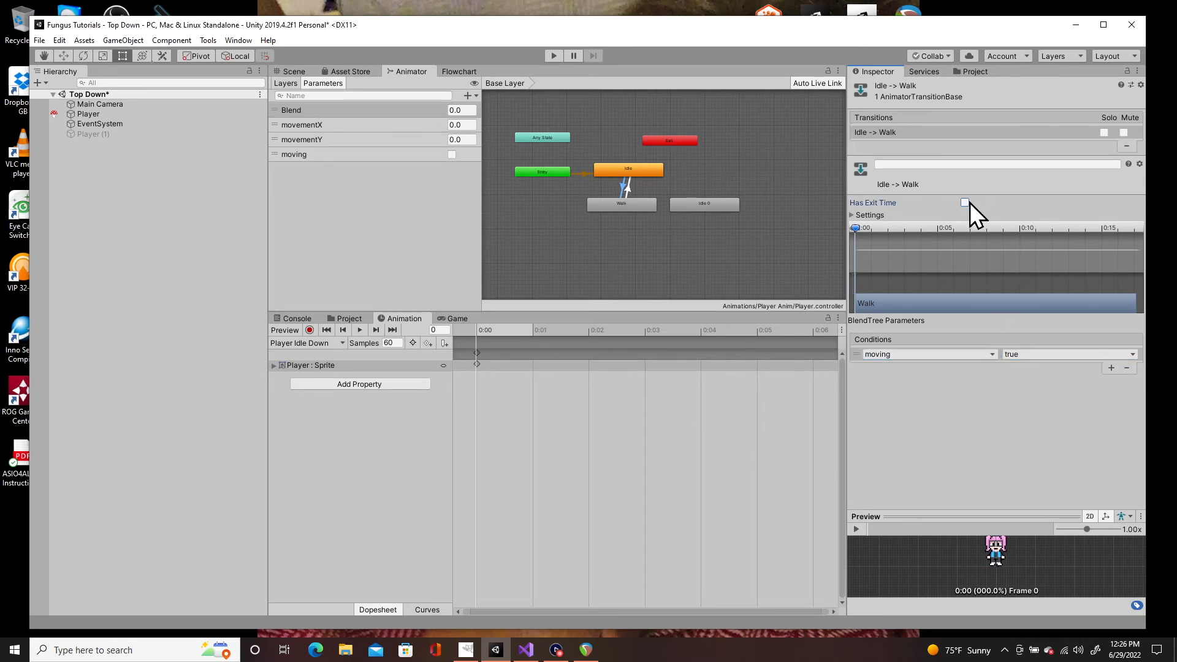
Step: Review the exit time and transition duration settings of the Idle -> Walk transition
left_click(852, 215)
left_click(948, 255)
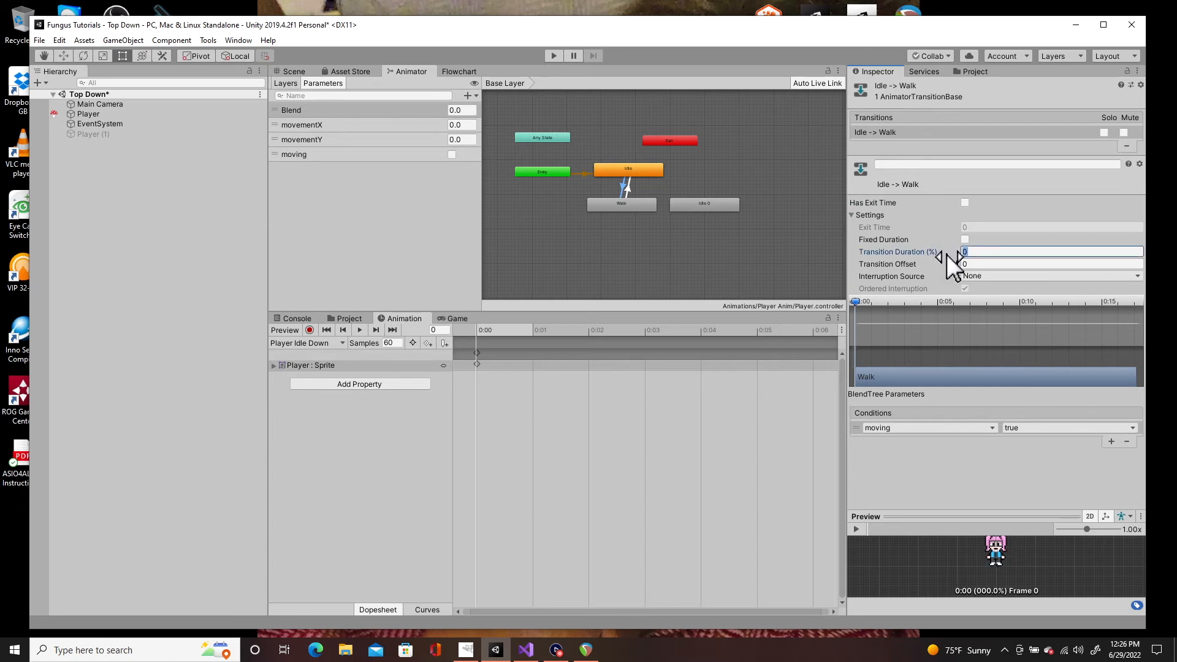
left_click(853, 215)
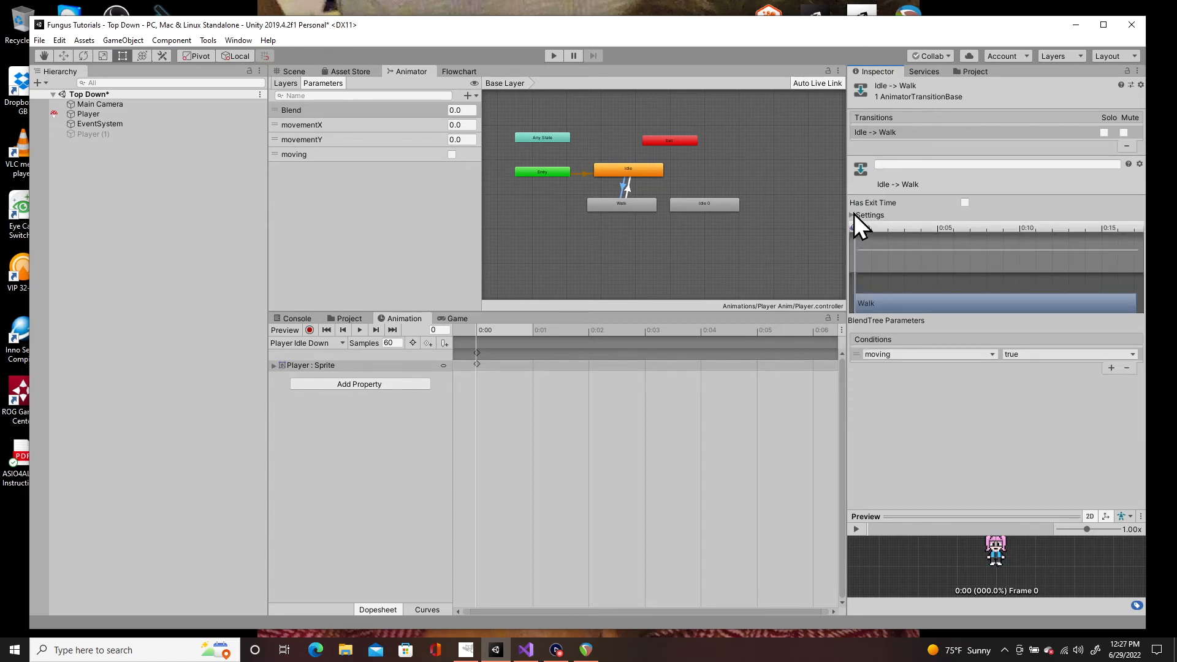
Step: Start a transition from the Walk state, select the existing Walk -> Idle transition, and inspect its timing settings and condition
left_click(631, 205)
right_click(632, 202)
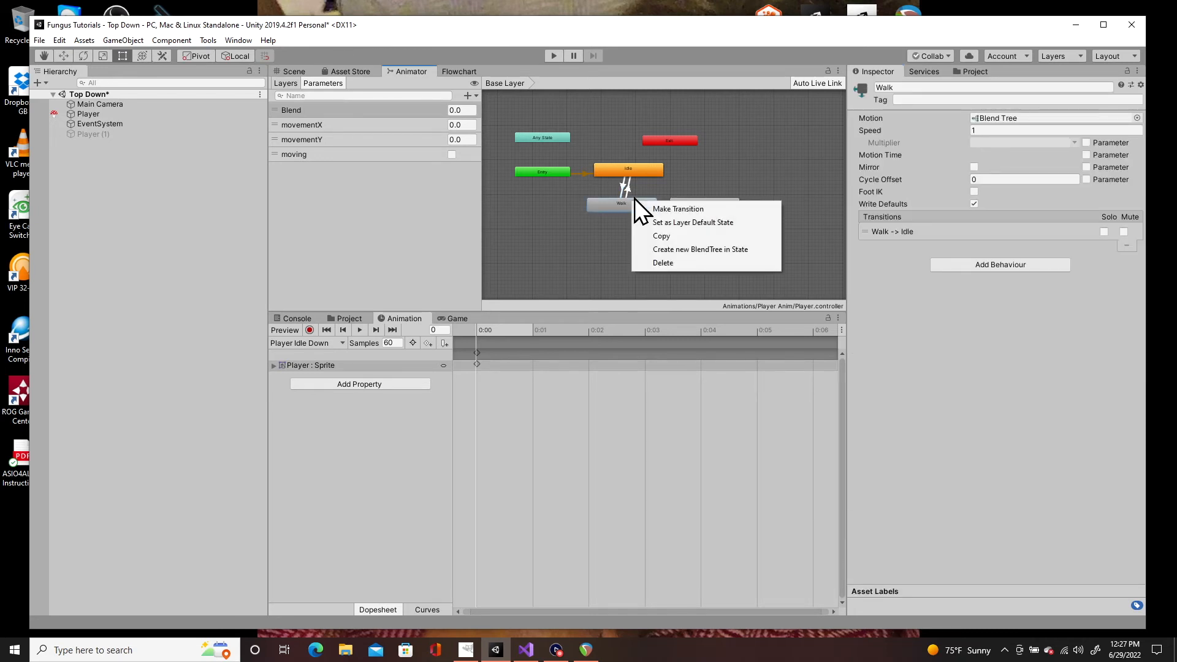
left_click(671, 210)
left_click(628, 191)
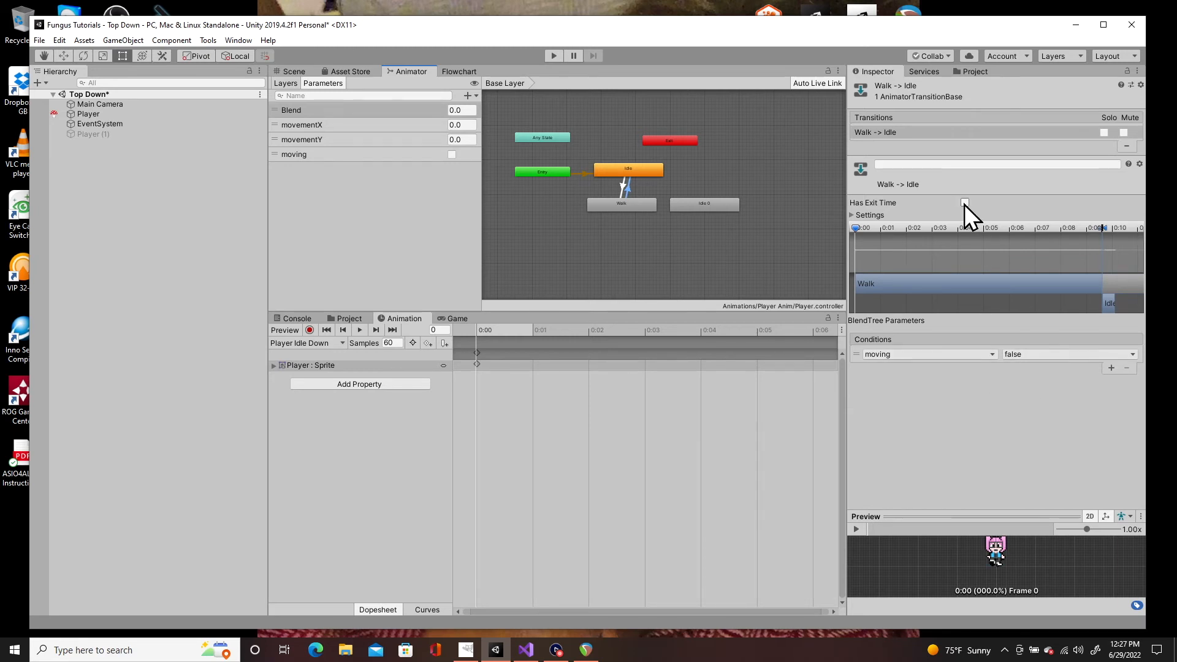
left_click(850, 218)
left_click(852, 215)
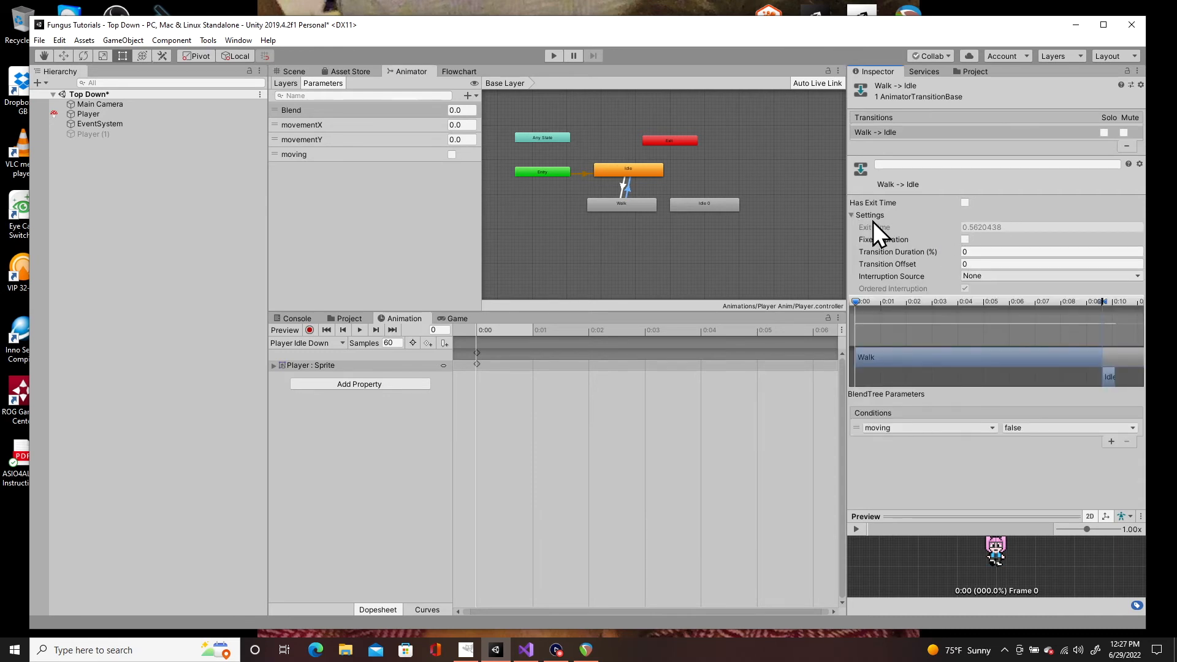
left_click(852, 215)
Step: Run the game and walk the Player repeatedly in all directions to test the Idle and Walk animations, ending play mode when done
left_click(554, 56)
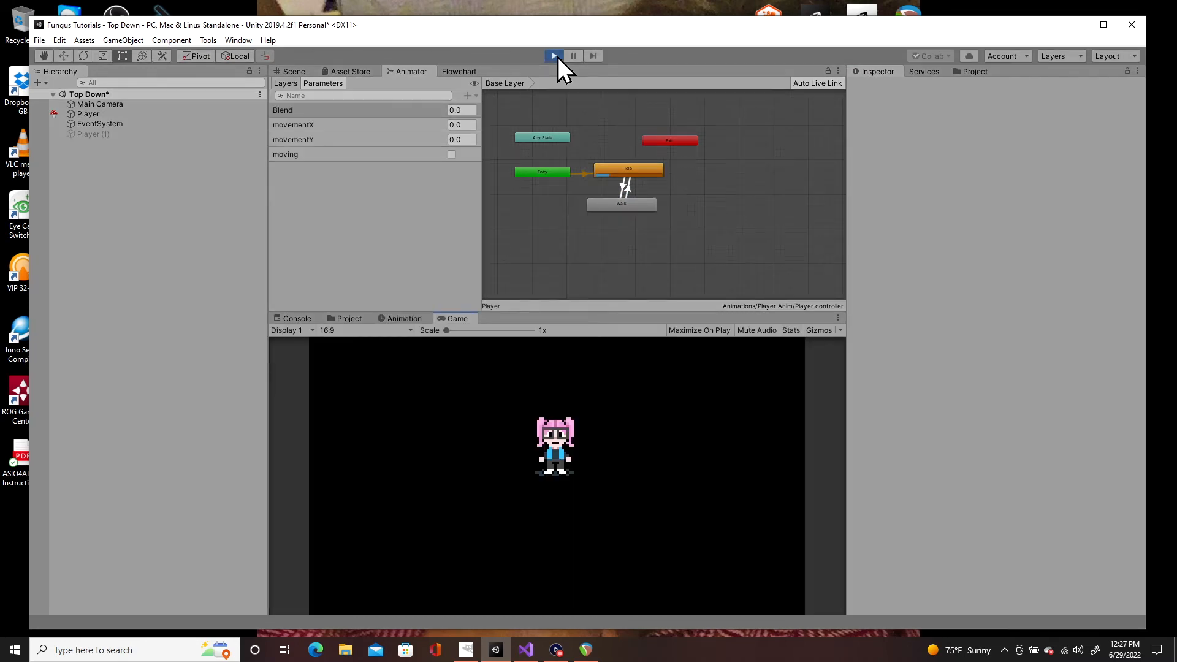
key("Down")
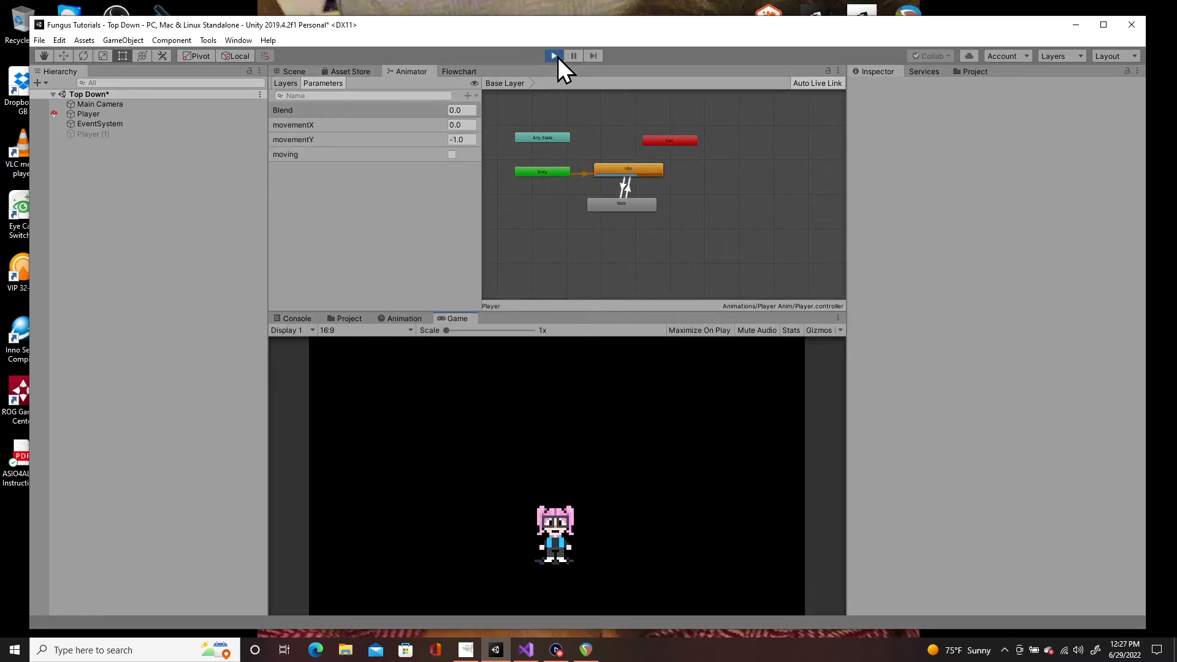
key("Right")
key("Up")
key("Left")
key("Down")
key("Down")
key("Right")
key("Right")
key("Up")
key("Up")
key("Left")
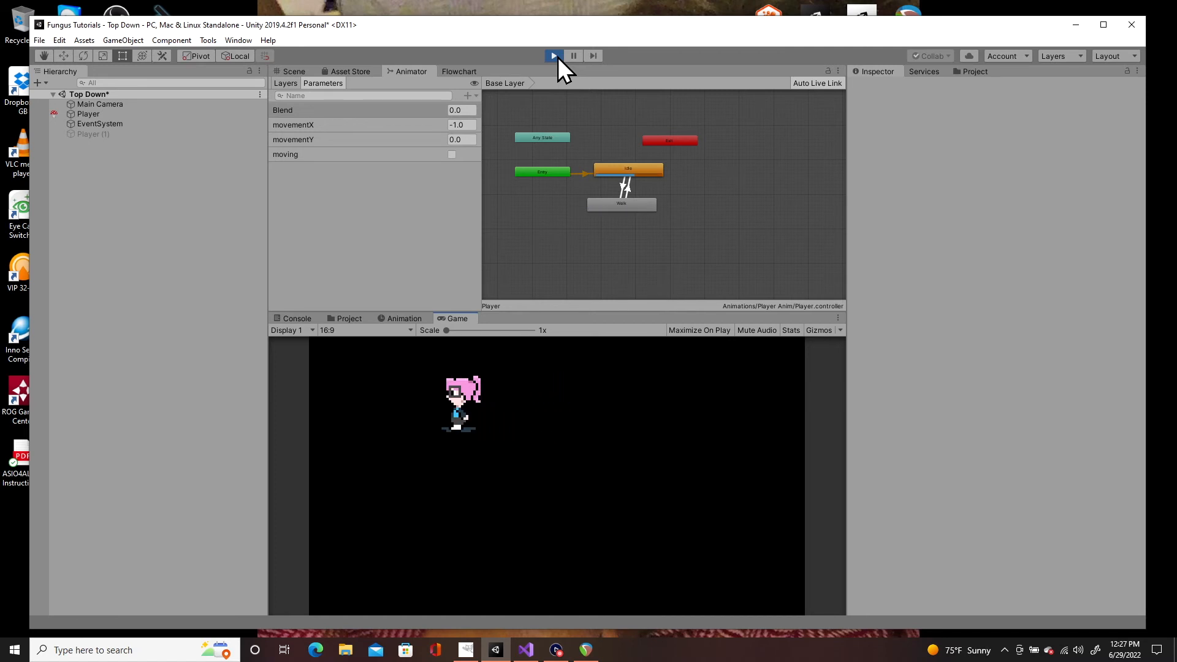
key("Down")
key("Right")
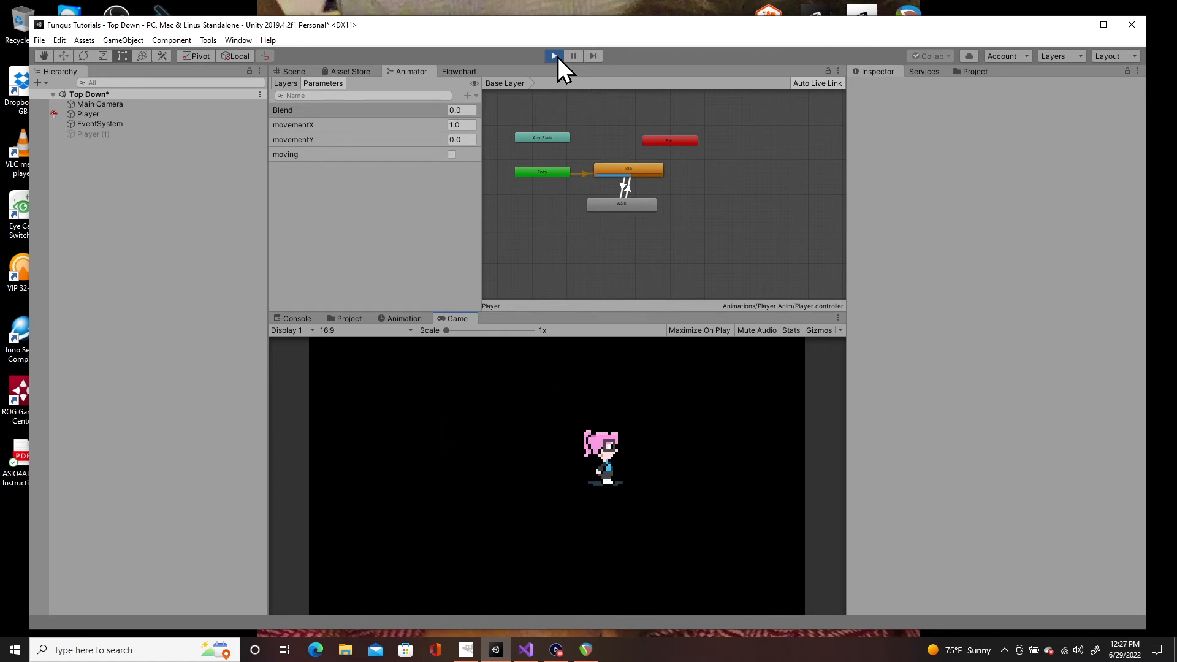
key("Up")
key("Down")
key("Left")
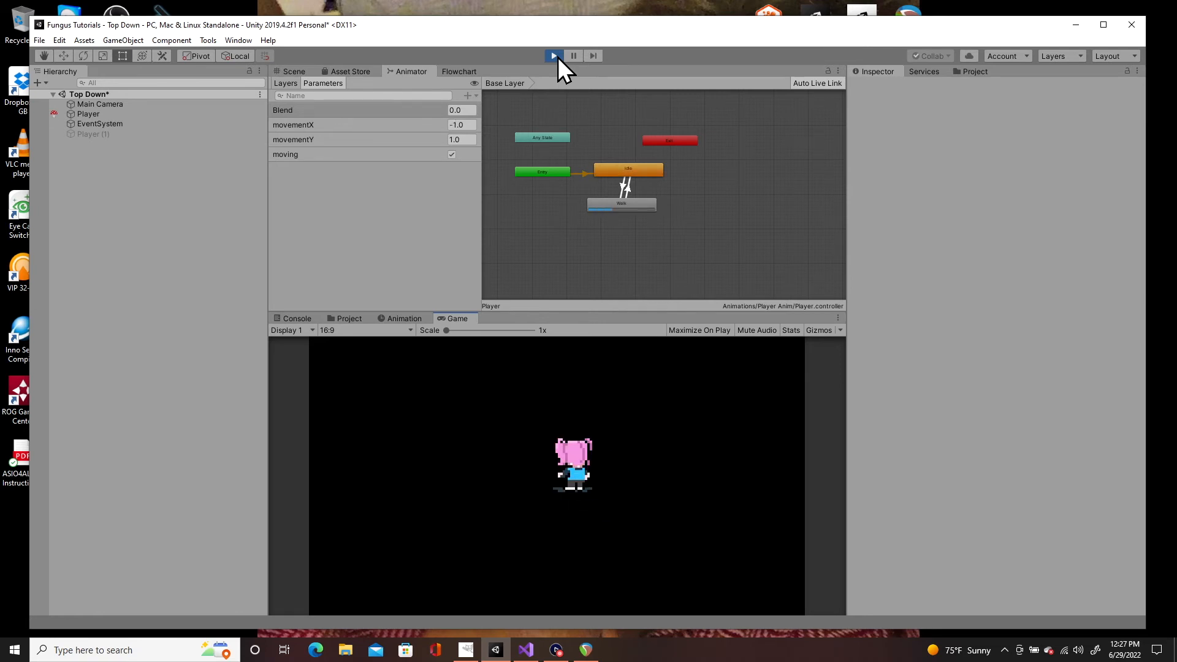
key("Up")
key("Down")
key("Left")
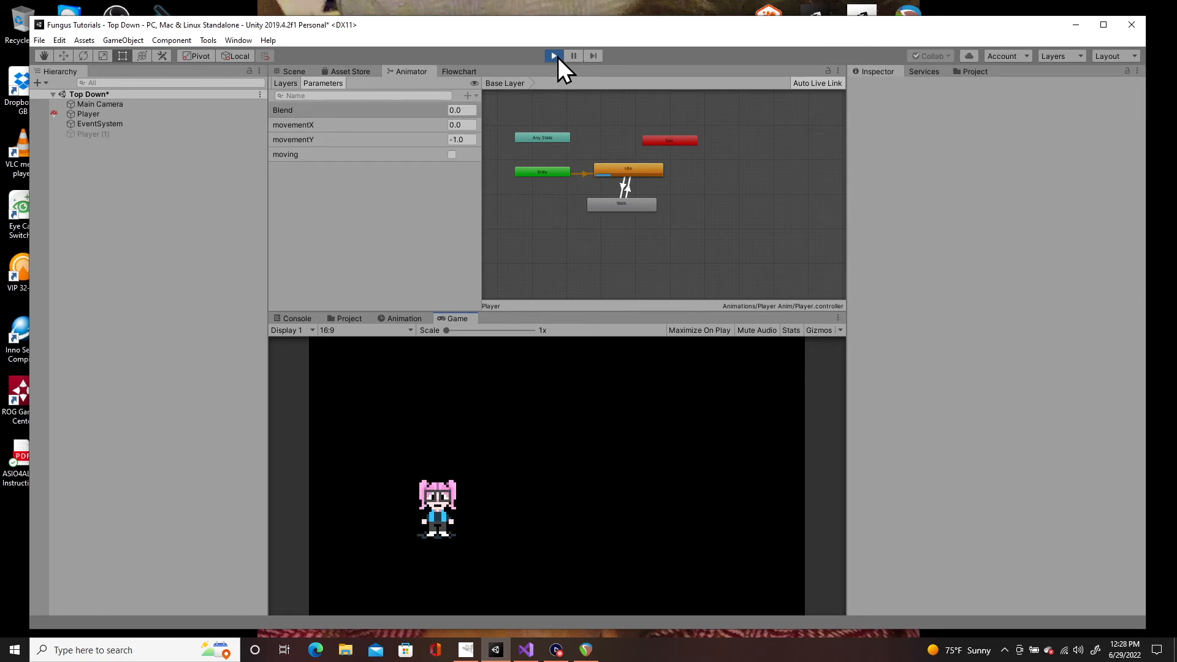
key("Right")
key("Up")
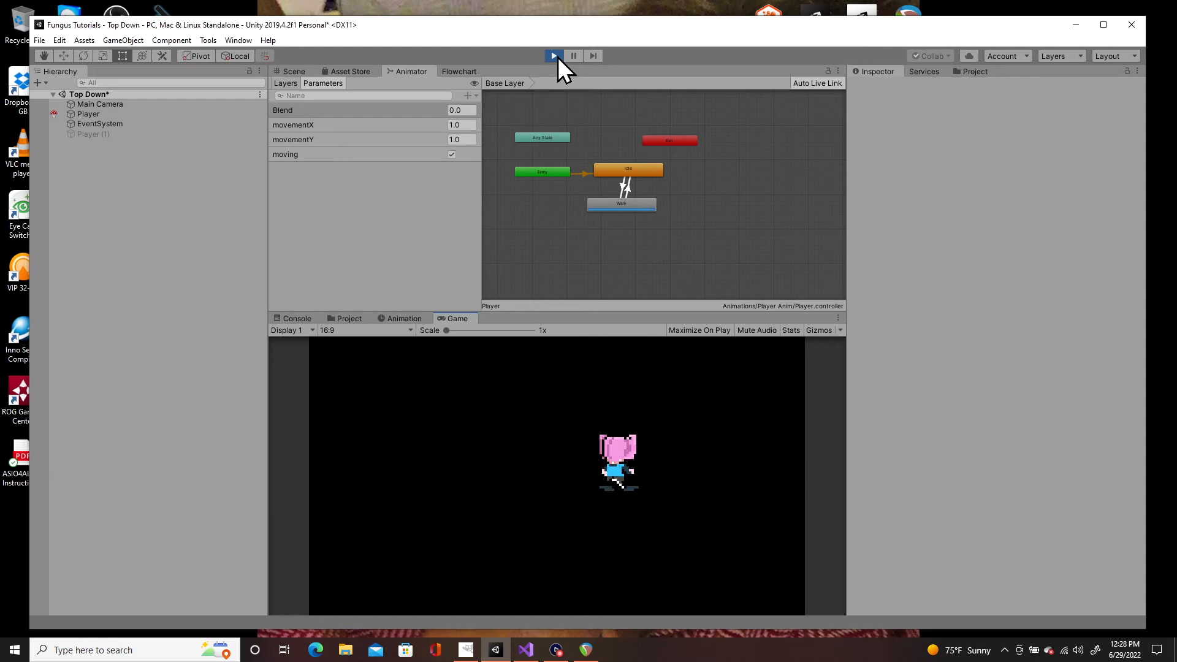
key("Left")
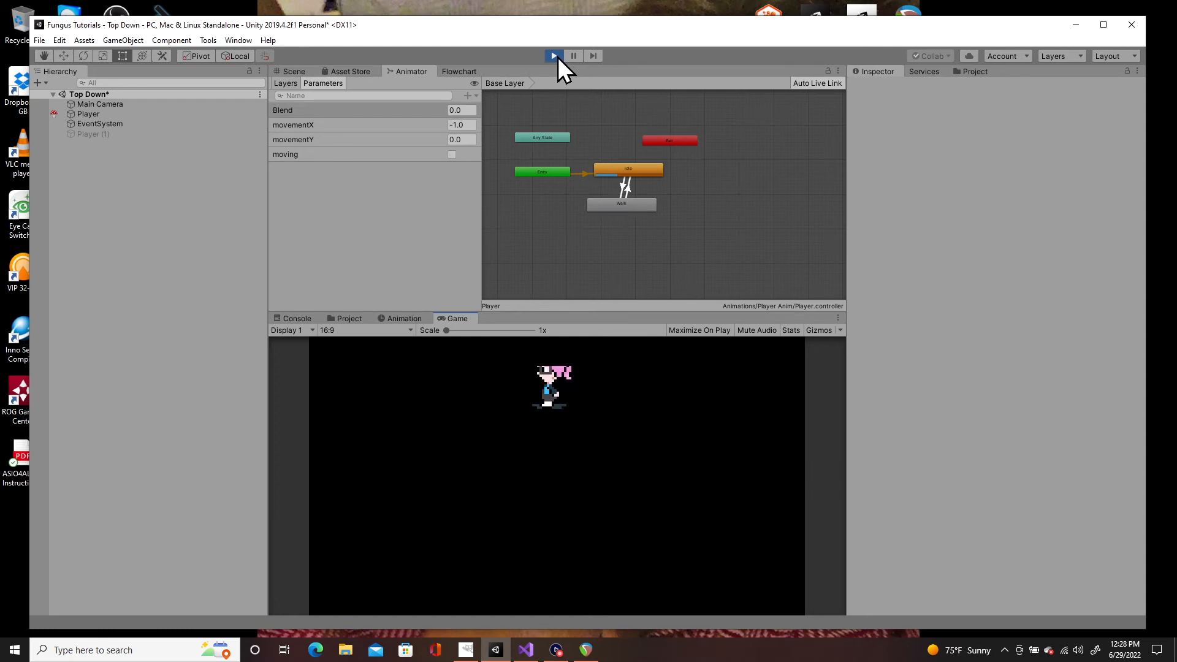
key("Down")
key("Right")
key("Up")
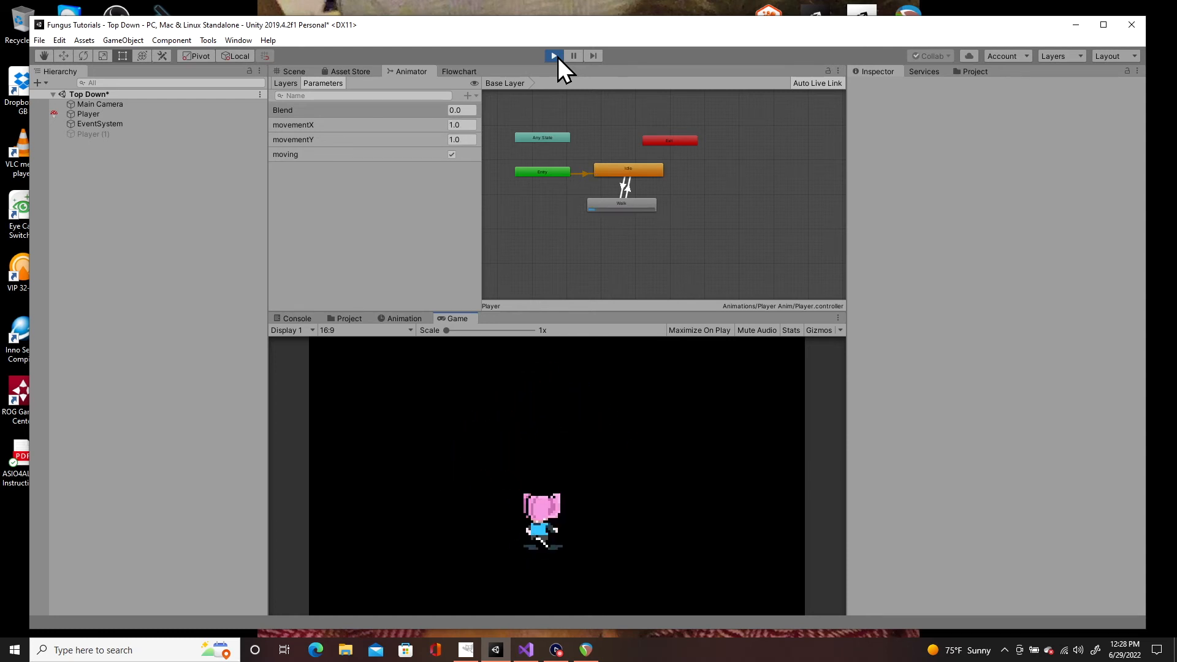
key("Left")
key("Down")
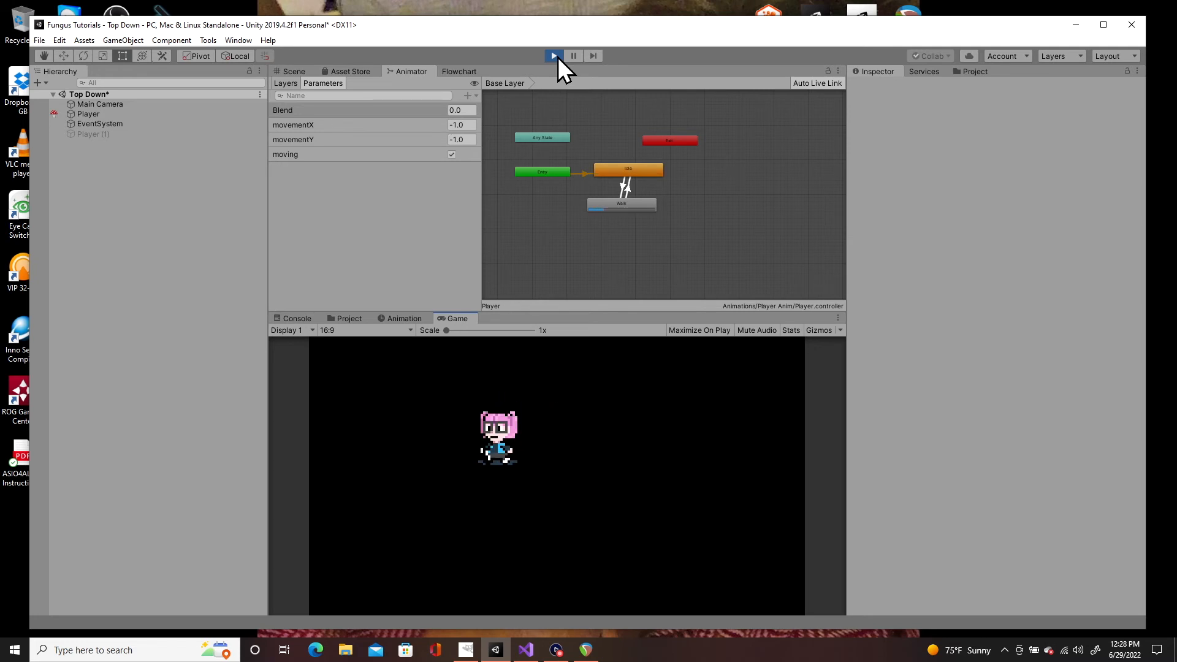
key("Right")
key("Down")
key("Up")
key("Up")
key("Left")
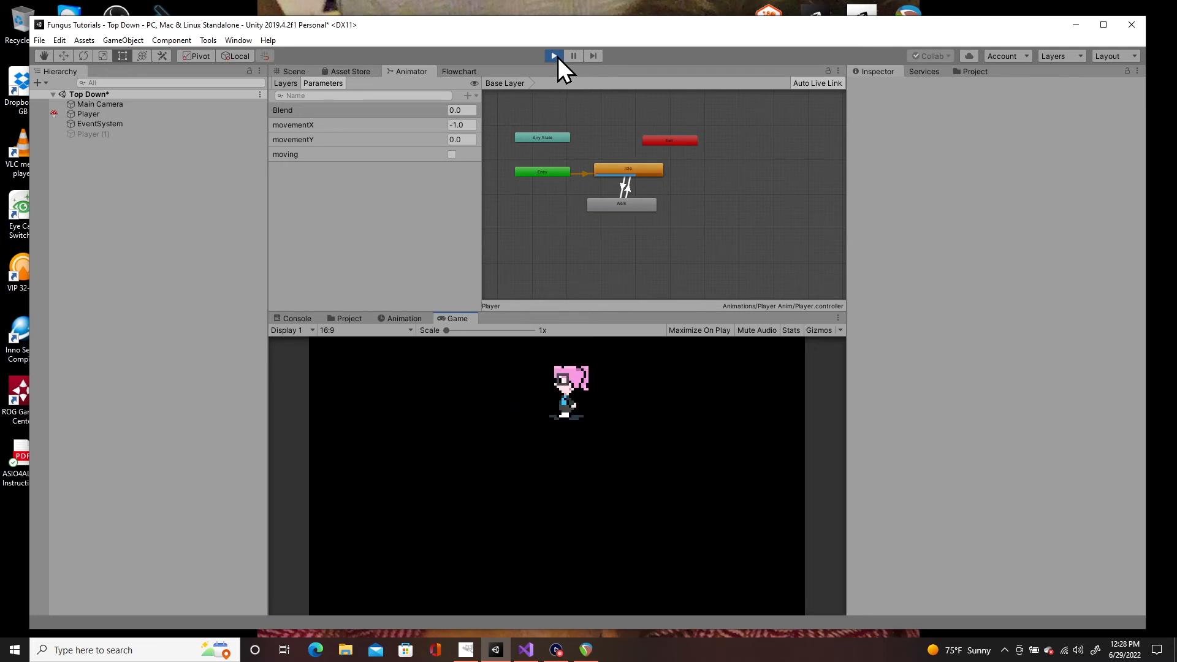
key("Left")
key("Down")
key("Right")
key("Down")
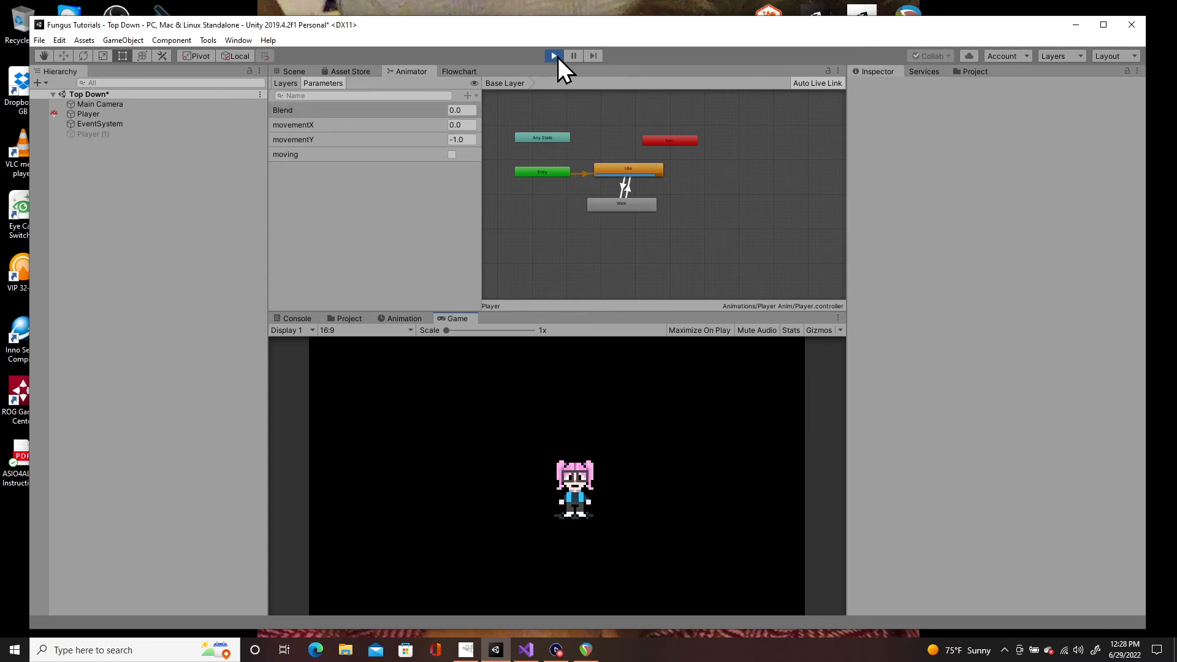
key("Up")
key("Right")
key("Up")
key("Left")
key("Left")
key("Down")
key("Right")
key("Up")
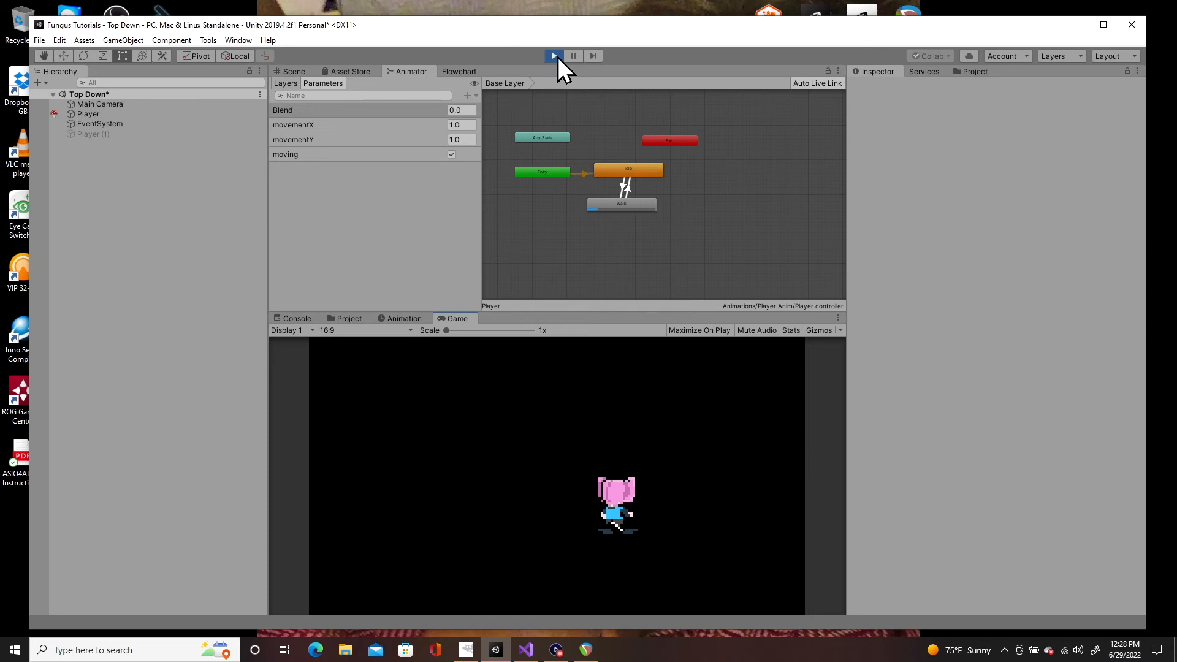
key("Left")
key("Down")
key("Right")
key("Up")
key("Left")
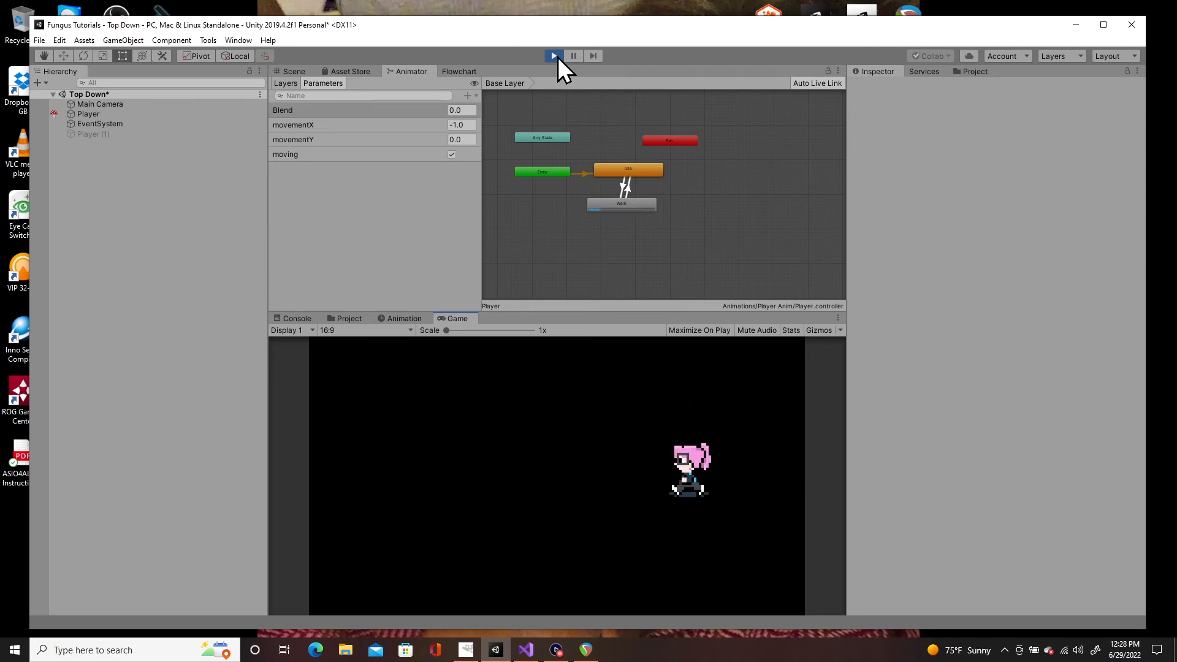
key("Down")
key("Right")
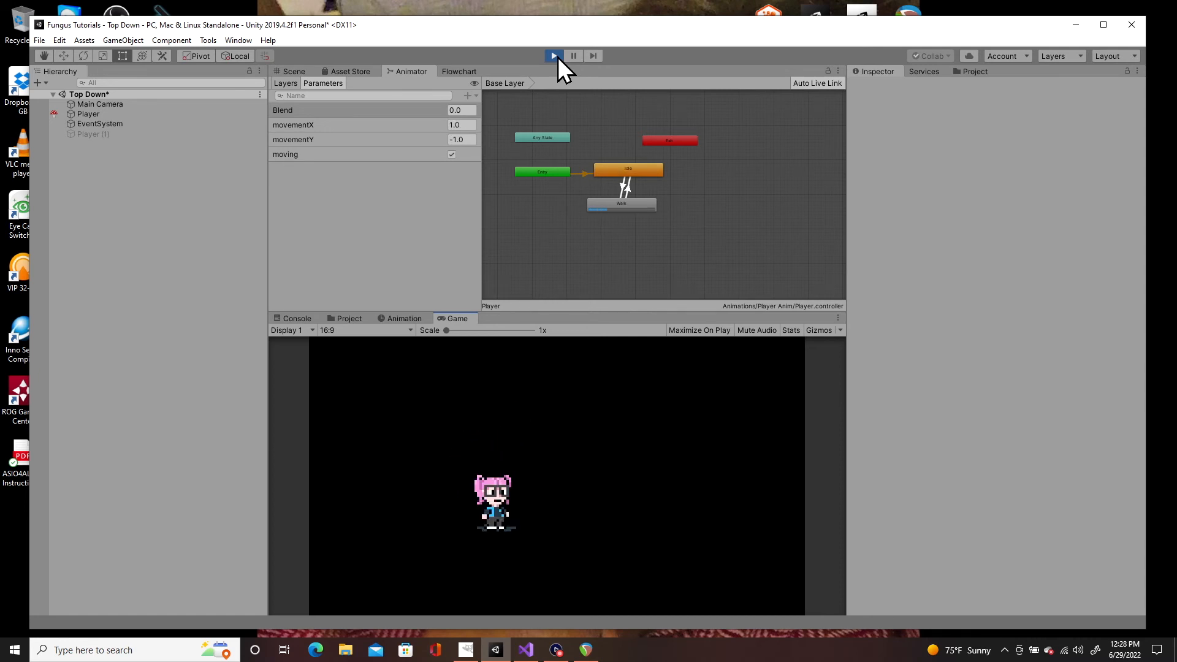
key("Up")
key("Right")
key("Up")
key("Left")
key("Down")
key("Right")
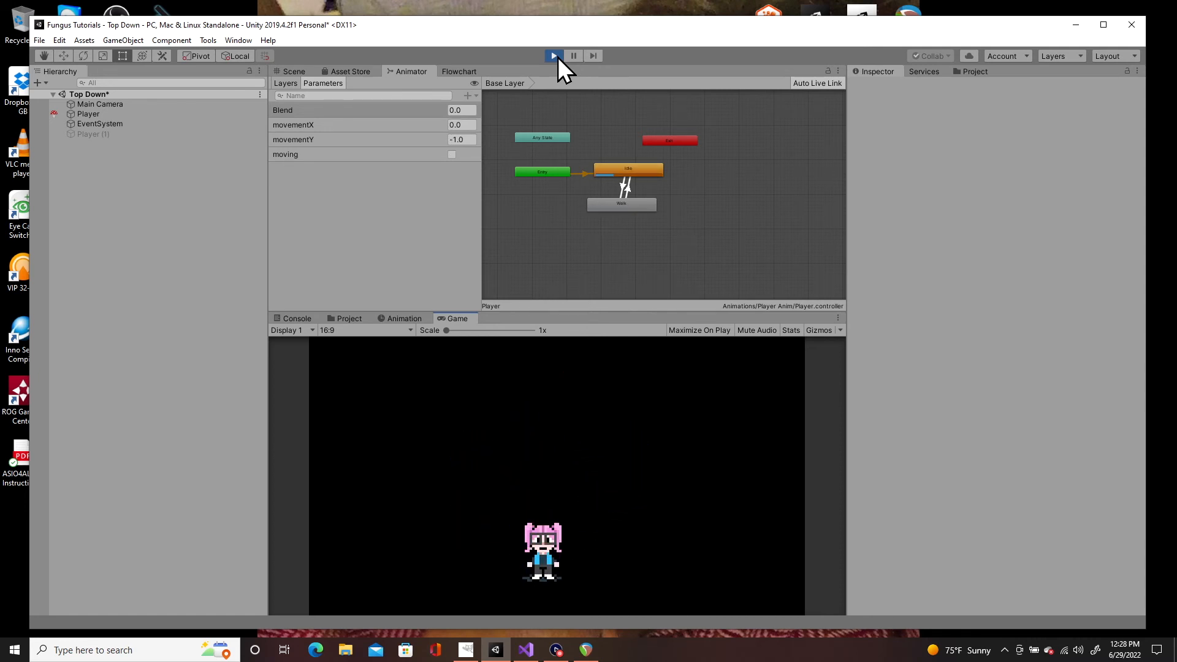
key("Up")
key("Right")
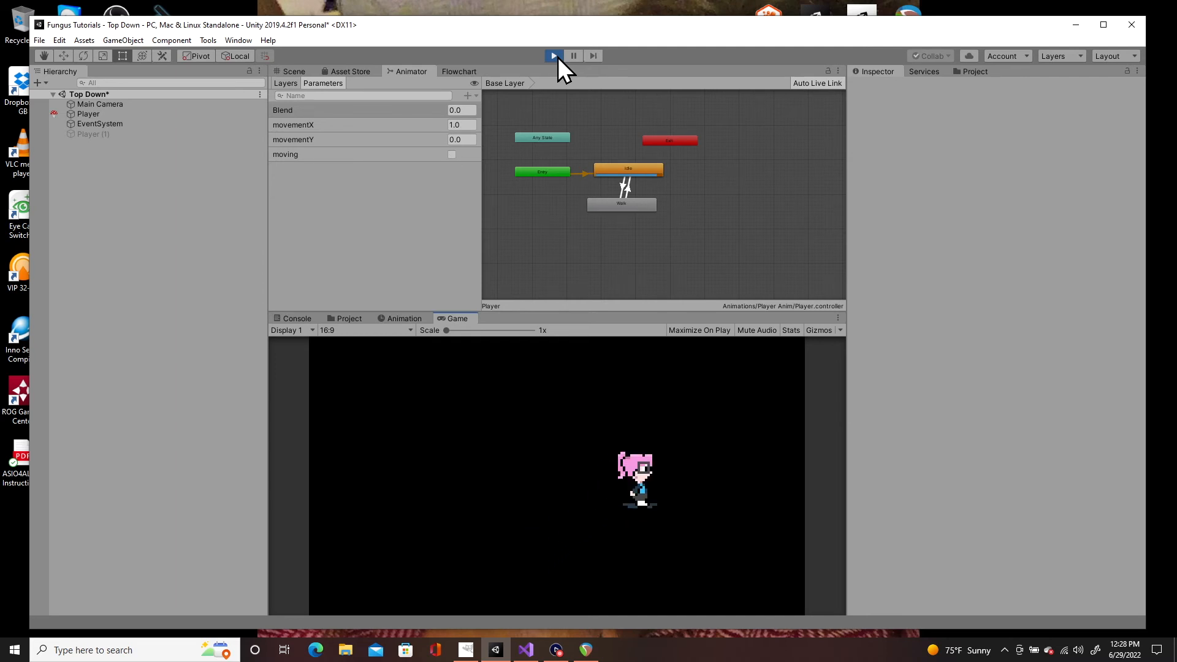
key("Up")
key("Left")
key("Down")
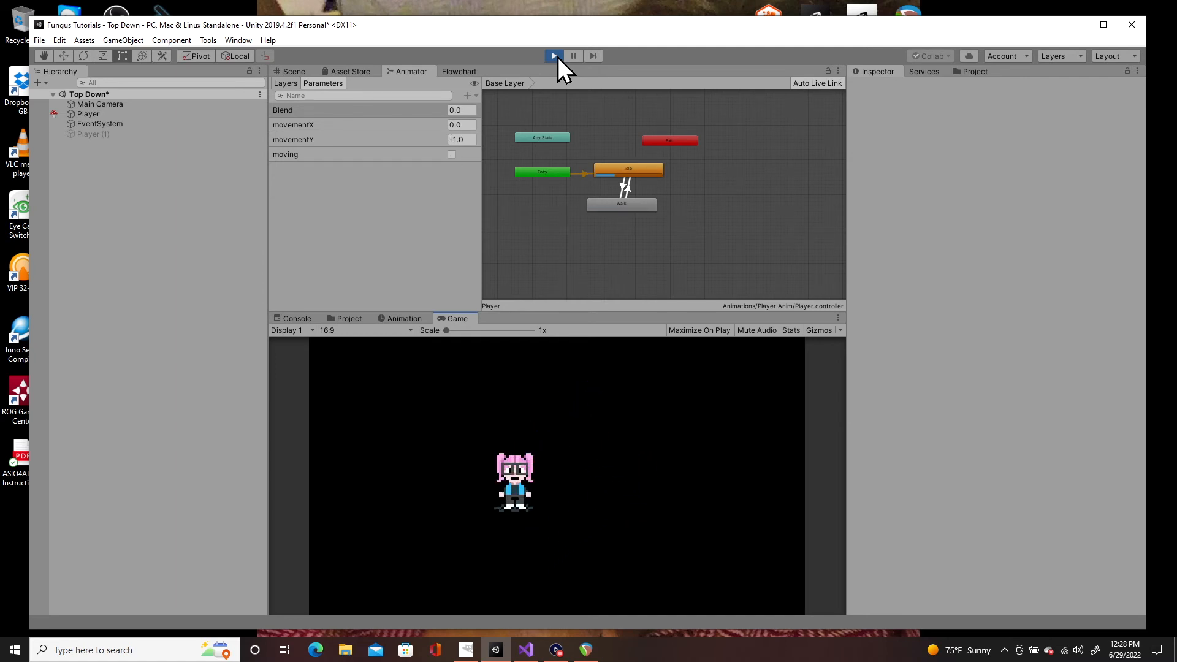
key("Right")
key("Right")
key("Up")
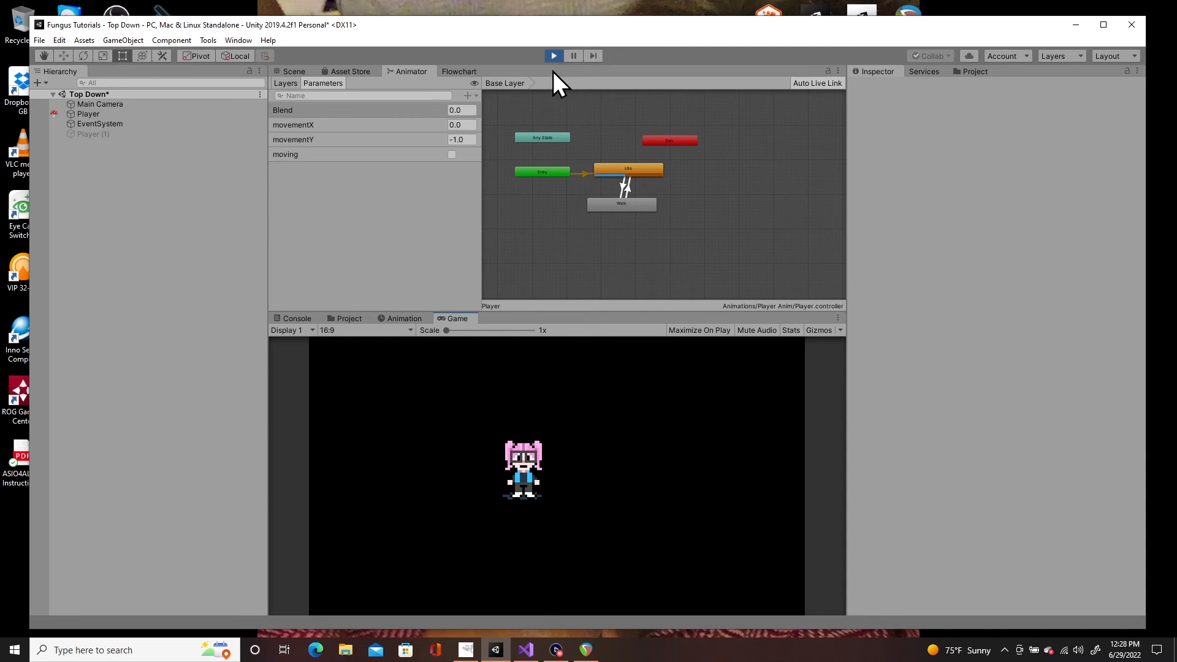
left_click(555, 56)
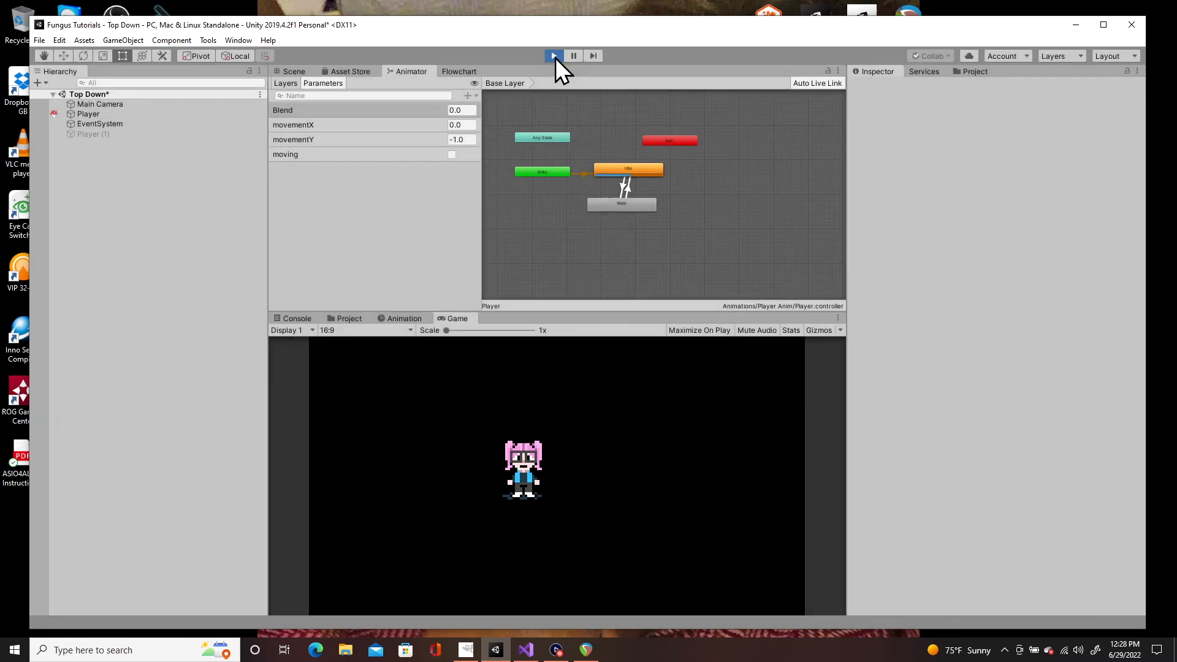
left_click(200, 105)
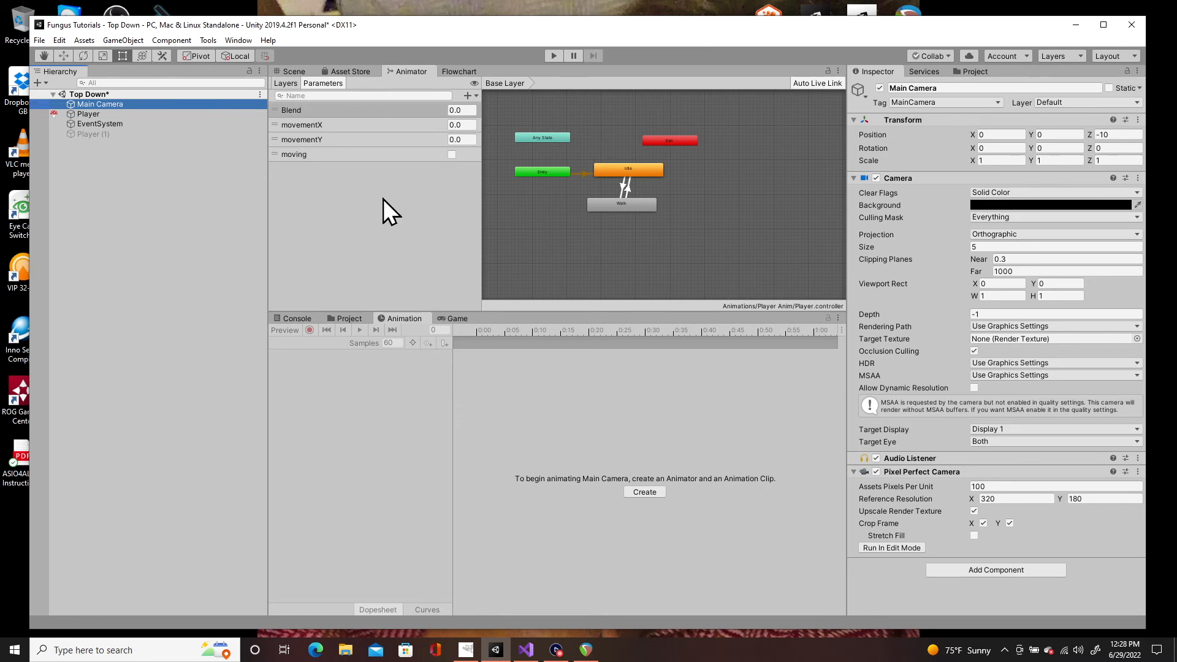
left_click(878, 472)
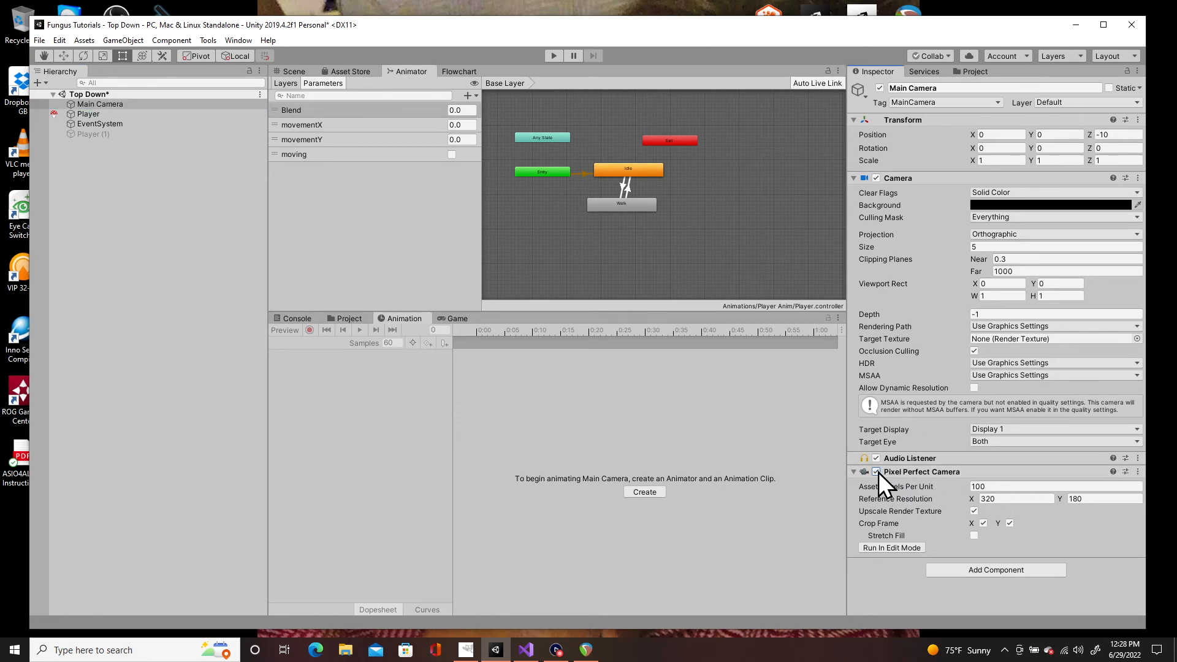
left_click(555, 56)
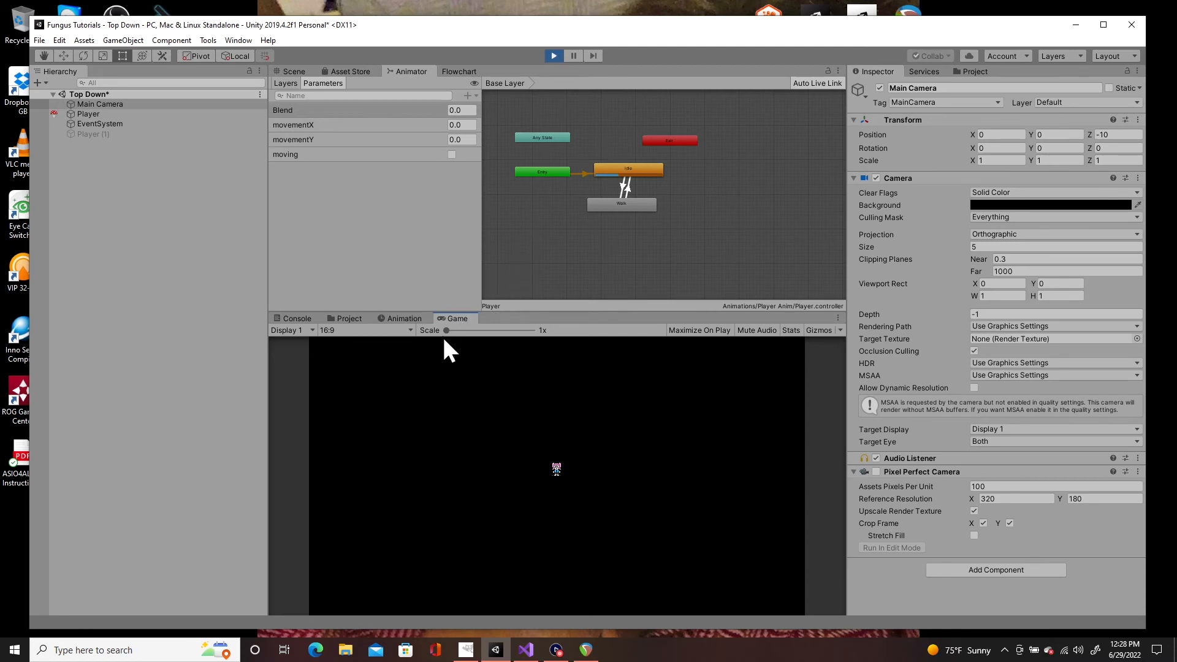
left_click_drag(447, 332, 554, 352)
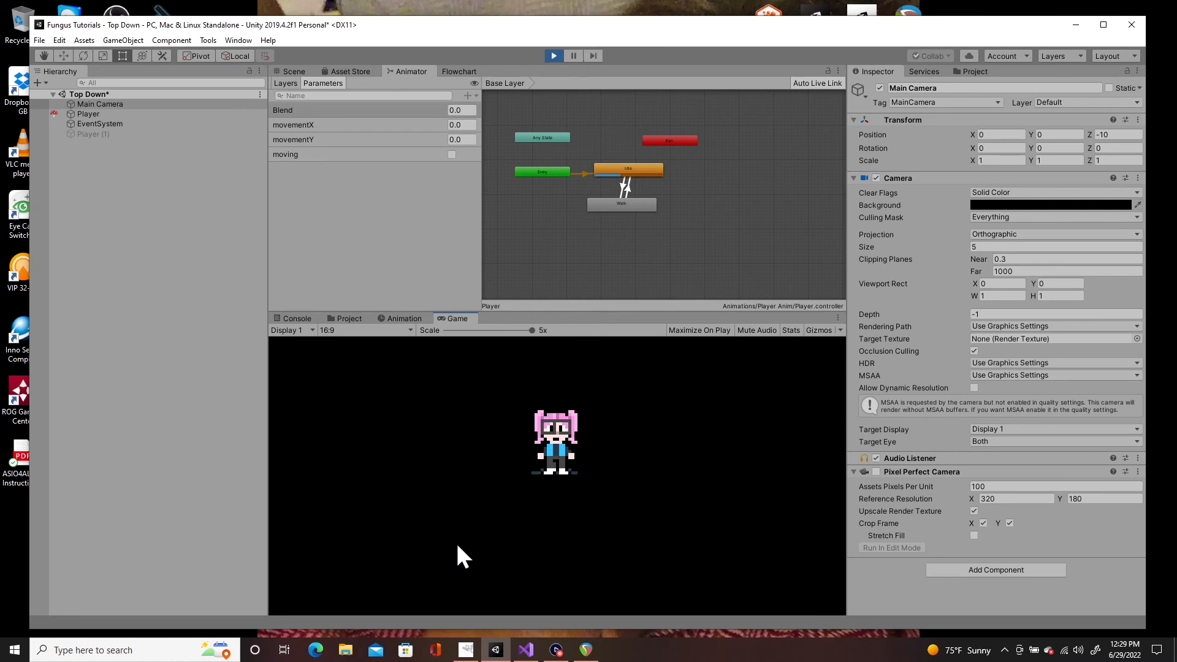
Step: Walk the Player up, down, left and right to check its rendering without Pixel Perfect Camera, and end play mode
key("Left")
key("Down")
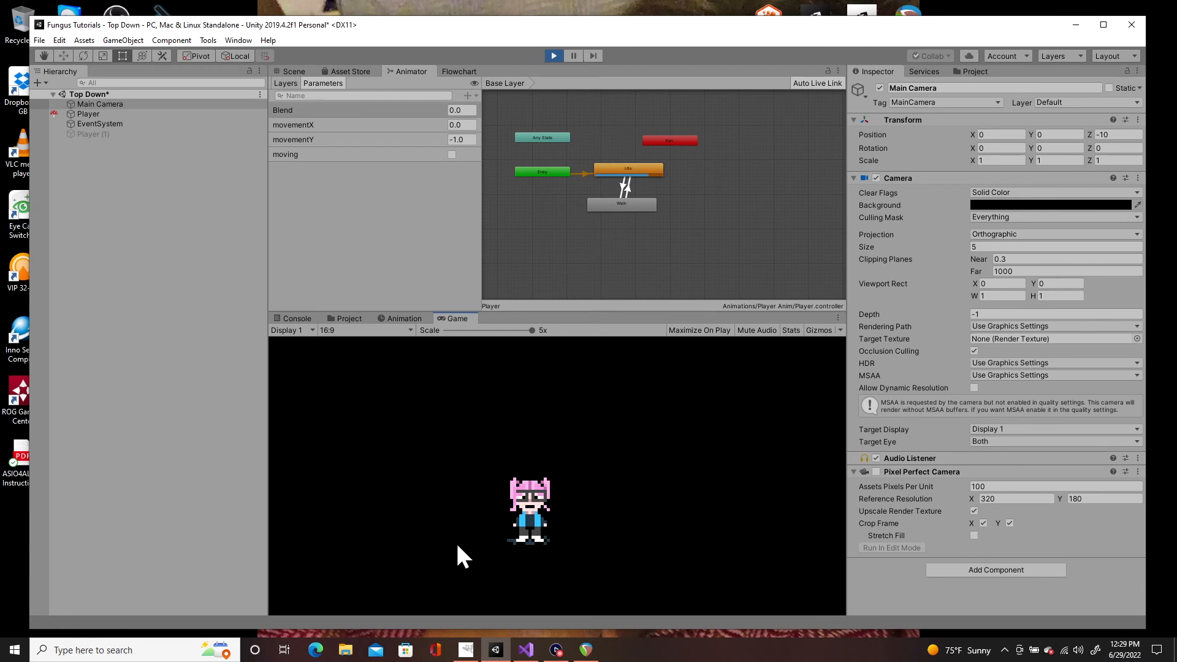
key("Up")
key("Right")
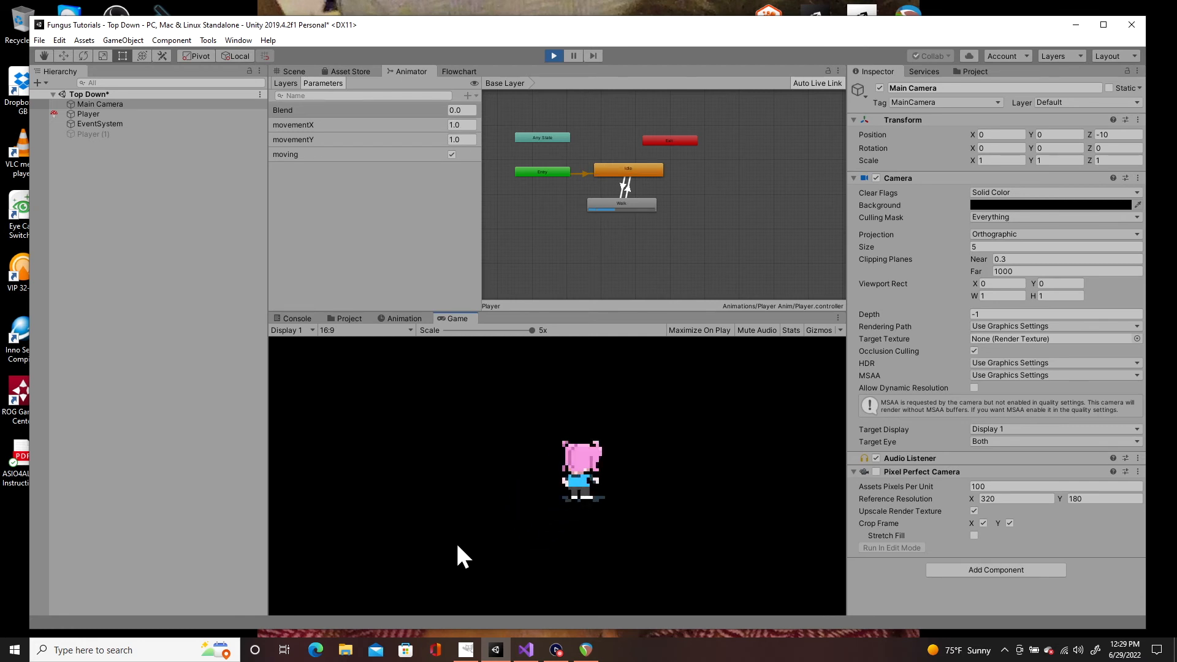
key("Down")
key("Left")
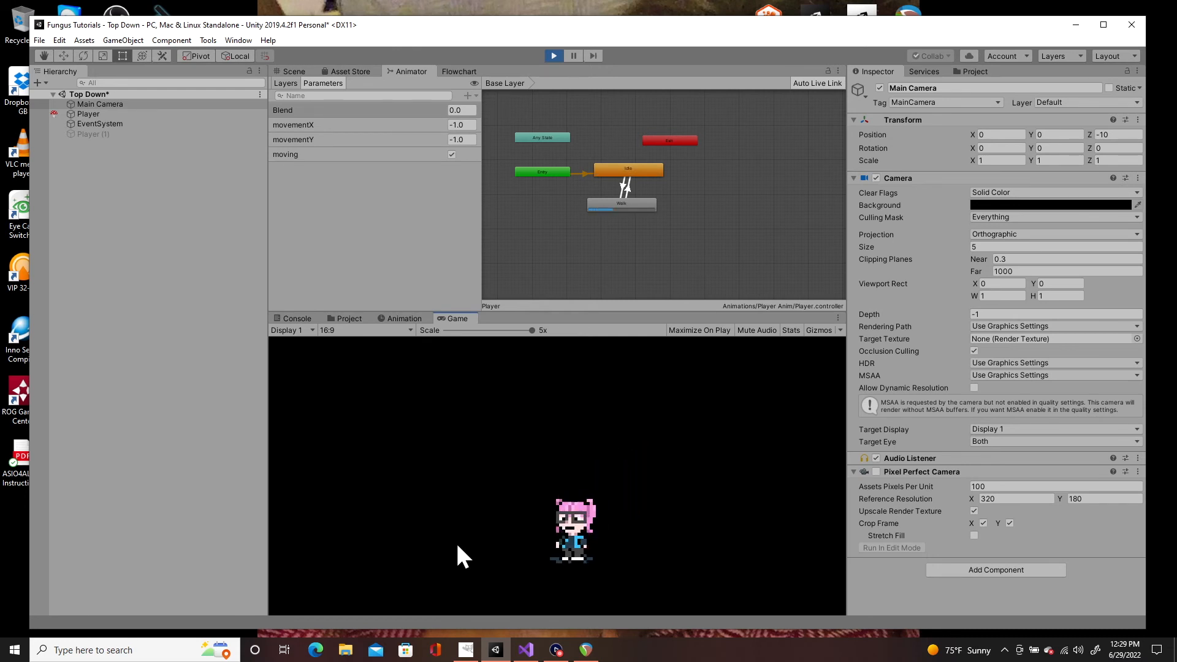
key("Up")
key("Left")
key("Down")
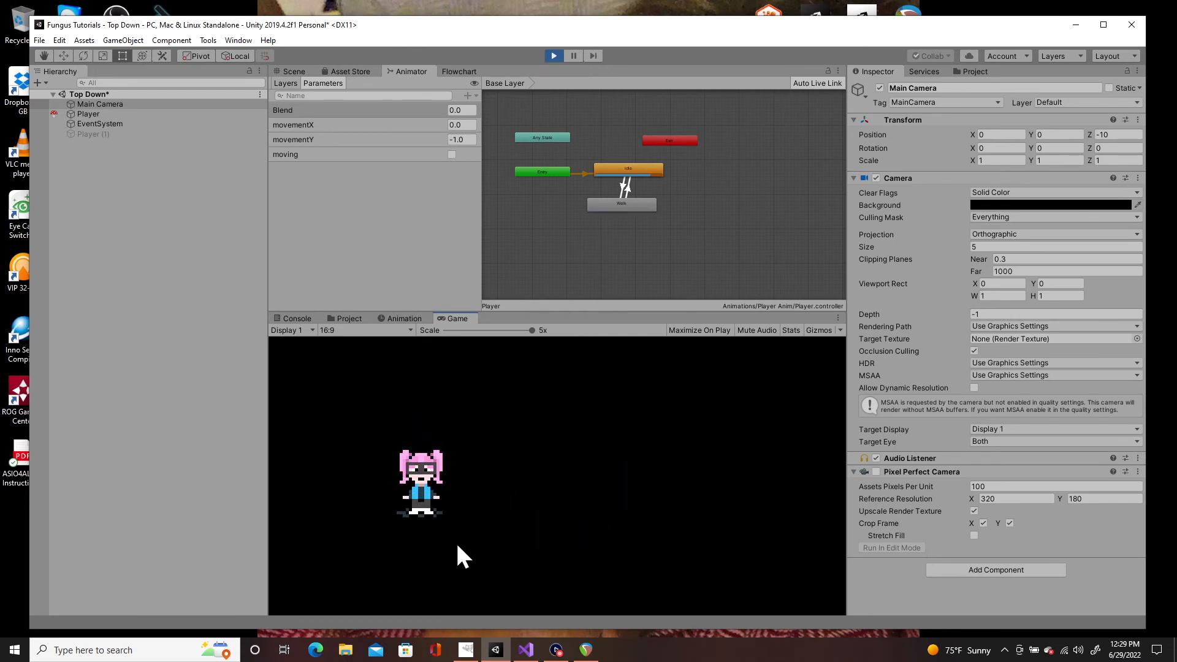
key("Right")
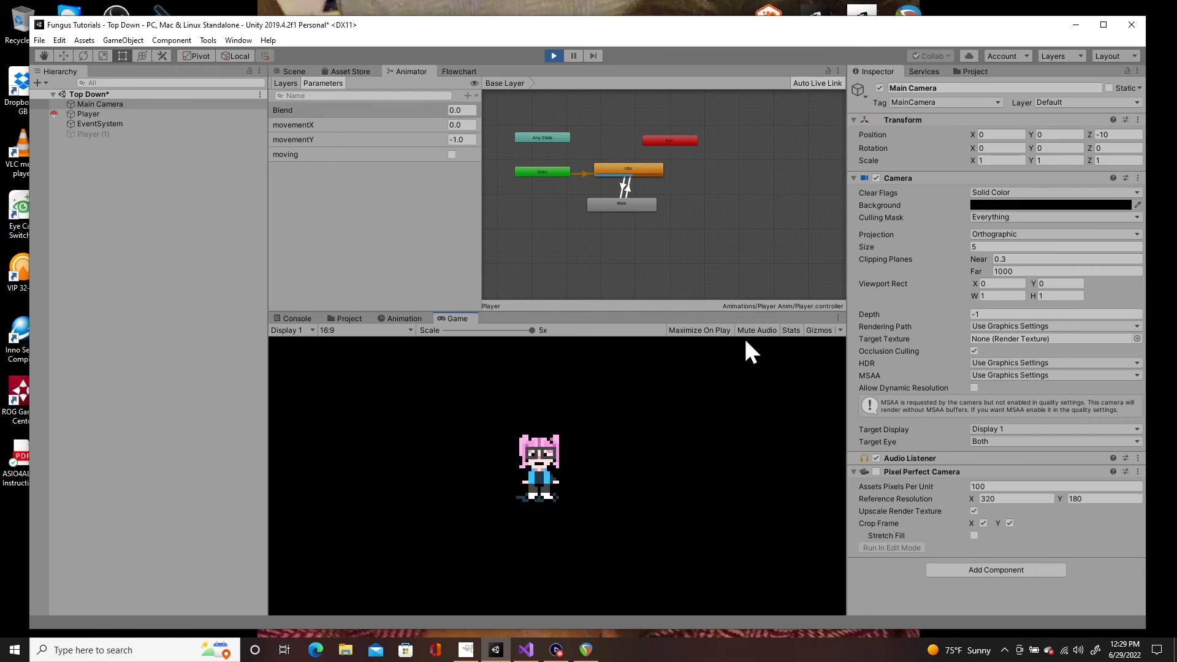
left_click(553, 56)
Step: End play mode, open the Package Manager and enable the display of preview packages, accepting the confirmation
left_click(248, 40)
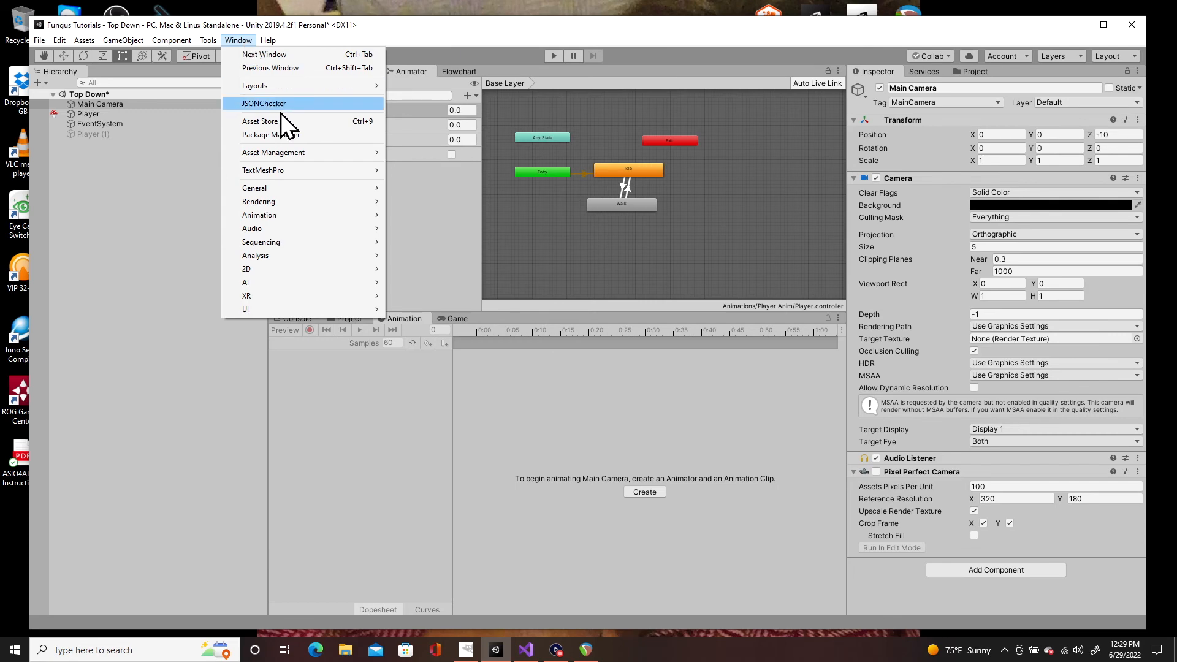
left_click(285, 135)
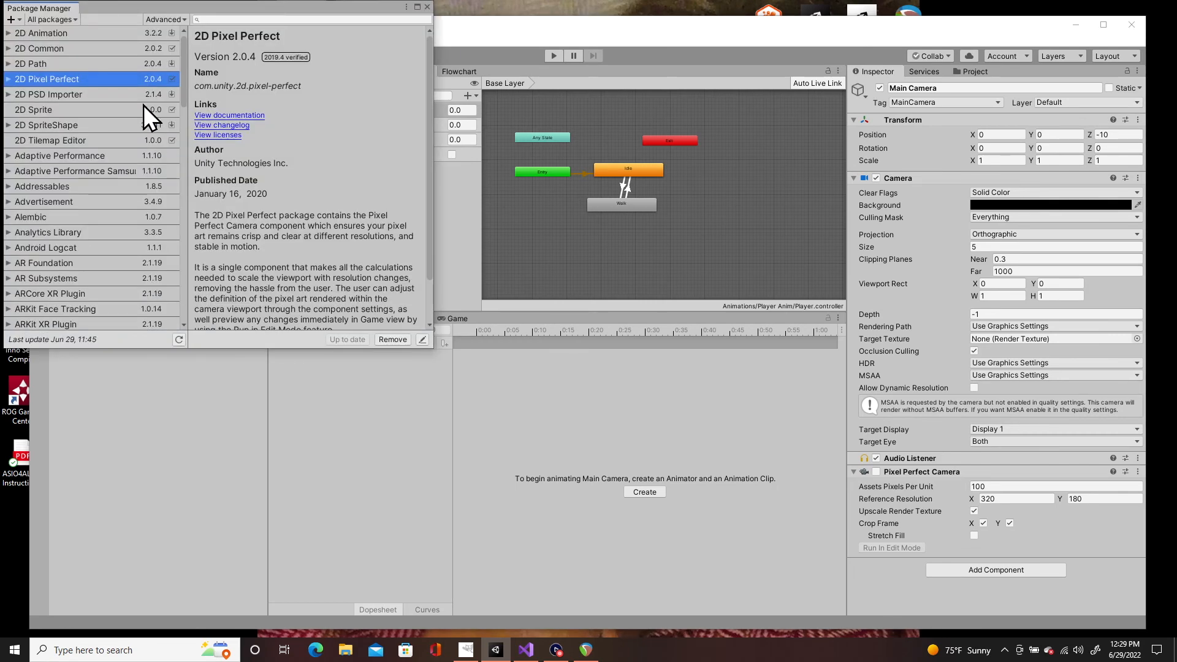
left_click(141, 175)
left_click(144, 171)
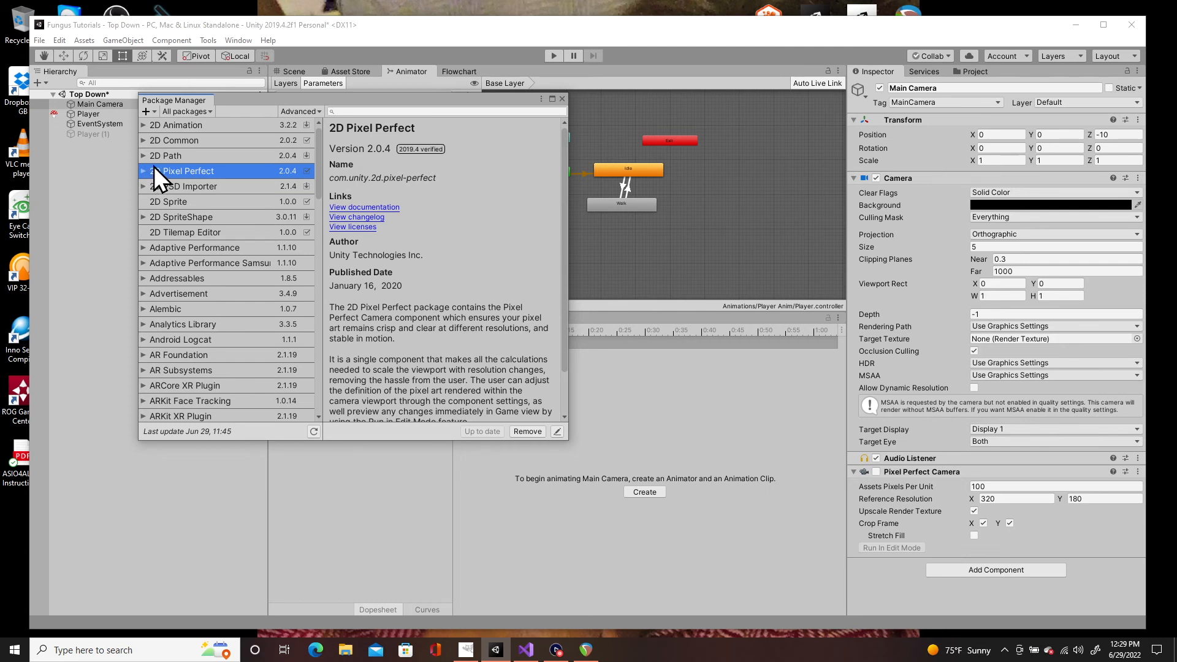
left_click(212, 112)
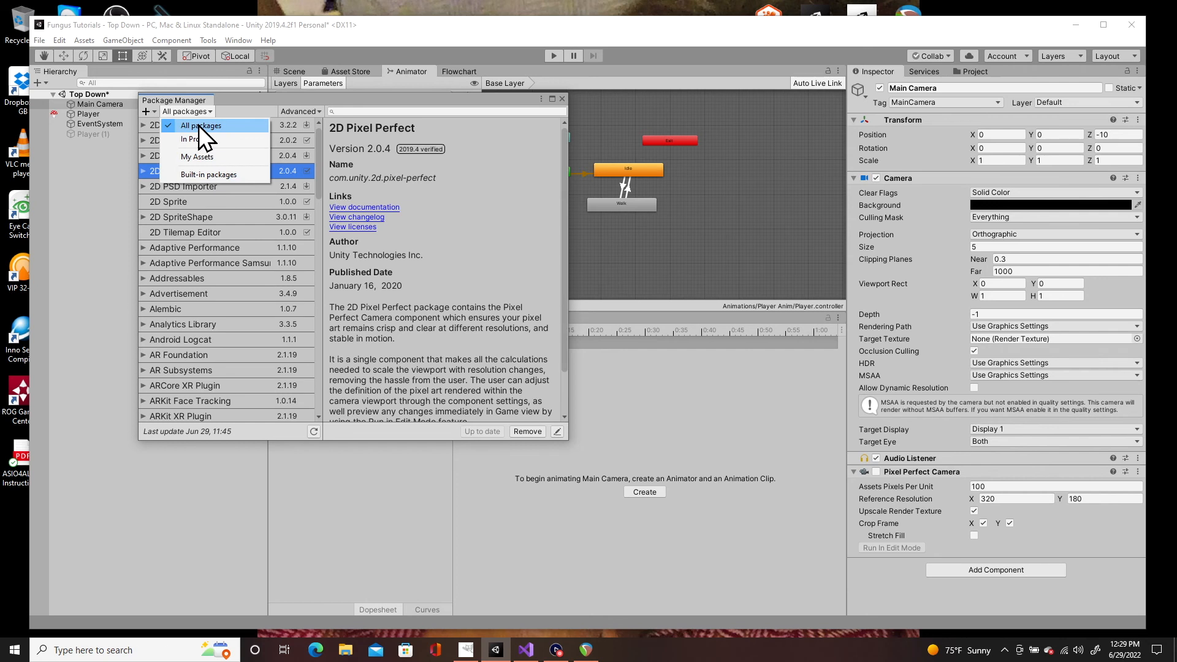
left_click(319, 115)
left_click(320, 113)
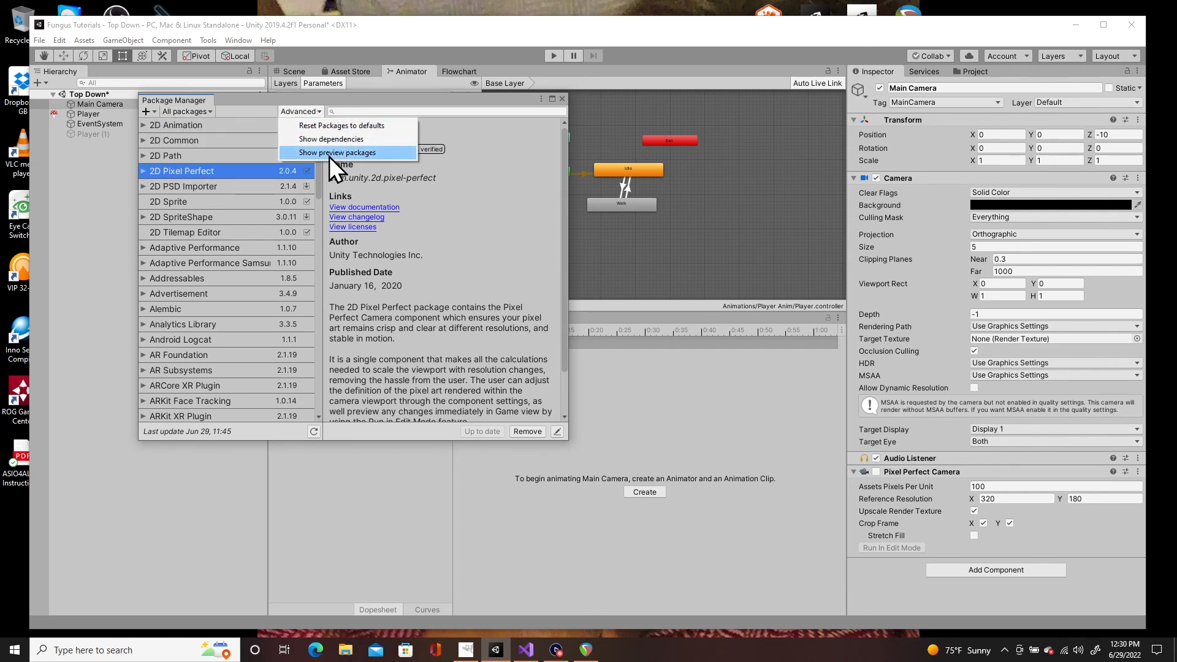
left_click(332, 153)
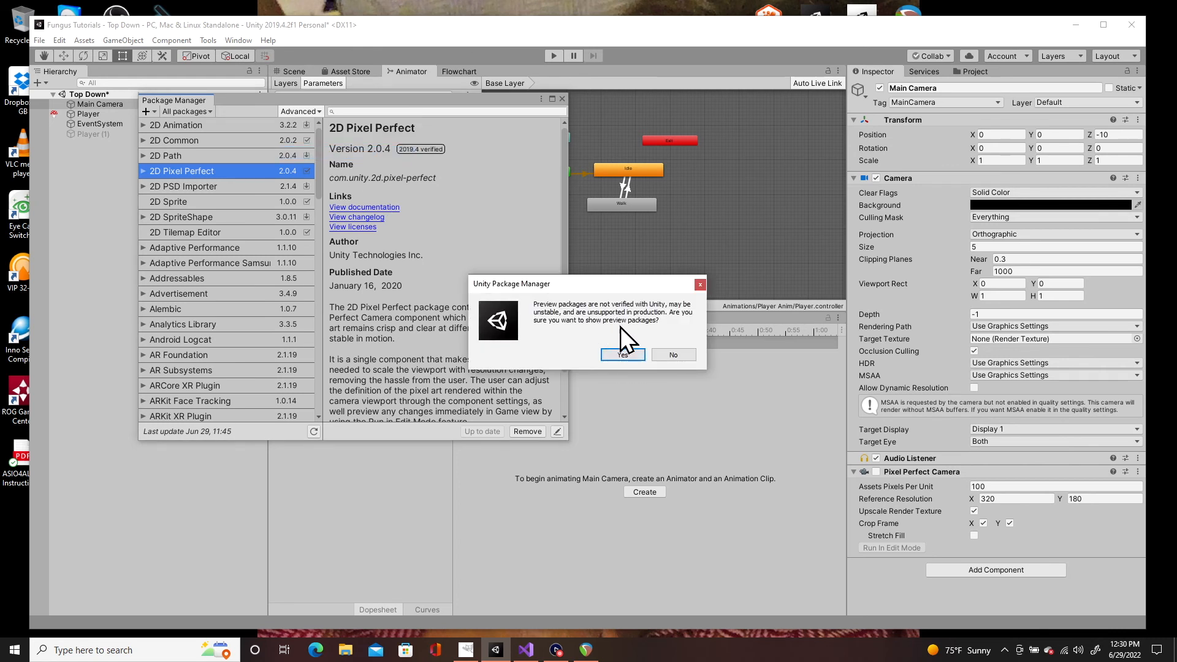
left_click(630, 356)
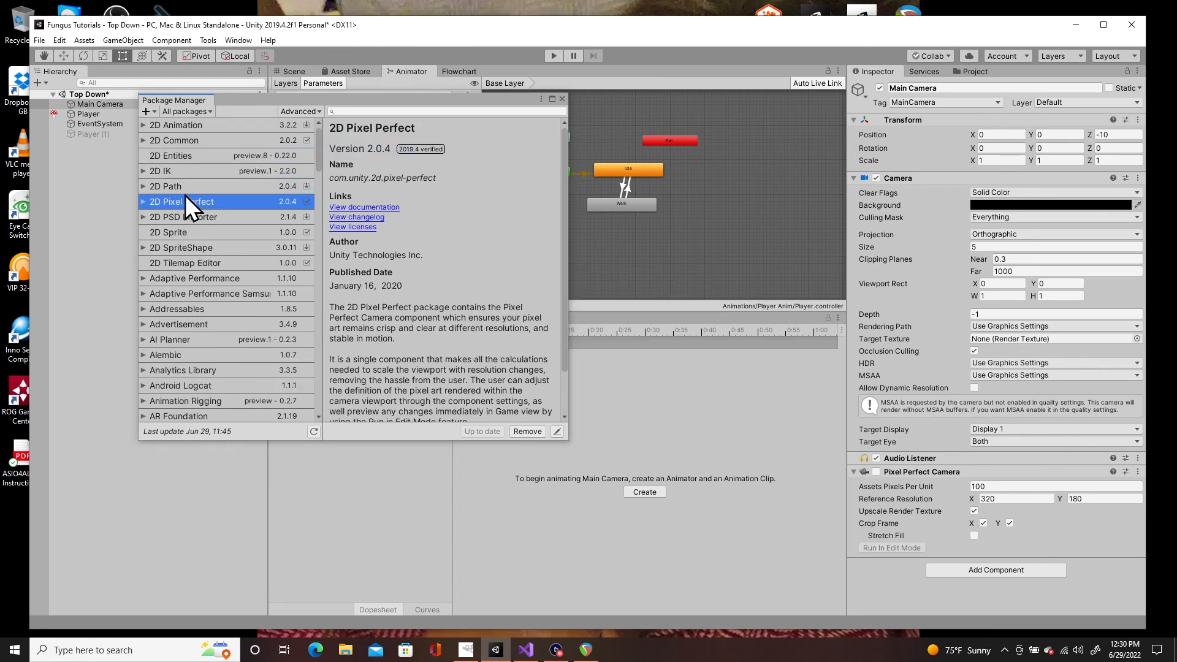
Step: Examine version 2.1.0 of the 2D Pixel Perfect package and the 2D PSD Importer entry, and close the Package Manager
left_click(144, 202)
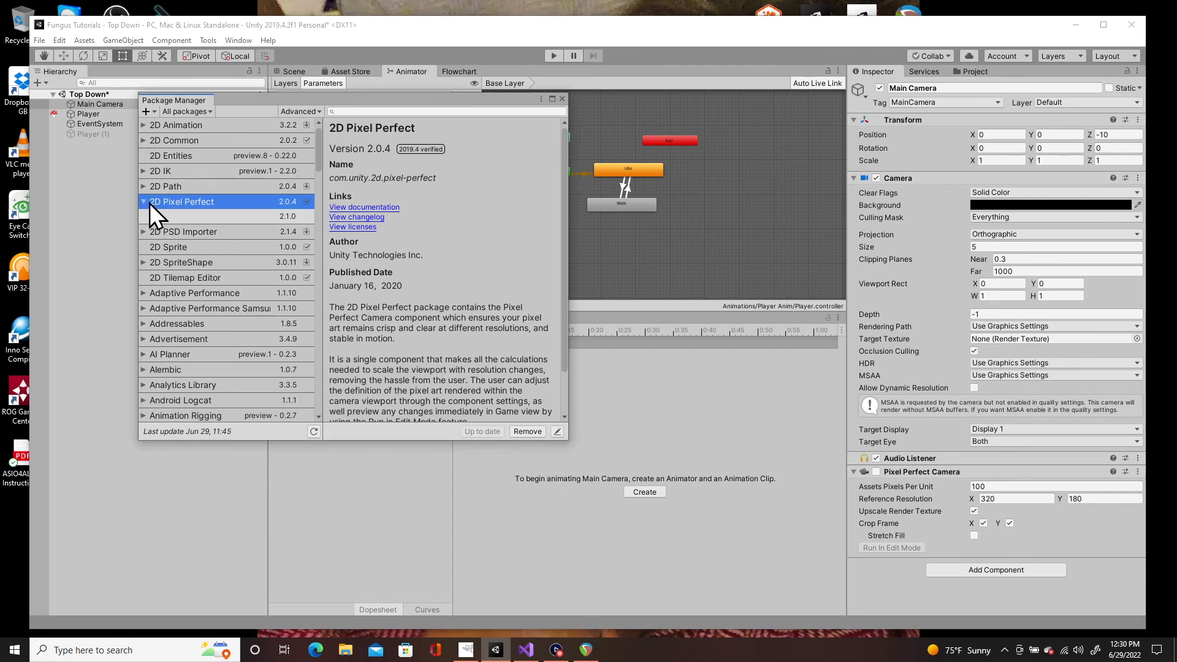
left_click(255, 217)
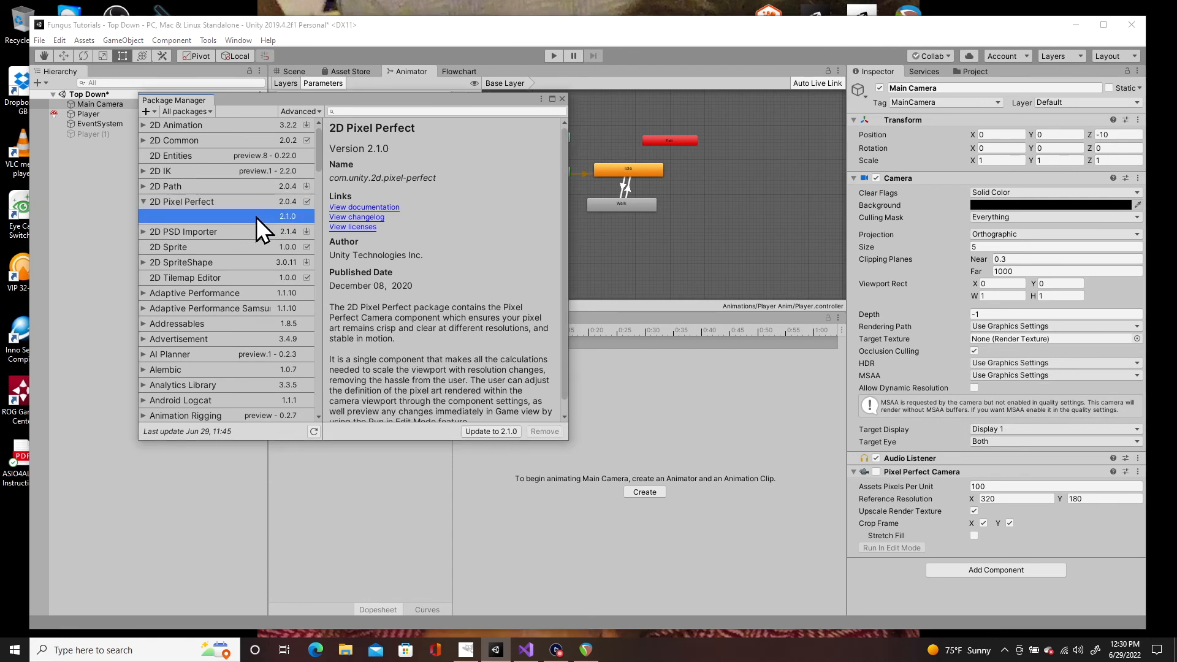
scroll(565, 217, "down", 1)
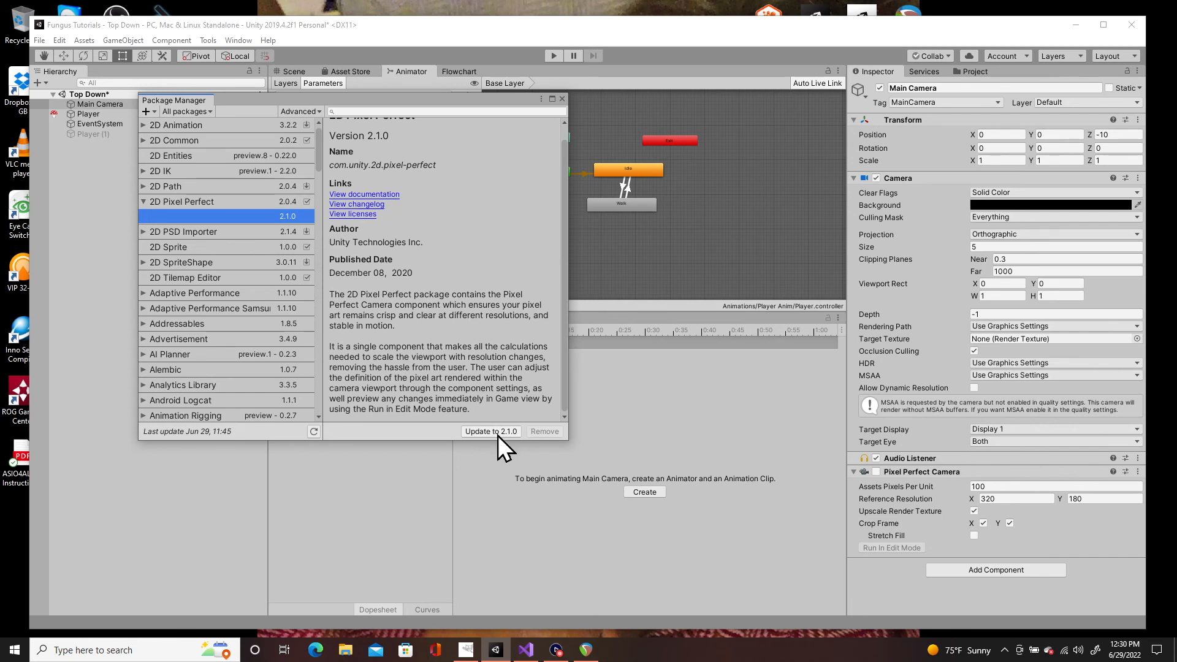
left_click(238, 233)
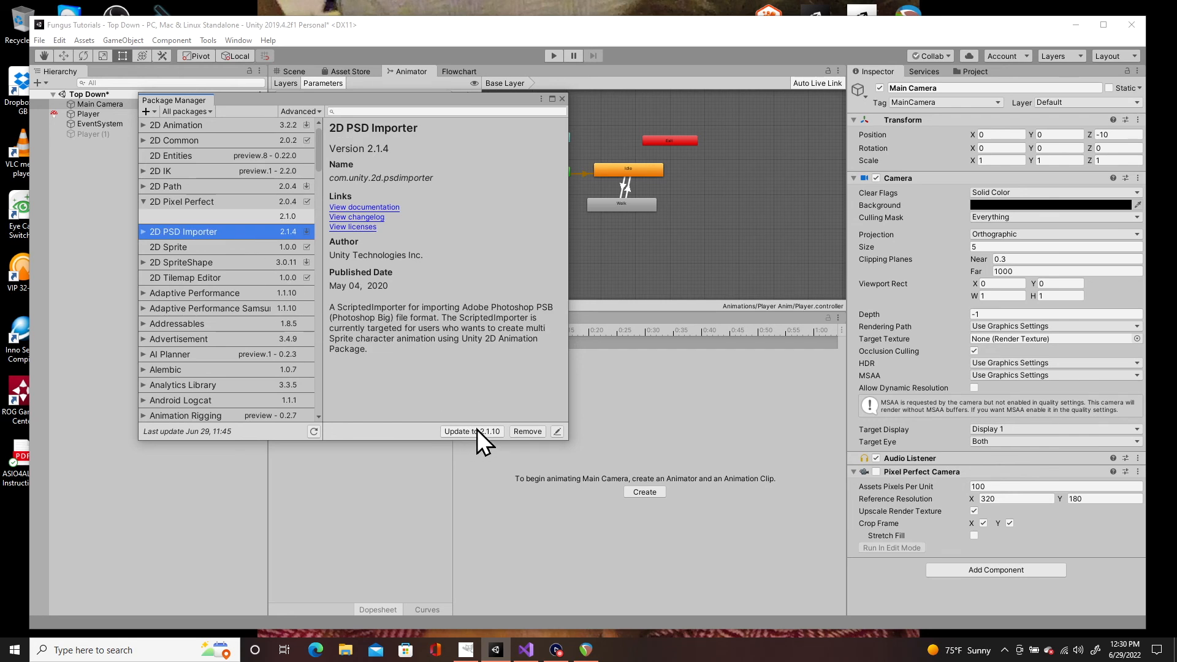
left_click(562, 99)
Step: Look up Pixel Perfect Camera among the components to add to the Main Camera, cancel, and re-enable its existing Pixel Perfect Camera component
left_click(101, 108)
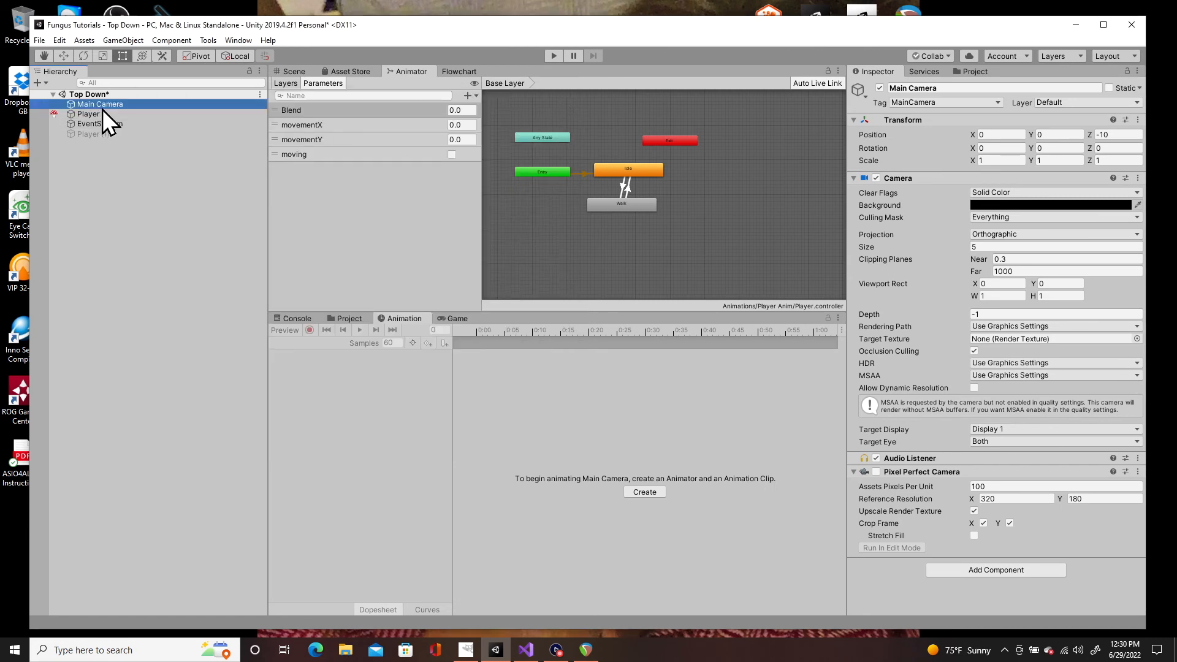
left_click(978, 574)
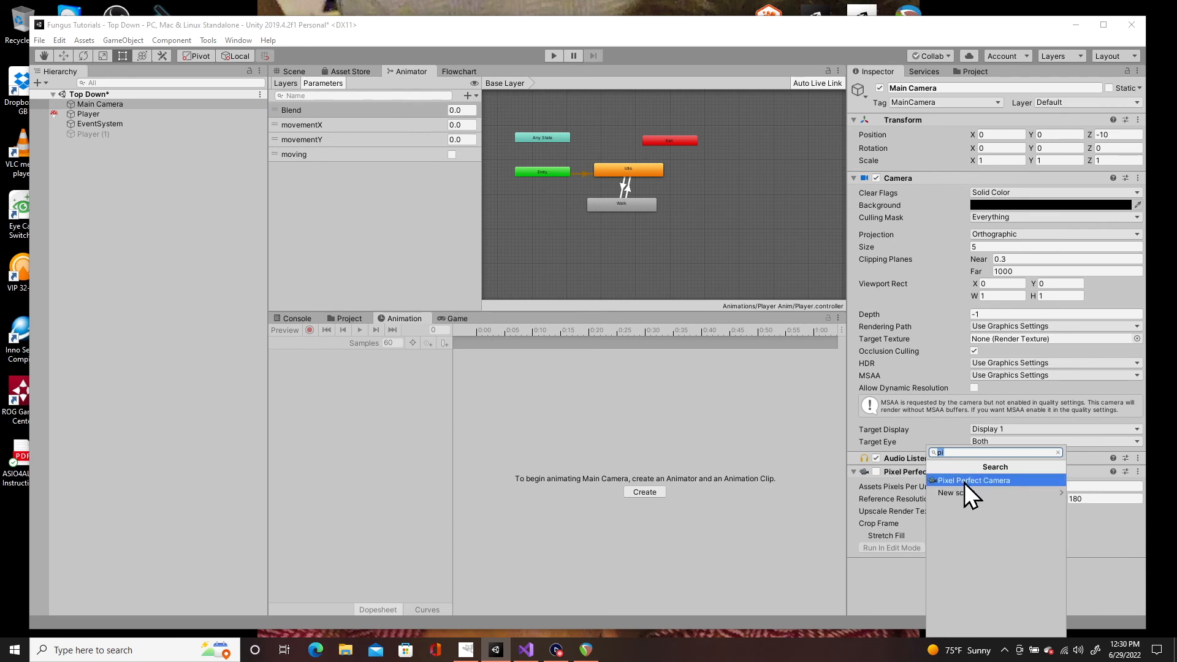
left_click(891, 475)
left_click(896, 476)
left_click(872, 473)
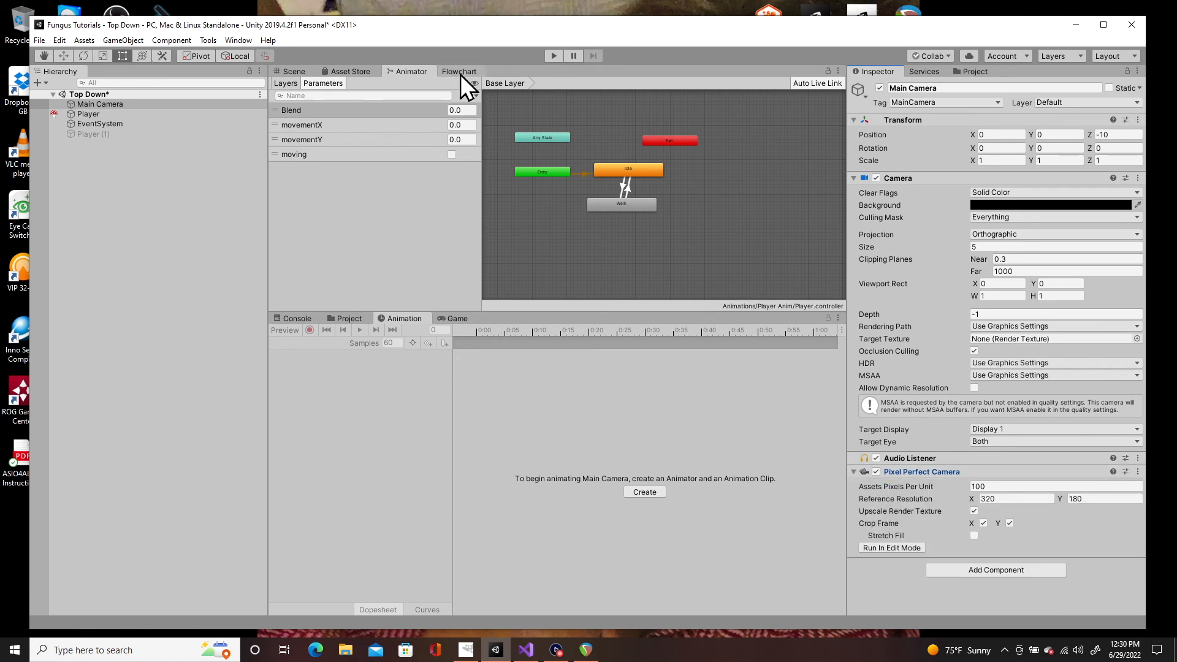
Step: Place the Streets sprite from the project assets in the scene as a background for the Player
left_click(294, 71)
left_click(975, 71)
left_click_drag(1042, 230, 520, 127)
Step: Set the Streets texture's import settings to Point (no filter), Max Size 4096 and Compression None, and apply them
left_click(998, 227)
left_click(877, 71)
left_click(1094, 273)
left_click(1012, 285)
left_click(1055, 359)
left_click(1012, 372)
left_click(1130, 381)
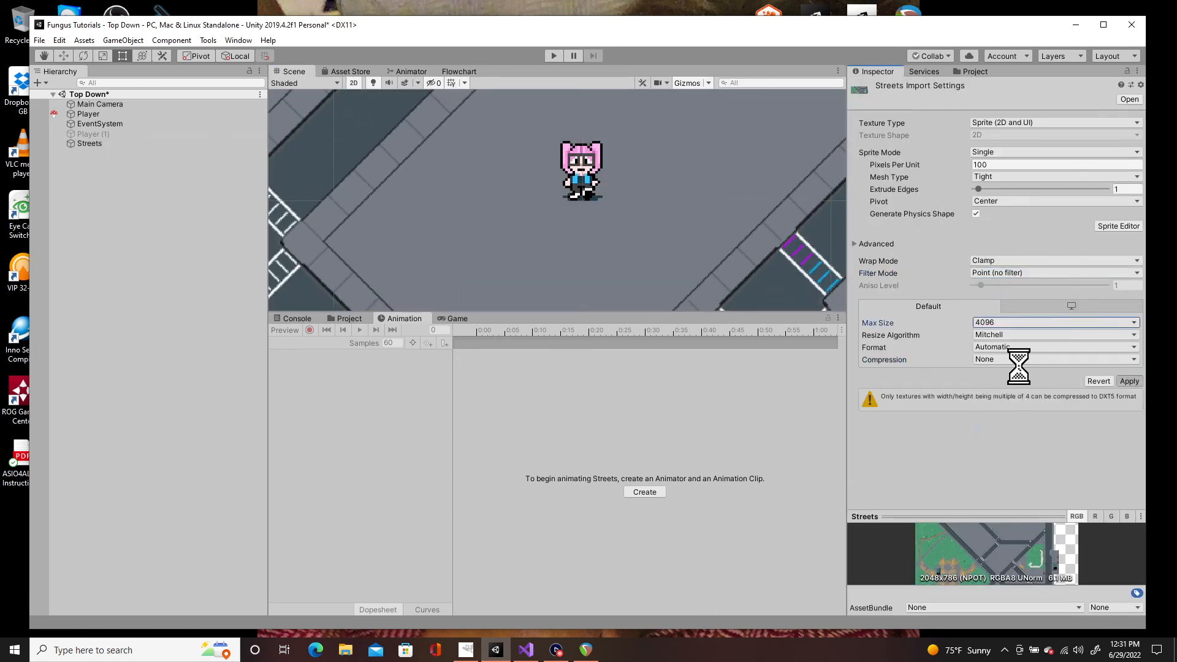
Step: Run the game and set the Player's sprite Order in Layer to 1
left_click(554, 56)
left_click(124, 114)
left_click(988, 303)
type("1")
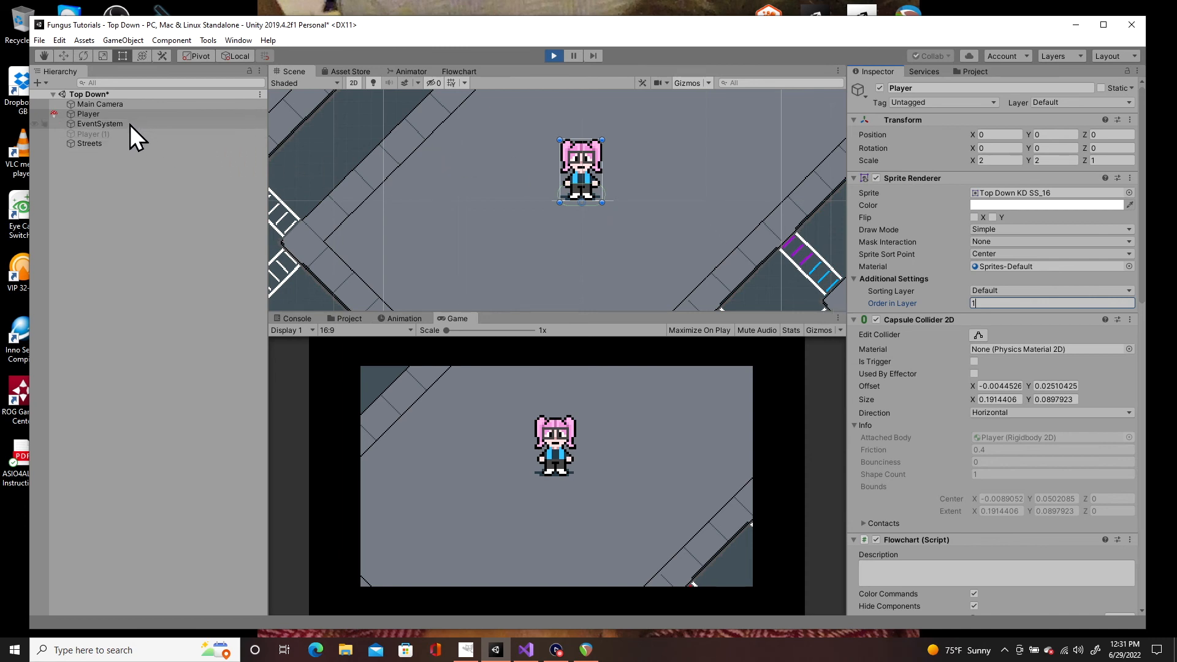
Step: Toggle the Main Camera's Crop Frame X and Y, leave both off, and disable Upscale Render Texture in its Pixel Perfect Camera
left_click(121, 143)
left_click(138, 103)
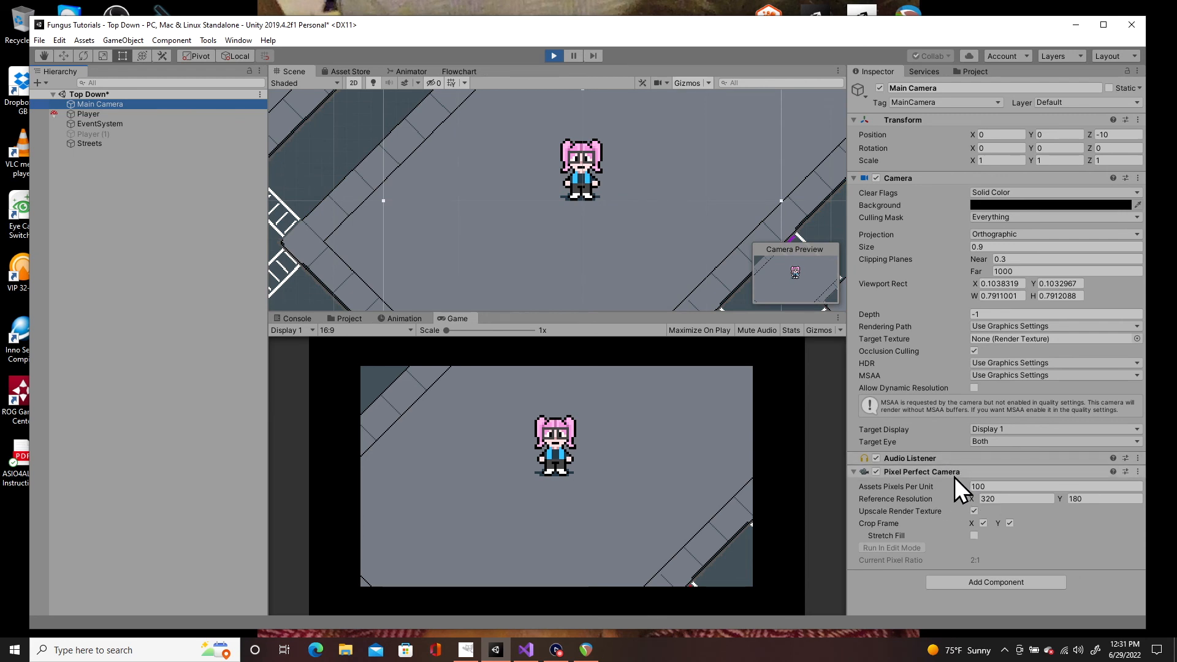
left_click(985, 524)
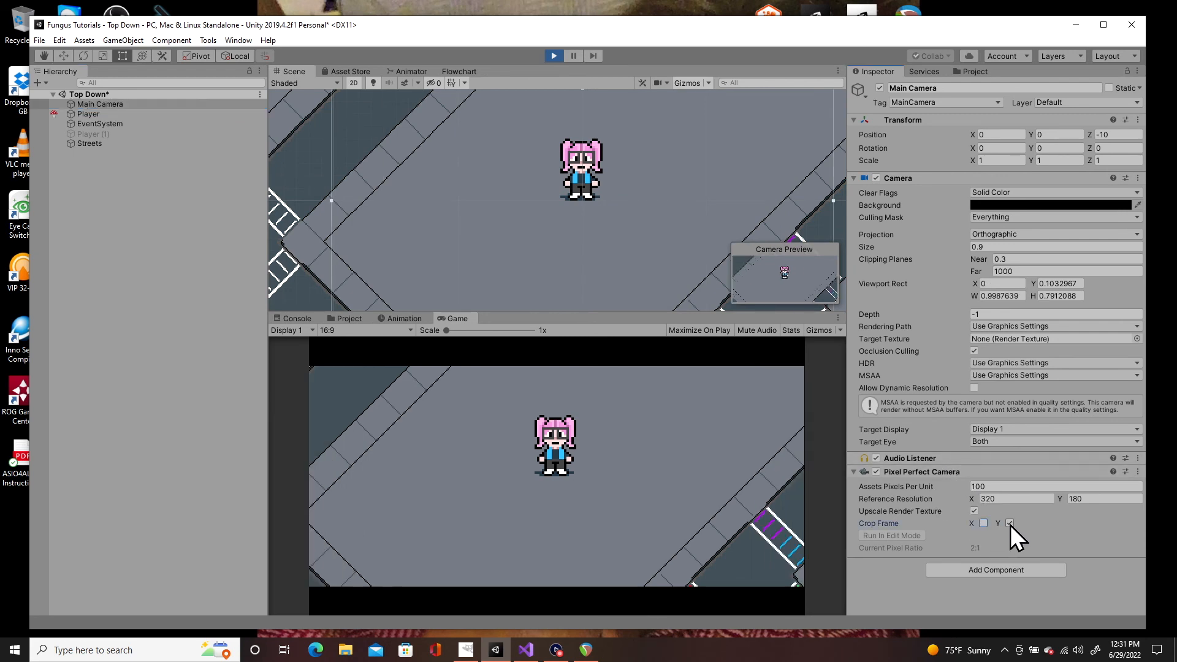
left_click(1010, 524)
left_click(1010, 524)
left_click(984, 524)
left_click(985, 524)
left_click(1010, 524)
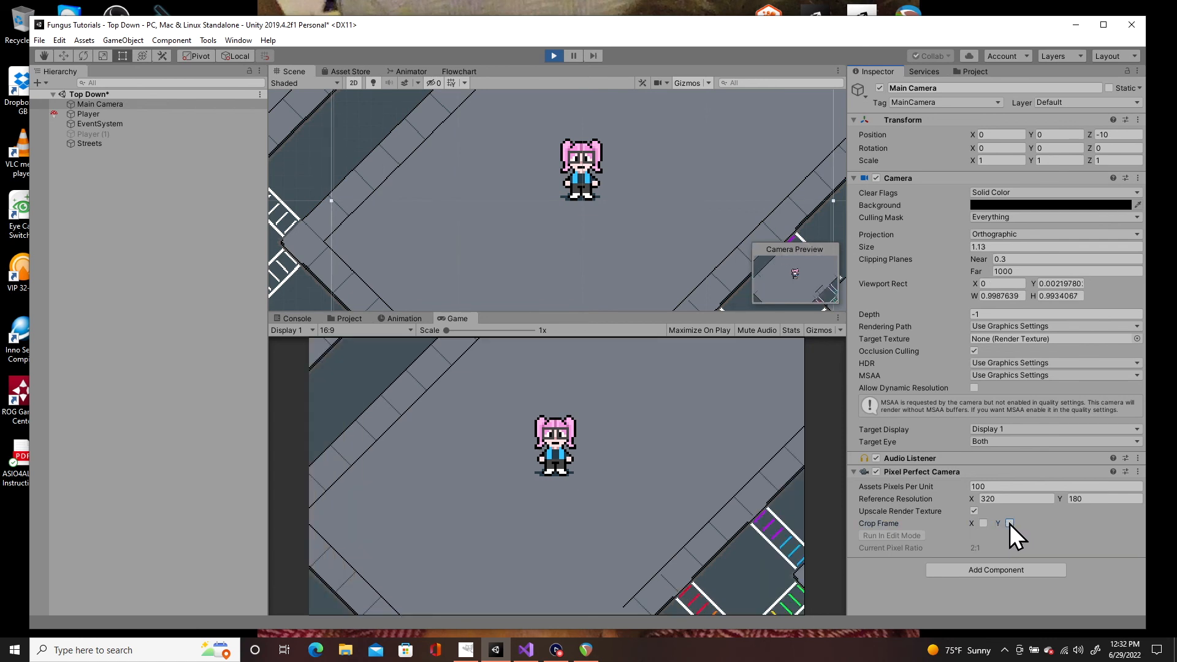
left_click(1009, 524)
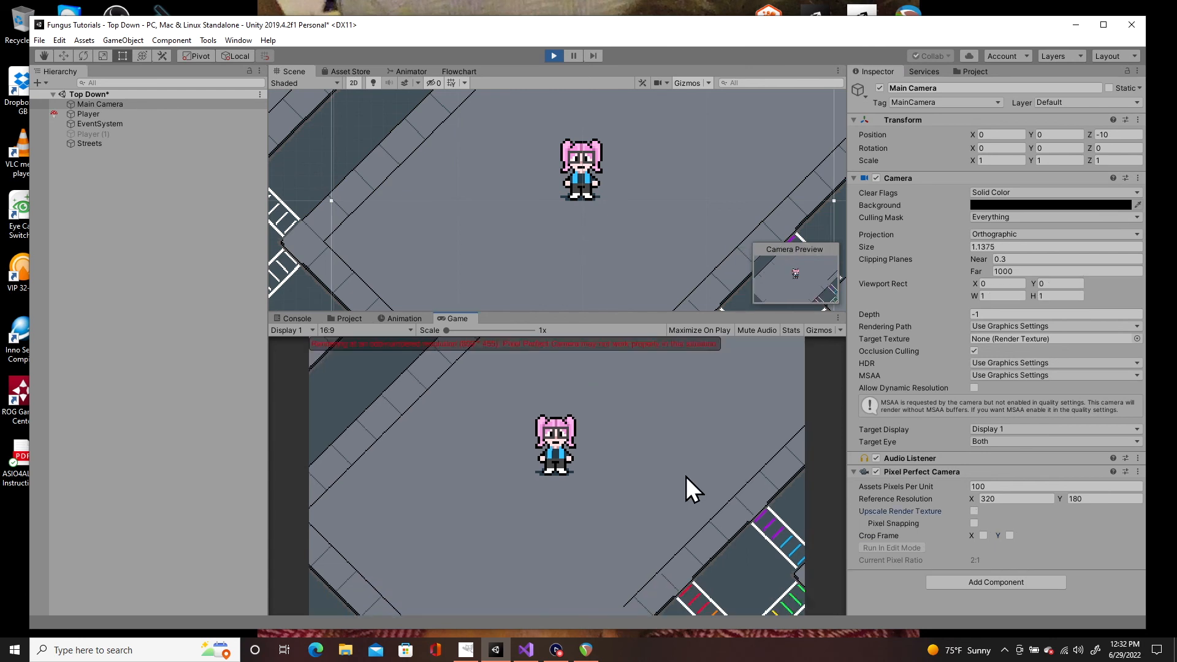
Step: Walk the Player in all directions to check its rendering with Upscale Render Texture disabled
key("Left")
key("Right")
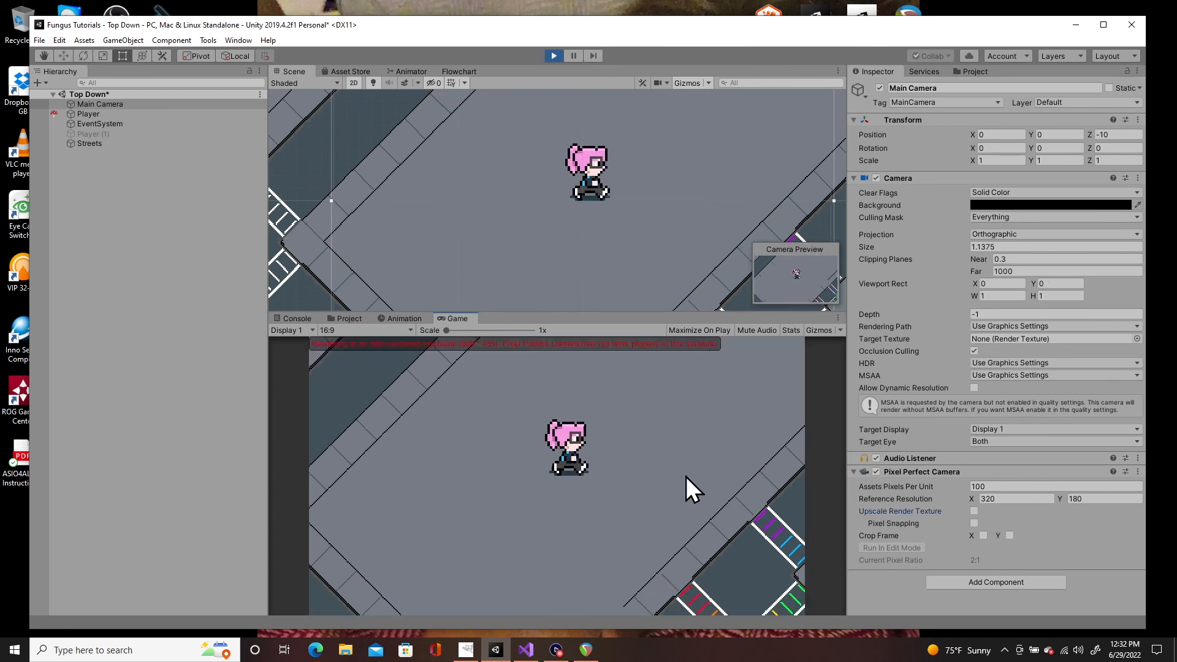
key("Left")
key("Down")
key("Right")
key("Down")
key("Up")
key("Left")
key("Right")
key("Down")
key("Left")
key("Down")
key("Left")
key("Up")
key("Right")
key("Down")
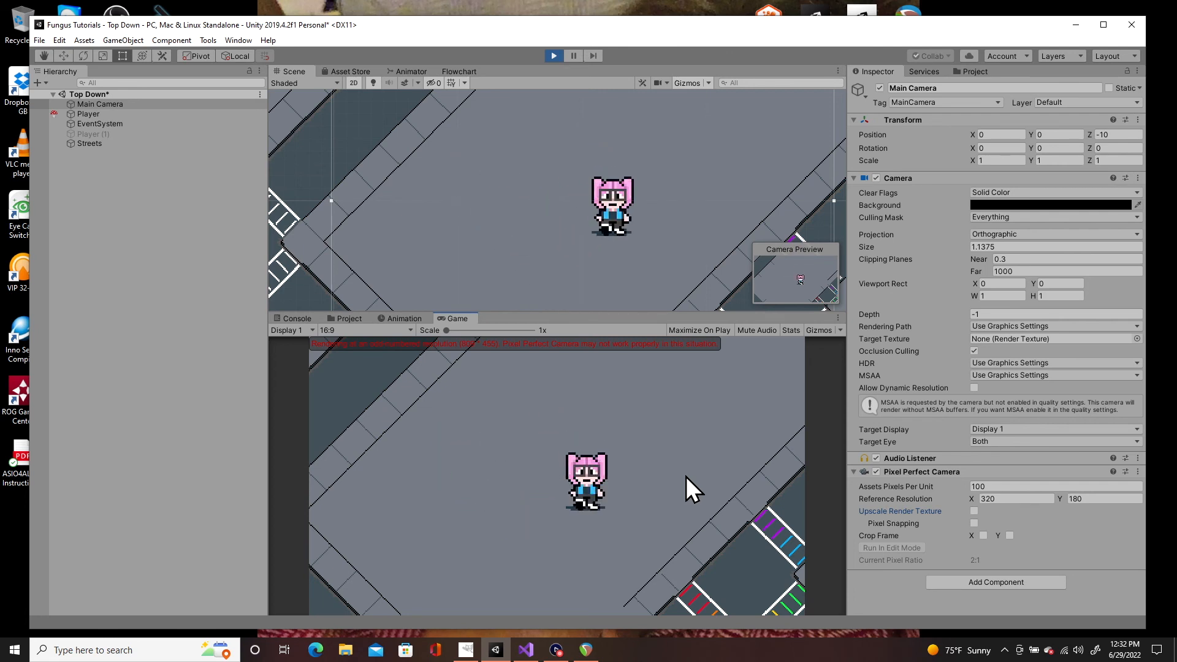
Step: Re-enable Upscale Render Texture and walk the Player in all directions to compare the rendering
left_click(976, 511)
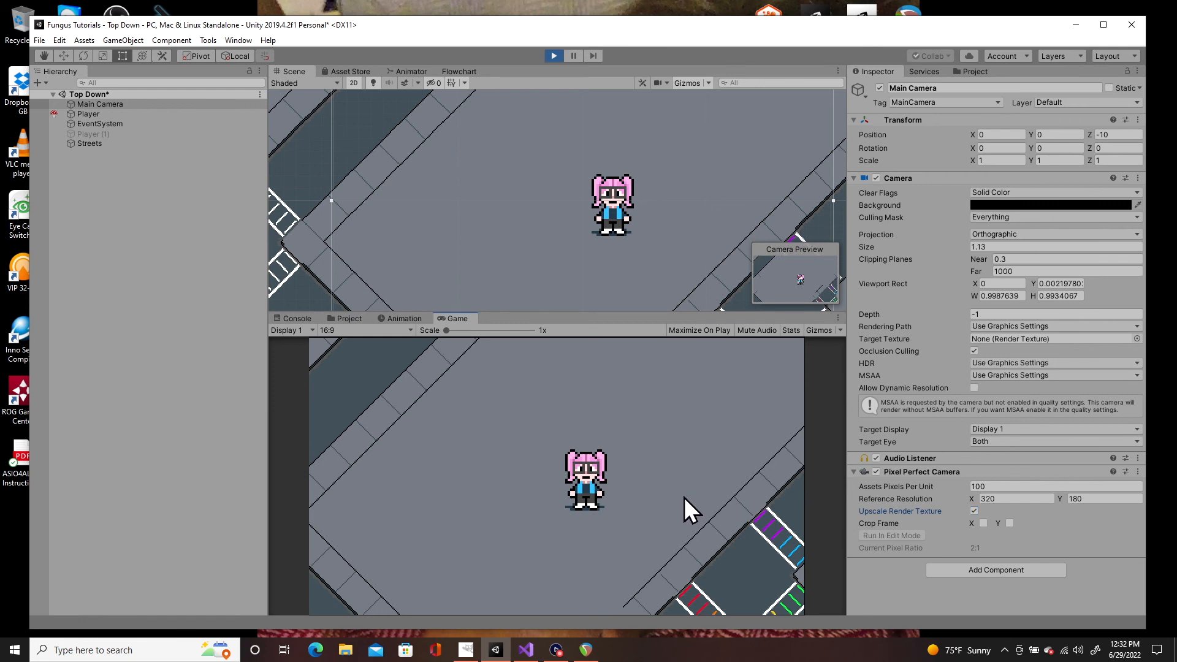
key("Down")
key("Left")
key("Up")
key("Right")
key("Down")
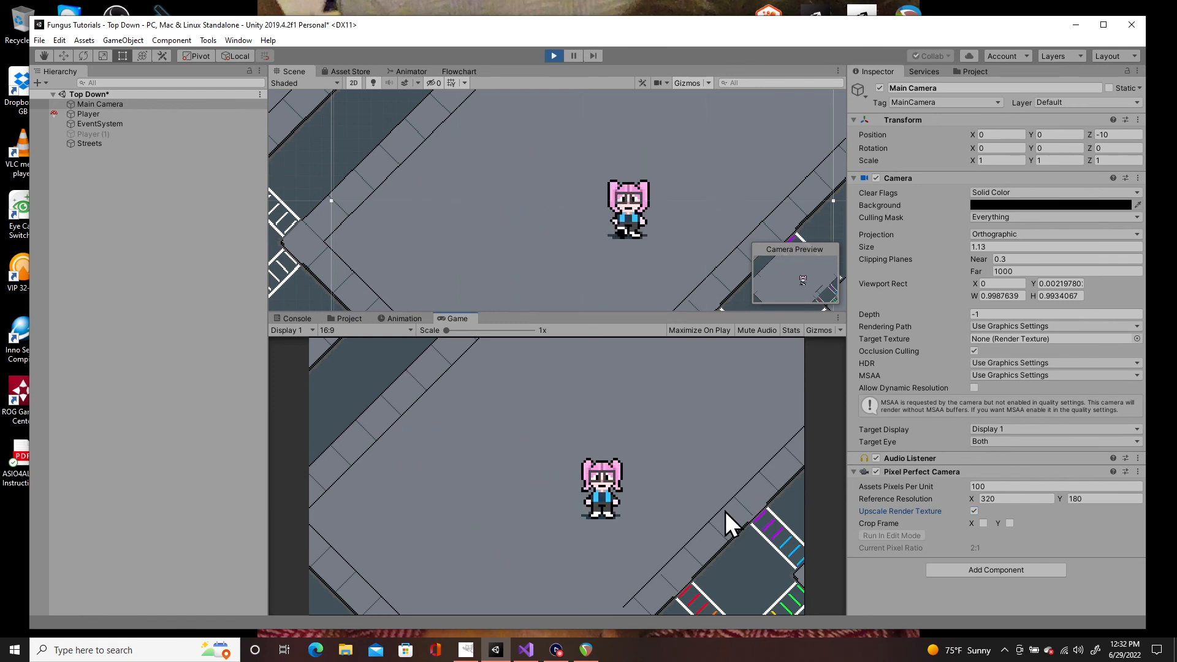
key("Left")
key("Up")
key("Right")
key("Down")
key("Left")
Step: Disable Upscale Render Texture, enable Pixel Snapping, and walk the Player in all directions to test it
left_click(974, 511)
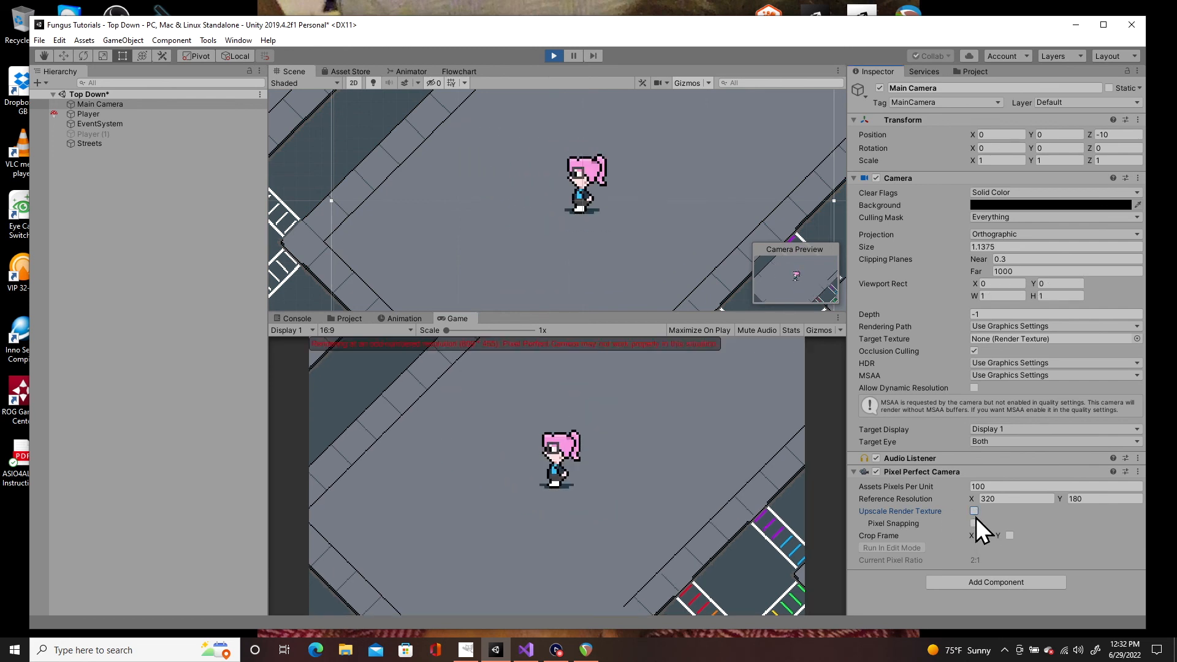
left_click(975, 523)
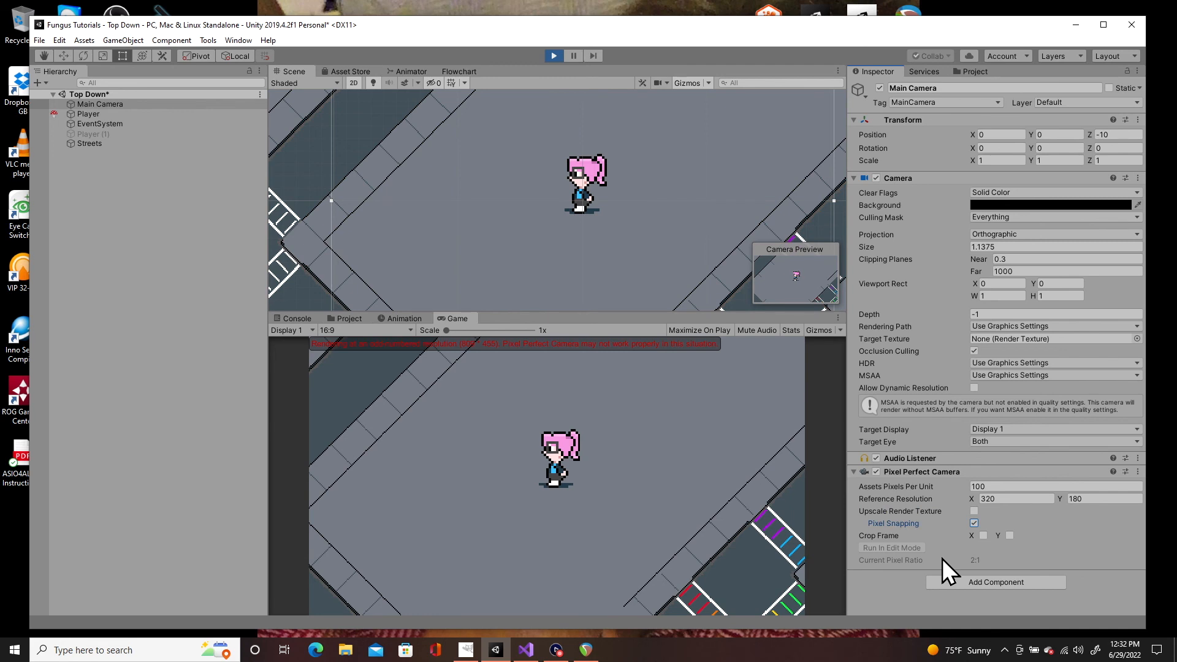
left_click(712, 507)
key("Left")
key("Right")
key("Down")
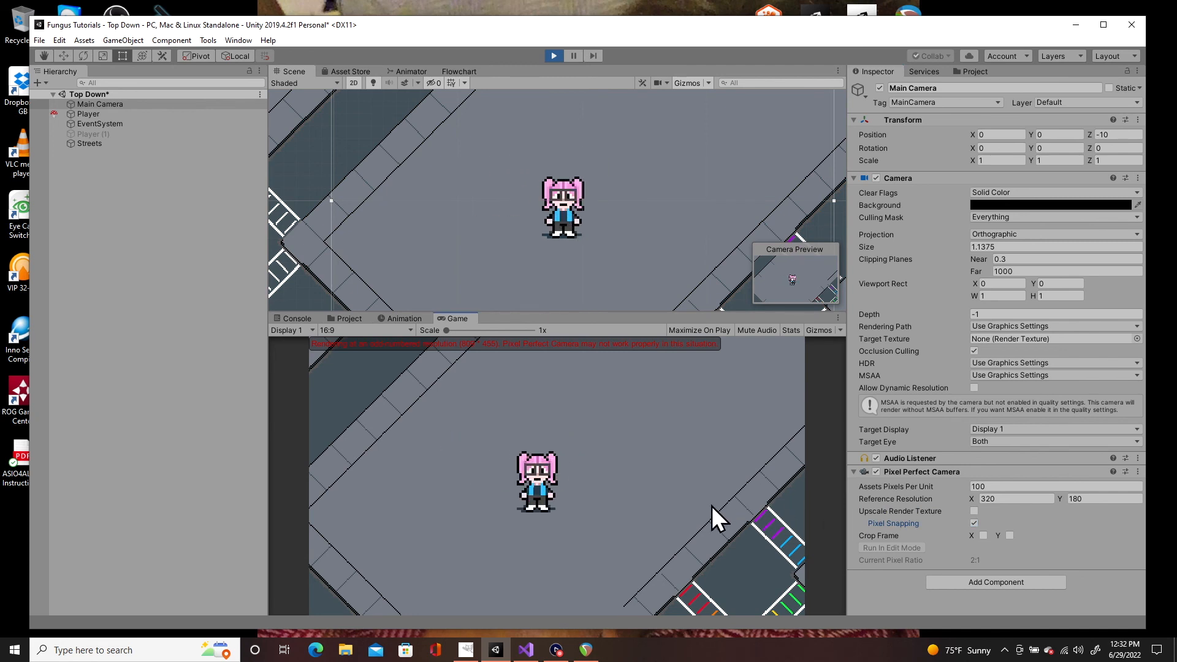
key("Down")
key("Right")
key("Up")
key("Left")
key("Down")
Step: Try a Reference Resolution X of 500, restore it to 320, and leave Crop Frame enabled for X and Y
left_click(1001, 498)
type("600")
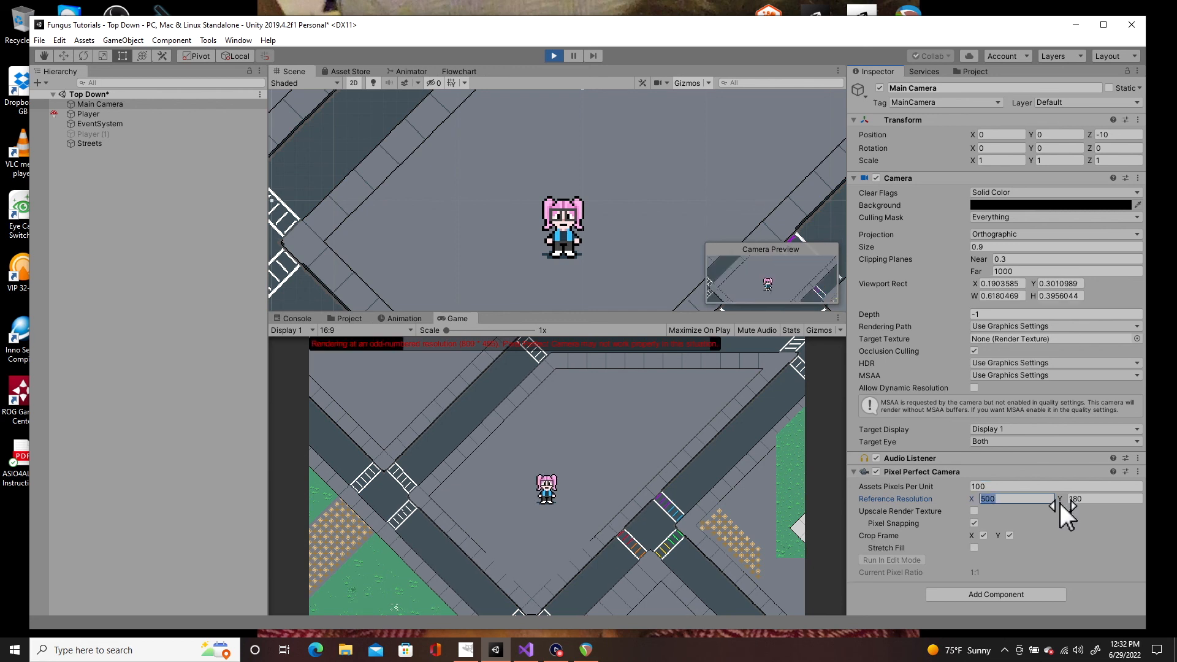
type("320")
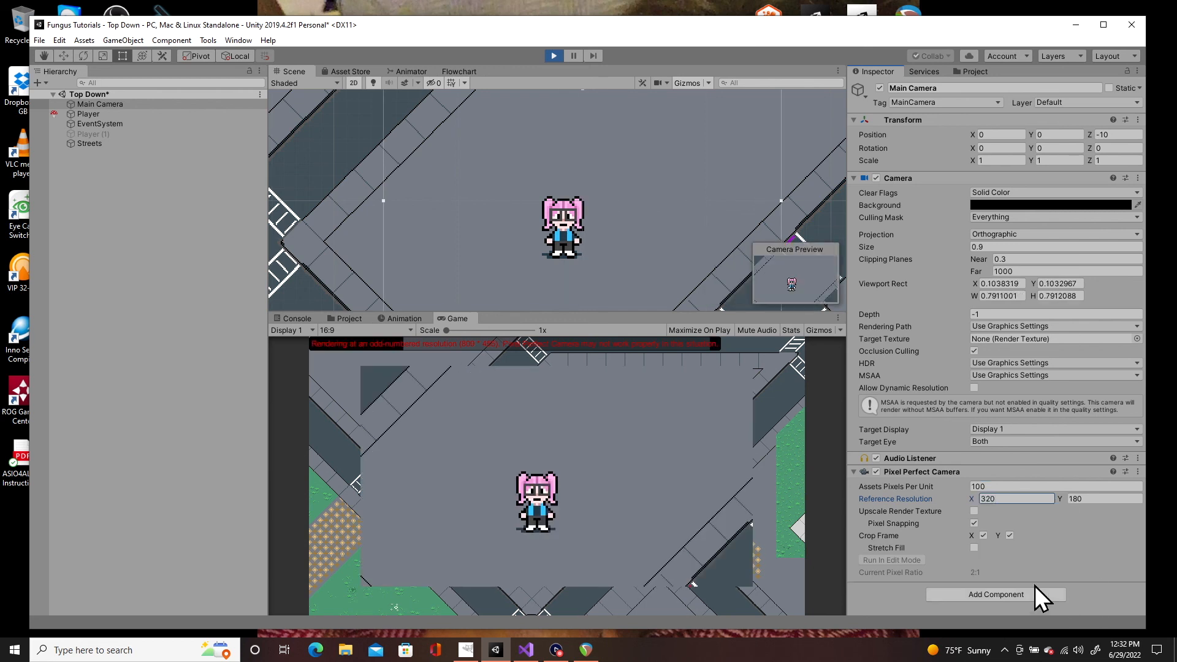
left_click(984, 539)
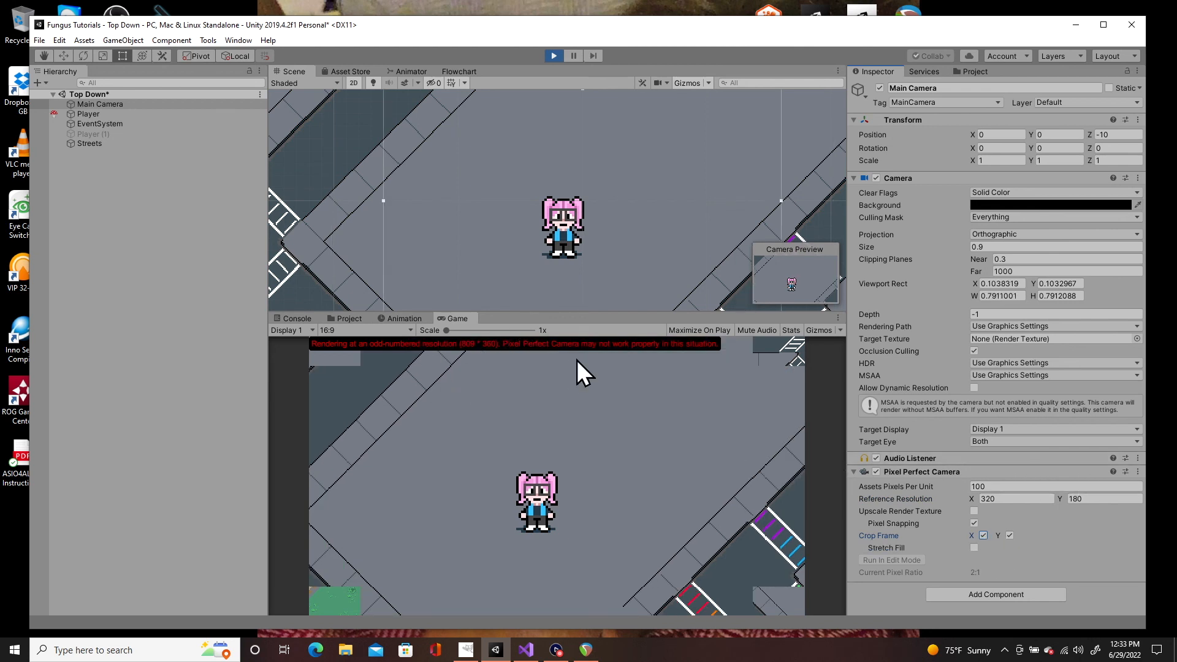
Step: Copy the Pixel Perfect Camera component, end play mode, and paste its values onto the Main Camera's existing Pixel Perfect Camera
left_click(1139, 472)
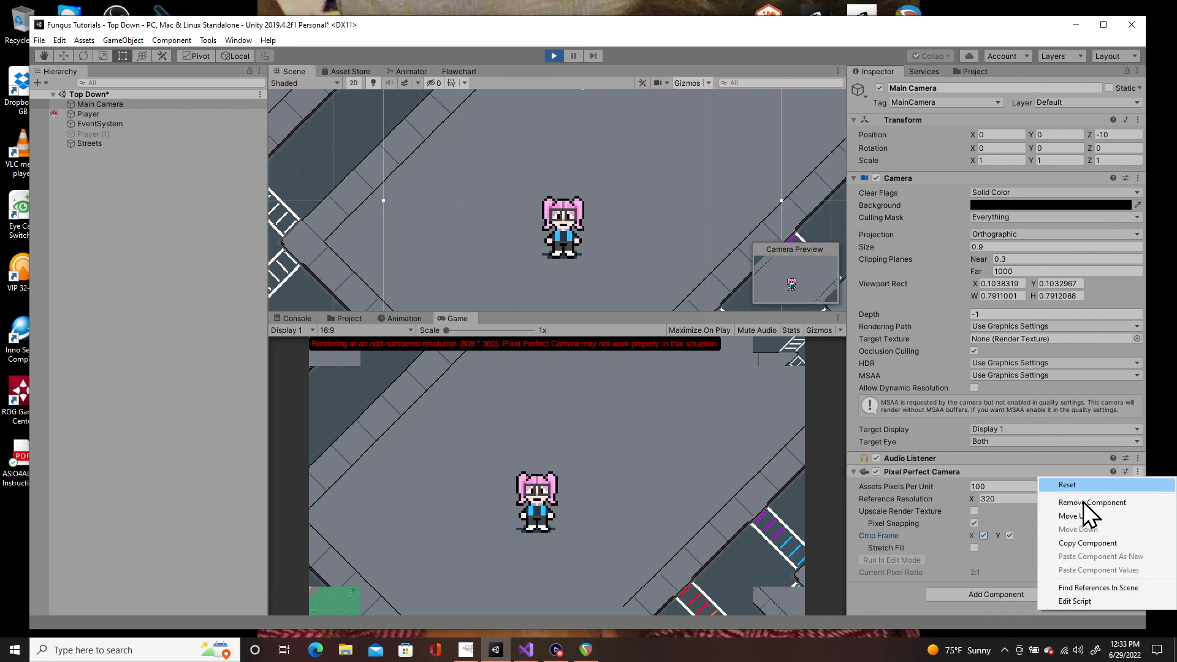
left_click(1073, 544)
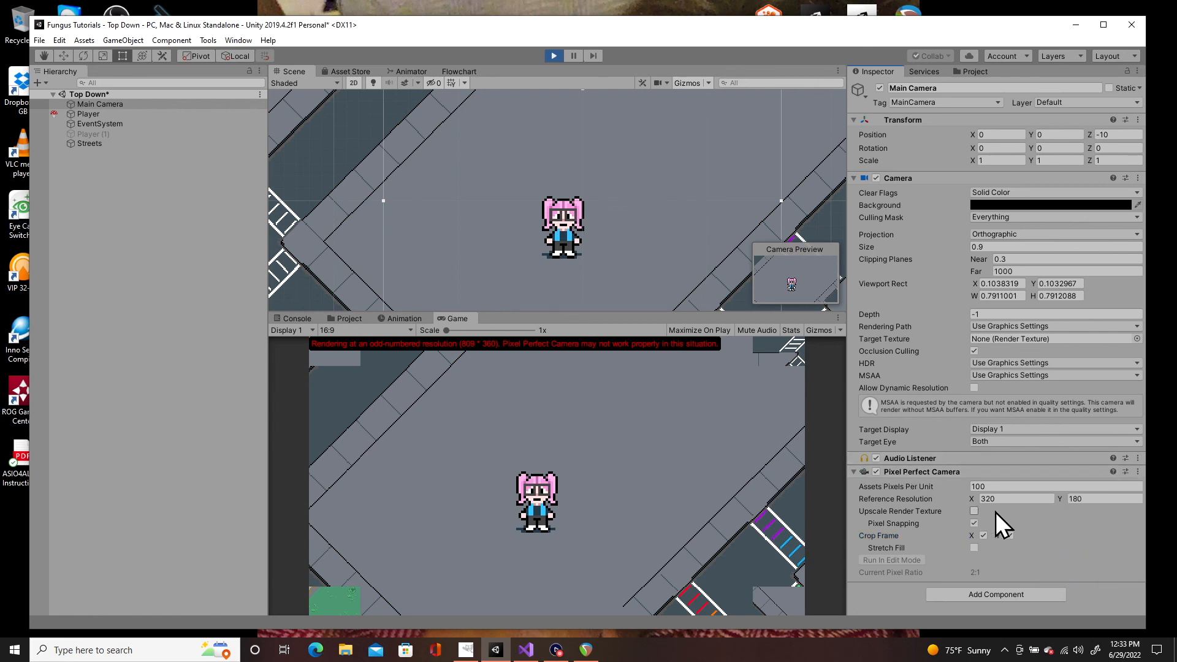
left_click(554, 56)
left_click(1139, 472)
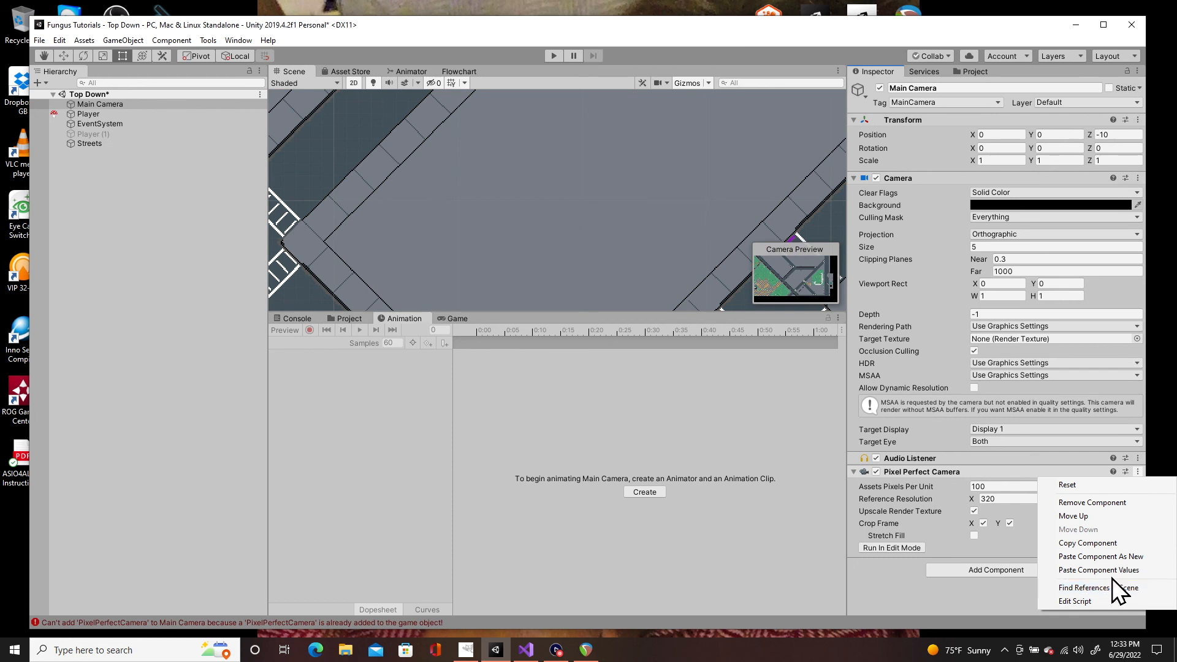
left_click(1112, 572)
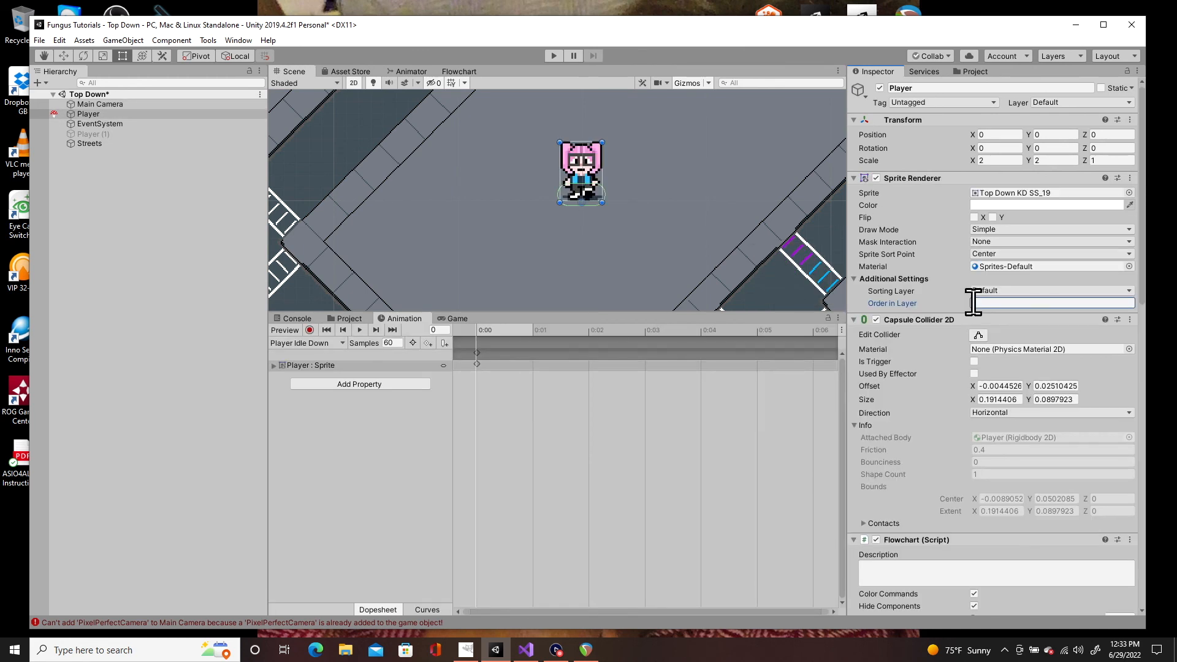
Step: Set the Player's sprite Order in Layer to 1 outside play mode
type("1")
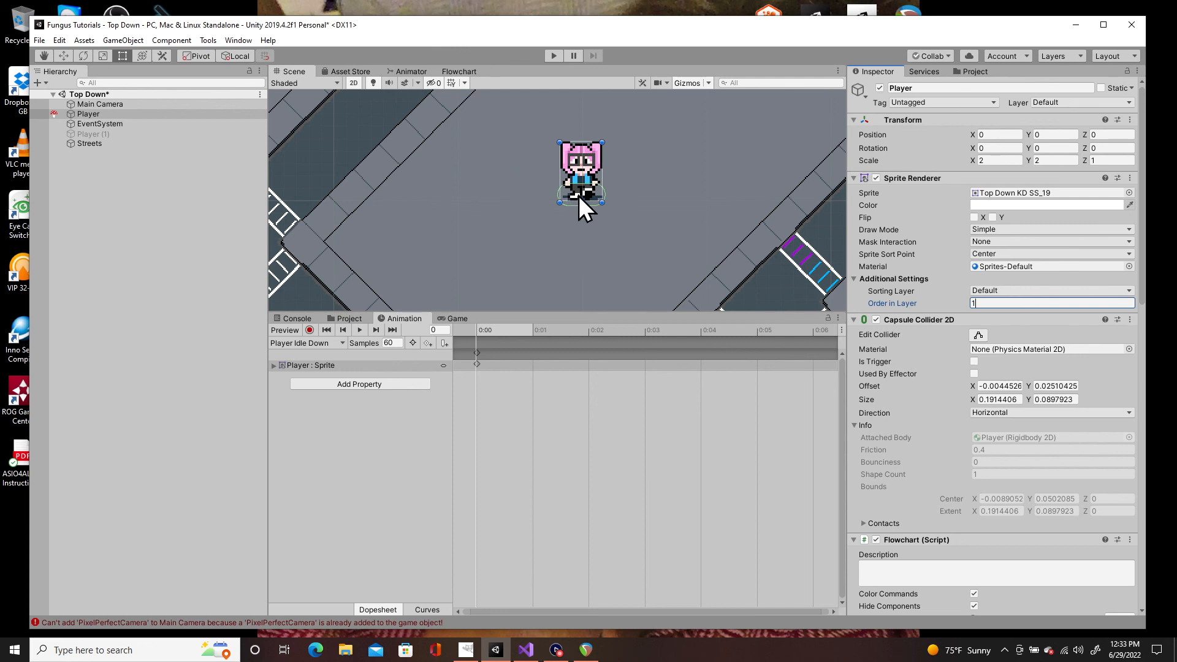